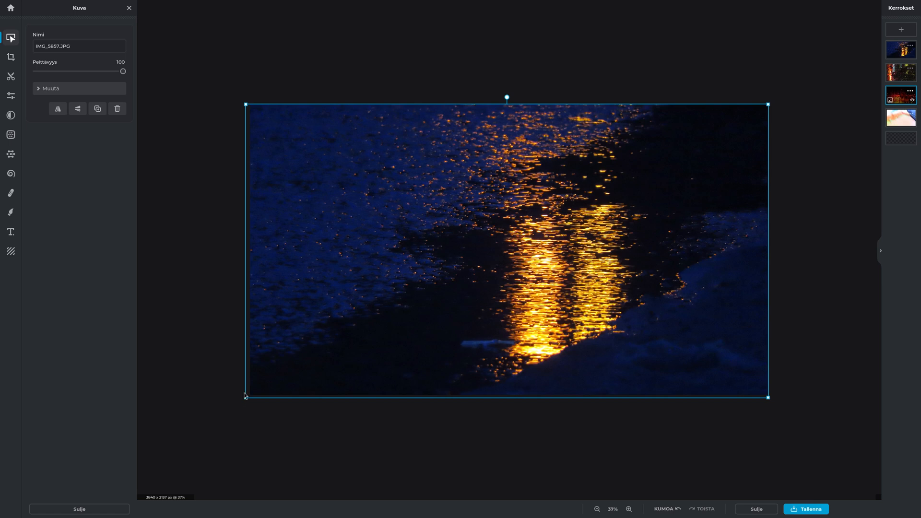
Lower the opacity of the topmost IMG_5844.JPG layer to 40.
left_click(901, 48)
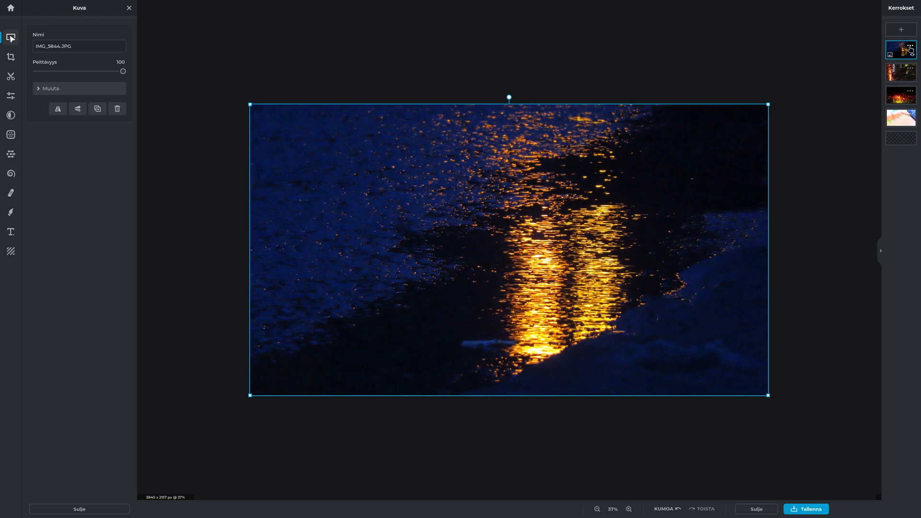
left_click(910, 47)
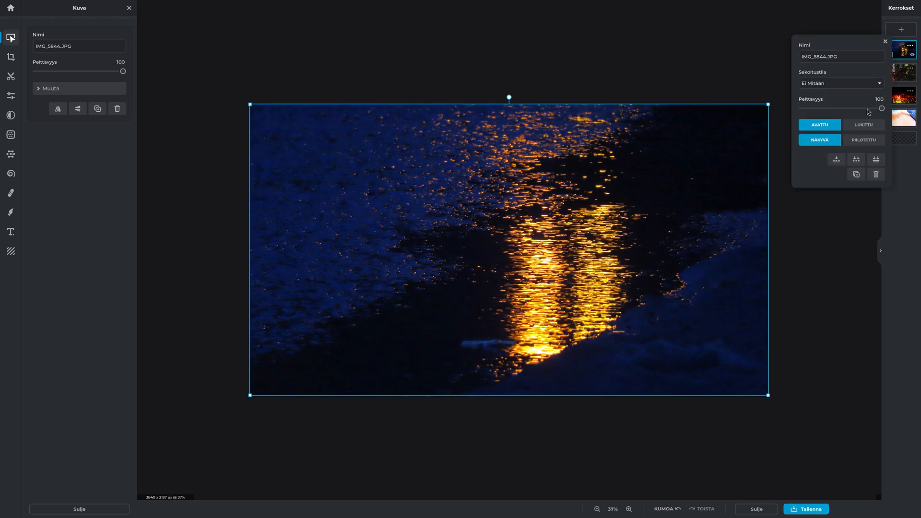
left_click_drag(867, 109, 840, 108)
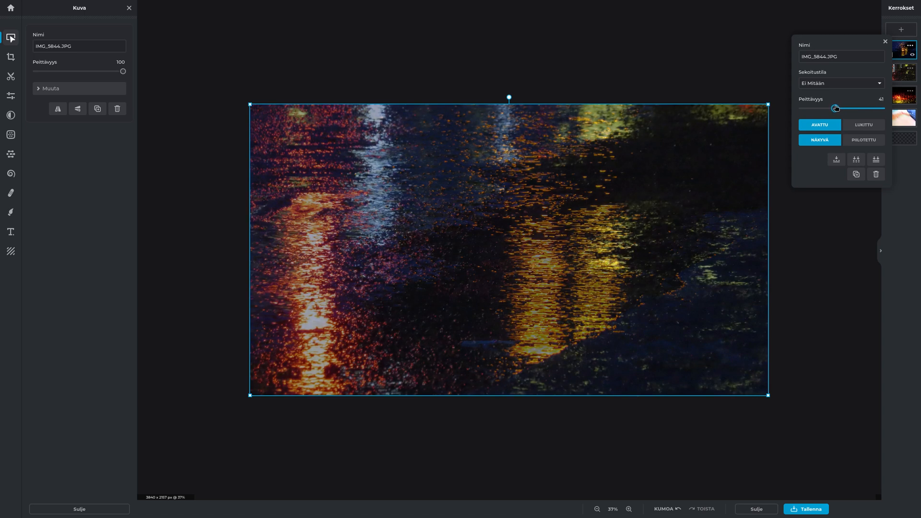
left_click_drag(834, 108, 834, 108)
left_click(885, 41)
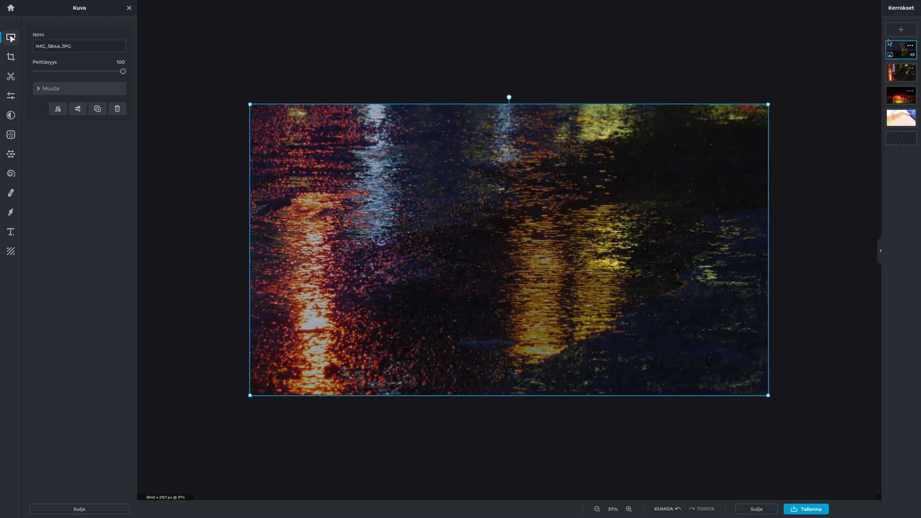
Examine the blended image at several magnifications, with and without its top layer selected.
scroll(787, 220, "down", 2)
scroll(774, 263, "down", 1)
left_click(770, 265)
scroll(768, 266, "down", 4)
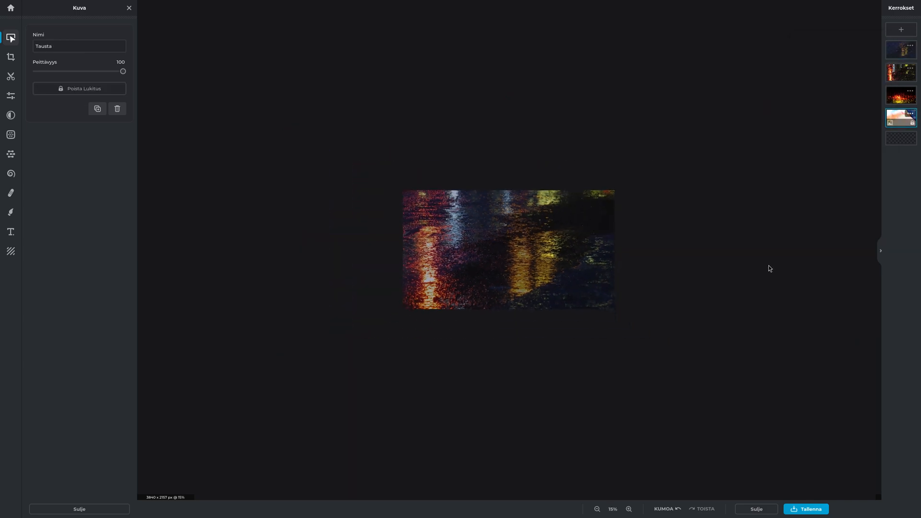
scroll(687, 275, "up", 5)
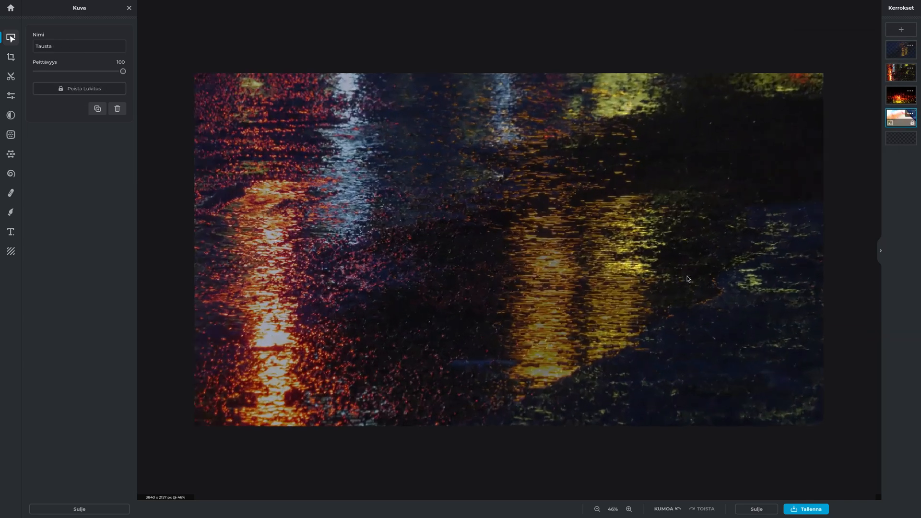
scroll(687, 275, "down", 1)
left_click(633, 292)
scroll(633, 292, "up", 1)
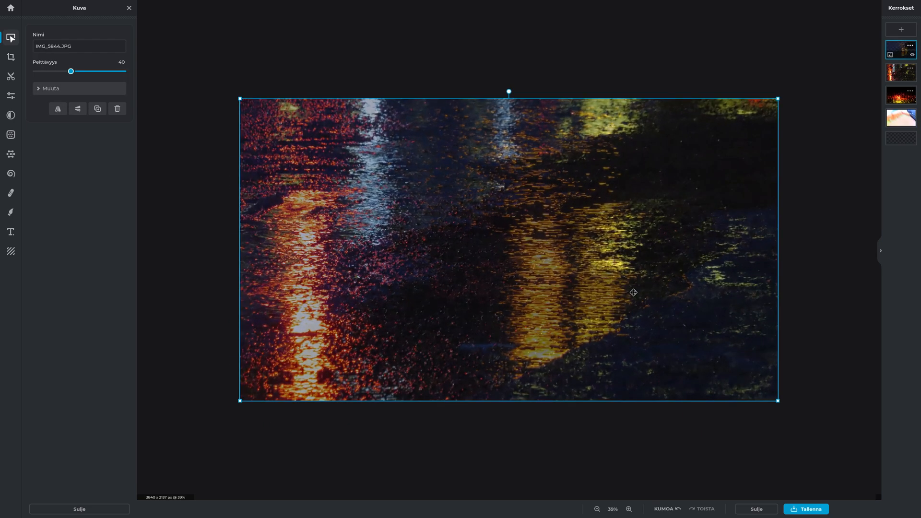
scroll(701, 331, "up", 1)
scroll(758, 438, "down", 1)
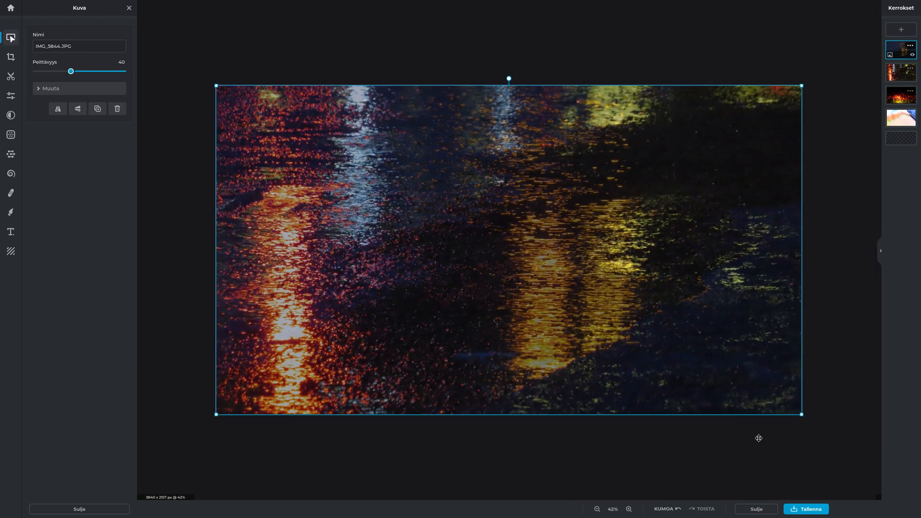
Save the composite as a PNG named IMG_9672 with transparency enabled.
left_click(810, 509)
left_click(541, 308)
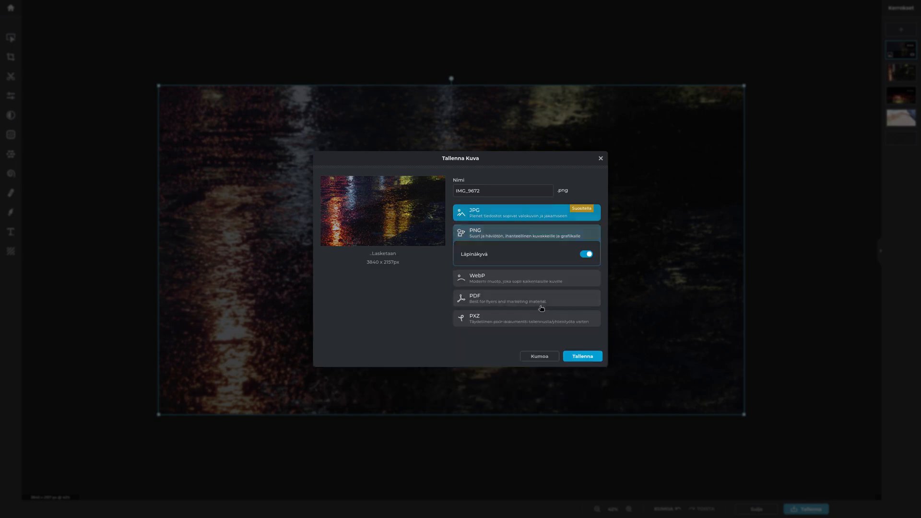
left_click(584, 356)
left_click(825, 297)
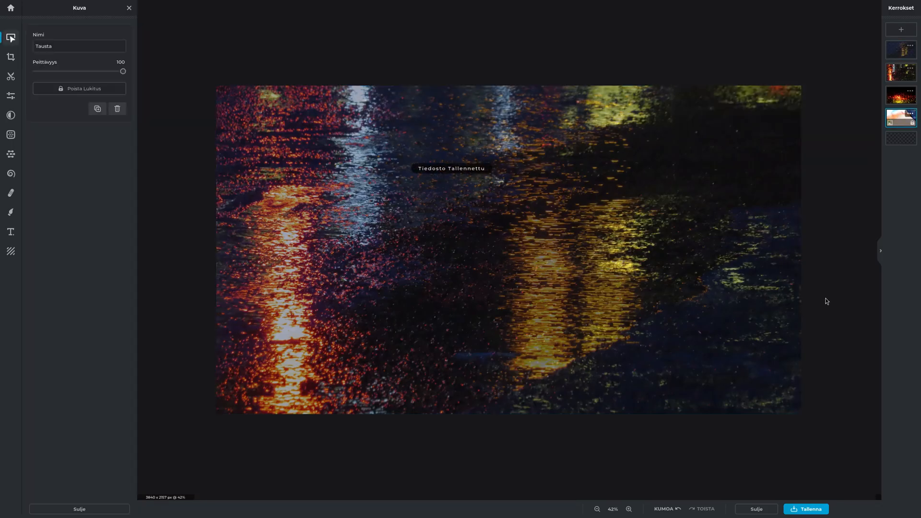
Lower the opacity of the IMG_5856.JPG layer to 43.
left_click(730, 183)
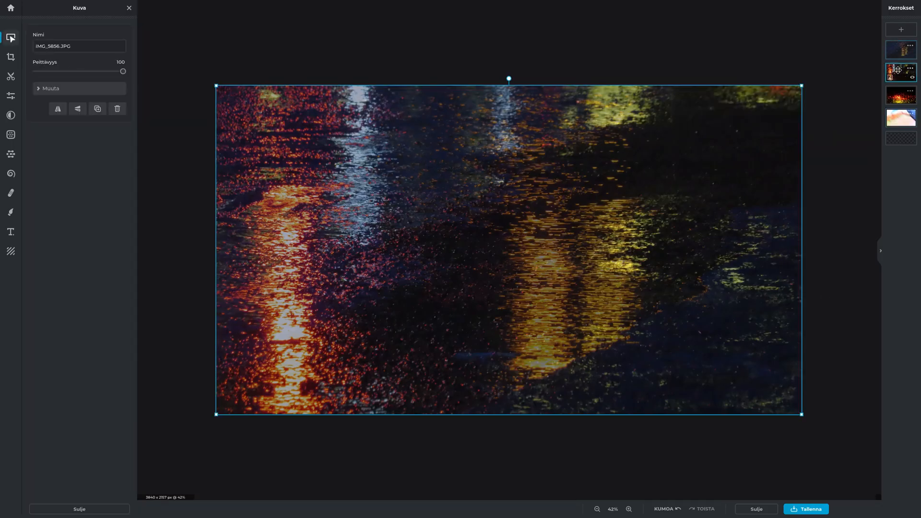
left_click(893, 96)
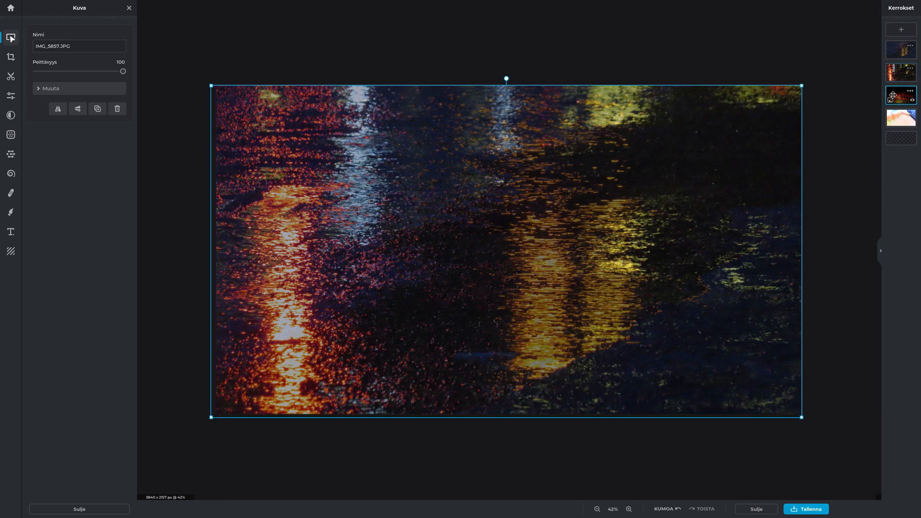
left_click(909, 72)
left_click_drag(878, 134, 836, 130)
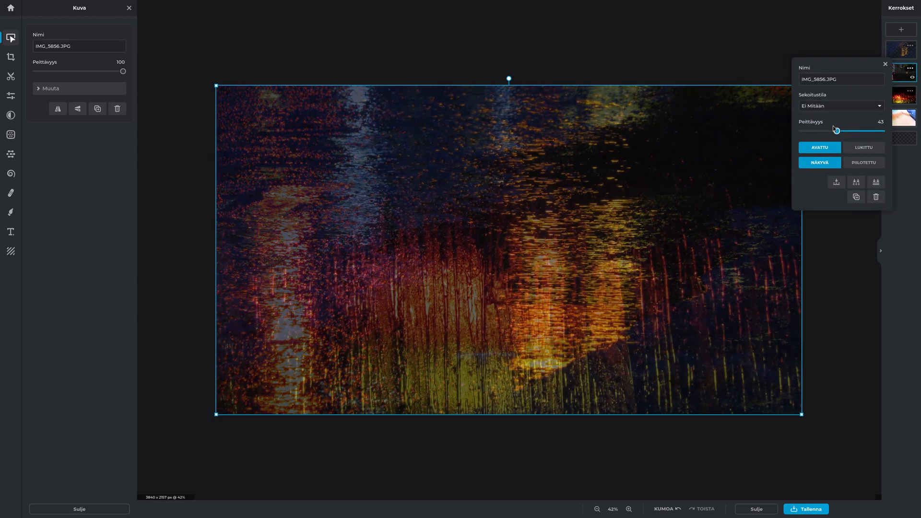
left_click(884, 65)
Try to rotate and resize the IMG_5856.JPG layer slightly, and undo the changes.
left_click_drag(508, 79, 509, 78)
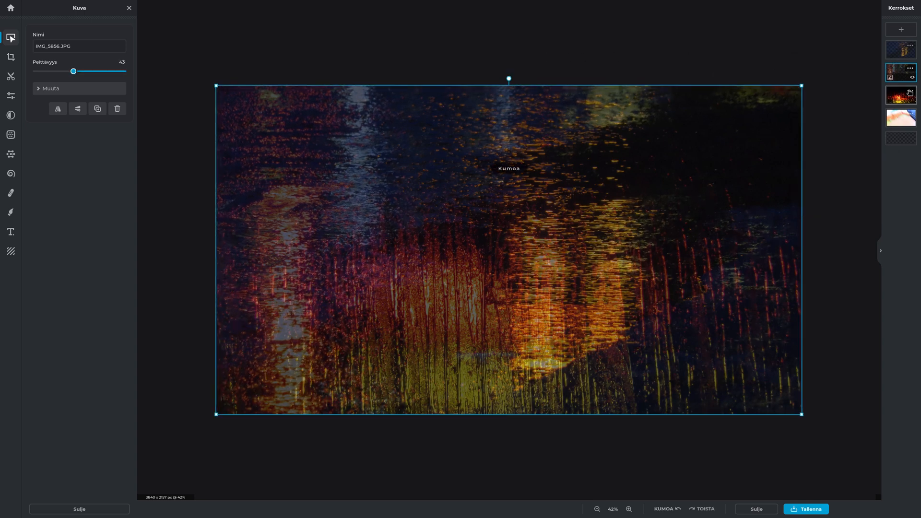
mouse_move(901, 96)
left_mouse_down()
mouse_move(898, 74)
mouse_move(900, 94)
left_mouse_up()
left_click(900, 73)
scroll(876, 295, "down", 5)
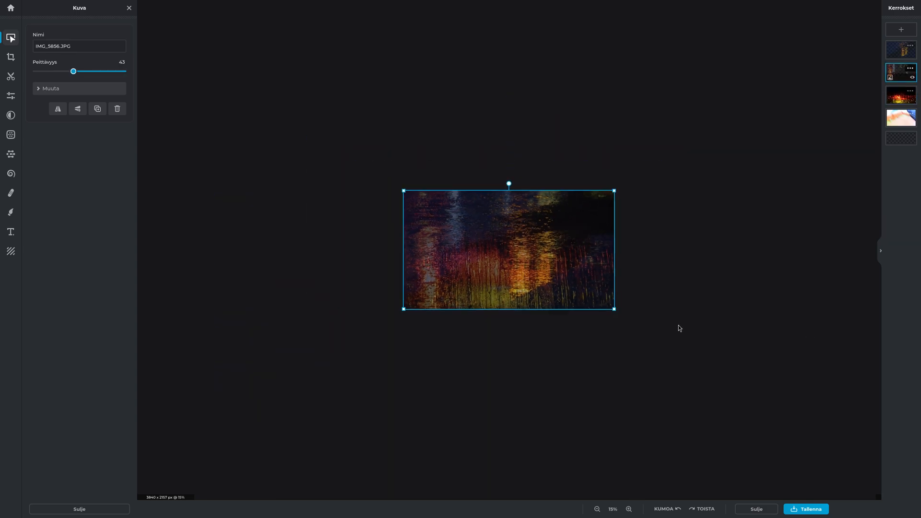
left_click_drag(611, 309, 614, 309)
key("ctrl+z")
left_click(665, 314)
Move the IMG_5844.JPG layer down off the canvas and try rotating the IMG_5856.JPG layer.
left_click_drag(529, 233, 542, 412)
left_click(499, 272)
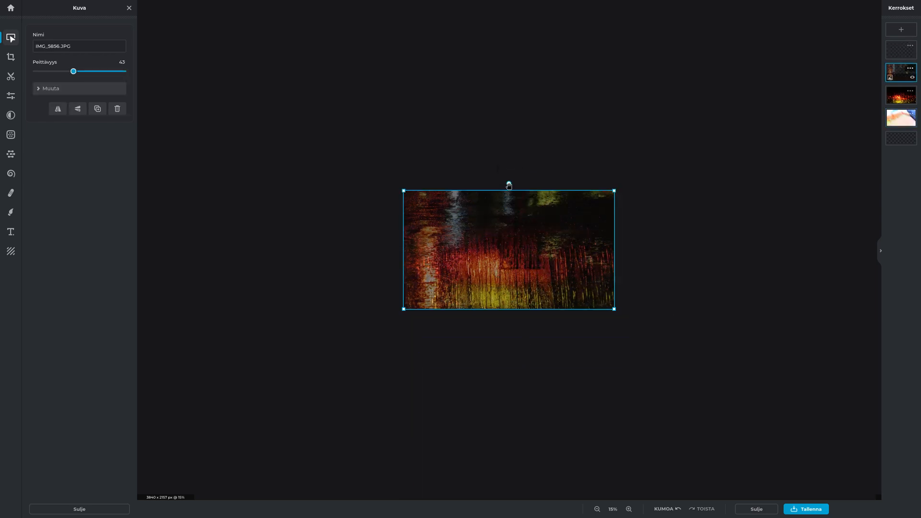
left_click_drag(509, 185, 508, 191)
key("ctrl+z")
Shift the IMG_5856.JPG layer down out of the way and slightly enlarge the IMG_5857.JPG layer from its upper-left corner.
left_click_drag(510, 276, 520, 360)
left_click(496, 235)
left_click_drag(508, 185, 510, 183)
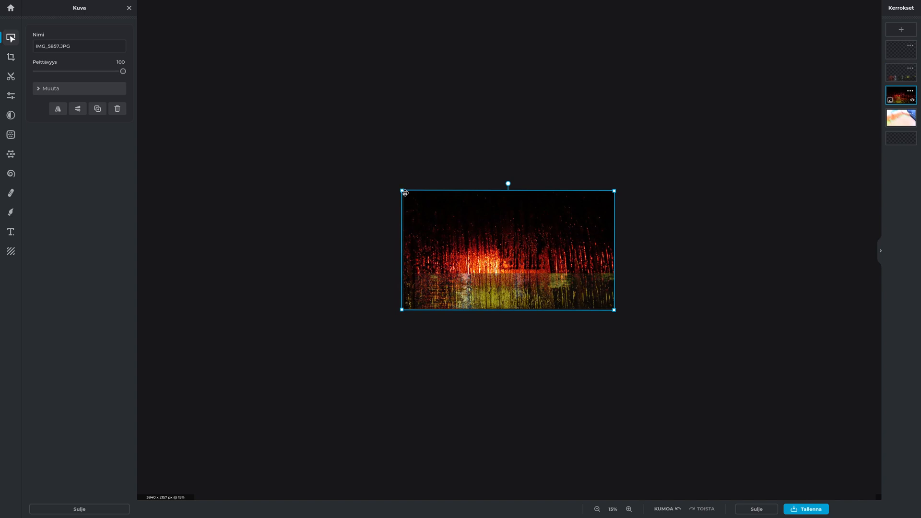
left_click_drag(400, 190, 395, 186)
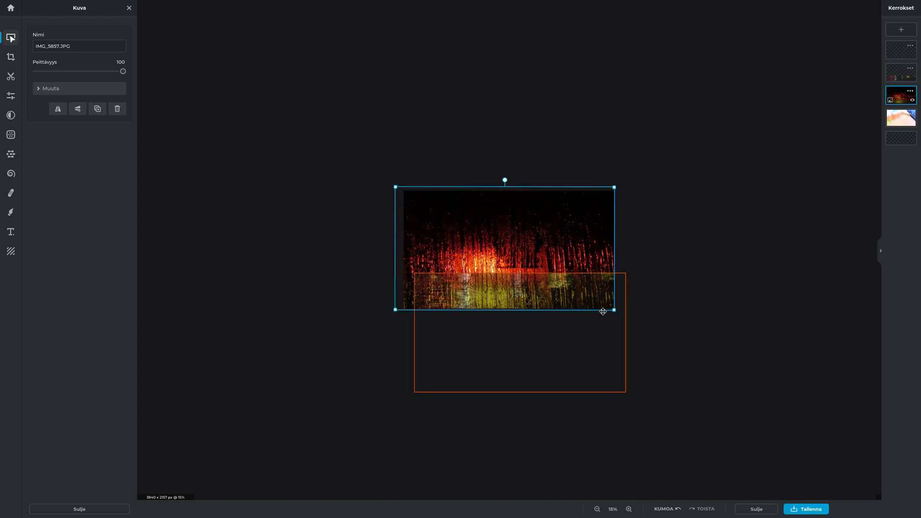
Move the IMG_5856.JPG layer back up so it covers the canvas.
left_click_drag(588, 341, 578, 259)
scroll(543, 242, "up", 5)
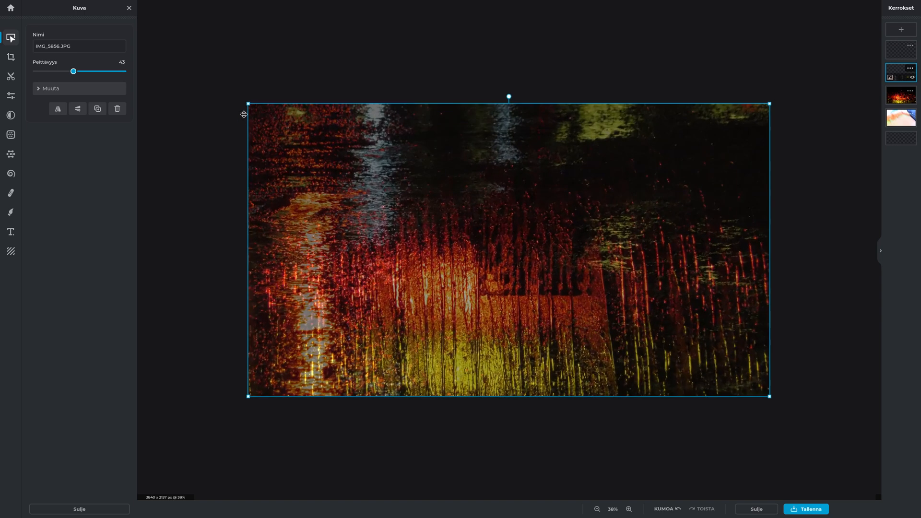
scroll(235, 87, "up", 1)
left_click(224, 50)
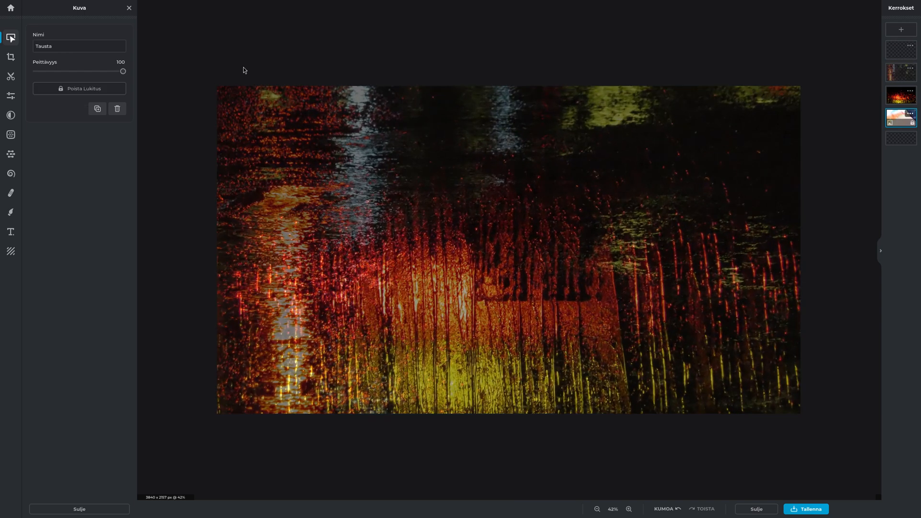
scroll(487, 266, "down", 2)
Raise the opacity of the IMG_5856.JPG layer to 48.
left_click(901, 95)
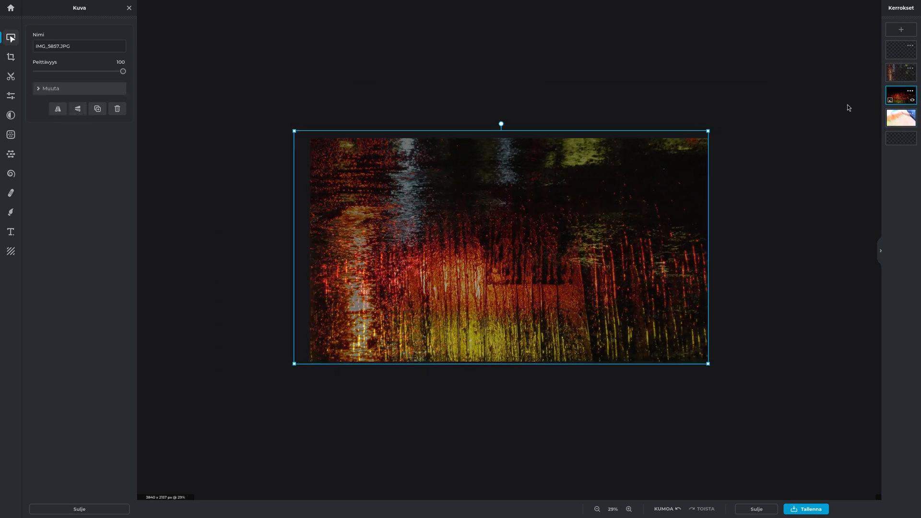
left_click(894, 74)
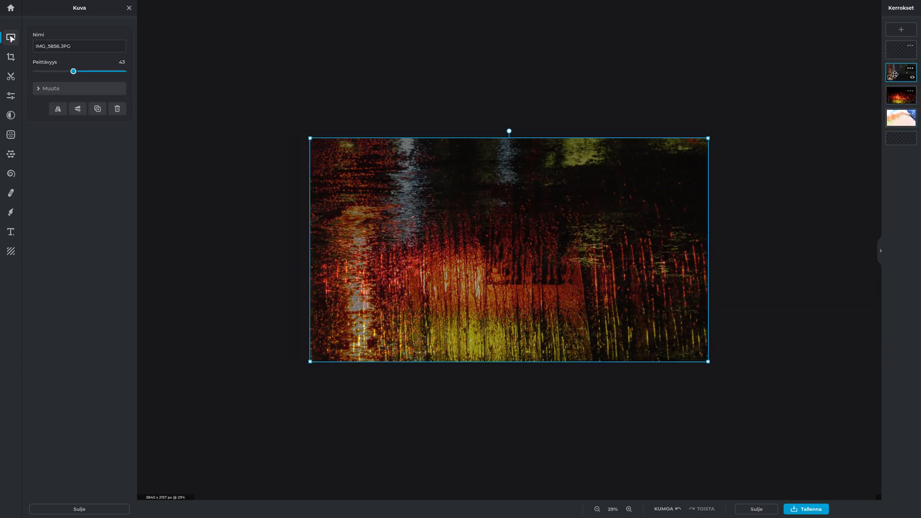
left_click(897, 89)
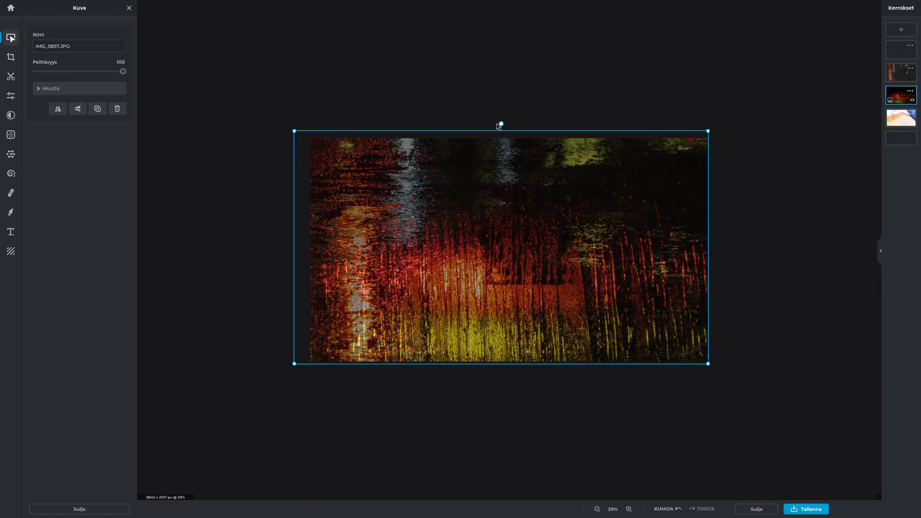
left_click(895, 73)
left_click(909, 67)
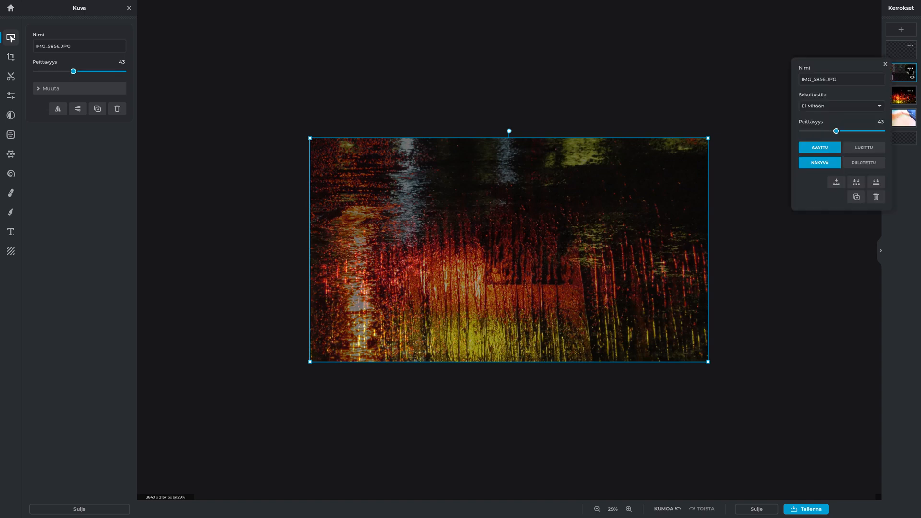
left_click_drag(857, 131, 840, 131)
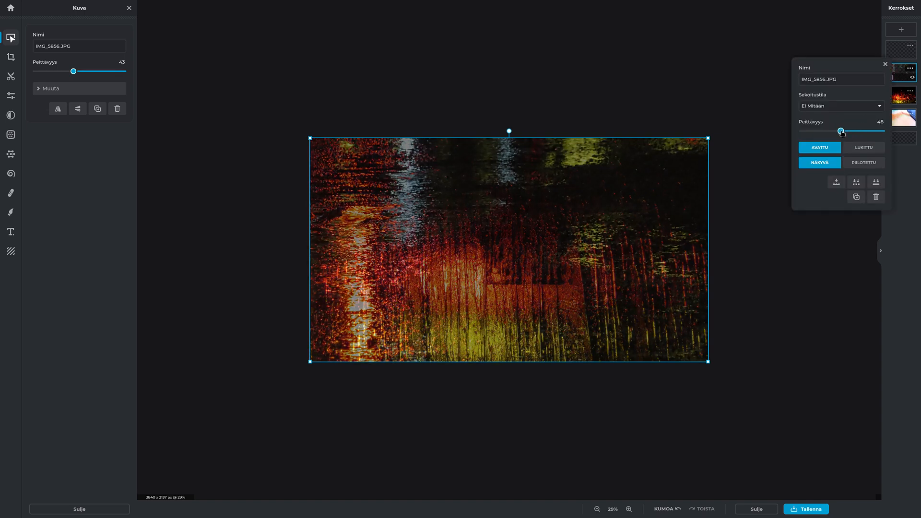
left_click(885, 65)
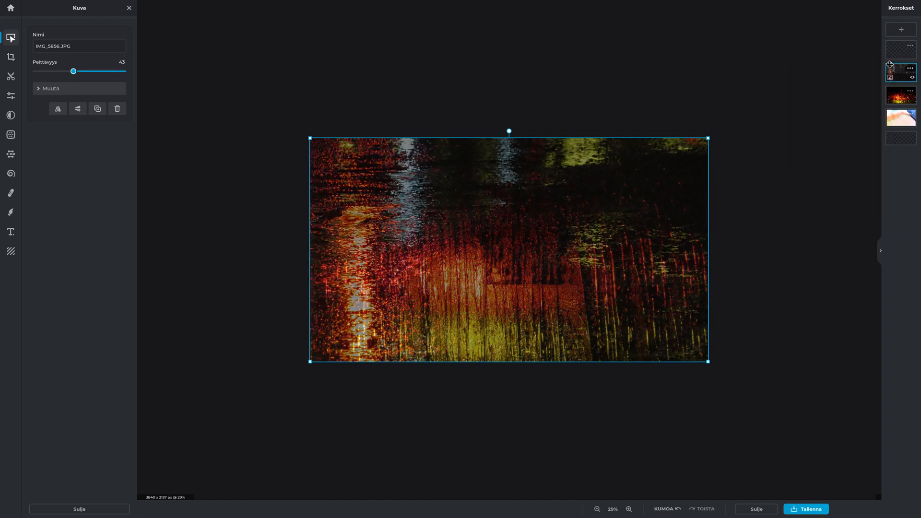
Raise the opacity of the IMG_5844.JPG layer to 64.
left_click(909, 45)
left_click_drag(848, 110, 853, 108)
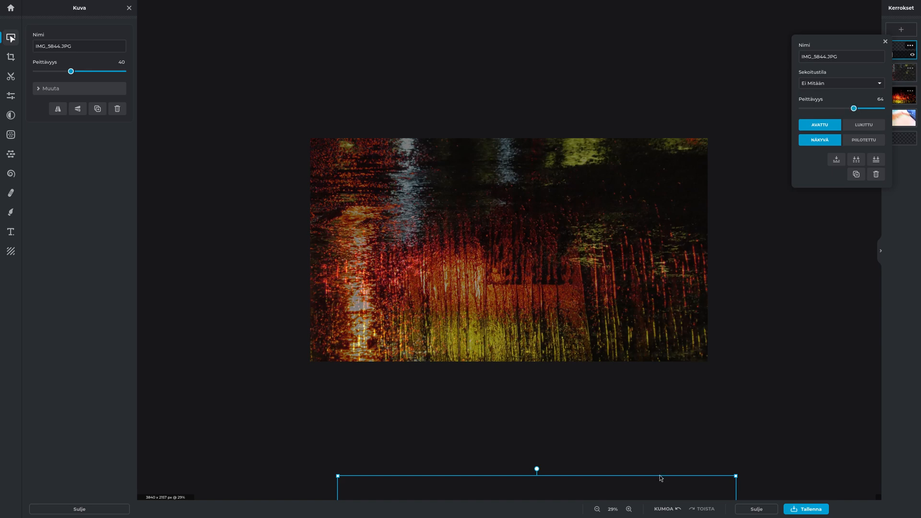
Move the IMG_5844.JPG layer back over the canvas and reorder it below the IMG_5857.JPG layer.
left_click_drag(659, 478, 632, 138)
left_click_drag(911, 52, 906, 94)
Lower the opacity of the IMG_5857.JPG layer to 69.
left_click(909, 68)
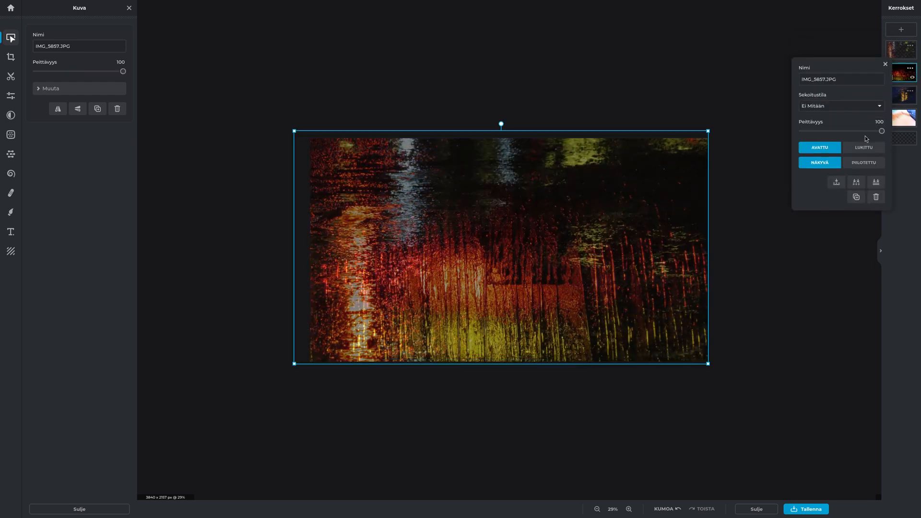
left_click_drag(866, 132, 859, 134)
left_click(886, 63)
scroll(775, 201, "down", 3)
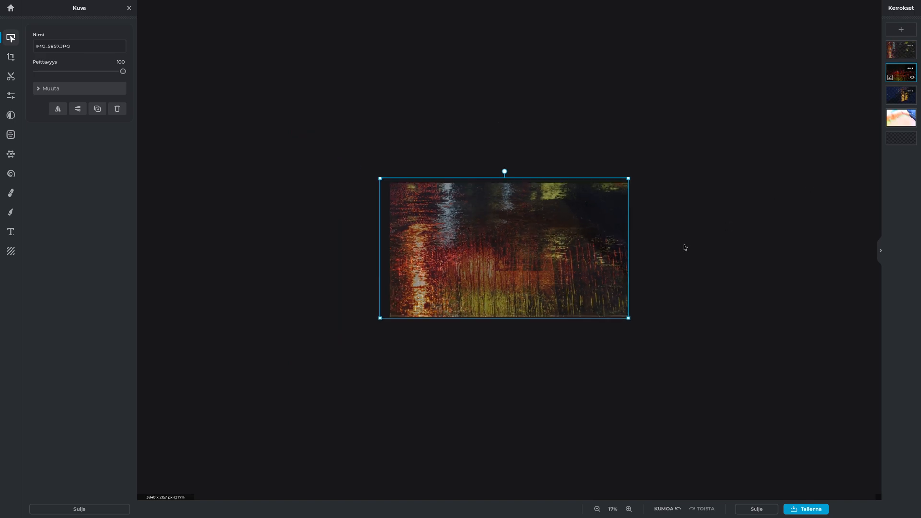
left_click(683, 244)
scroll(684, 244, "down", 2)
scroll(683, 243, "up", 6)
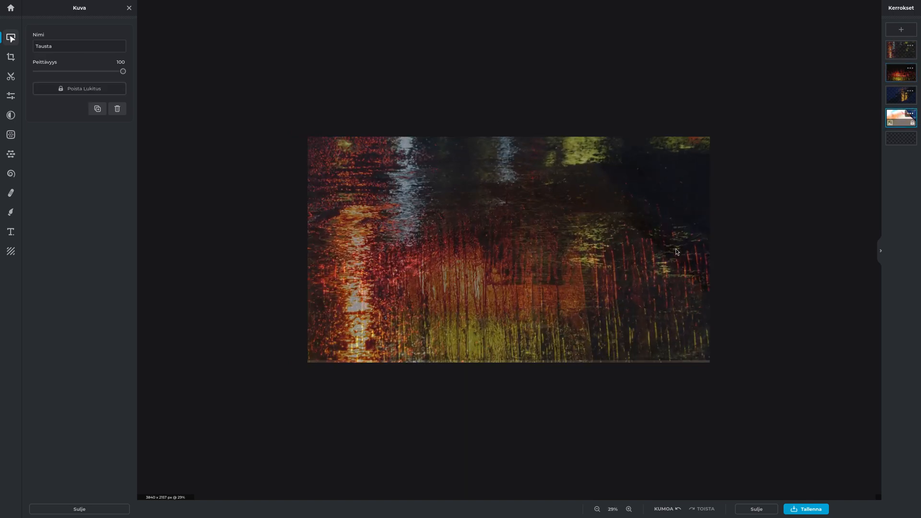
left_click(683, 243)
Try to nudge the IMG_5856.JPG layer slightly upward on the canvas, and undo the move.
left_click(897, 73)
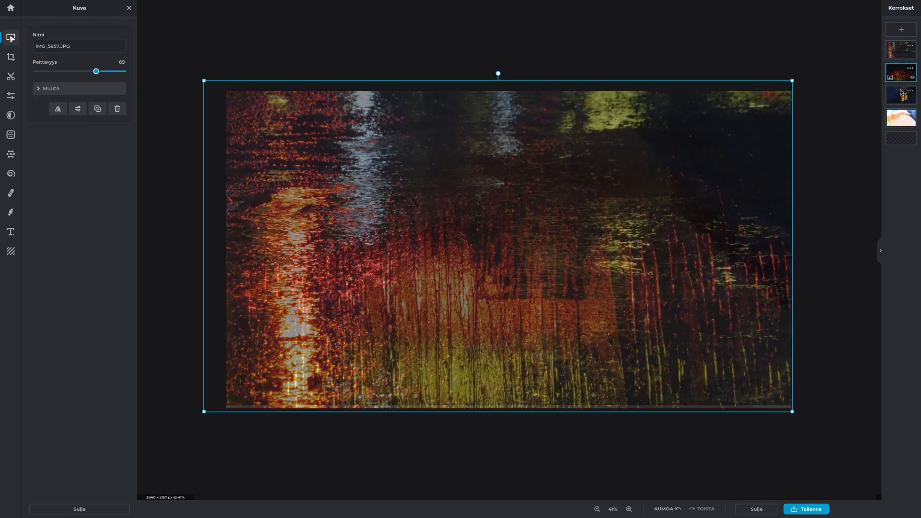
left_click(896, 94)
left_click_drag(683, 213, 681, 214)
left_click_drag(730, 312, 730, 309)
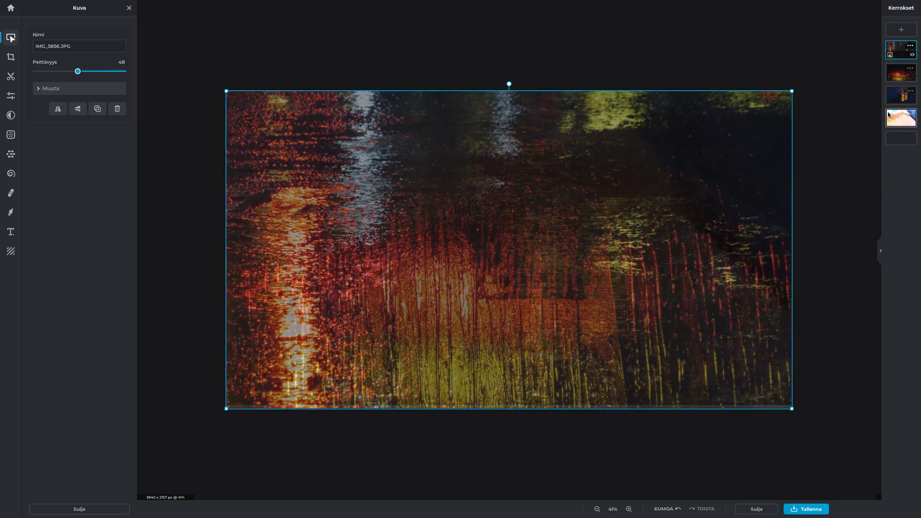
left_click(900, 96)
left_click_drag(693, 286, 692, 275)
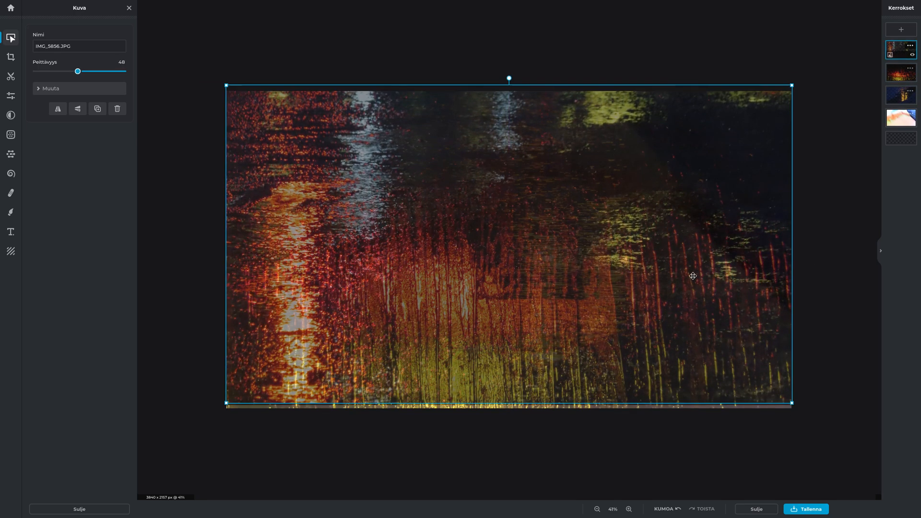
key("ctrl+z")
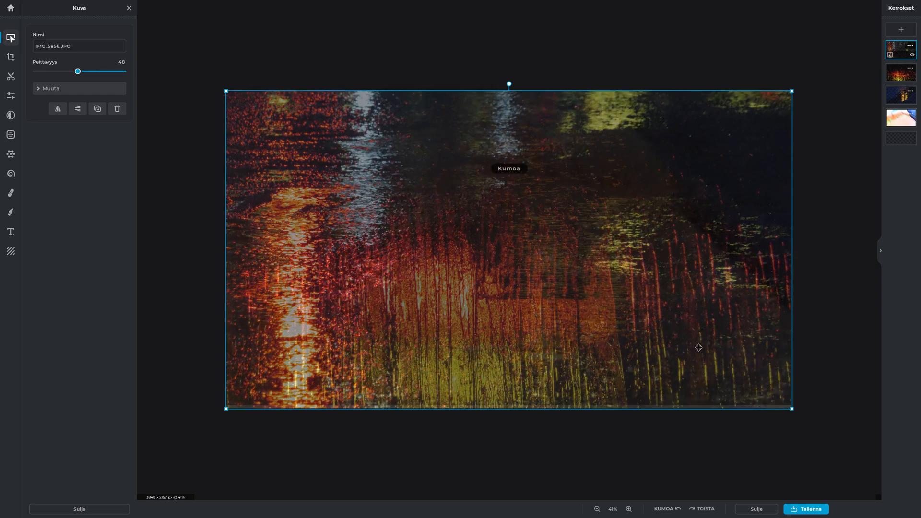
Try to nudge the IMG_5857.JPG layer slightly downward, and undo that move together with its lowered opacity.
left_click(887, 73)
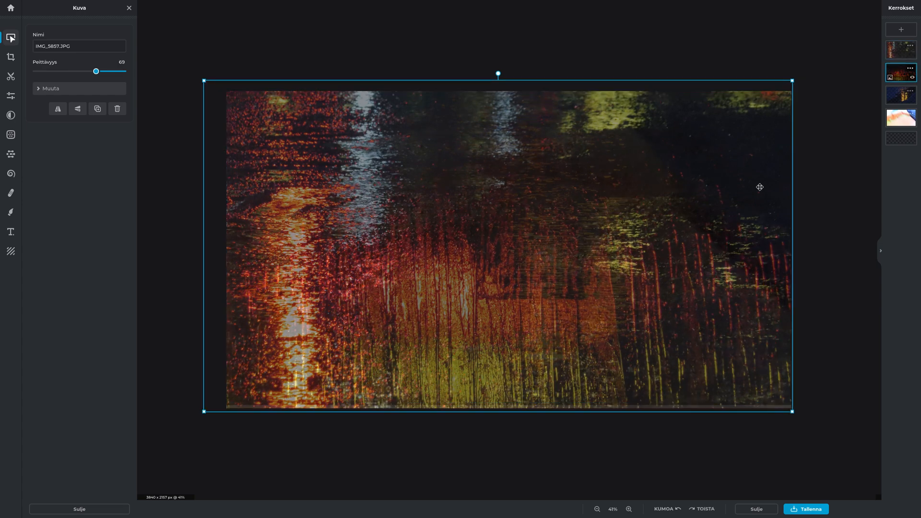
left_click_drag(615, 127, 614, 131)
key("ctrl+z")
scroll(698, 291, "down", 2)
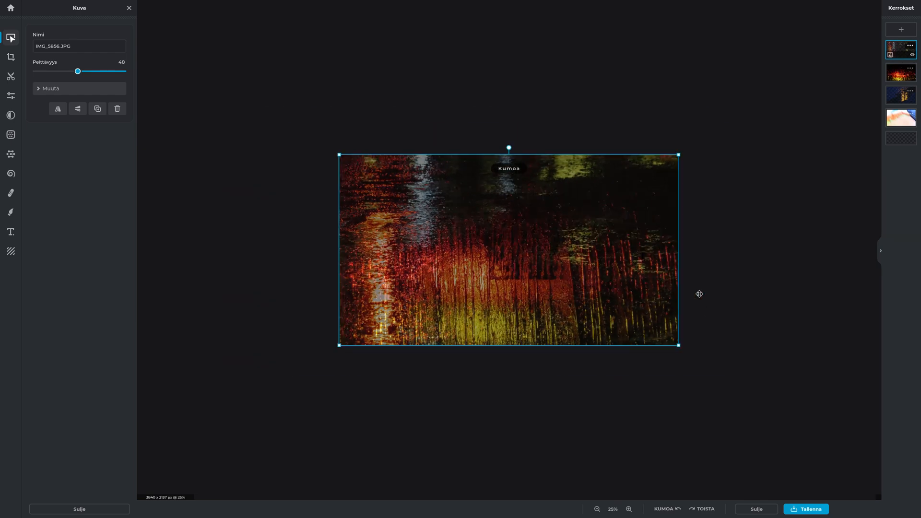
scroll(715, 292, "up", 2)
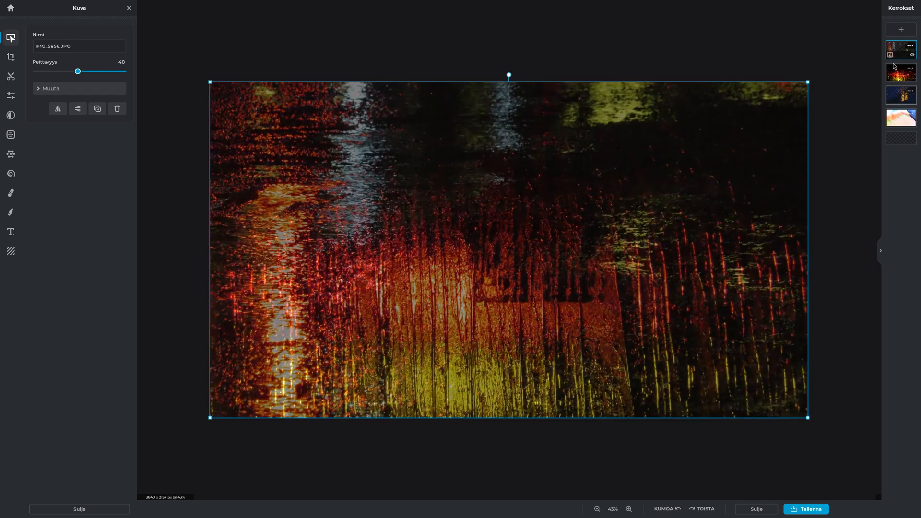
Lower the opacity of the IMG_5856.JPG layer to 47.
mouse_move(891, 54)
left_mouse_down()
mouse_move(890, 89)
mouse_move(900, 51)
left_mouse_up()
left_click(910, 45)
mouse_move(840, 108)
left_mouse_down()
mouse_move(856, 108)
mouse_move(842, 108)
left_mouse_up()
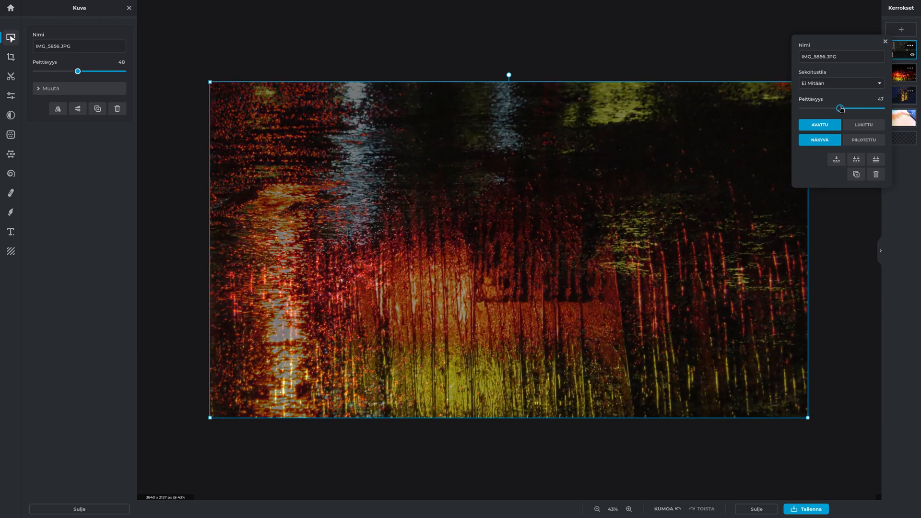
left_click(855, 276)
Save the composite as IMG_9672 in PNG format with transparency on.
scroll(855, 276, "down", 8)
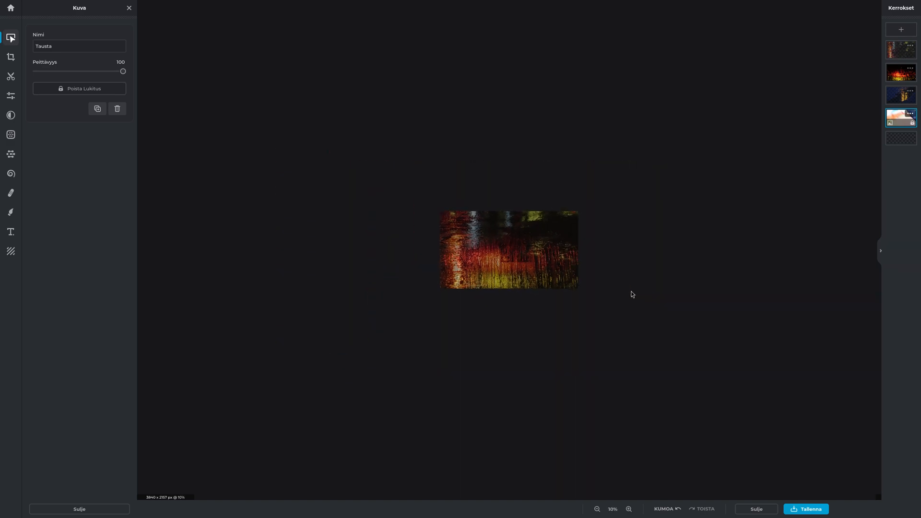
scroll(630, 312, "up", 1)
scroll(631, 314, "up", 8)
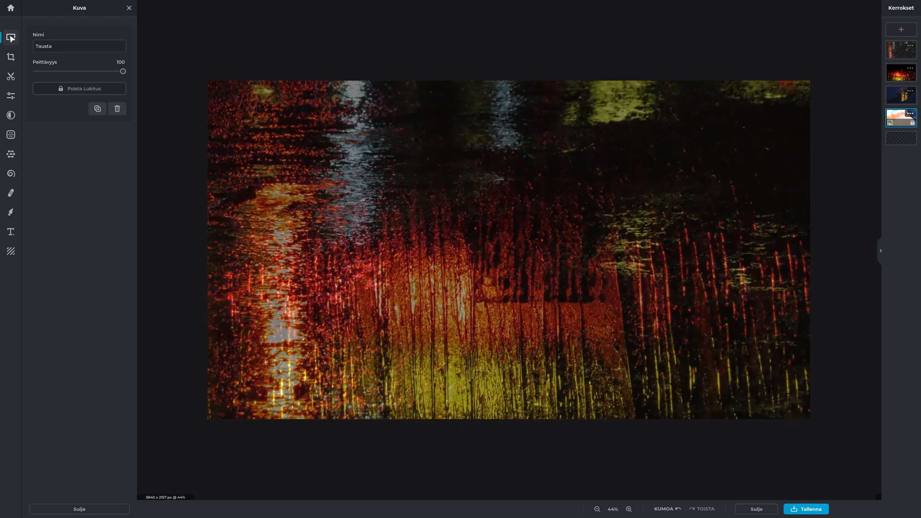
left_click(812, 509)
left_click(544, 311)
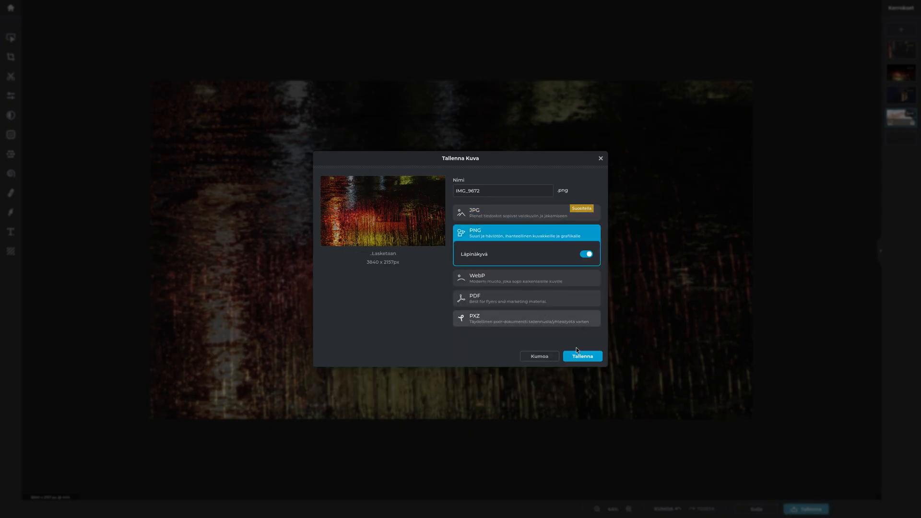
left_click(583, 354)
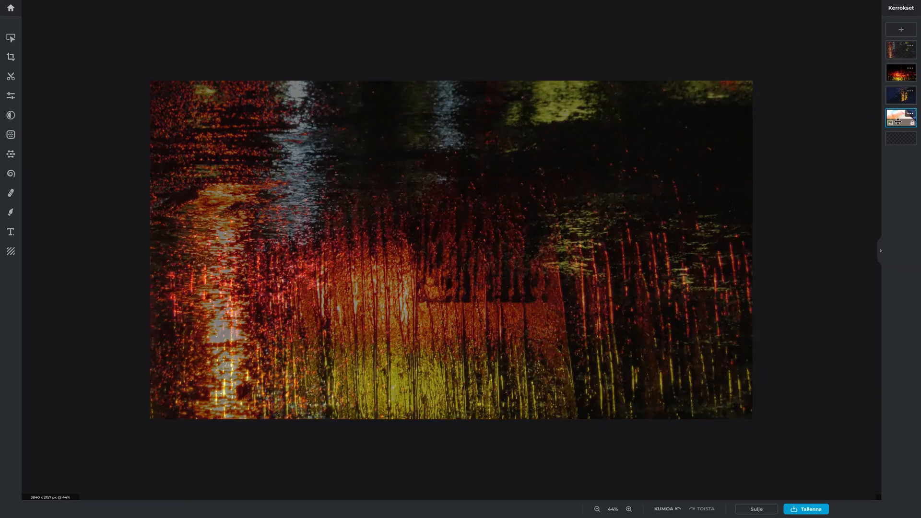
Open the IMG_5844.JPG layer's settings and try other opacity values on the IMG_5857.JPG layer.
left_click(910, 90)
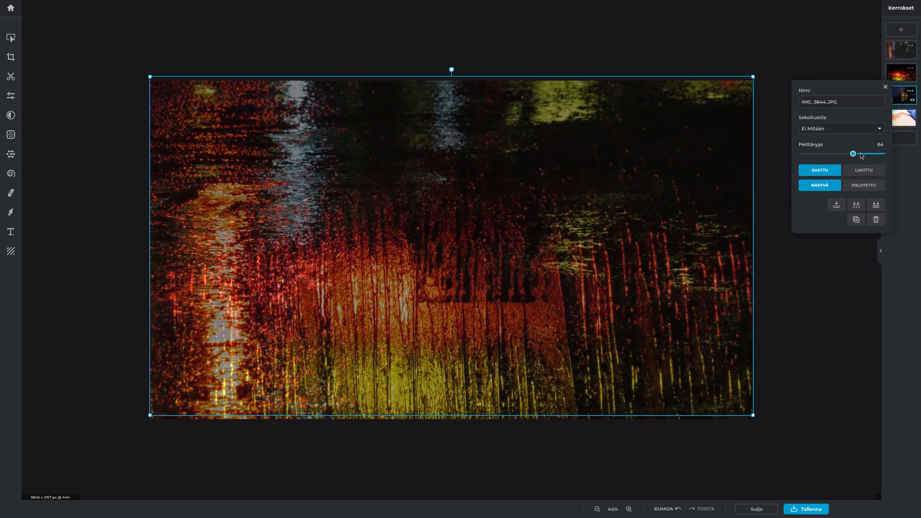
left_click(885, 86)
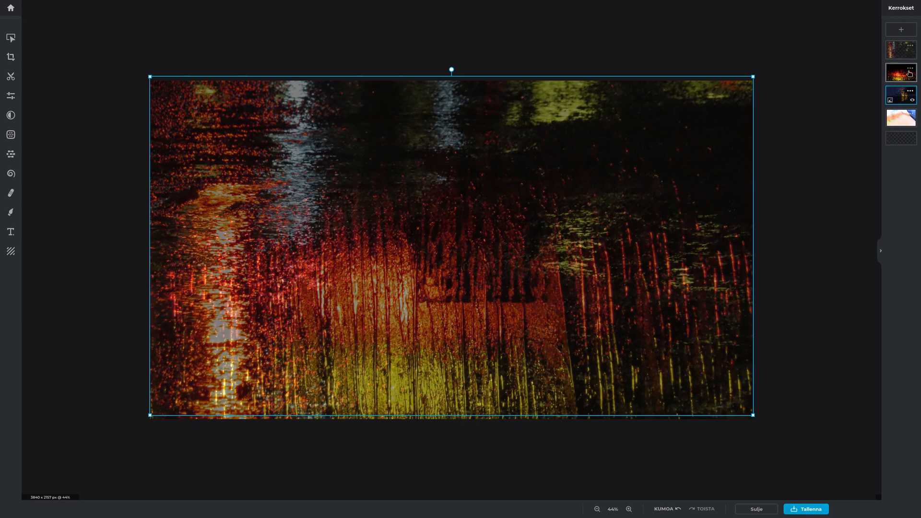
left_click(901, 72)
left_click_drag(850, 131, 886, 134)
left_click(886, 64)
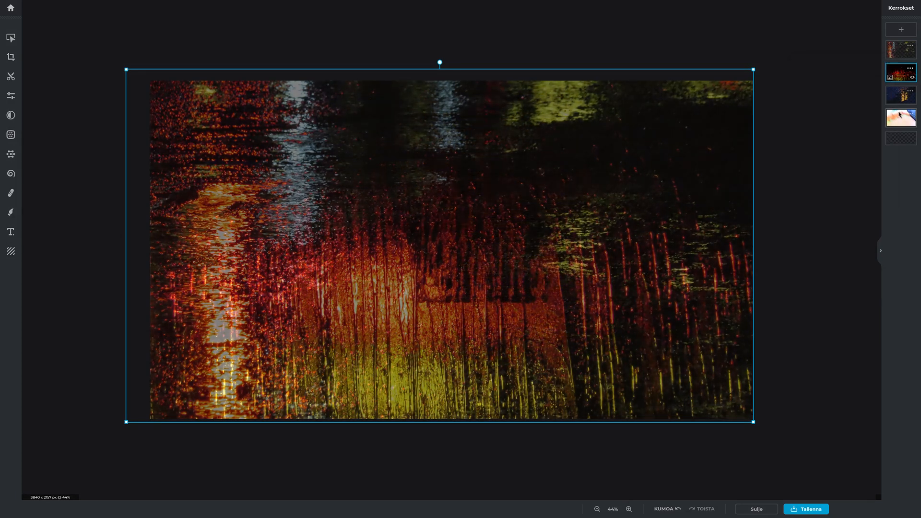
left_click(899, 98)
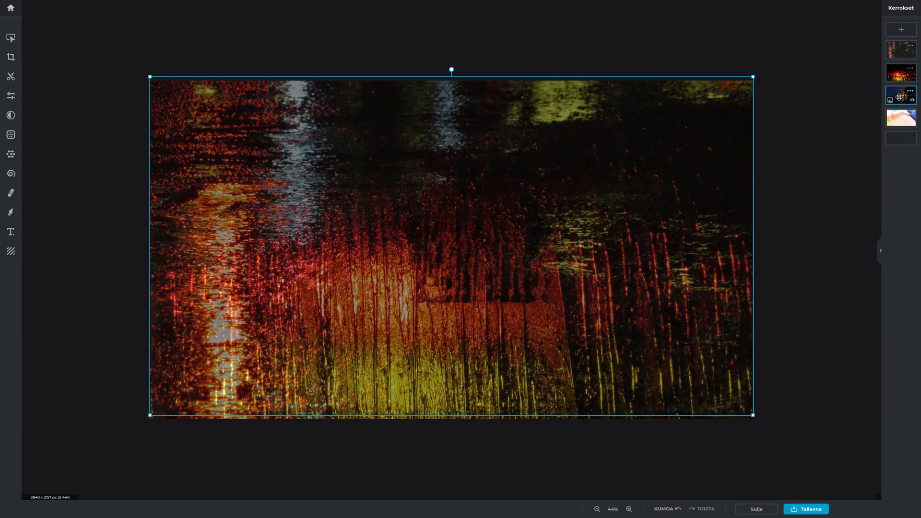
Save another PNG copy of the composite under the name IMG_9672.
left_click(784, 417)
left_click(806, 509)
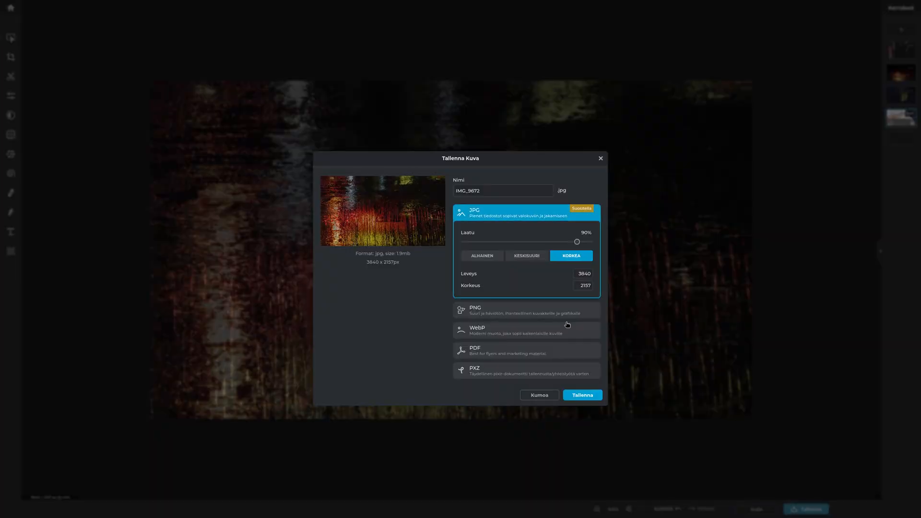
left_click(530, 312)
left_click(571, 358)
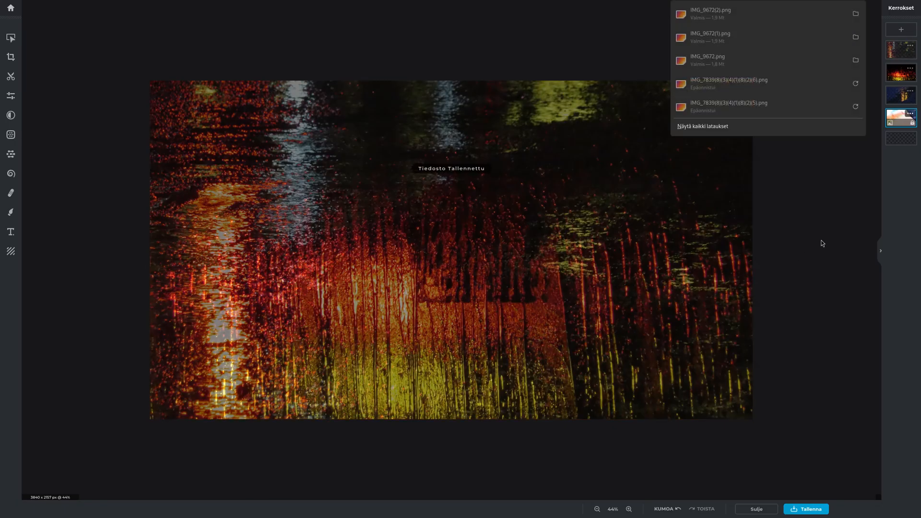
Delete the IMG_5856.JPG and IMG_5857.JPG layers, and shift the IMG_5844.JPG layer slightly sideways.
key("Delete")
key("Delete")
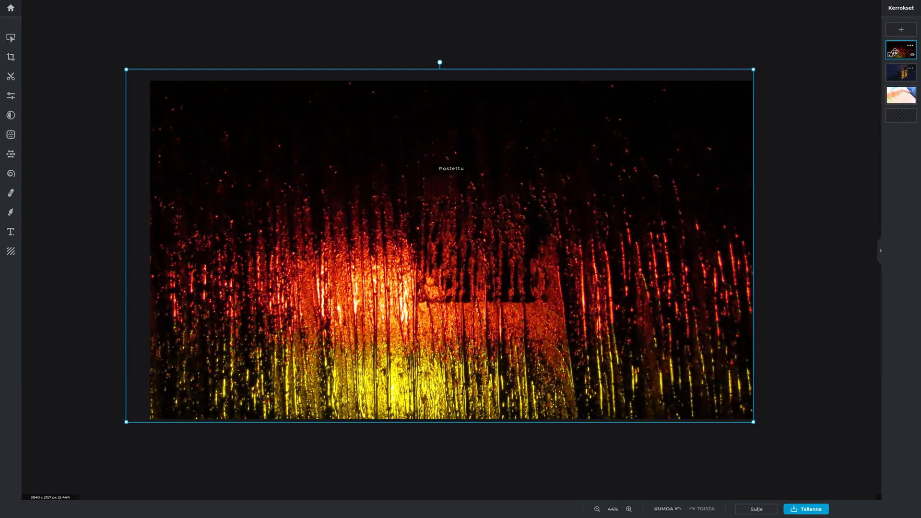
left_click_drag(669, 243, 666, 246)
left_click(793, 239)
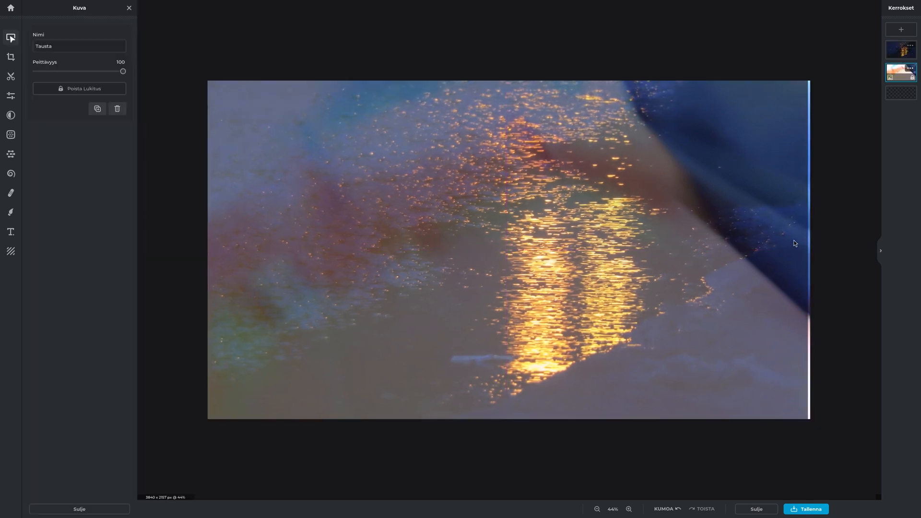
scroll(795, 244, "down", 7)
key("super")
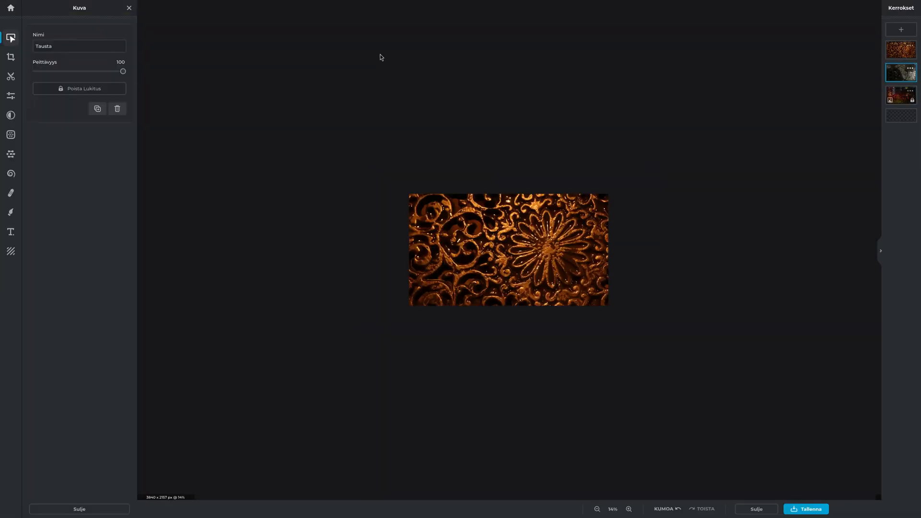
scroll(643, 130, "up", 3)
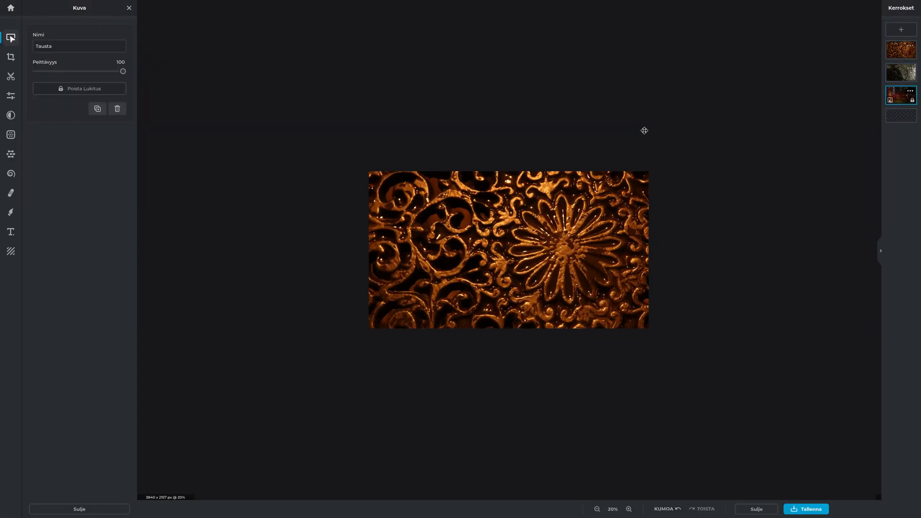
scroll(703, 203, "down", 3)
key("super")
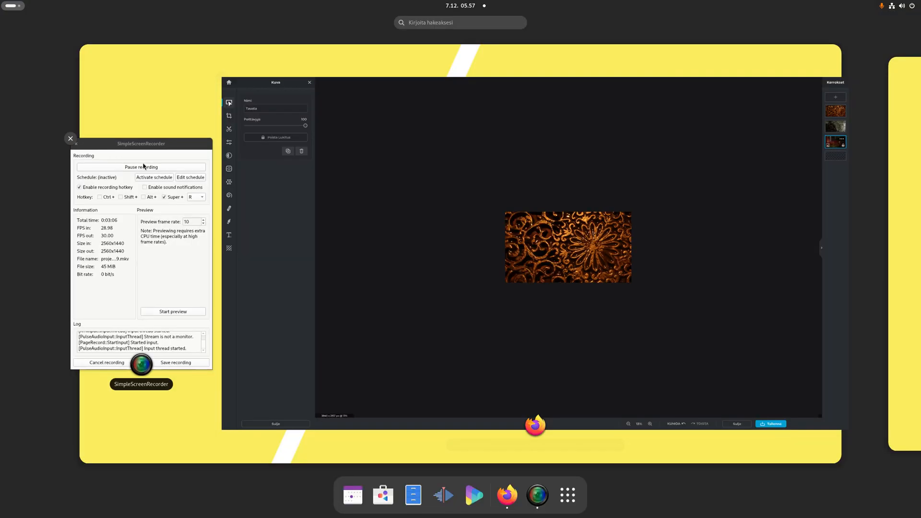
left_click(140, 253)
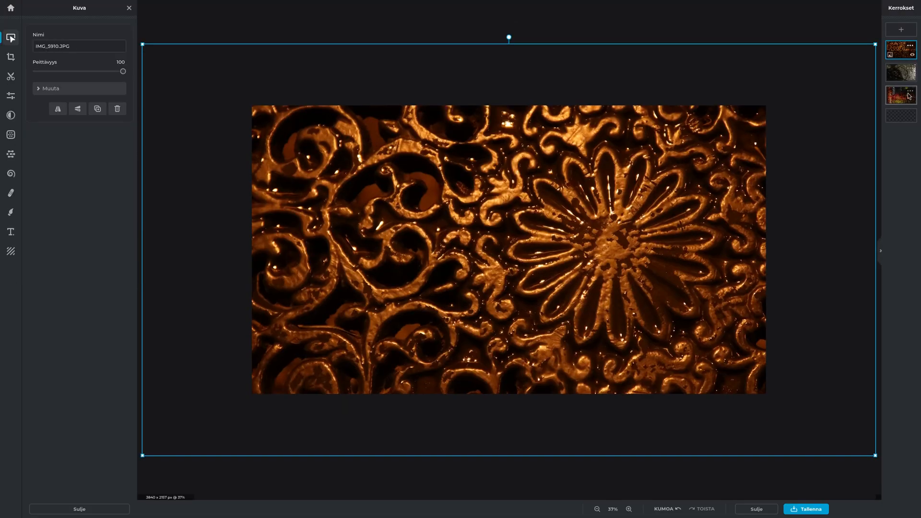
Reorder the background layer with the water reflection composite above the IMG_5910.JPG layer and keep it selected.
left_click_drag(900, 95, 901, 52)
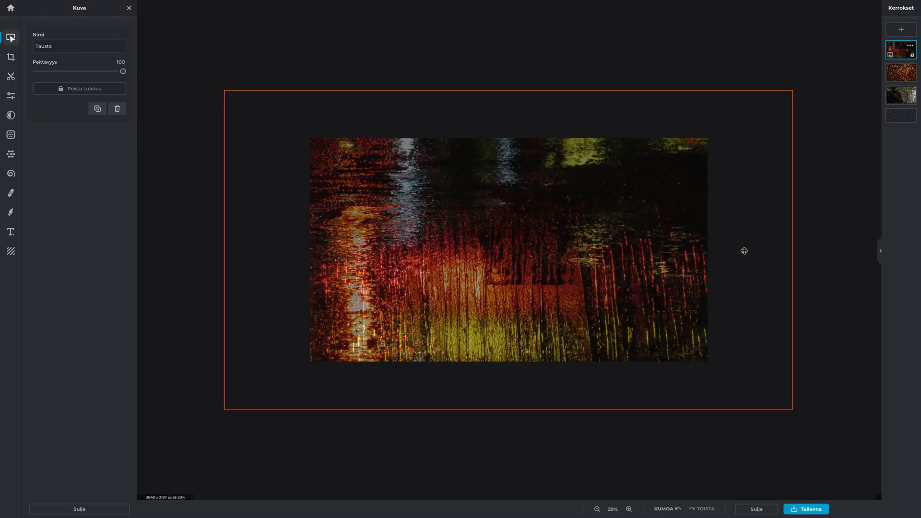
left_click(650, 217)
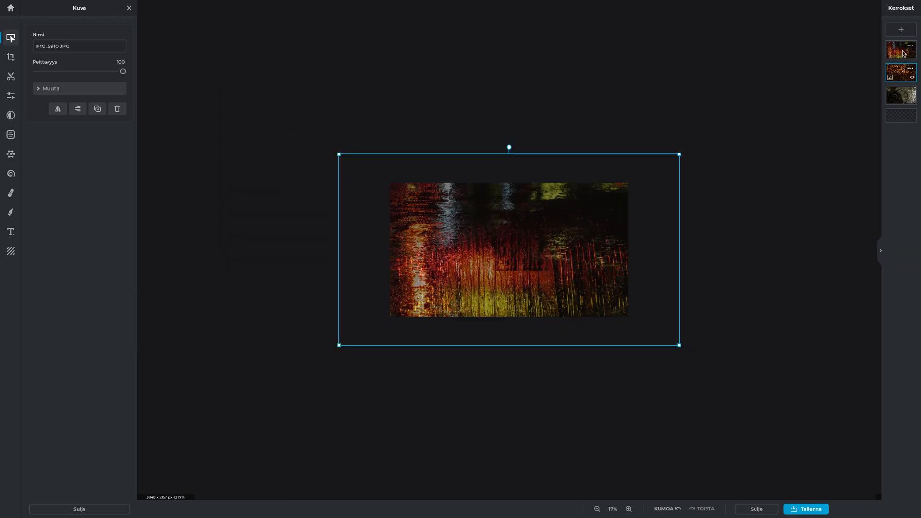
left_click(903, 53)
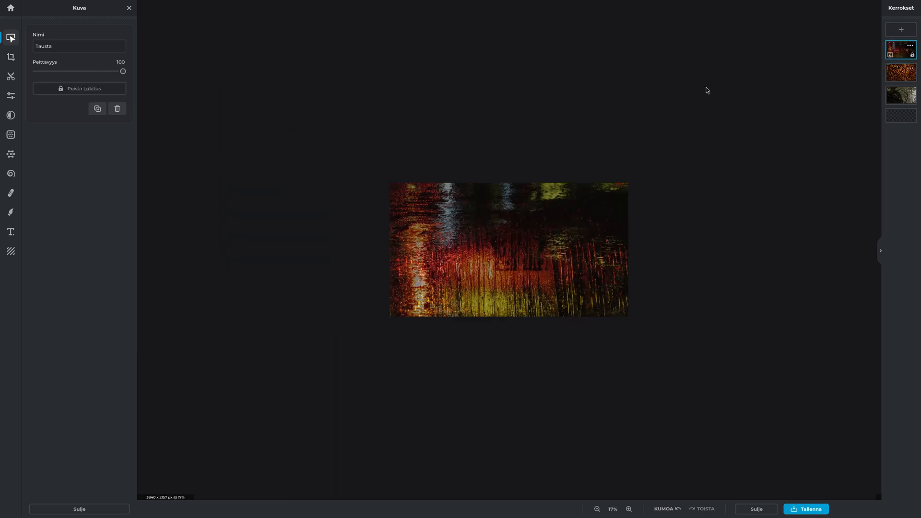
left_click(11, 115)
left_click(84, 103)
left_click(86, 299)
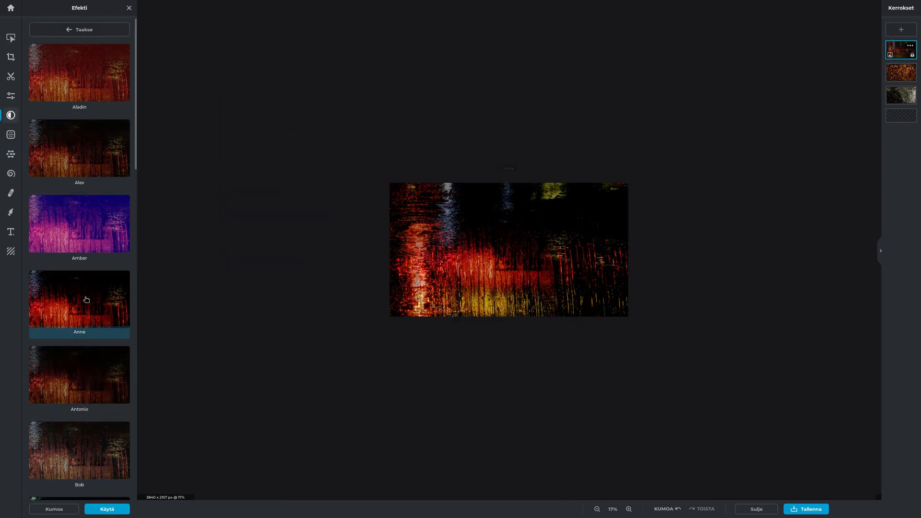
scroll(85, 288, "down", 8)
scroll(85, 285, "down", 4)
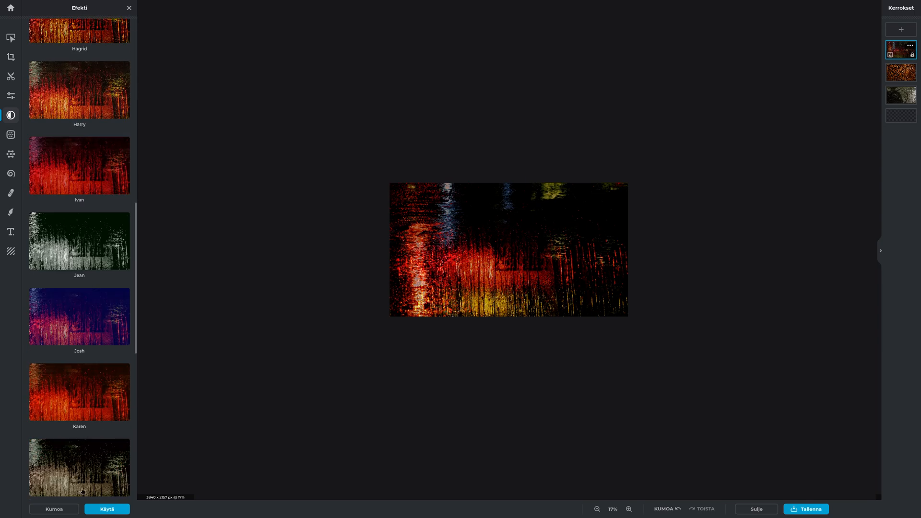
left_click(54, 509)
Adjust the background layer's light with exposure 38, contrast 10 and black -8.
left_click(12, 96)
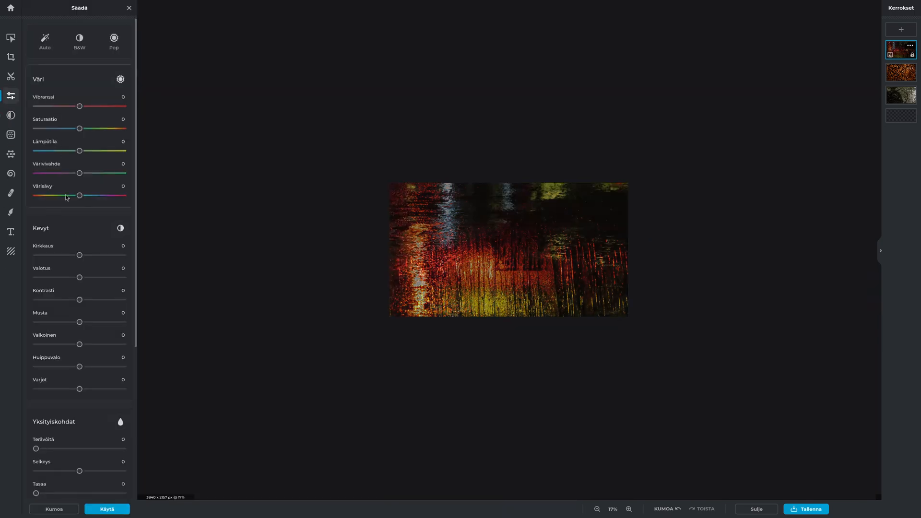
left_click_drag(82, 281, 81, 301)
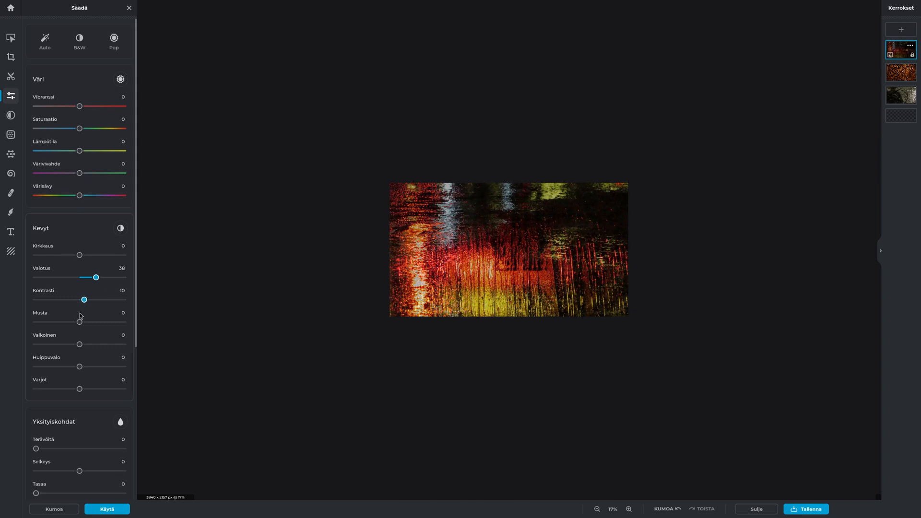
left_click_drag(80, 322, 84, 324)
scroll(379, 296, "down", 2)
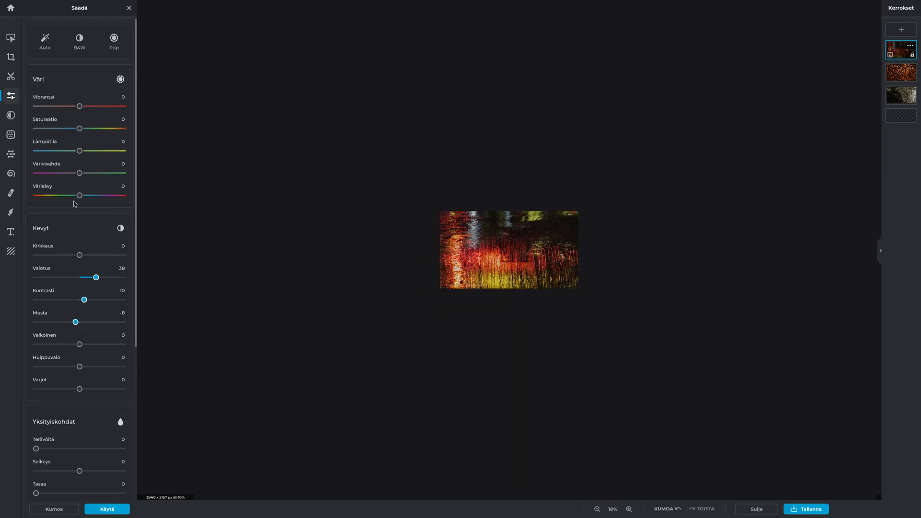
Try shifting the background layer's hue and undo it, set its shadows to 30 and apply the adjustments.
left_click_drag(89, 200, 36, 191)
key("ctrl+z")
left_click_drag(80, 389, 98, 389)
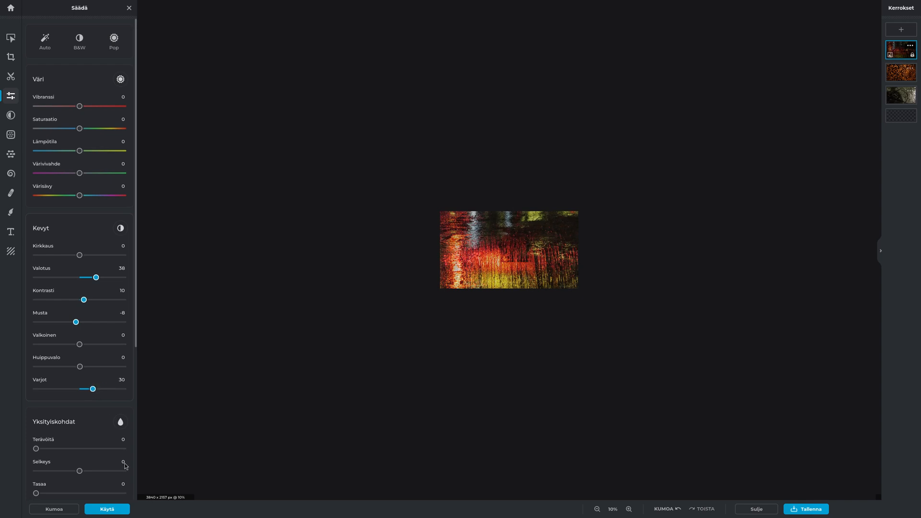
left_click(107, 509)
Apply the Blomberg effect from the Artzy collection to the background layer with the water reflections.
scroll(420, 324, "up", 5)
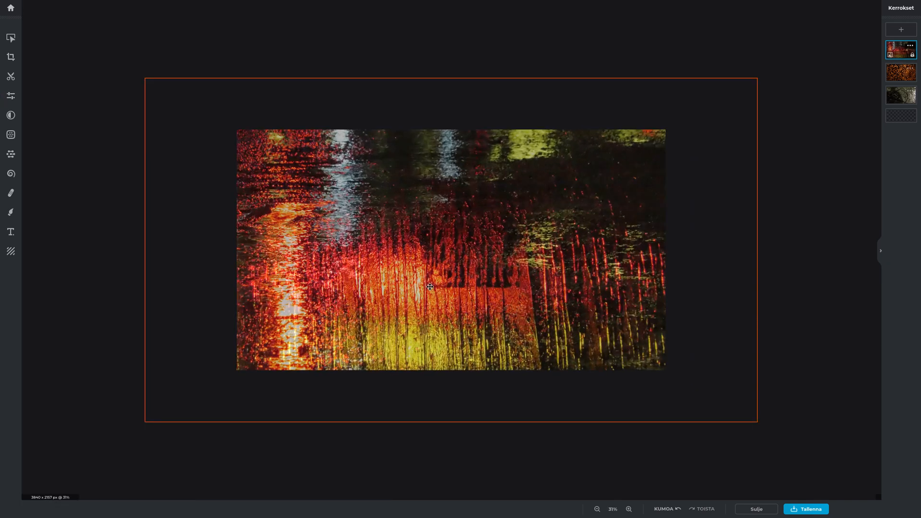
left_click(430, 286)
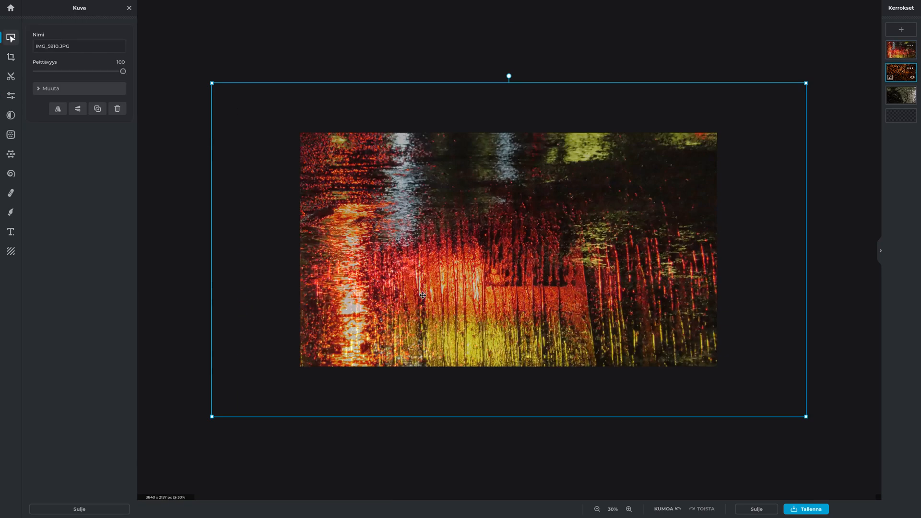
left_click(11, 115)
scroll(56, 288, "down", 5)
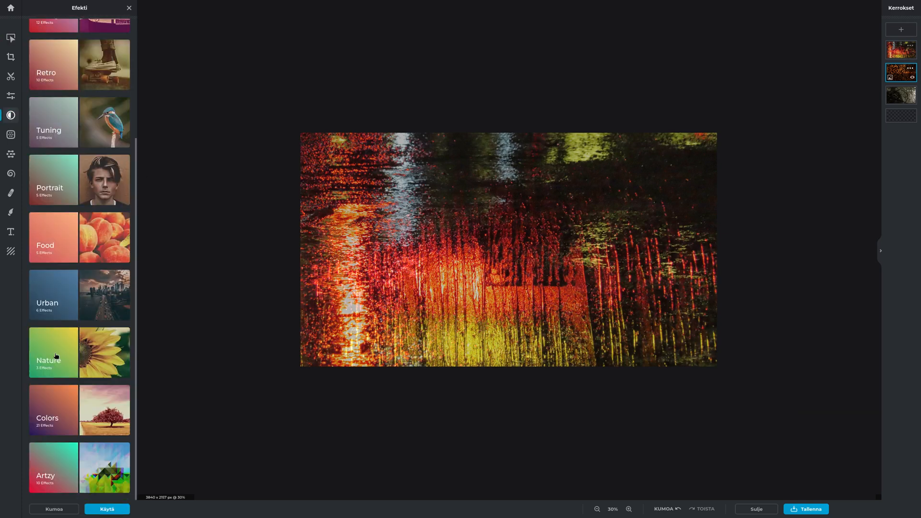
left_click(72, 467)
scroll(88, 274, "down", 3)
left_click(900, 50)
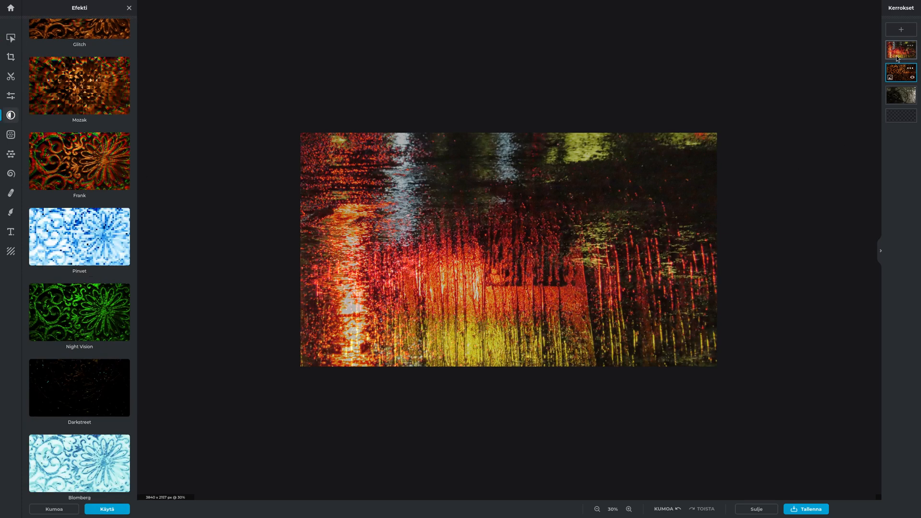
scroll(92, 288, "down", 5)
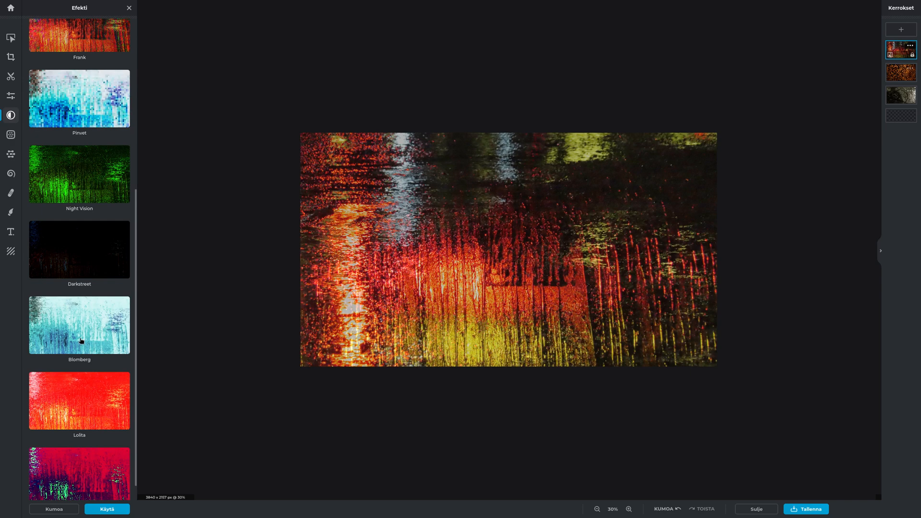
left_click(81, 341)
left_click(108, 509)
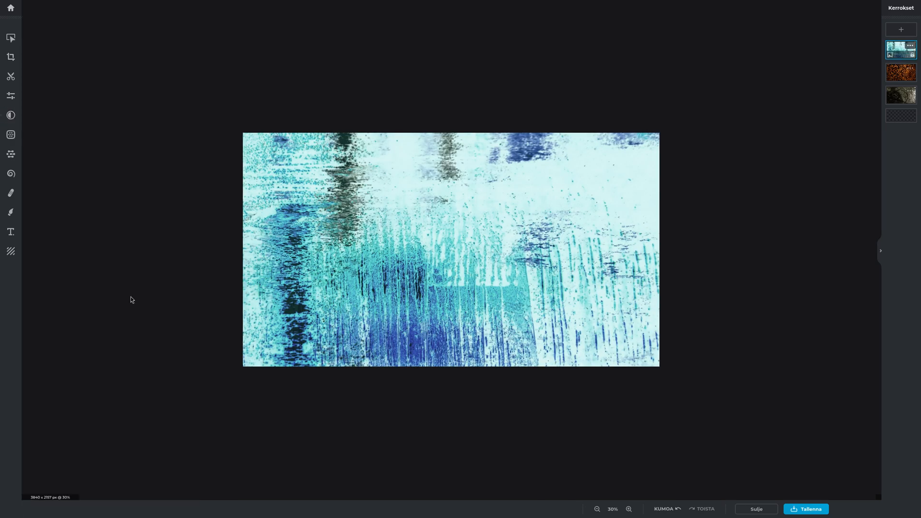
Set the background layer's hue to 156 and its contrast to 27.
left_click(10, 95)
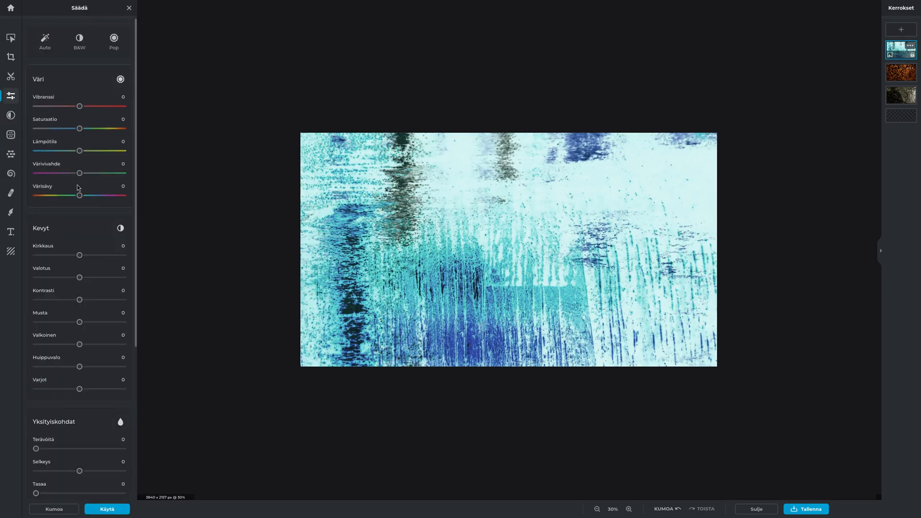
left_click_drag(111, 201, 118, 200)
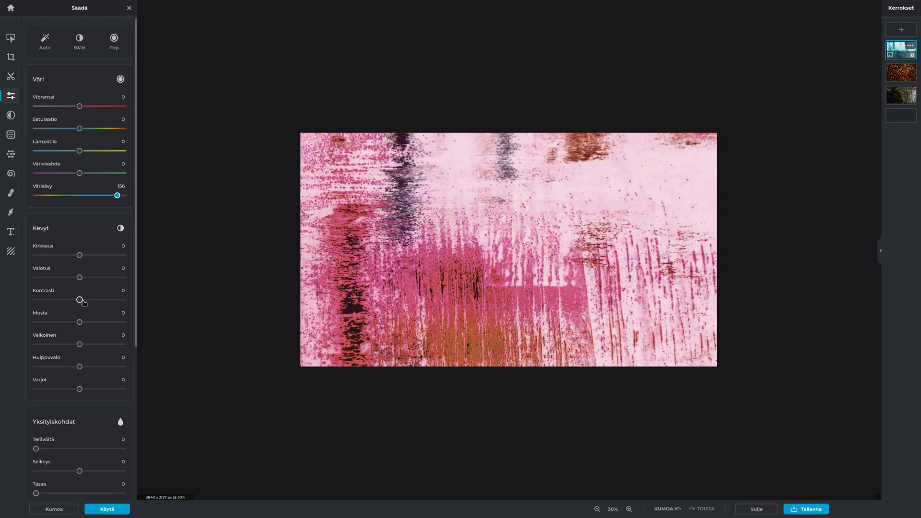
left_click_drag(83, 301, 91, 300)
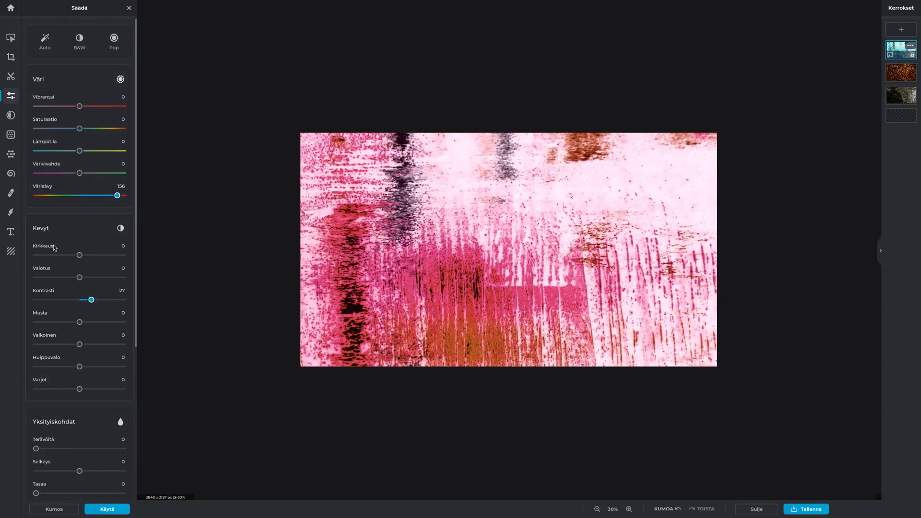
Apply the Blomberg effect at strength 100 to the recoloured background layer.
left_click(10, 115)
scroll(92, 336, "down", 10)
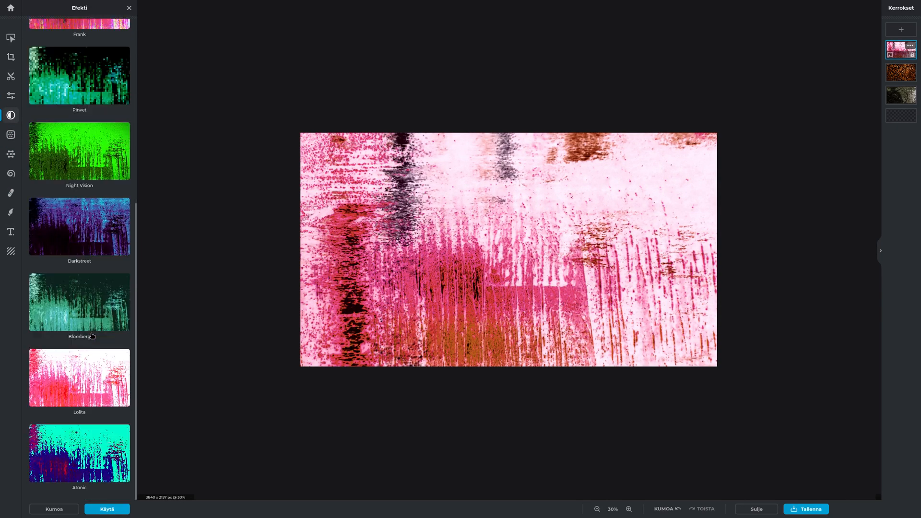
left_click(69, 306)
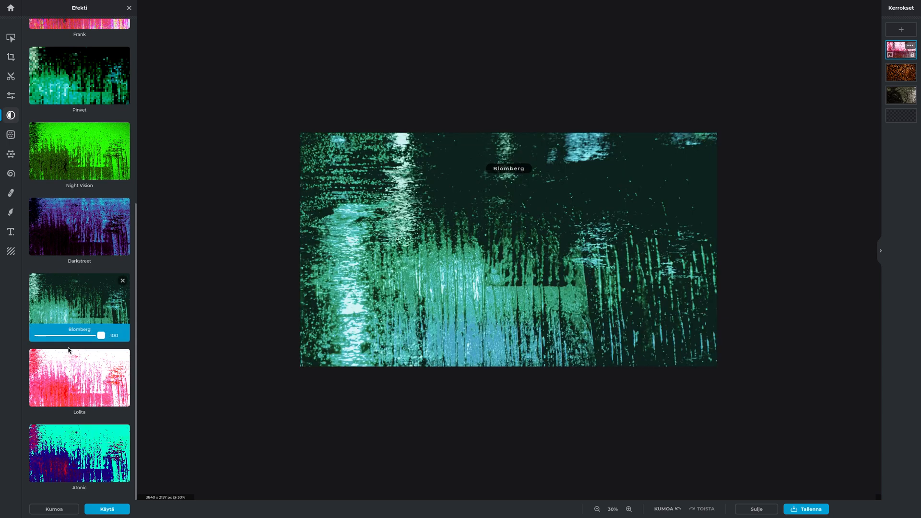
left_click(107, 509)
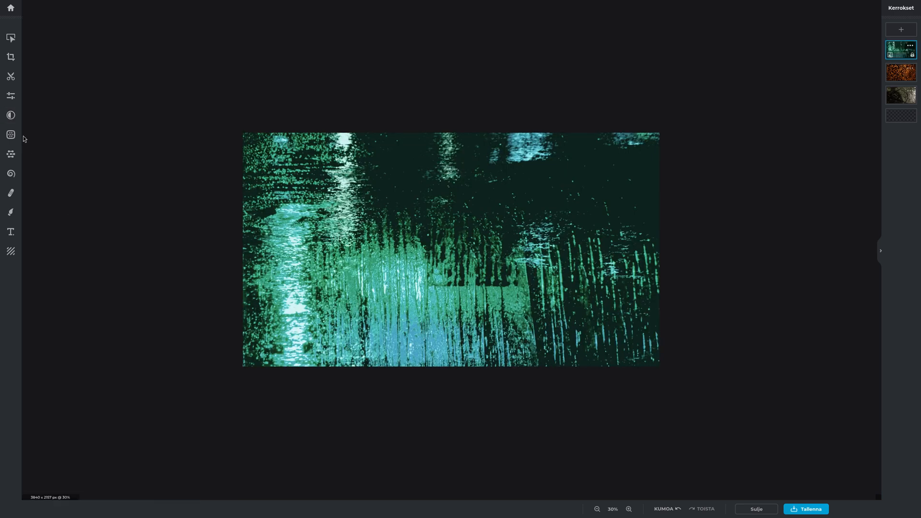
Adjust the background layer with hue -62, contrast 30, black 18 and white 46, raise its shadows and apply the adjustments.
left_click(11, 95)
left_click_drag(107, 197, 68, 205)
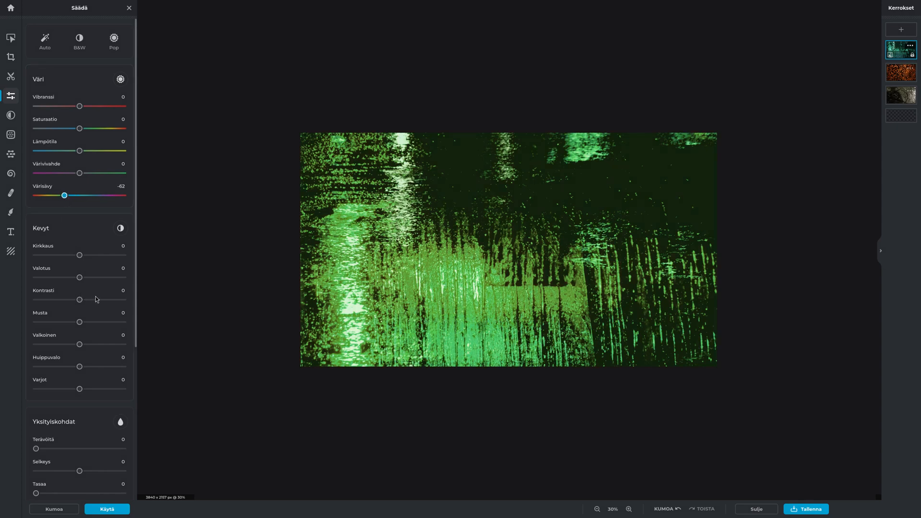
left_click_drag(80, 299, 100, 345)
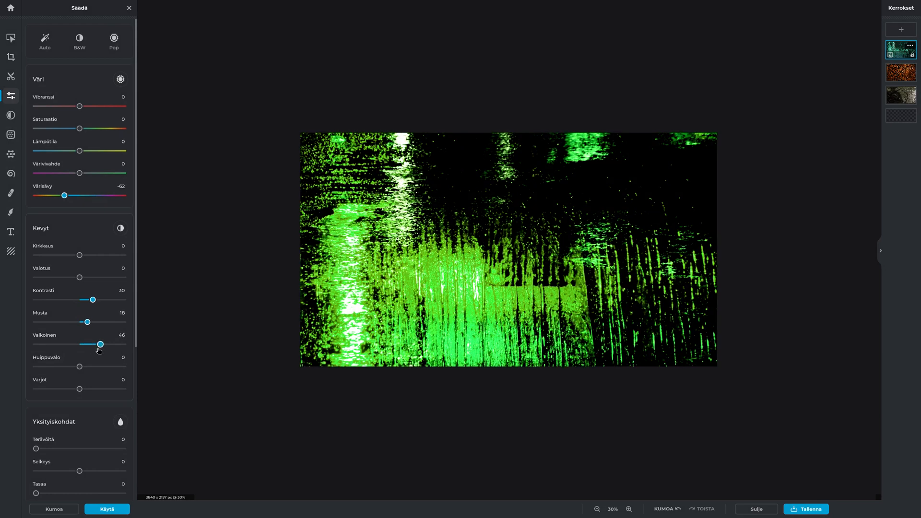
left_click_drag(87, 391, 109, 388)
left_click(107, 509)
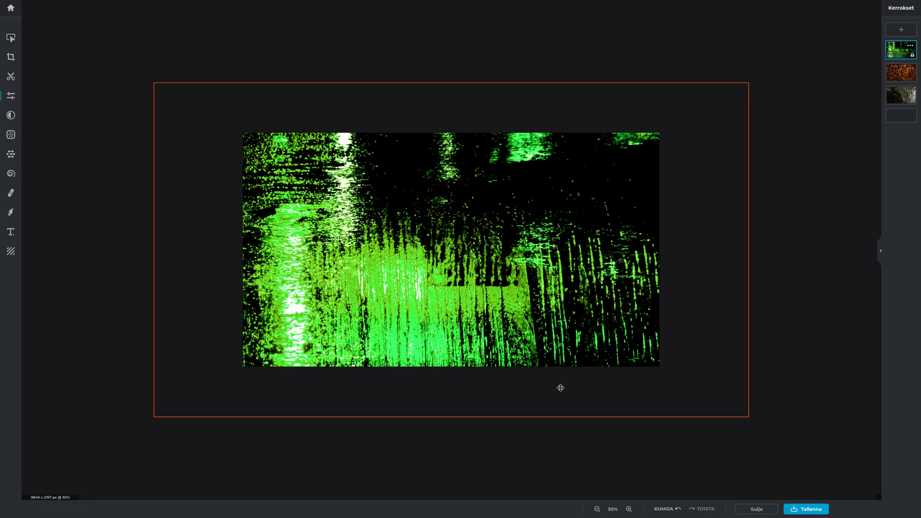
Deselect the layer and save the image as a transparent PNG named IMG_9672(2).
left_click(579, 378)
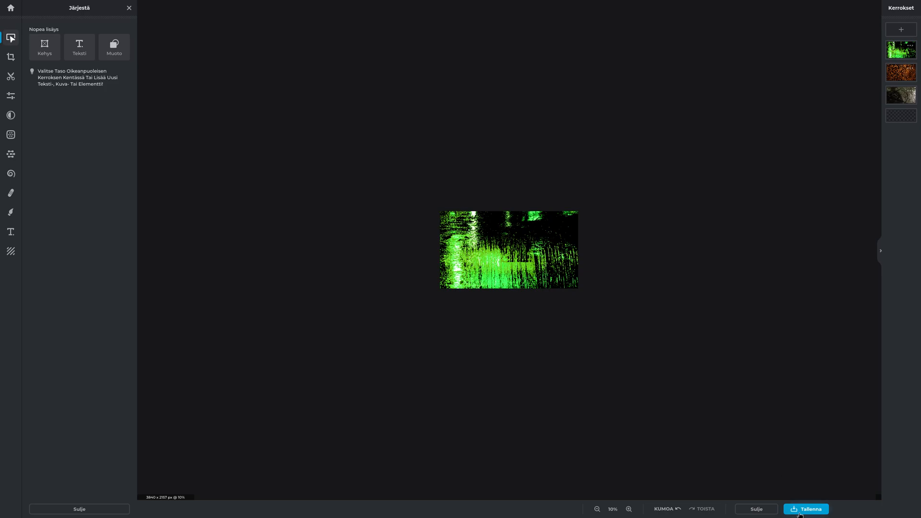
left_click(799, 511)
left_click(548, 307)
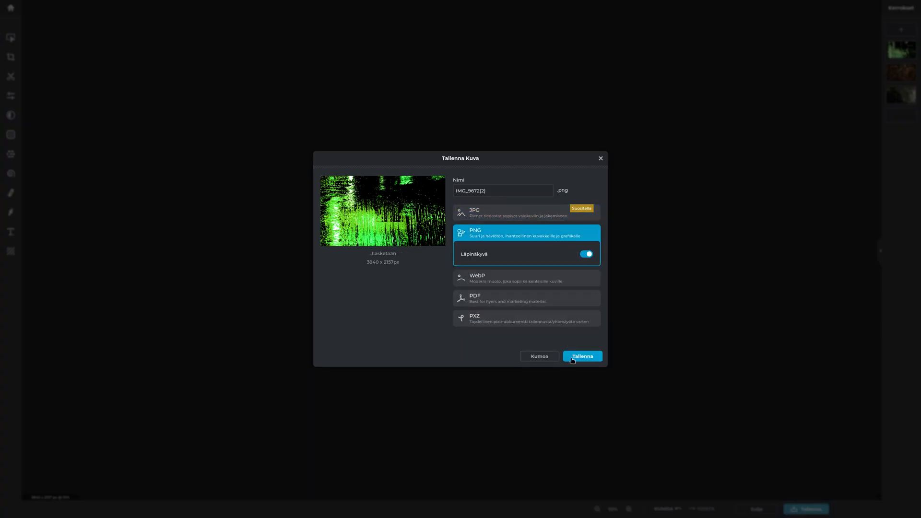
left_click(572, 360)
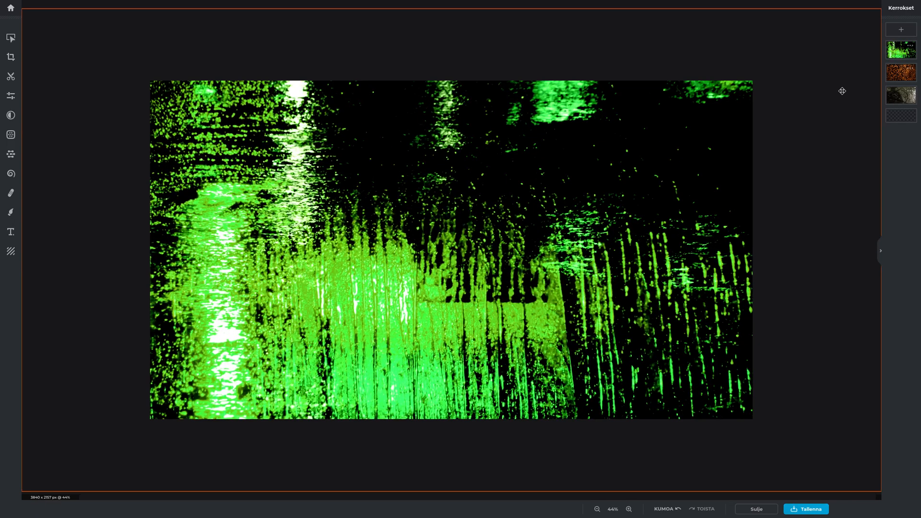
Lower the green water reflection background layer's opacity to 52 so it blends with the floral photo beneath.
left_click(900, 72)
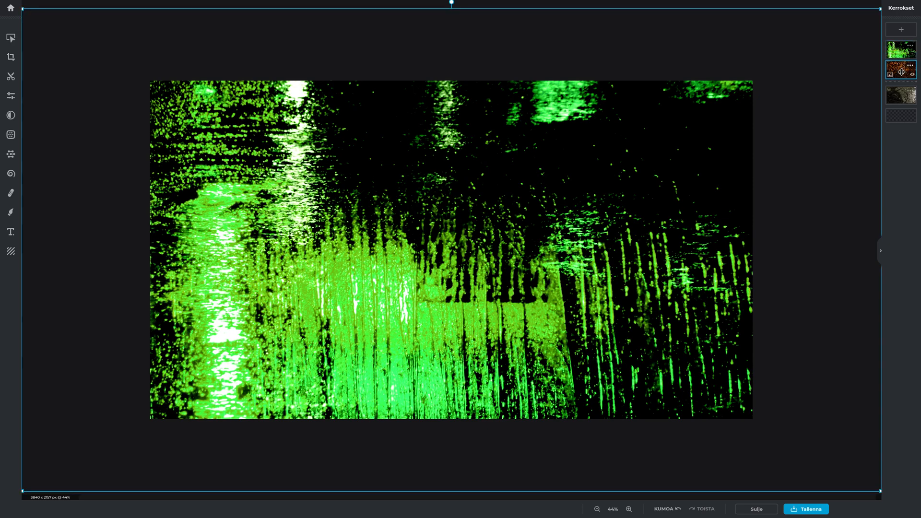
left_click(910, 46)
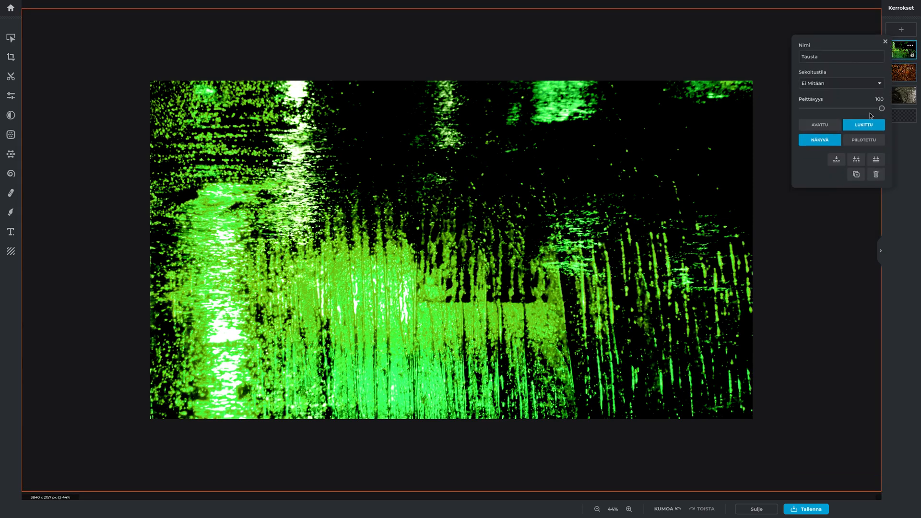
left_click_drag(870, 115, 847, 112)
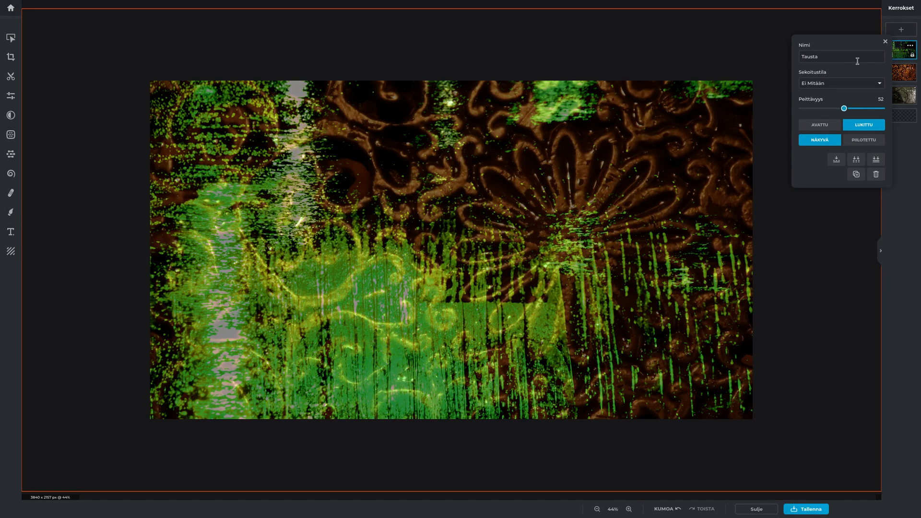
left_click(885, 42)
Move the IMG_5975.JPG layer to the top of the layer stack.
left_click(901, 72)
scroll(793, 161, "down", 3)
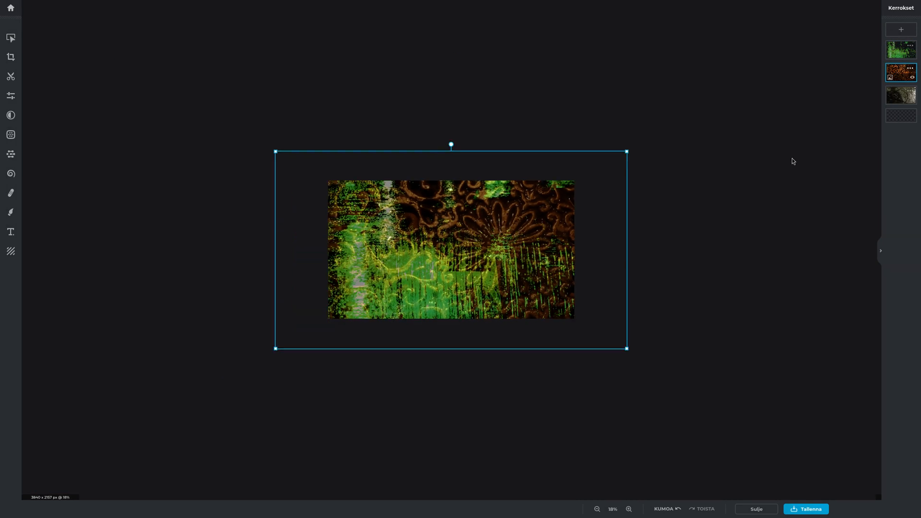
left_click(793, 160)
scroll(772, 175, "up", 4)
left_click_drag(898, 103, 901, 48)
scroll(701, 178, "down", 4)
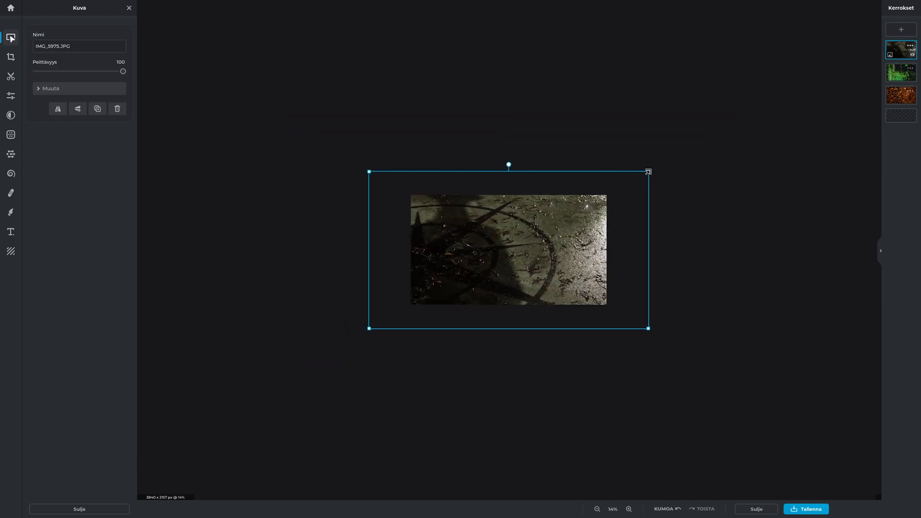
Resize the IMG_5975.JPG photo to roughly fit the canvas and return its layer below IMG_5910.JPG.
left_click_drag(648, 171, 607, 194)
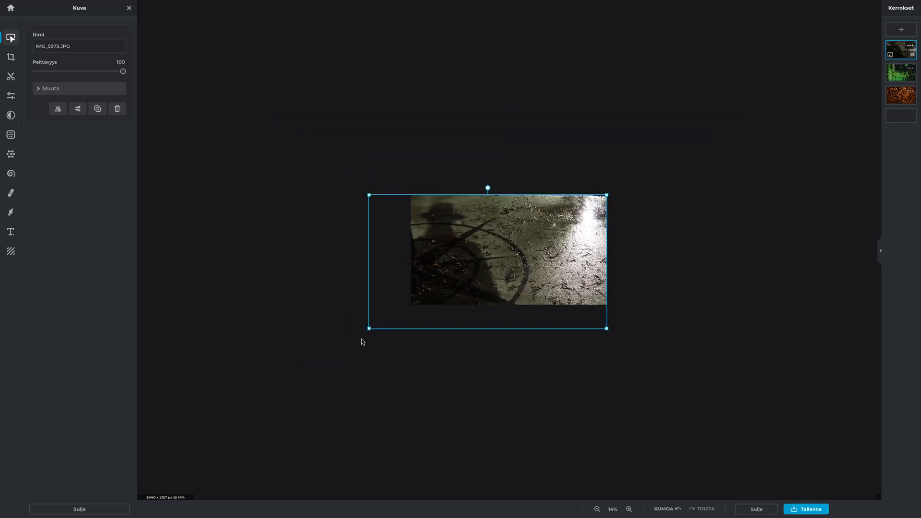
left_click_drag(367, 329, 408, 307)
left_click(688, 319)
scroll(688, 316, "up", 10)
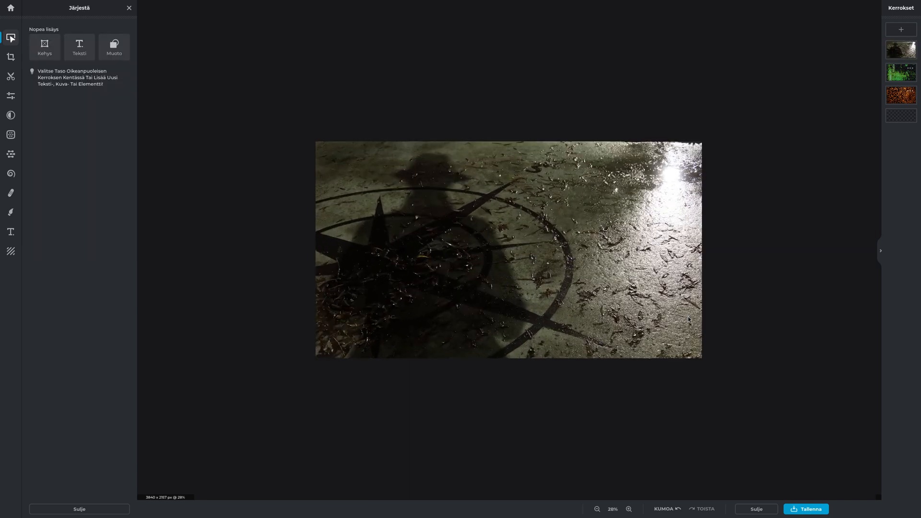
scroll(686, 297, "up", 1)
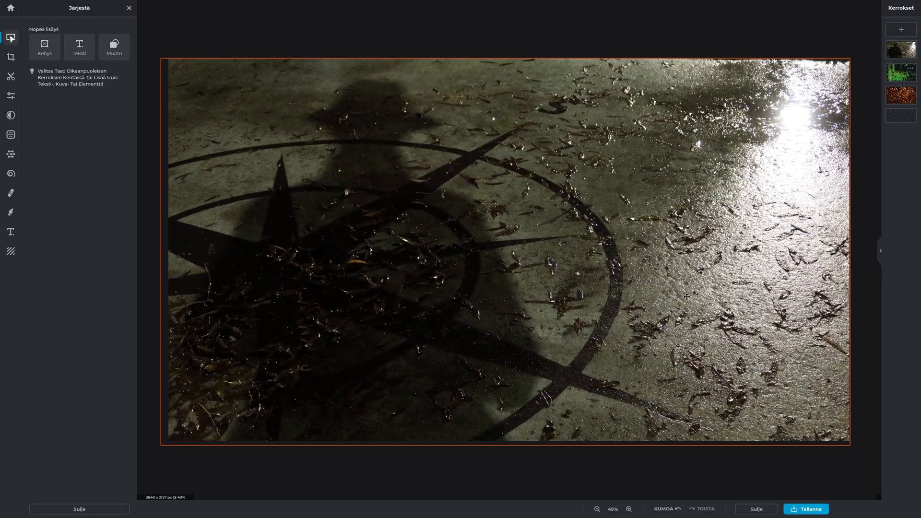
left_click_drag(901, 49, 901, 96)
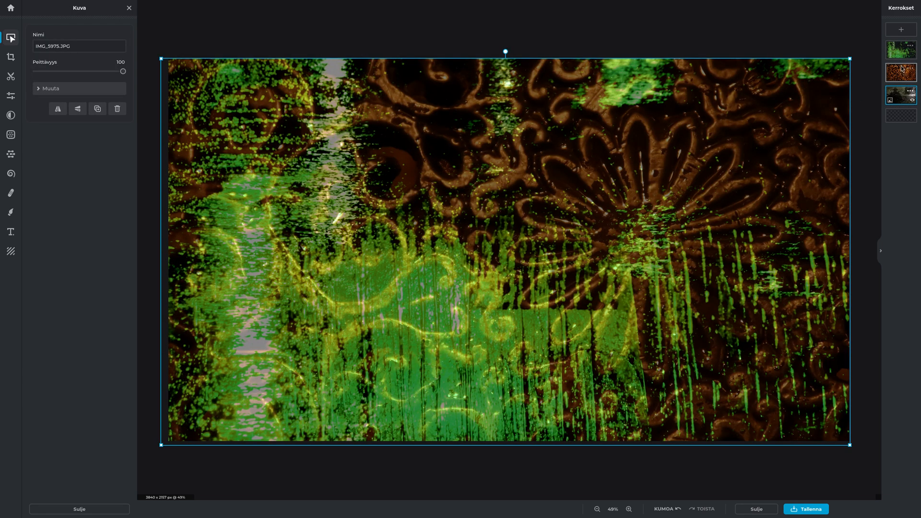
Apply the Blomberg effect from the Artzy collection to the IMG_5910.JPG layer at strength 100.
left_click(900, 69)
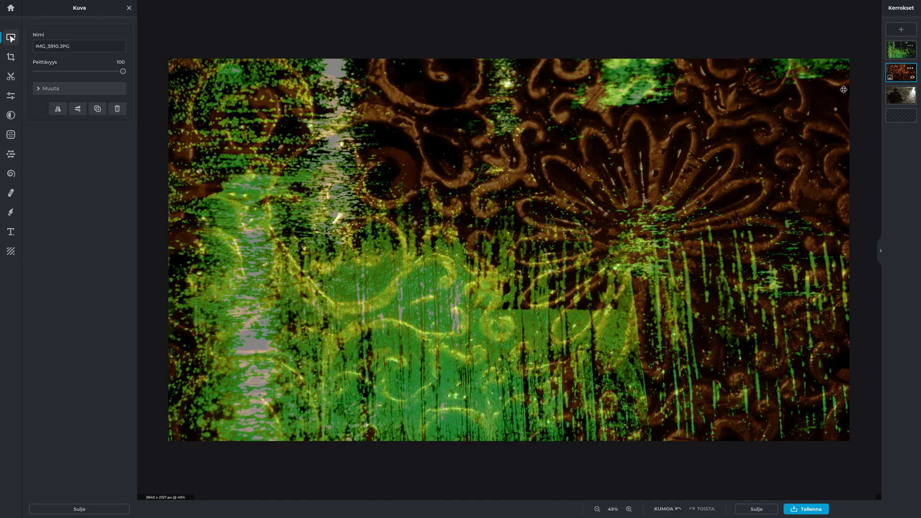
left_click(10, 116)
scroll(70, 303, "down", 4)
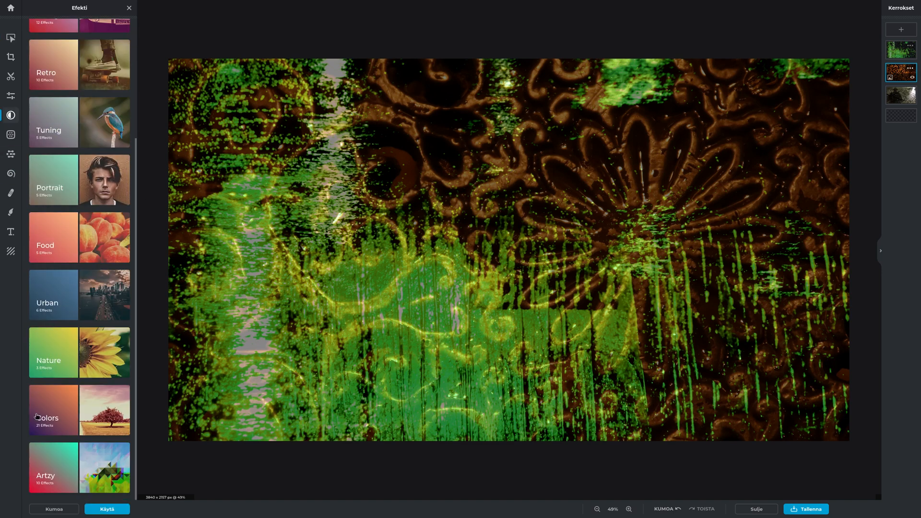
left_click(63, 475)
scroll(98, 331, "down", 5)
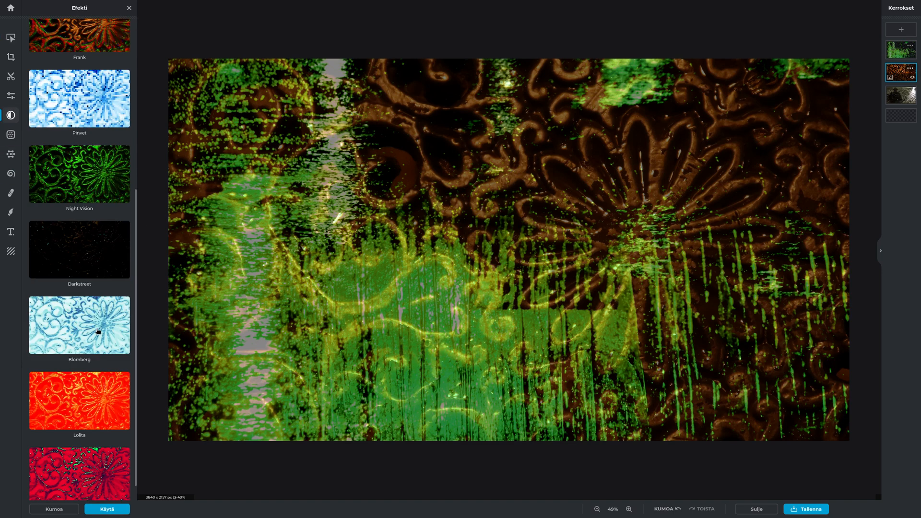
left_click(97, 330)
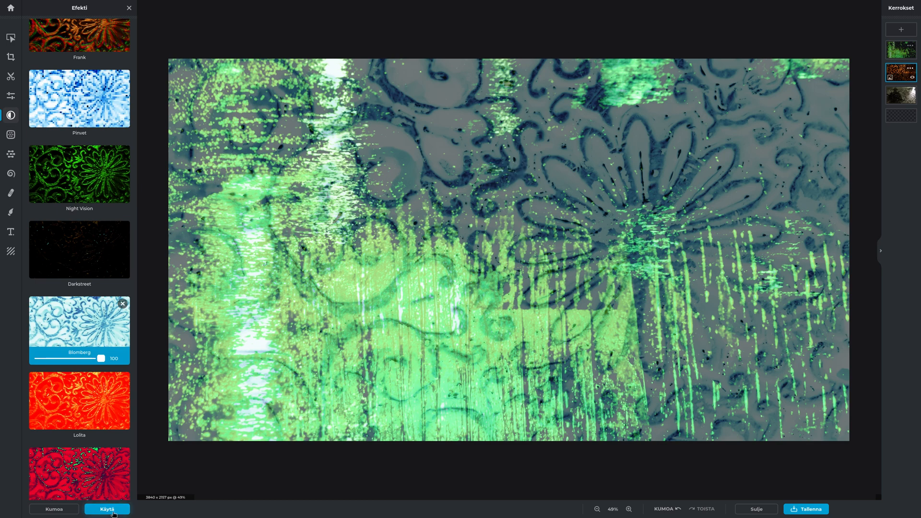
left_click(108, 510)
Set the IMG_5910.JPG layer's hue to -114 and its contrast to 19.
left_click(11, 95)
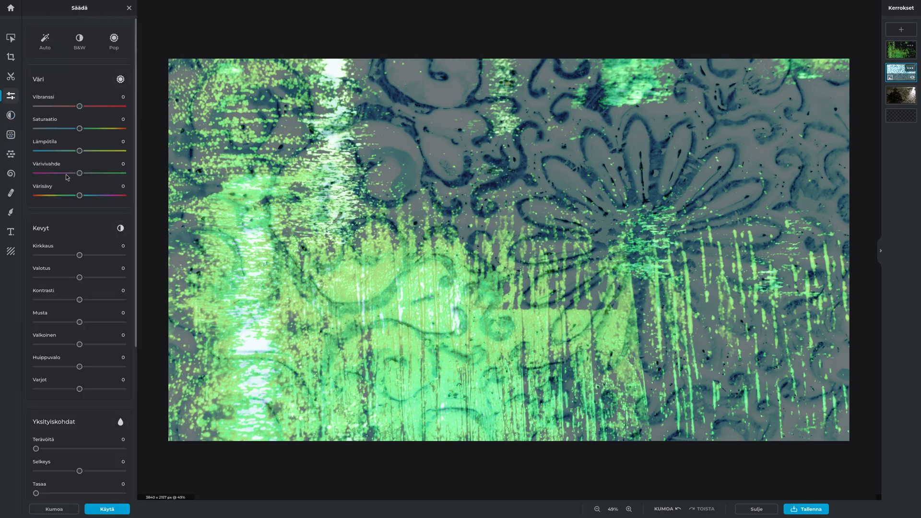
left_click(102, 195)
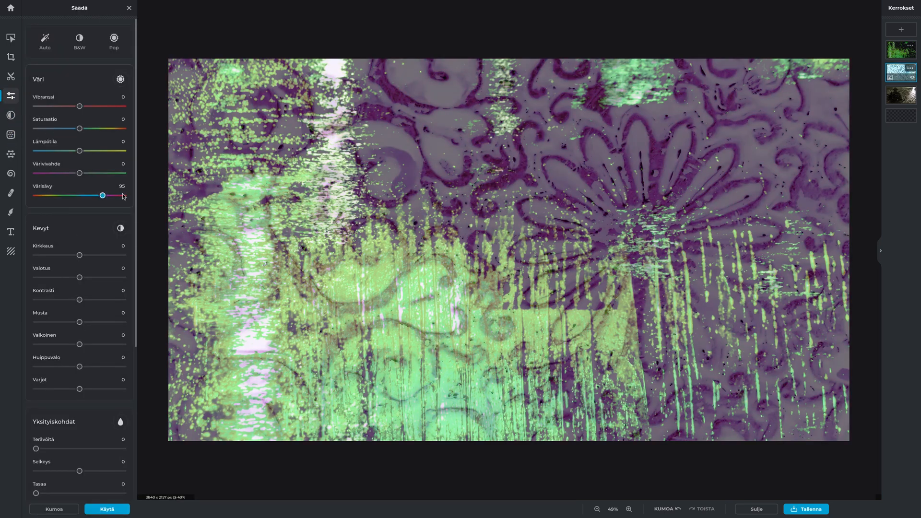
left_click(52, 196)
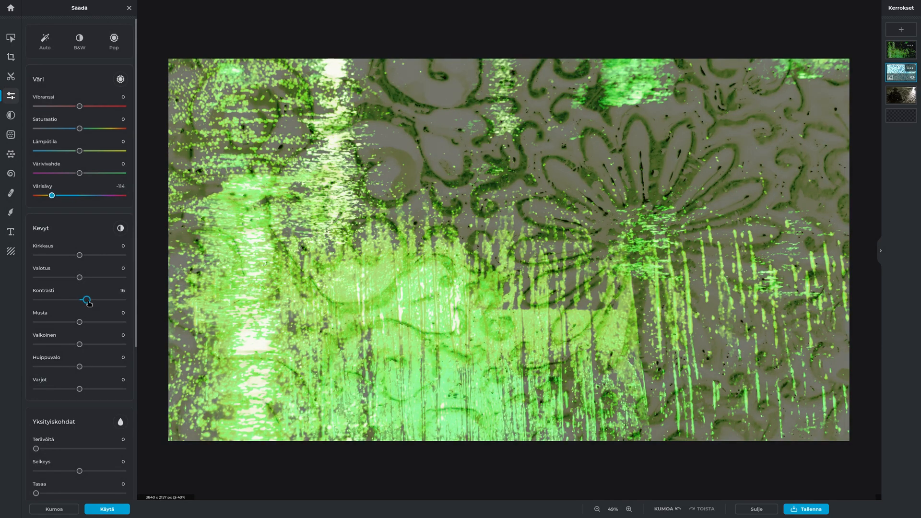
left_click_drag(88, 302, 89, 302)
Set the IMG_5910.JPG layer's black to 46, white to 4 and shadows to -15, and apply the adjustments.
left_click(127, 324)
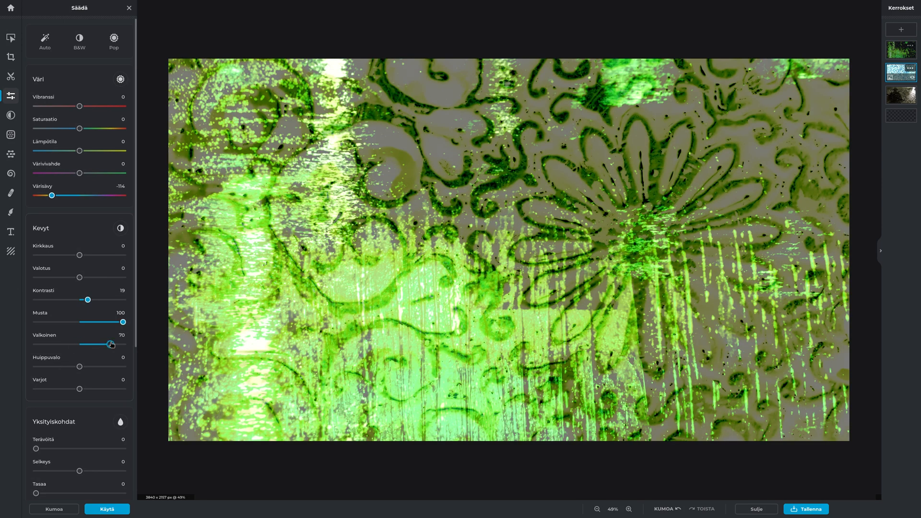
left_click(99, 322)
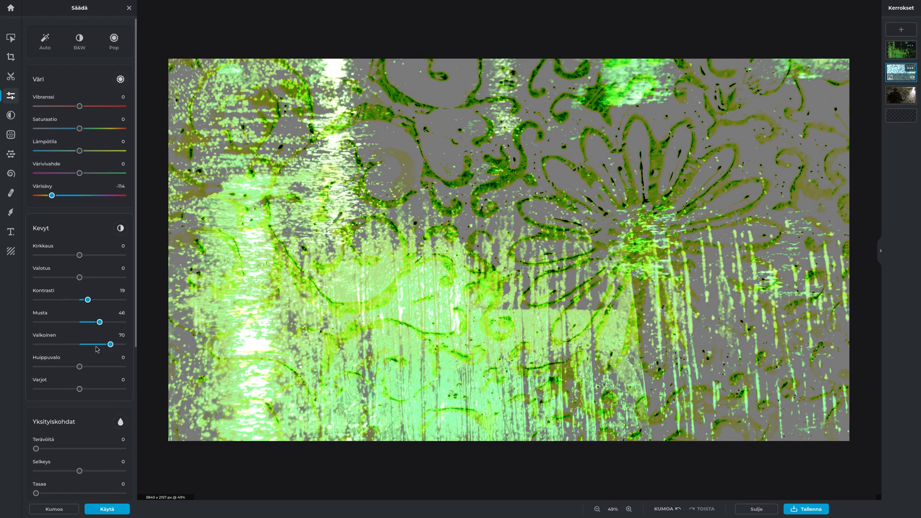
left_click(91, 344)
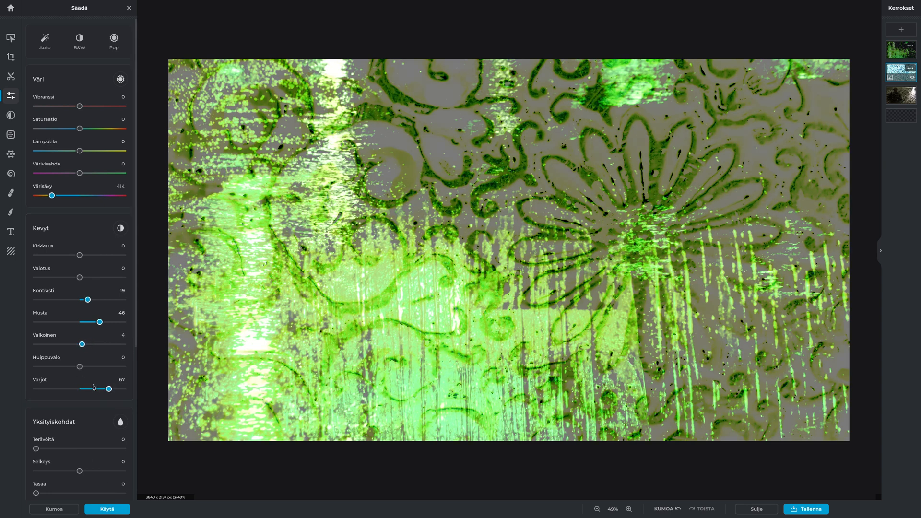
left_click(73, 389)
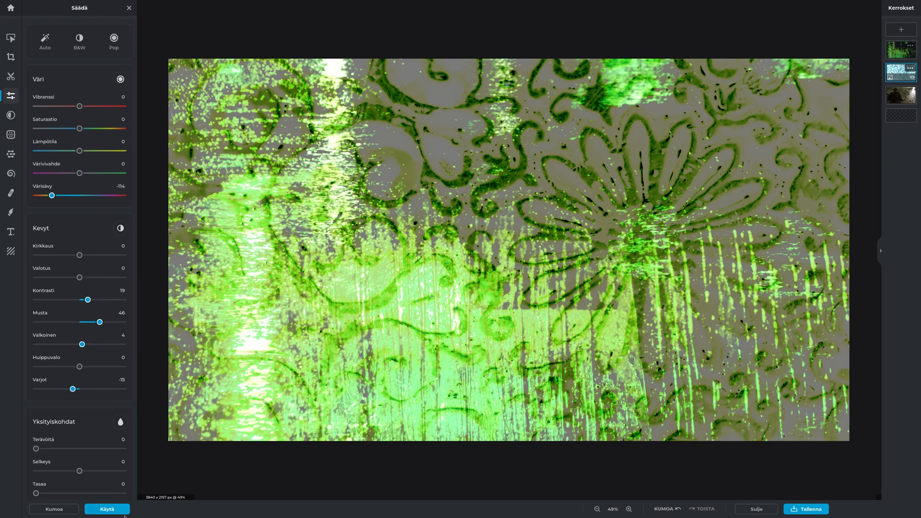
left_click(106, 508)
Set the IMG_5910.JPG layer's opacity to 41.
scroll(426, 380, "down", 5)
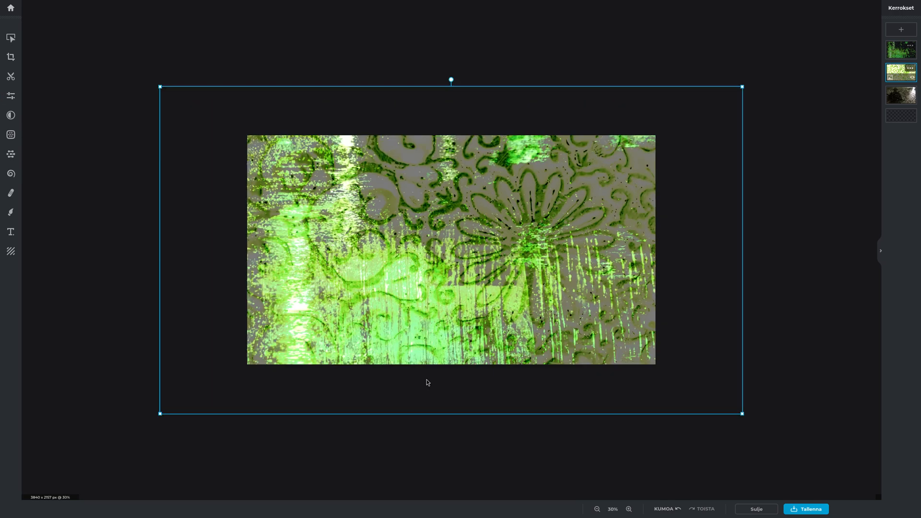
left_click(647, 277)
scroll(678, 272, "up", 5)
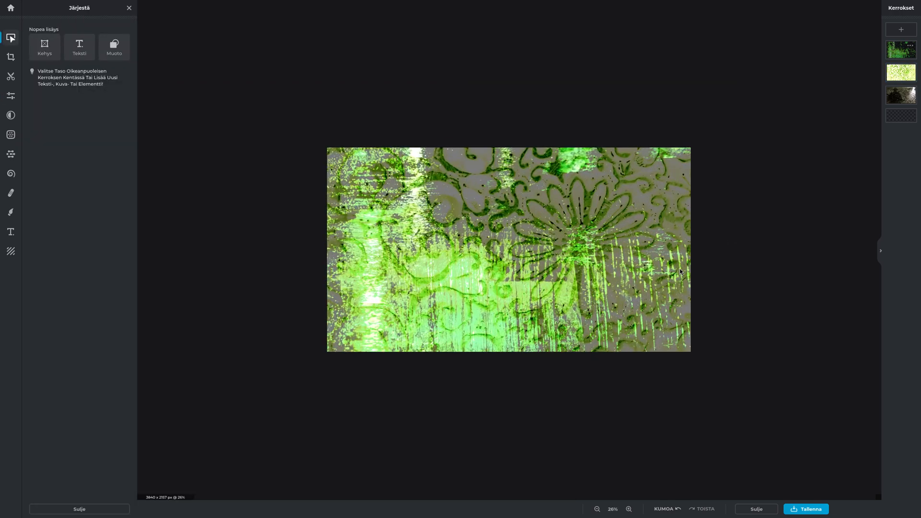
left_click(901, 72)
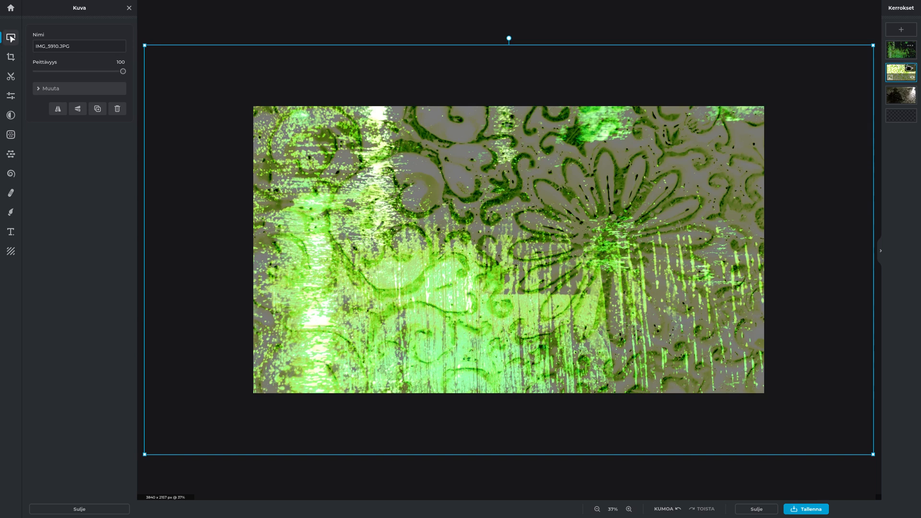
left_click(909, 68)
left_click_drag(874, 129, 842, 130)
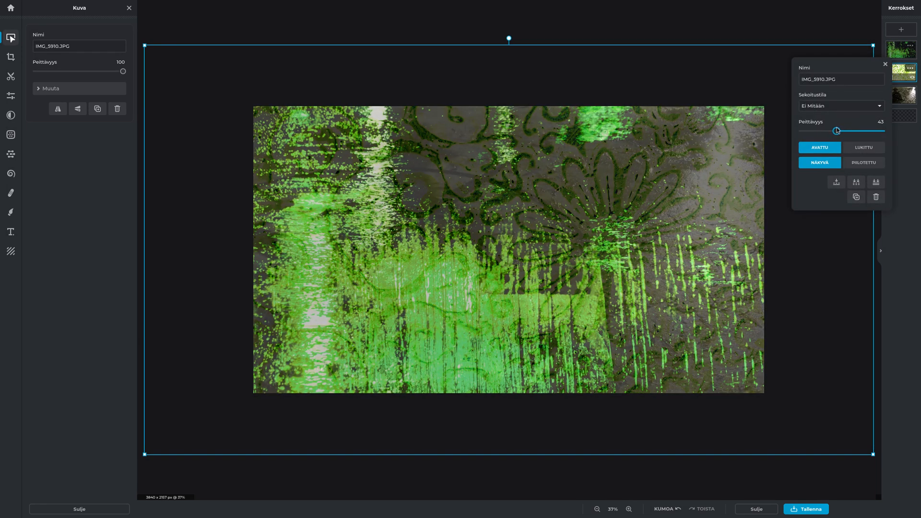
left_click(884, 65)
scroll(828, 220, "down", 5)
left_click(813, 216)
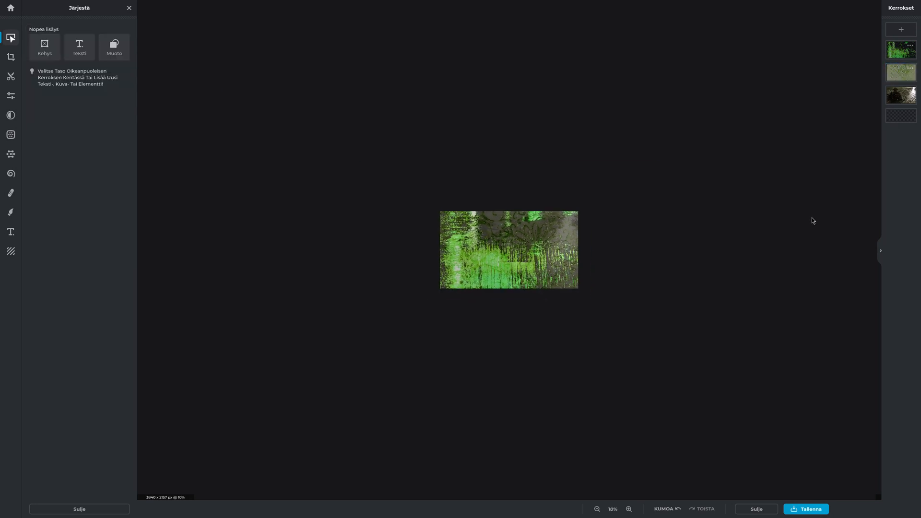
Try the Lemonpell, Tiny Dc and Minker effects on the IMG_5975.JPG layer and apply Tiny Dc at strength 100.
scroll(813, 220, "up", 3)
left_click(911, 95)
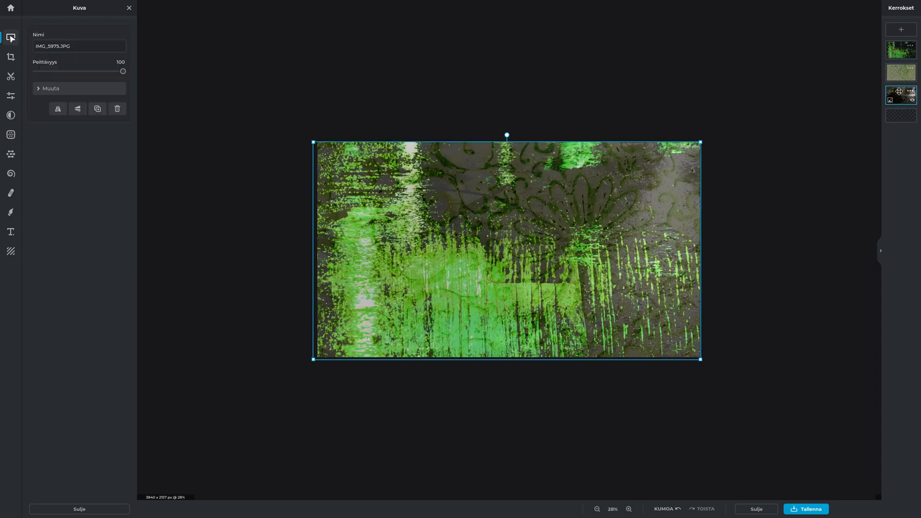
left_click(10, 115)
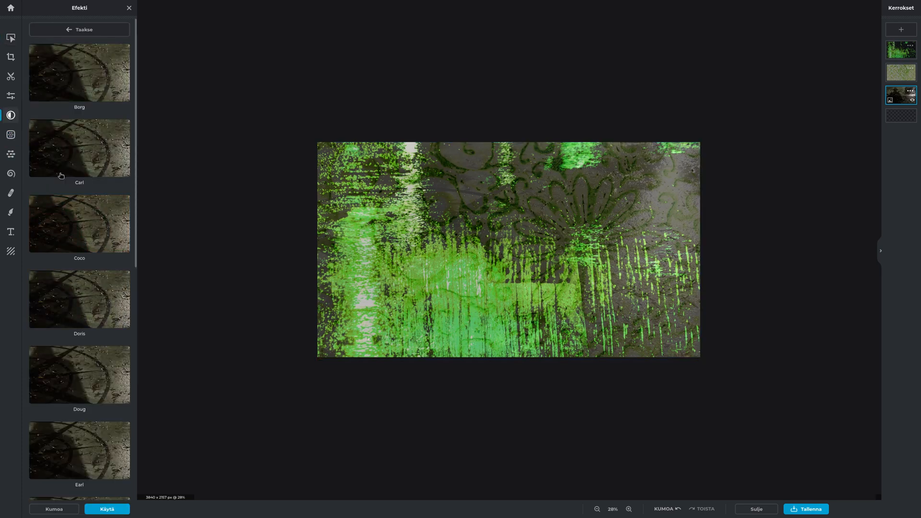
scroll(79, 288, "down", 7)
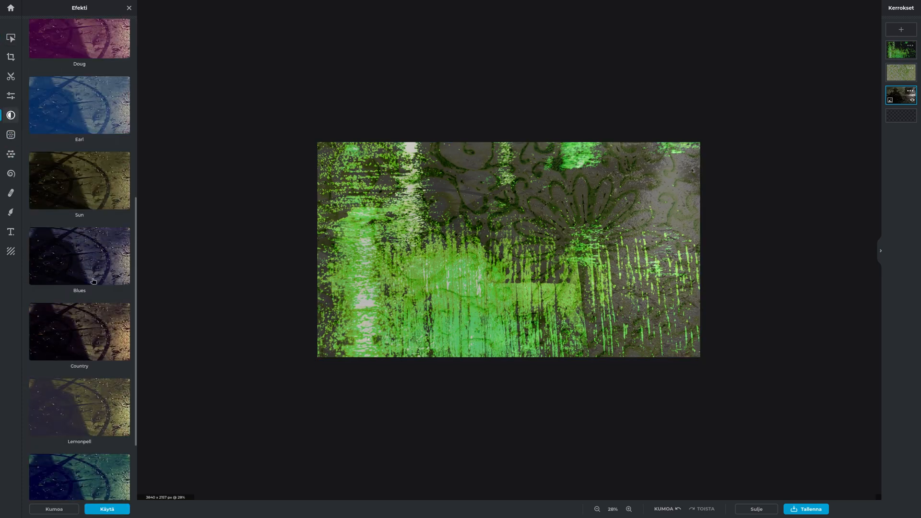
left_click(93, 281)
left_click(89, 336)
scroll(88, 336, "down", 2)
left_click(87, 311)
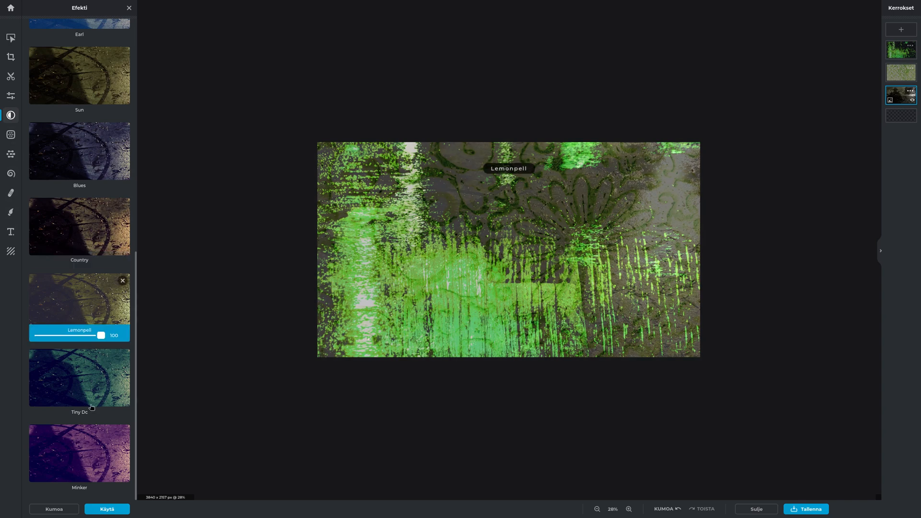
left_click(96, 382)
left_click(99, 474)
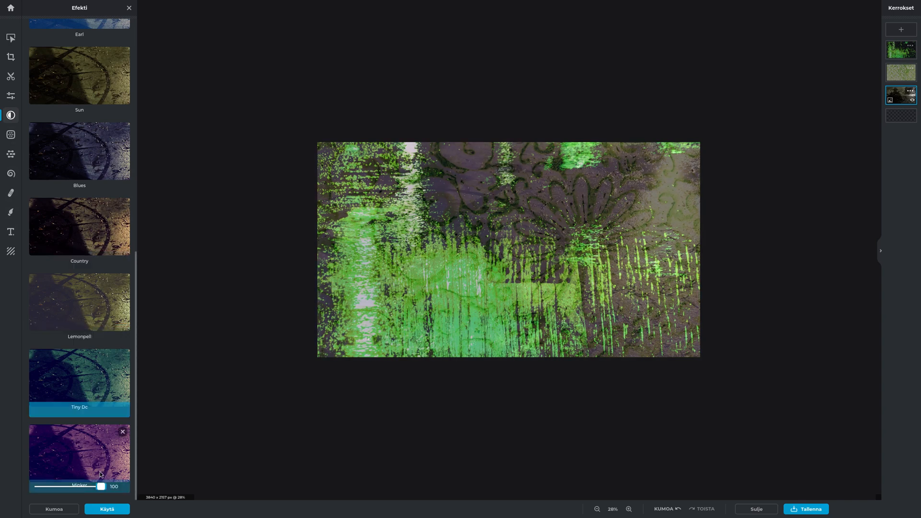
scroll(450, 291, "down", 5)
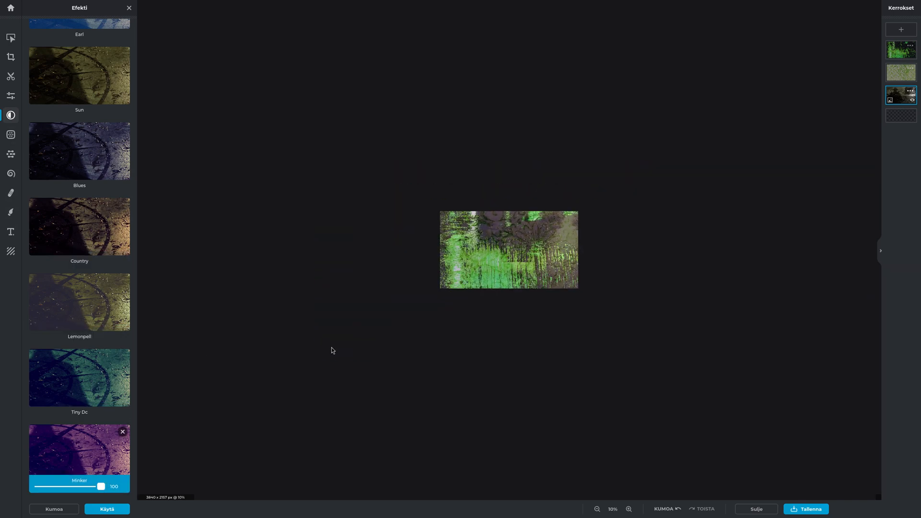
left_click(80, 378)
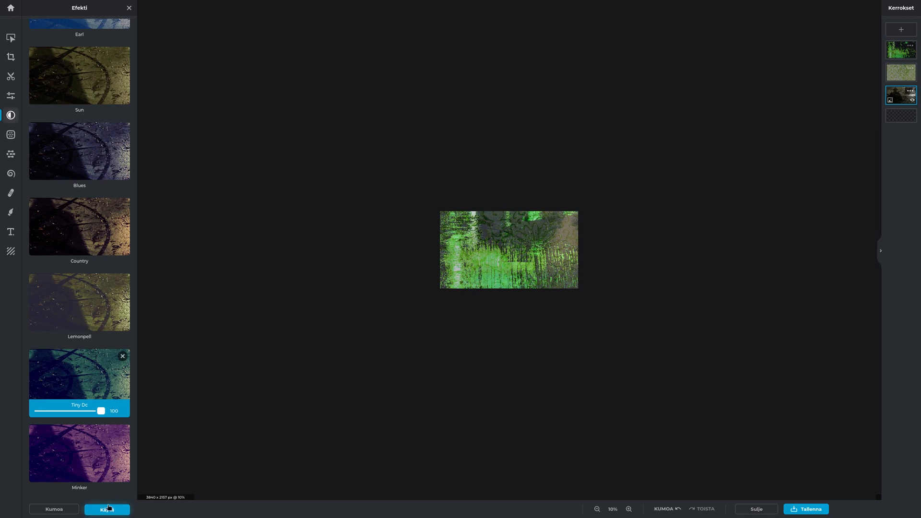
left_click(107, 509)
Save the composite image under the name IMG_9672(2).
left_click(817, 509)
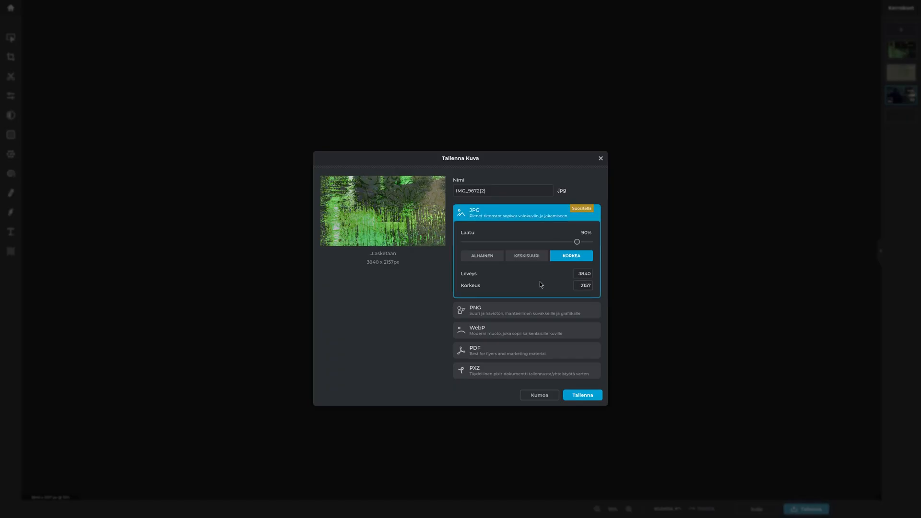
left_click(576, 354)
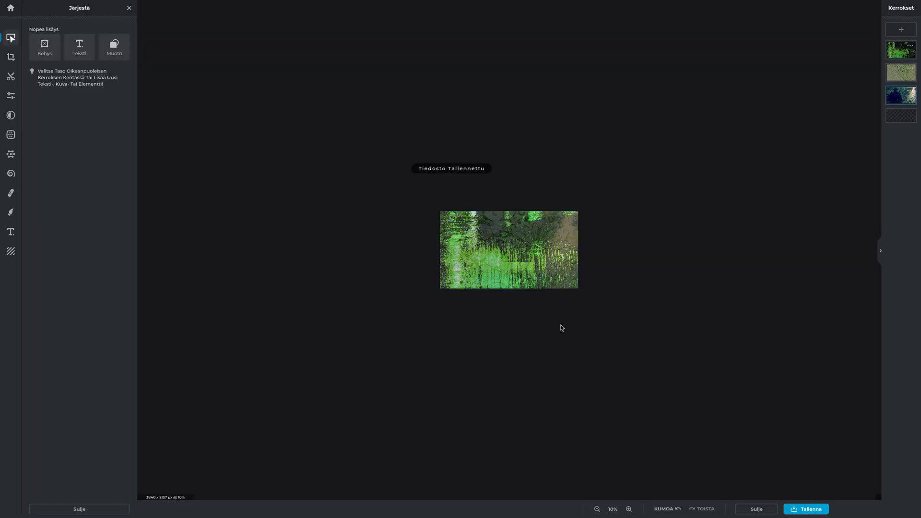
scroll(534, 259, "up", 2)
scroll(534, 259, "down", 2)
left_click(534, 260)
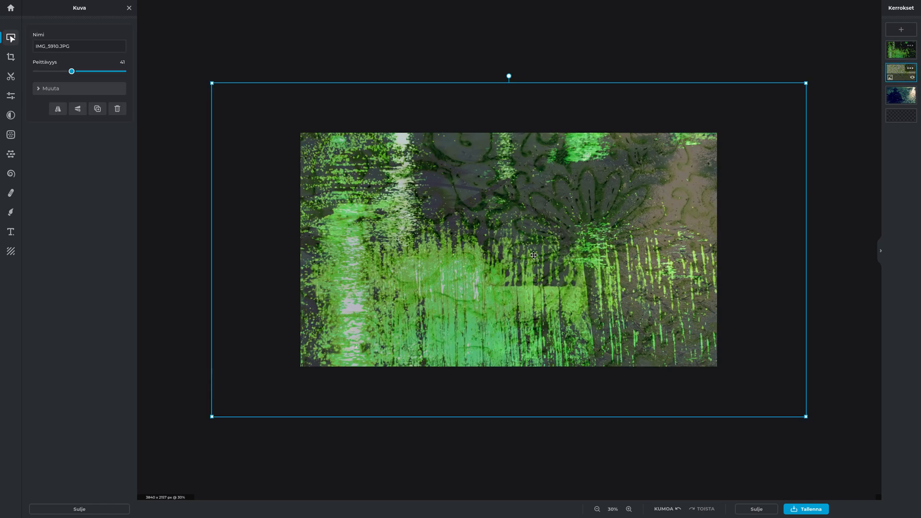
In the composite with the green background, set the red IMG_9672(2).png layer's opacity to 31.
key("super")
key("super")
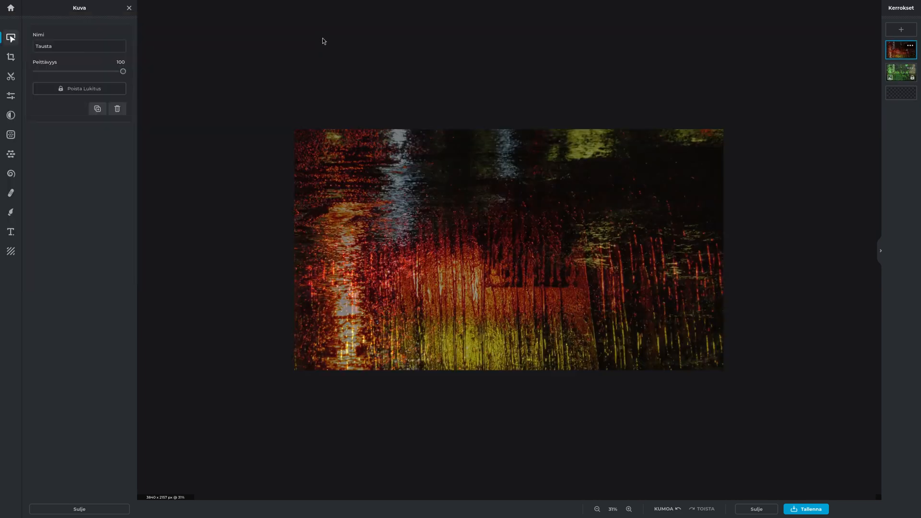
left_click(551, 161)
left_click(910, 45)
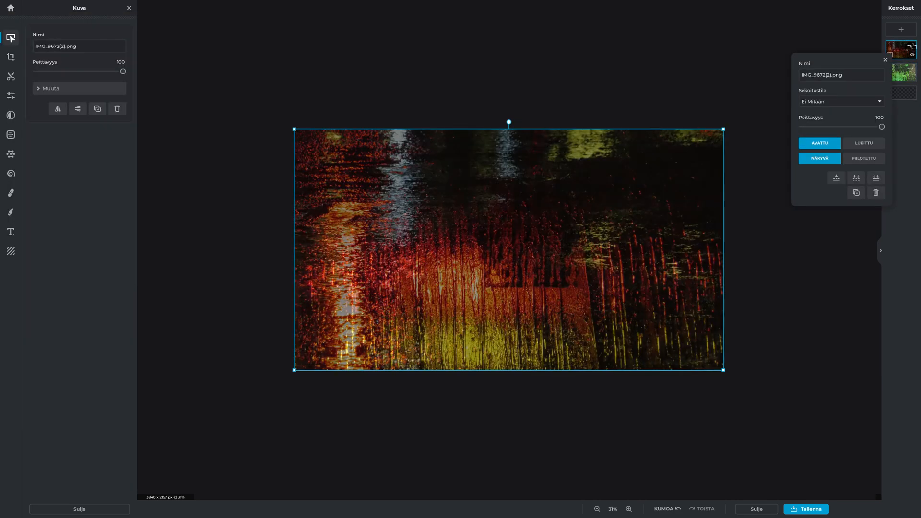
left_click_drag(884, 108, 828, 110)
left_click(884, 43)
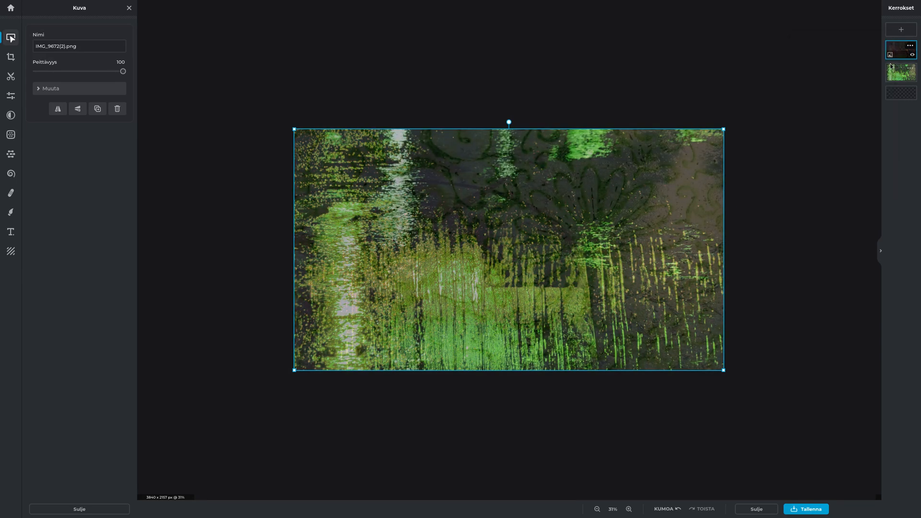
Move the IMG_9672(2).png layer below the Tausta layer and rotate it by about 180 degrees.
left_click(508, 118)
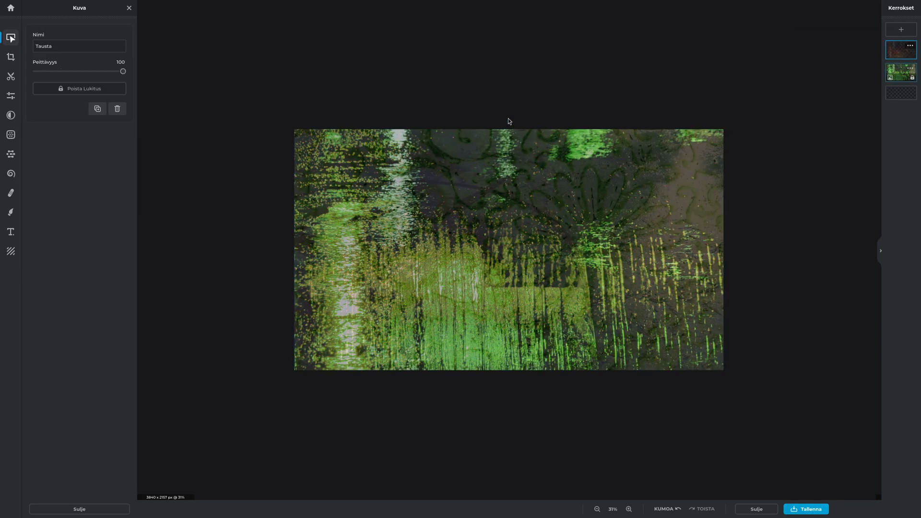
left_click(508, 132)
left_click_drag(898, 72, 900, 50)
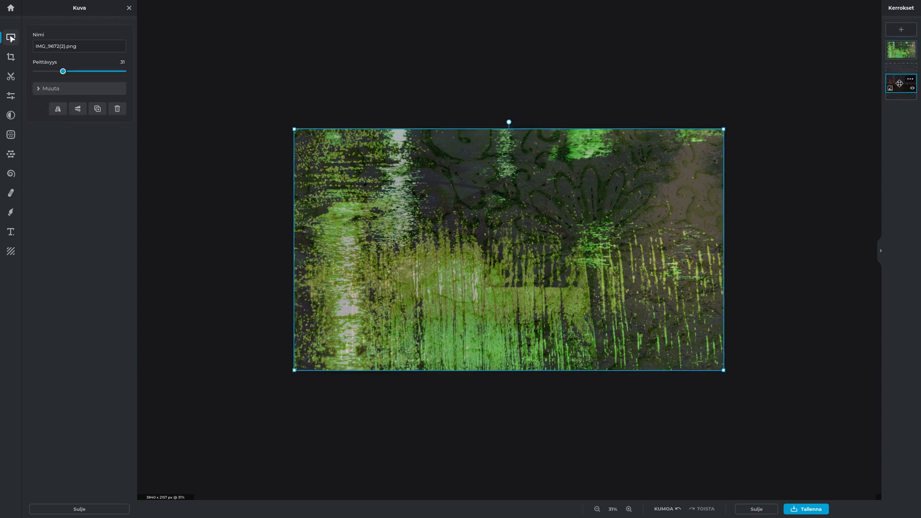
left_click_drag(509, 122, 509, 354)
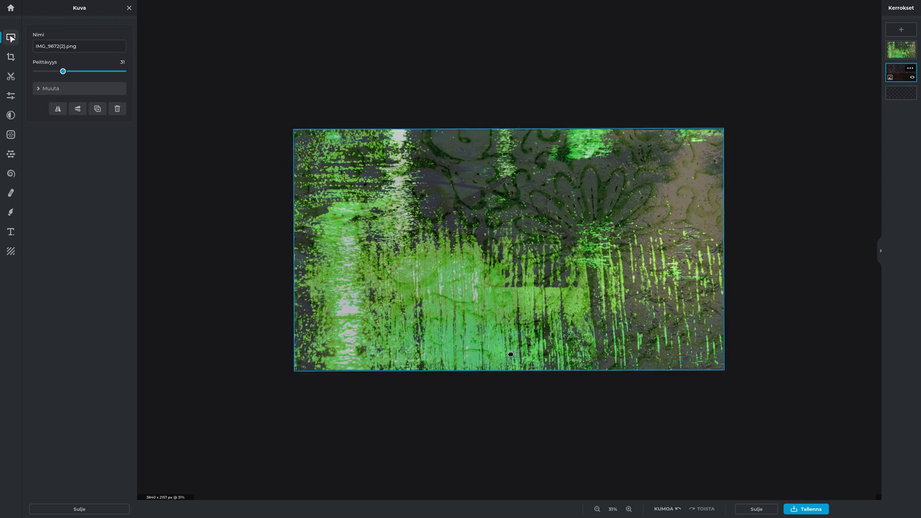
Set the opacity of the Tausta layer to 52.
left_click(910, 45)
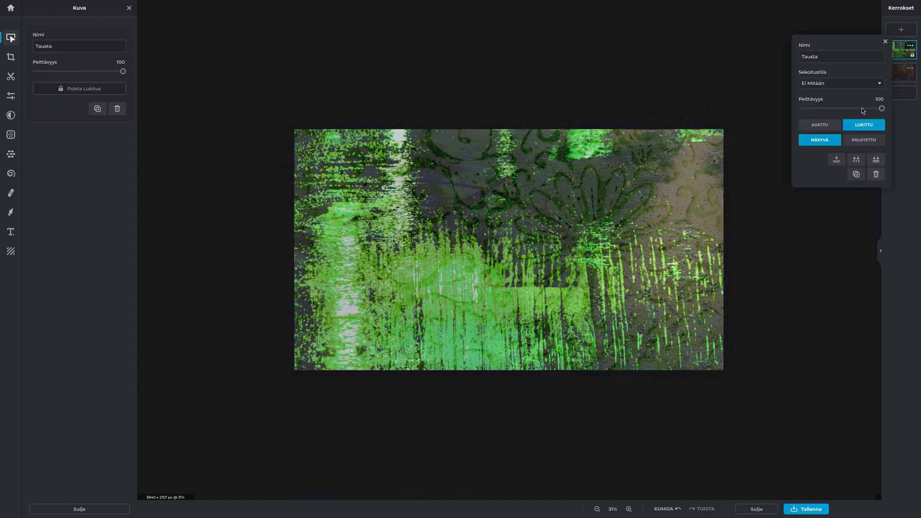
left_click_drag(862, 109, 844, 110)
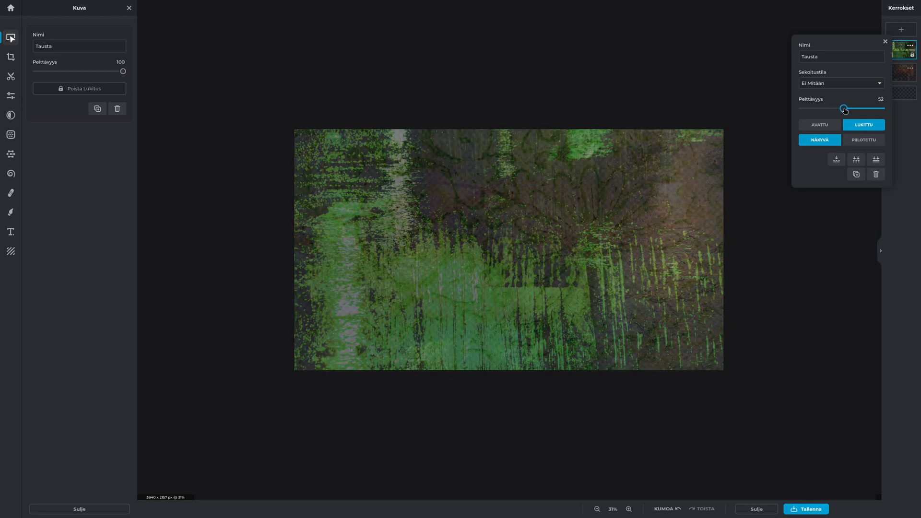
Try several preset page background colours behind the layers and apply the yellow #FFF700.
left_click(900, 93)
left_click(513, 288)
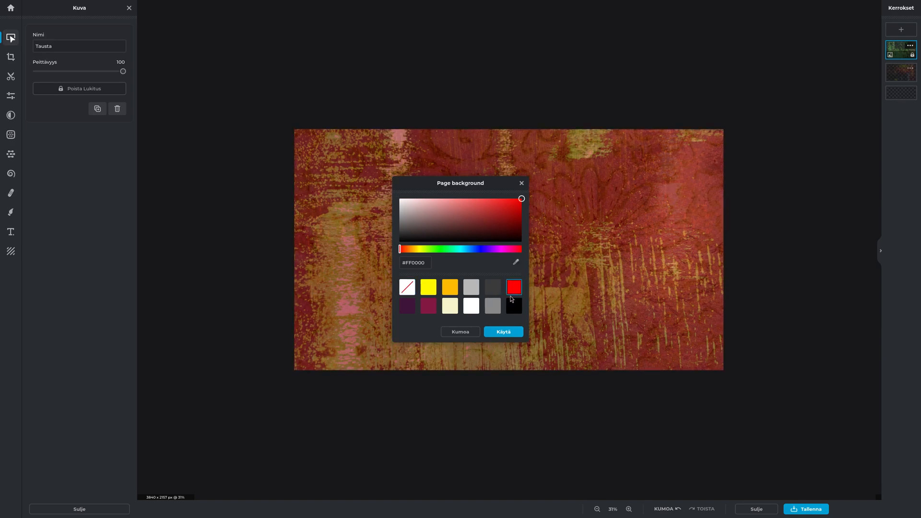
left_click(493, 287)
left_click(493, 305)
left_click(513, 306)
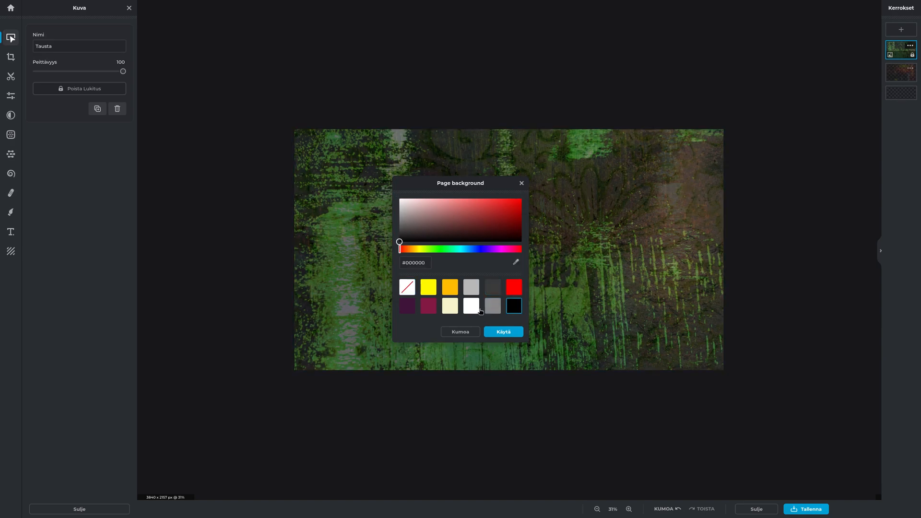
left_click(471, 305)
left_click(449, 305)
left_click(429, 306)
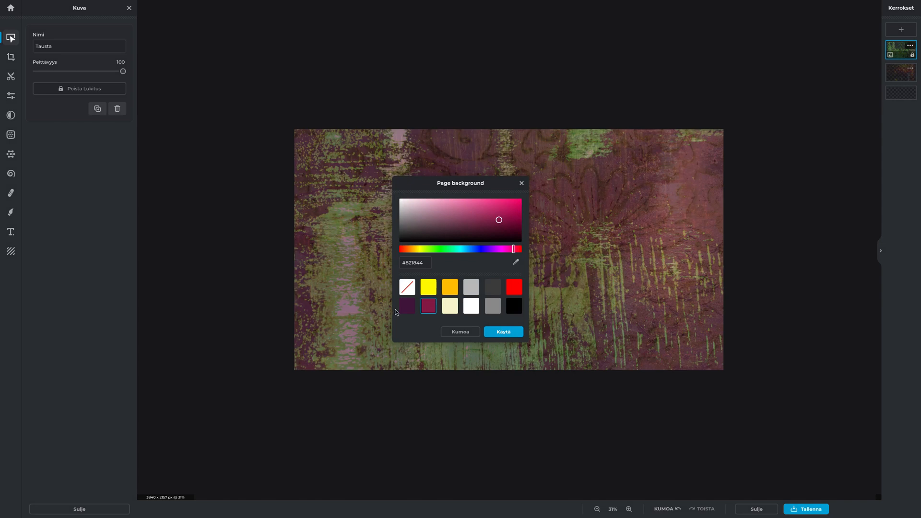
left_click(406, 306)
left_click(429, 287)
left_click(450, 288)
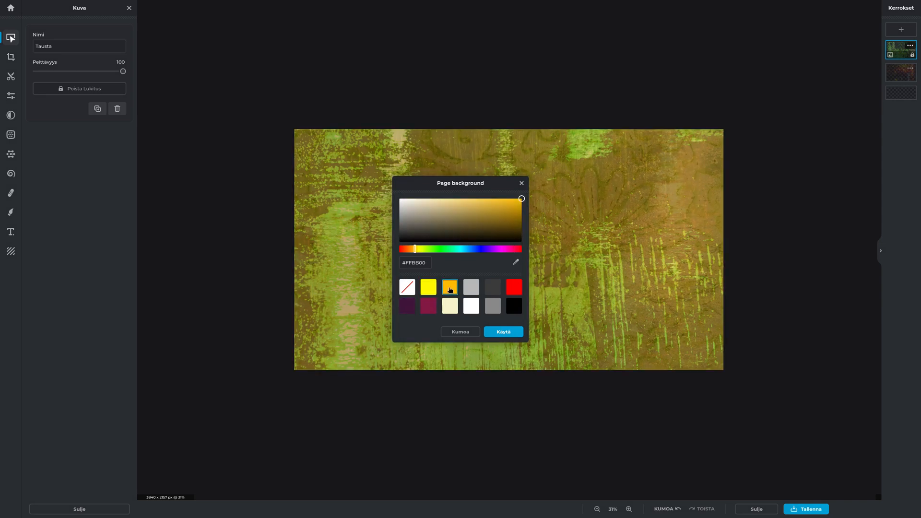
left_click(428, 288)
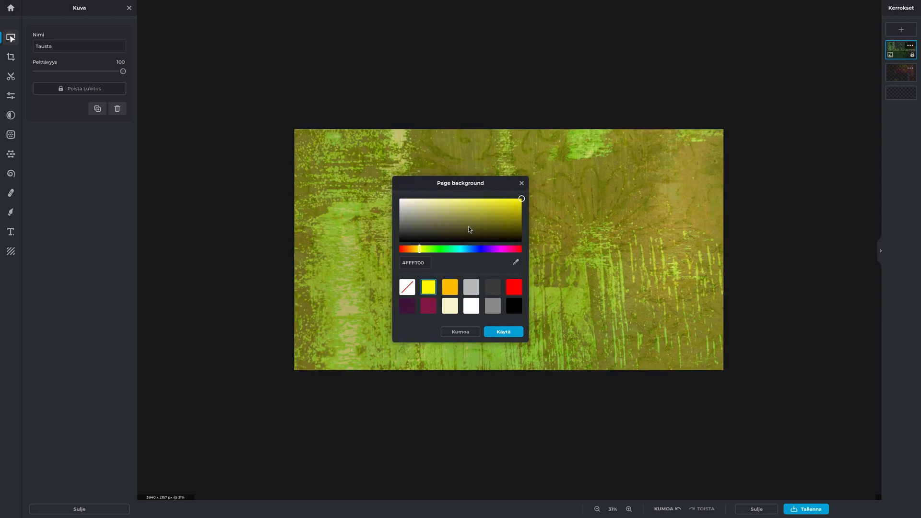
left_click(506, 336)
Try to nudge the IMG_9672(2).png layer slightly on the canvas, undo the move and deselect the layer.
scroll(576, 317, "down", 1)
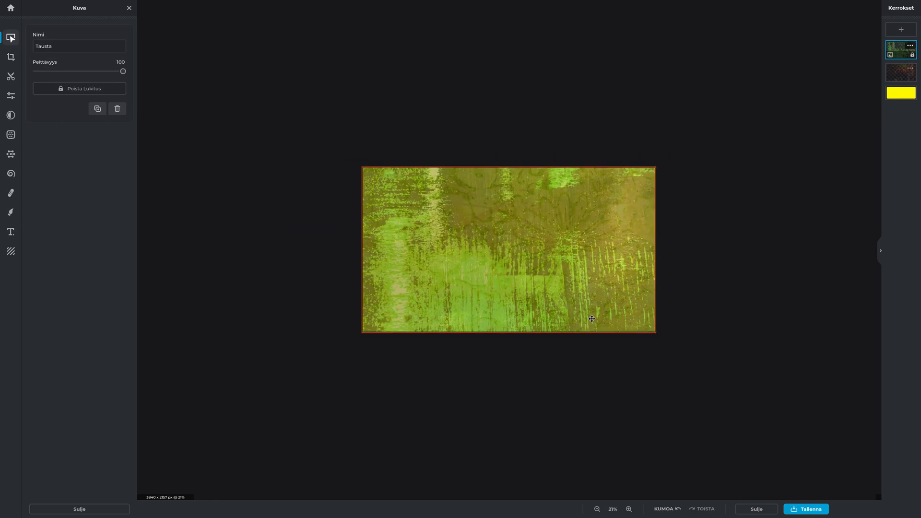
left_click(688, 340)
scroll(688, 340, "down", 1)
scroll(689, 340, "up", 6)
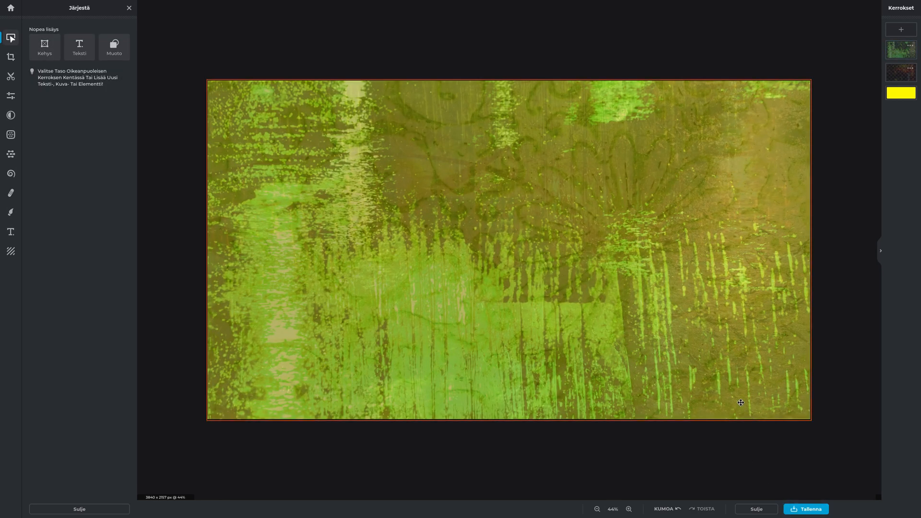
left_click_drag(741, 403, 740, 406)
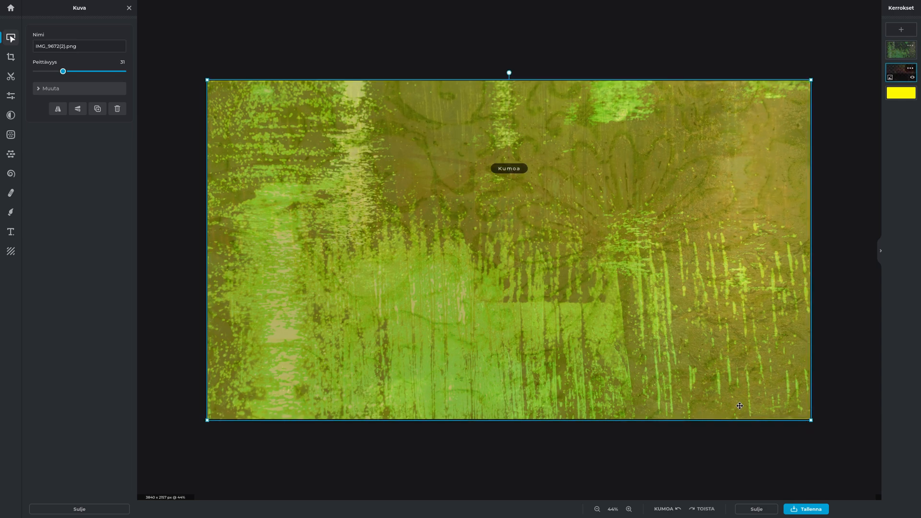
left_click(842, 482)
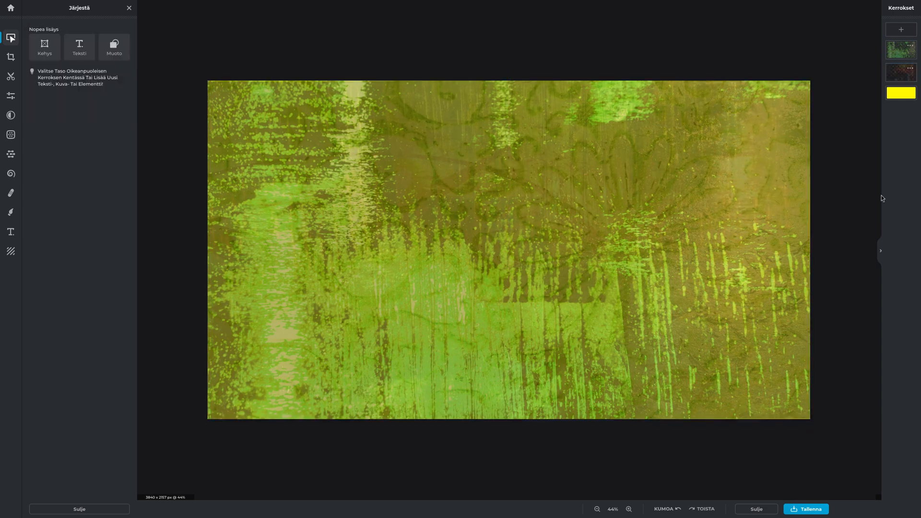
Nudge the IMG_9672(2).png layer and enlarge it slightly so it extends just past the canvas edges, then deselect it.
left_click(890, 80)
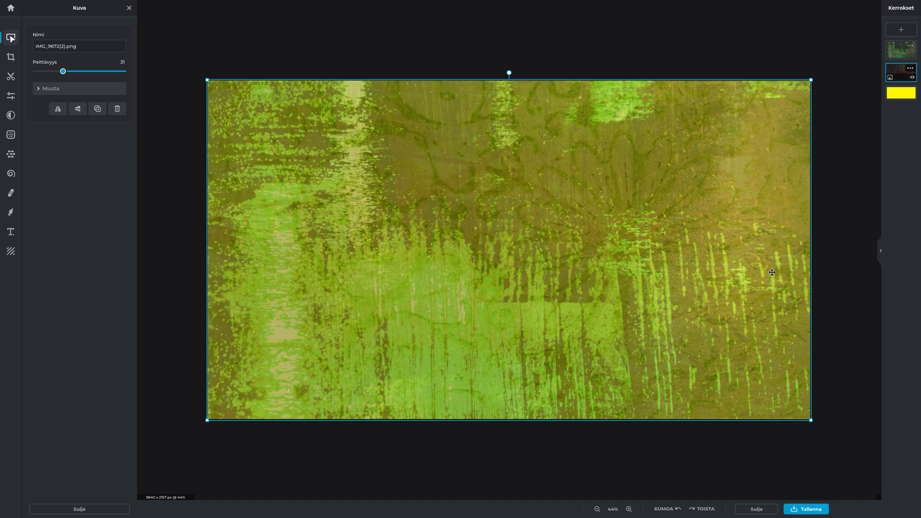
left_click_drag(771, 272, 769, 263)
left_click(837, 264)
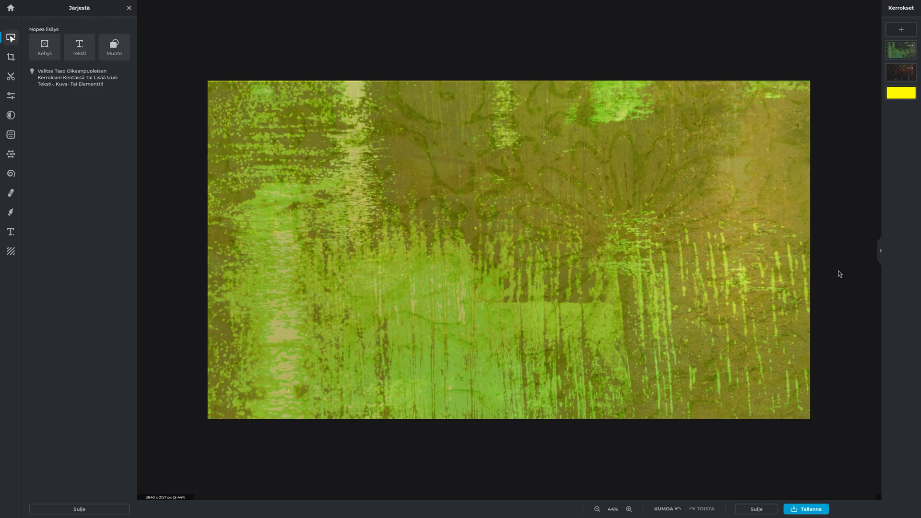
scroll(839, 274, "down", 3)
left_click(349, 150)
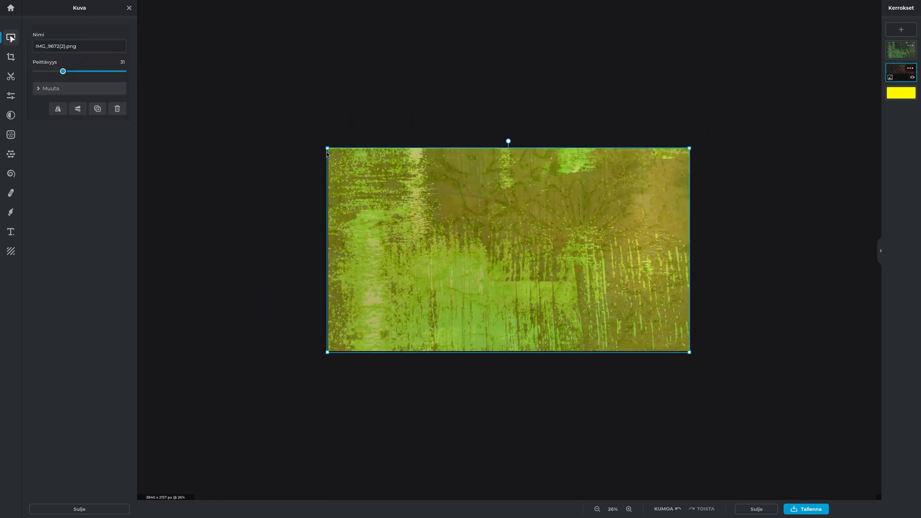
left_click_drag(327, 148, 323, 145)
left_click_drag(477, 224, 478, 224)
left_click(841, 330)
Save the yellow-green composite as a PNG named IMG_9672(2)(2).
scroll(758, 355, "down", 3)
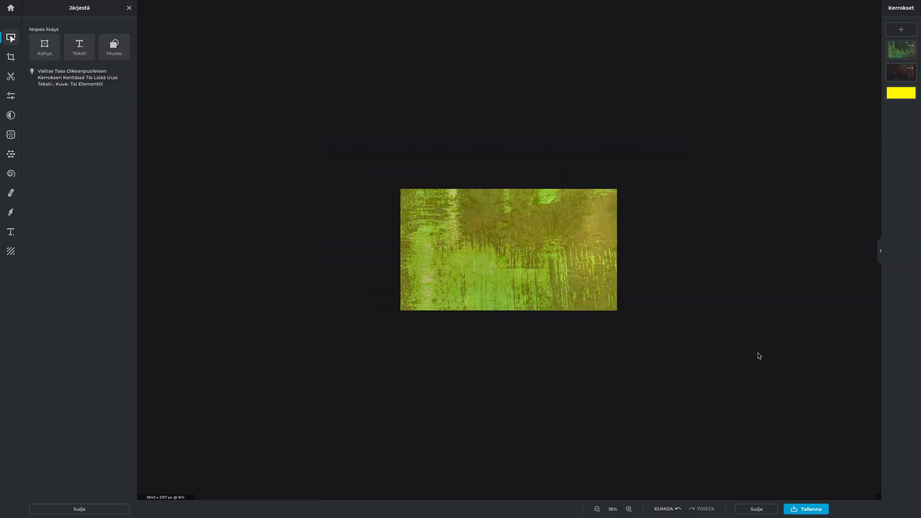
left_click(805, 509)
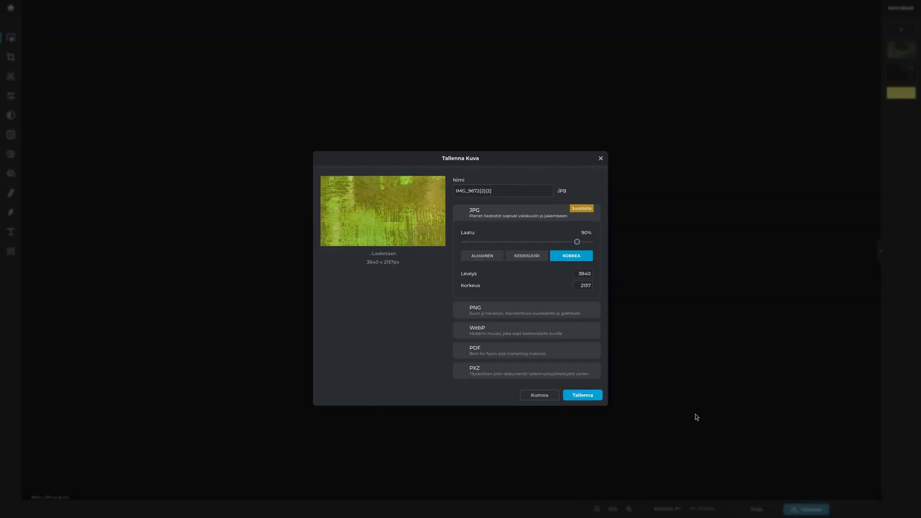
left_click(519, 311)
left_click(575, 356)
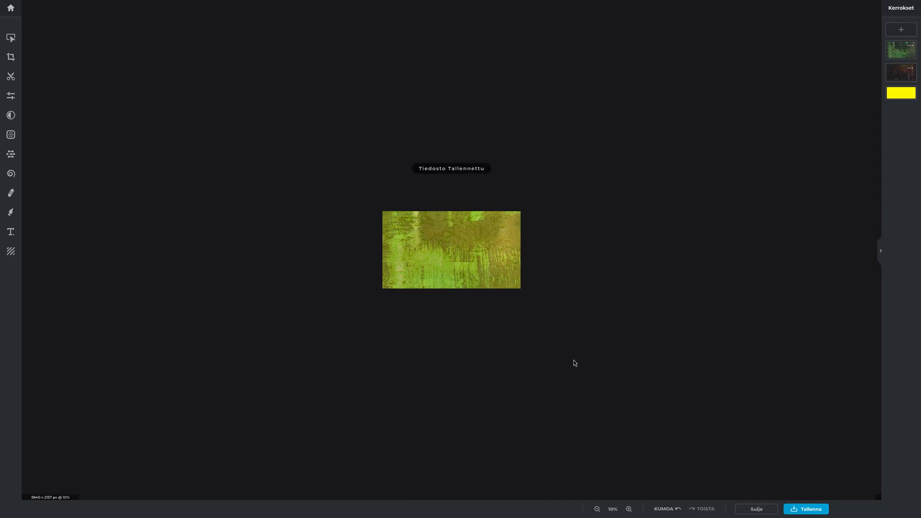
scroll(574, 358, "up", 5)
scroll(538, 317, "down", 1)
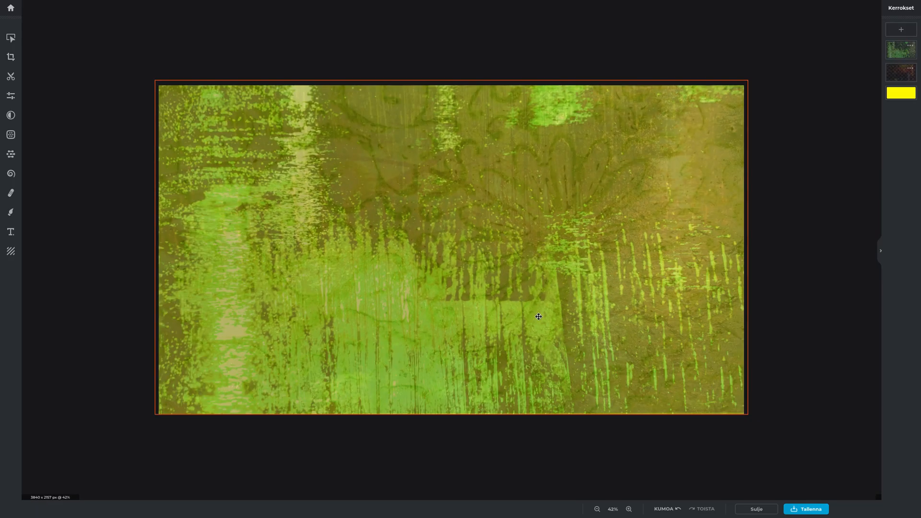
key("super")
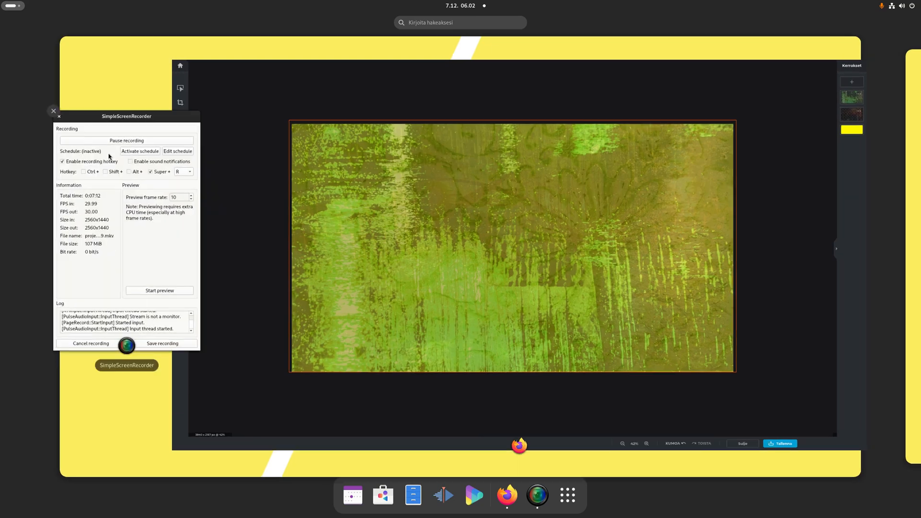
left_click(110, 155)
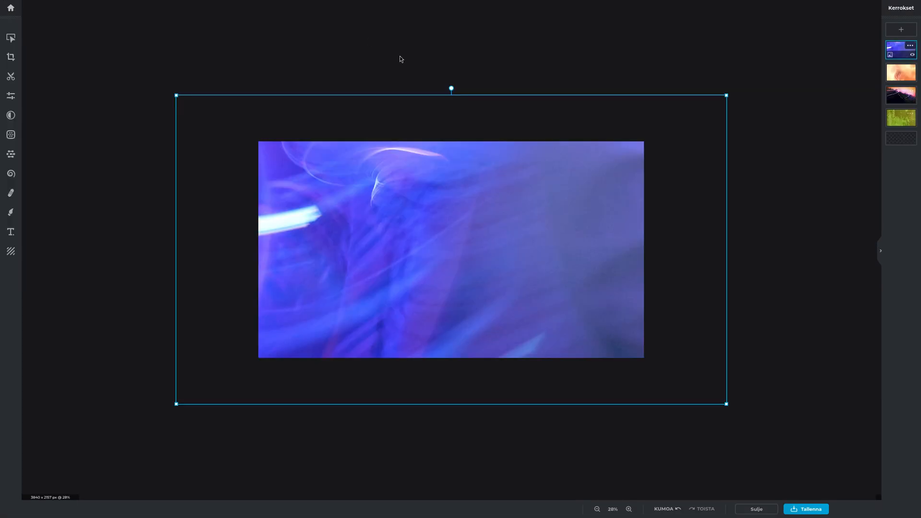
Set the opacity of the blue IMG_2505.JPG layer to 43.
left_click(900, 50)
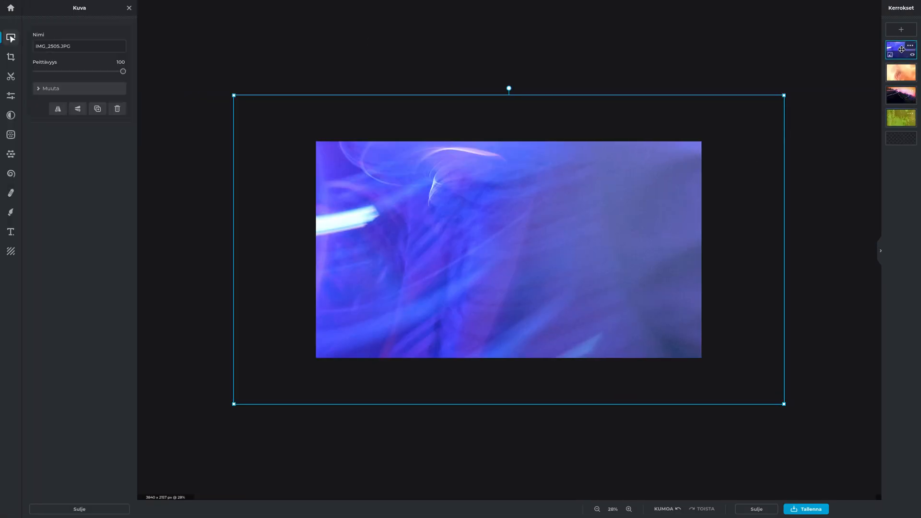
left_click(908, 46)
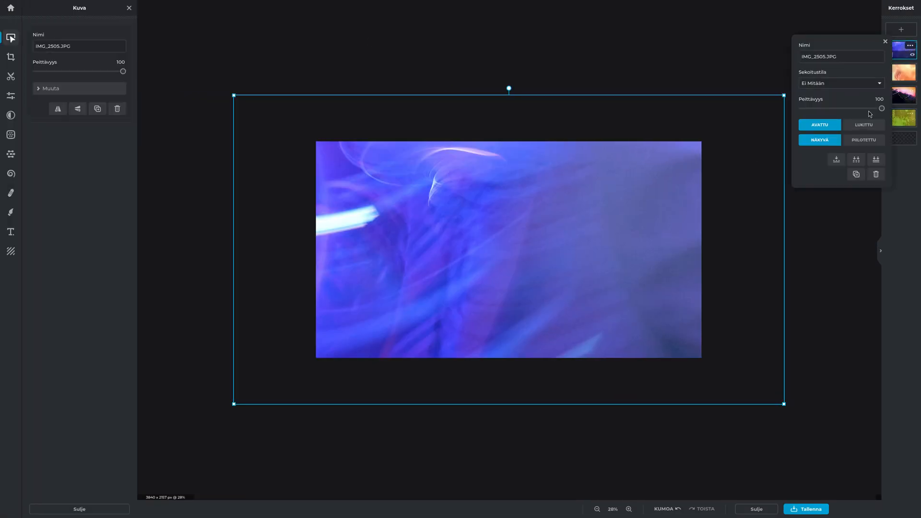
left_click_drag(881, 108, 842, 110)
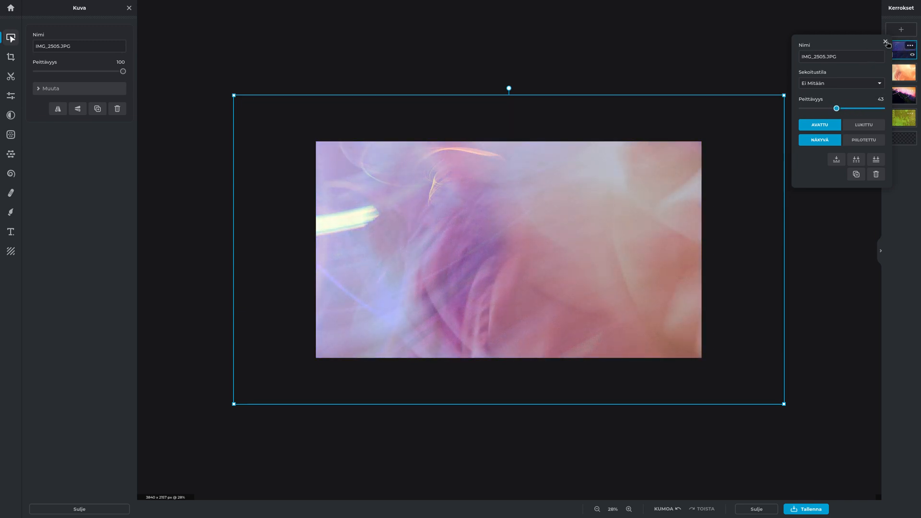
left_click(885, 41)
left_click(825, 168)
Save the pink and violet blend as a PNG named IMG_9672(2)(2)(1).
scroll(753, 355, "down", 5)
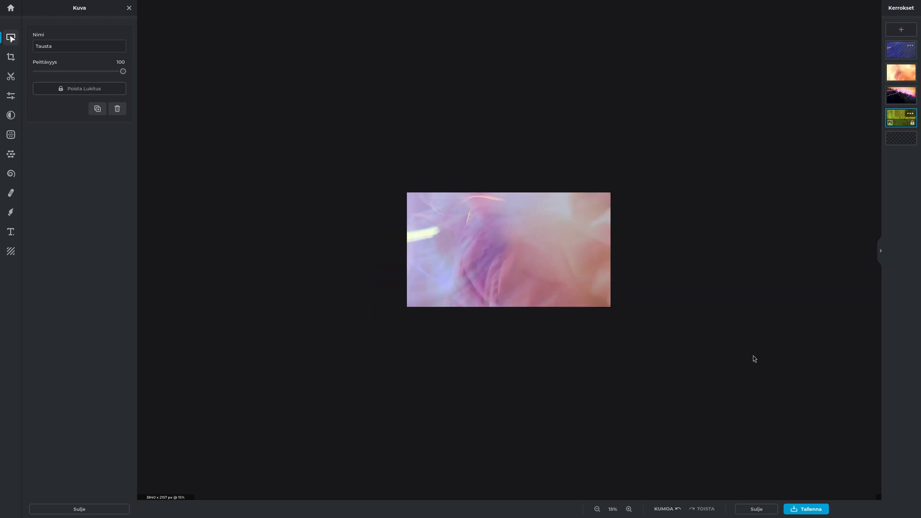
scroll(647, 286, "up", 5)
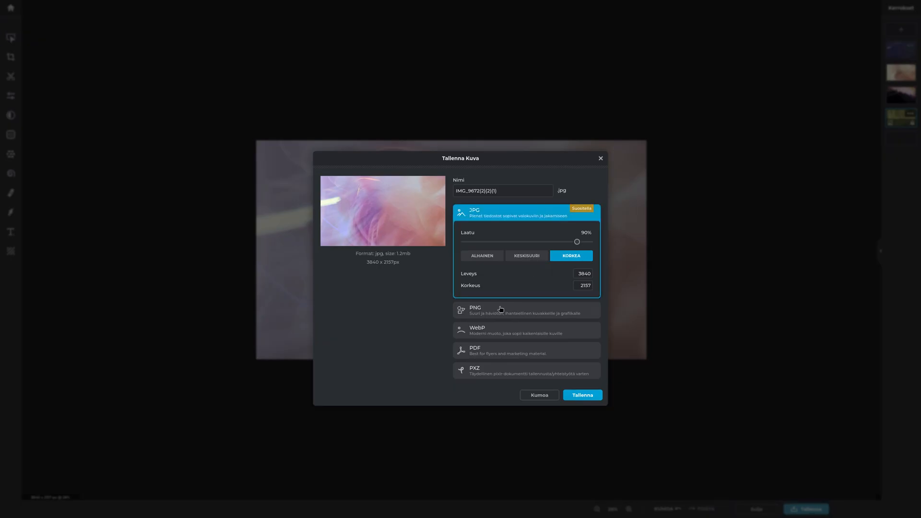
left_click(527, 310)
left_click(571, 354)
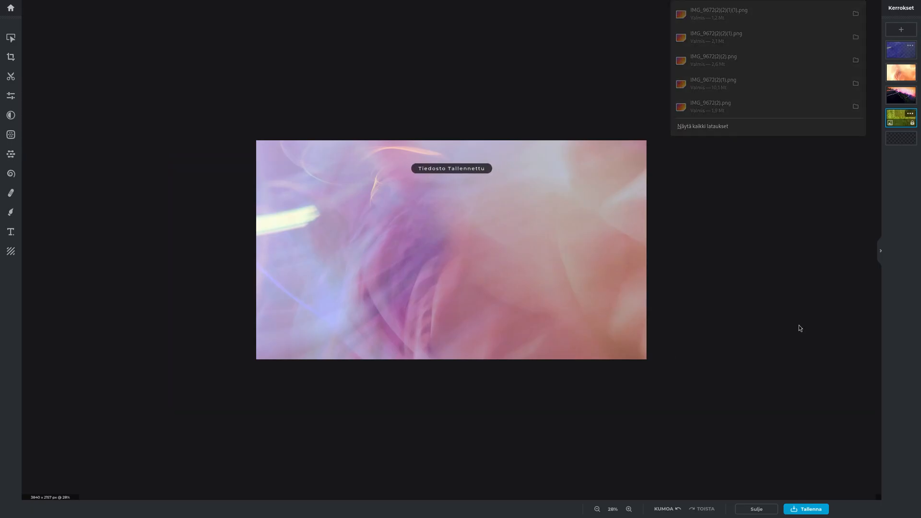
Set the opacity of the IMG_2443.JPG layer to 73 and close its layer settings.
left_click(894, 93)
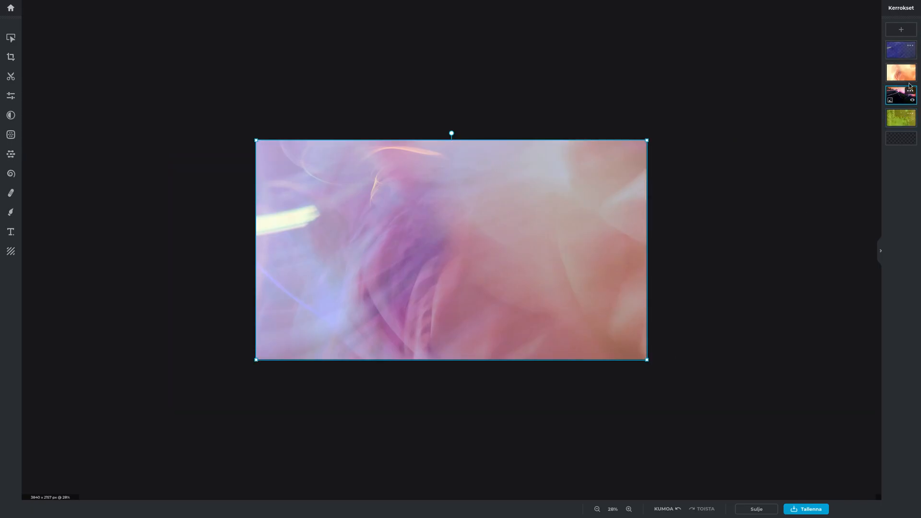
left_click(910, 68)
left_click_drag(864, 131, 857, 132)
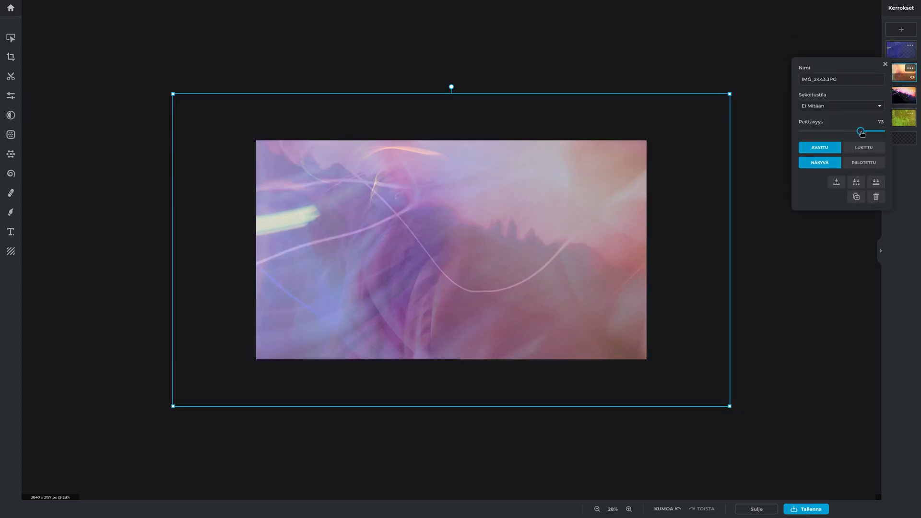
left_click(881, 67)
left_click(806, 201)
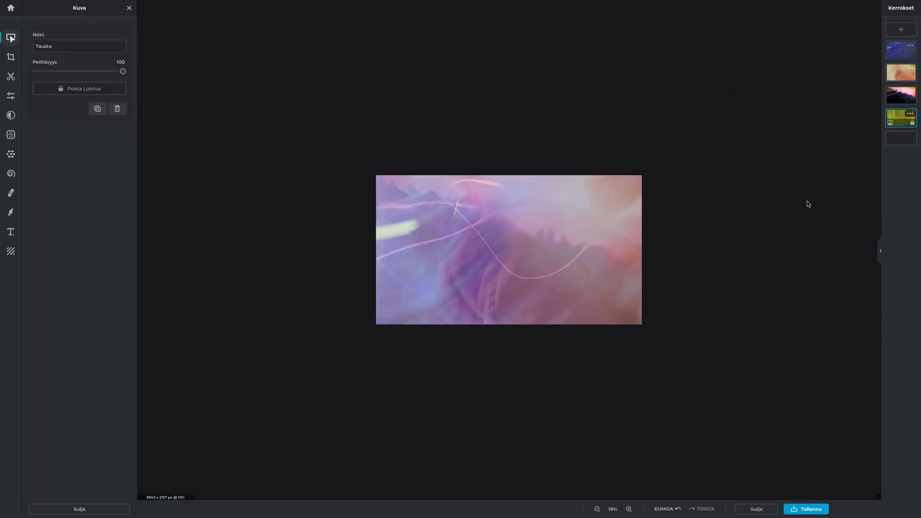
Save the blend with the light trails as another PNG under the name IMG_9672(2)(2)(1).
scroll(766, 304, "up", 1)
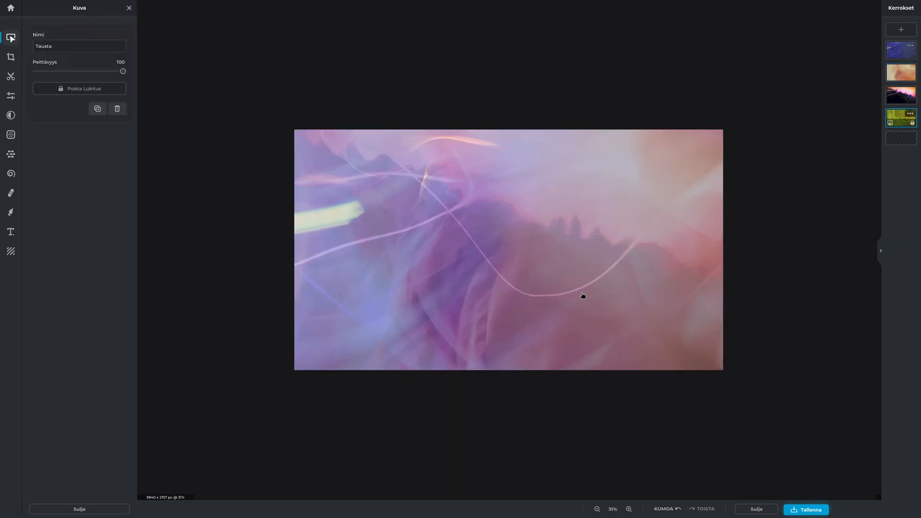
key("ctrl+s")
left_click(532, 309)
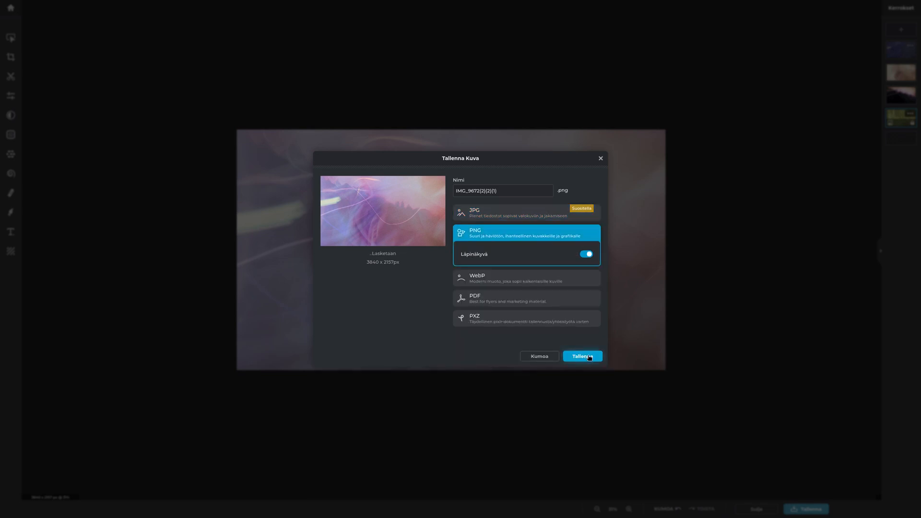
left_click(589, 357)
Try the IMG_0751(9)(1).jpg layer at the top of the stack, return it to third place and lower its opacity below 36.
left_click_drag(890, 85, 890, 48)
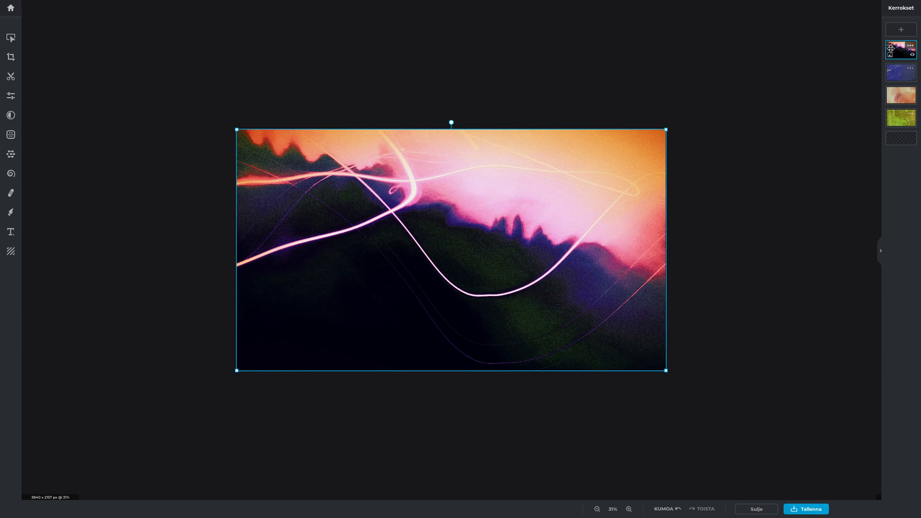
left_click_drag(890, 48, 904, 99)
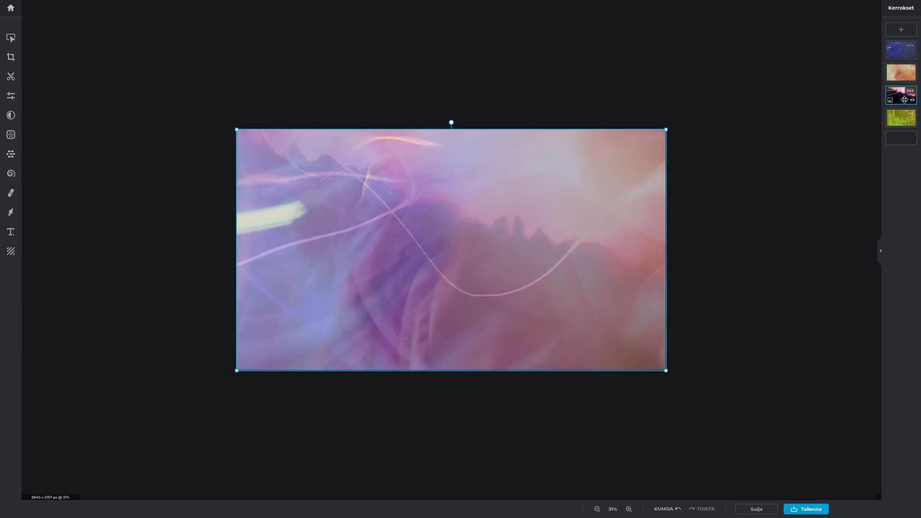
scroll(848, 175, "down", 2)
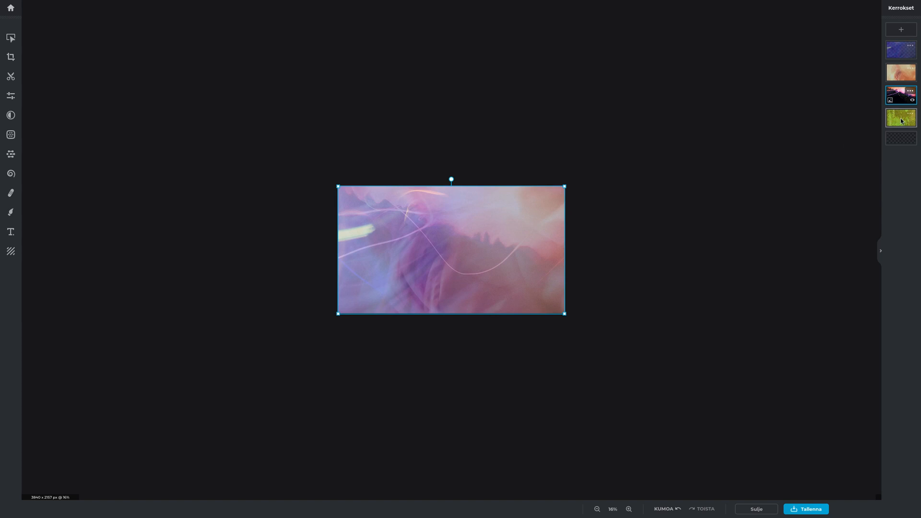
left_click(909, 90)
left_click_drag(881, 154, 845, 154)
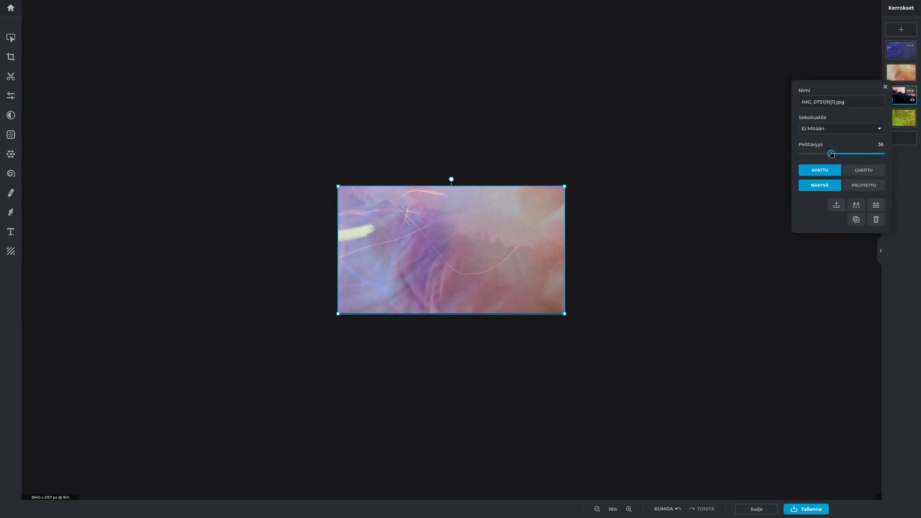
left_click_drag(823, 153, 821, 153)
left_click(885, 86)
Deselect the layer and save the softened variant as a PNG named IMG_9672(2)(2)(1).
scroll(787, 167, "up", 3)
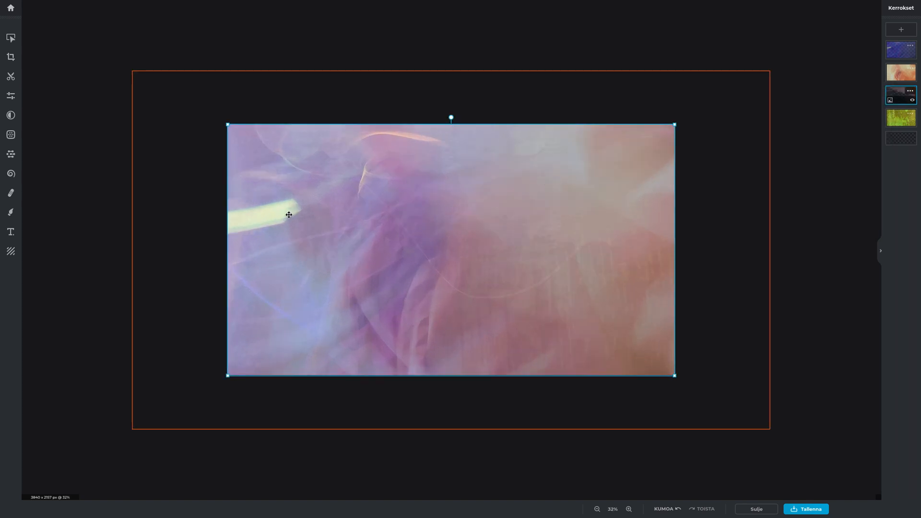
left_click(806, 288)
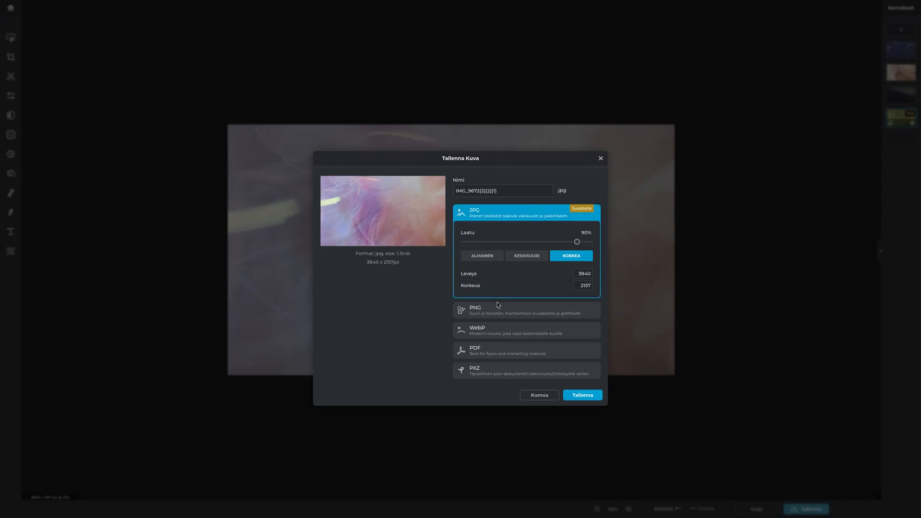
left_click(497, 307)
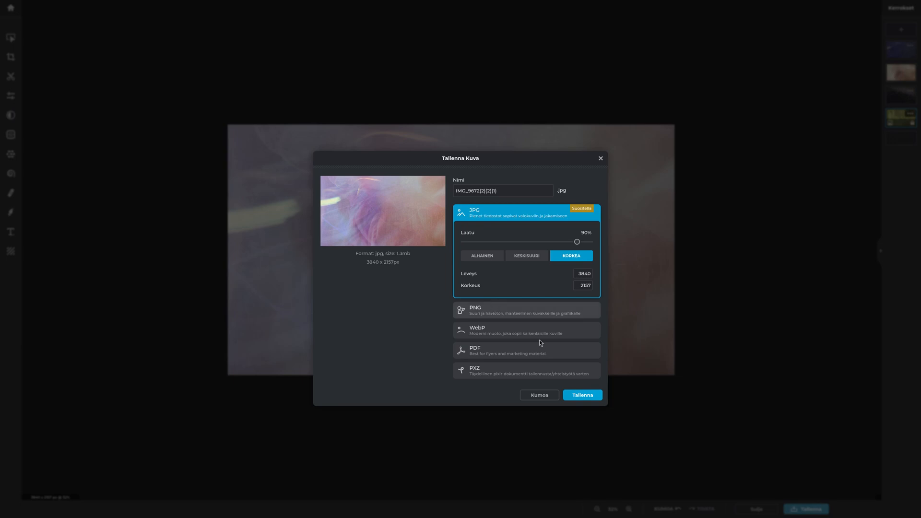
left_click(580, 356)
scroll(804, 299, "down", 1)
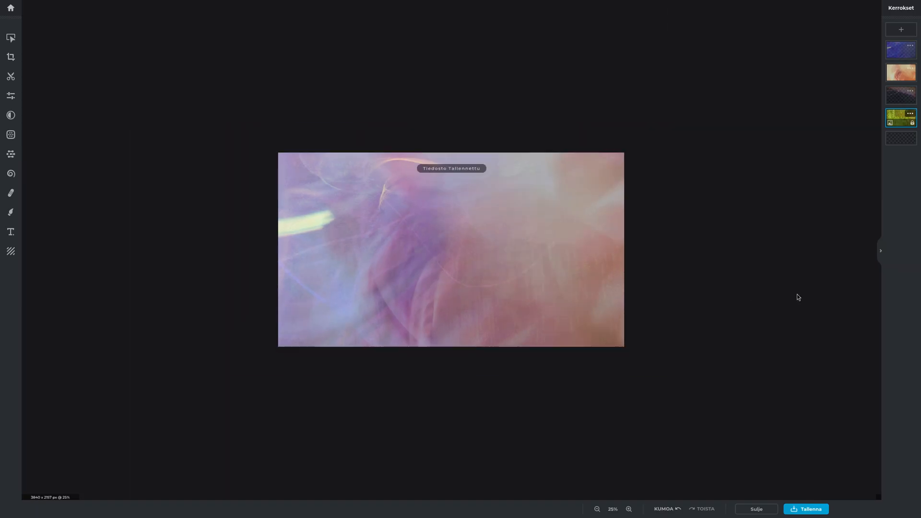
key("super")
left_click(257, 236)
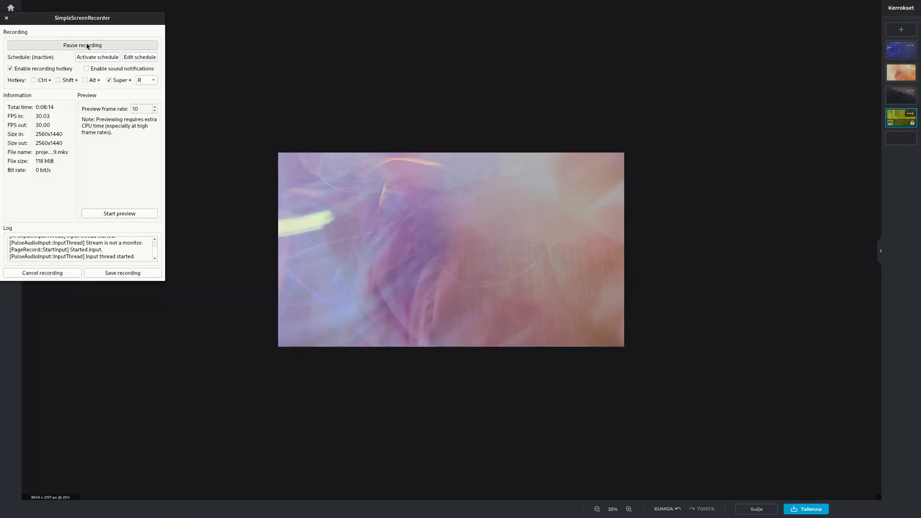
left_click(88, 43)
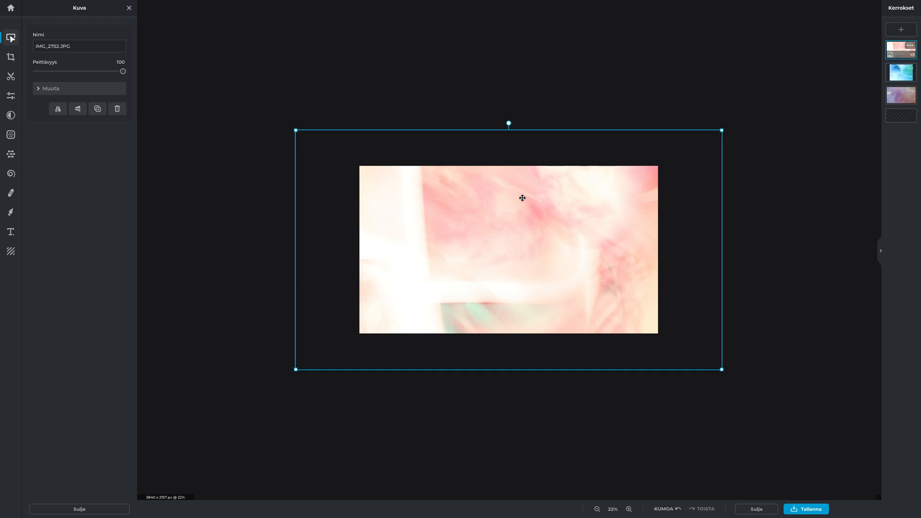
Scale the IMG_2752.JPG layer down from two opposite corners so it fits the canvas edges.
scroll(522, 198, "down", 1)
scroll(571, 200, "up", 2)
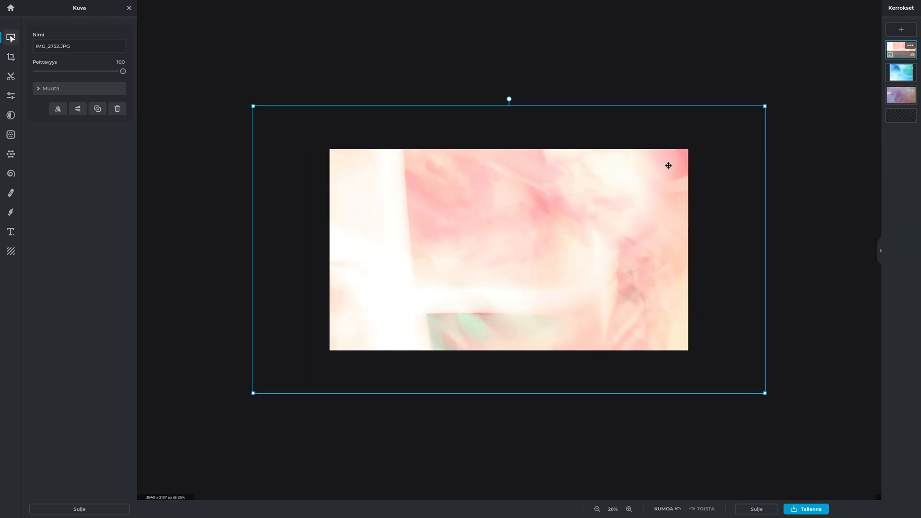
left_click_drag(765, 106, 690, 137)
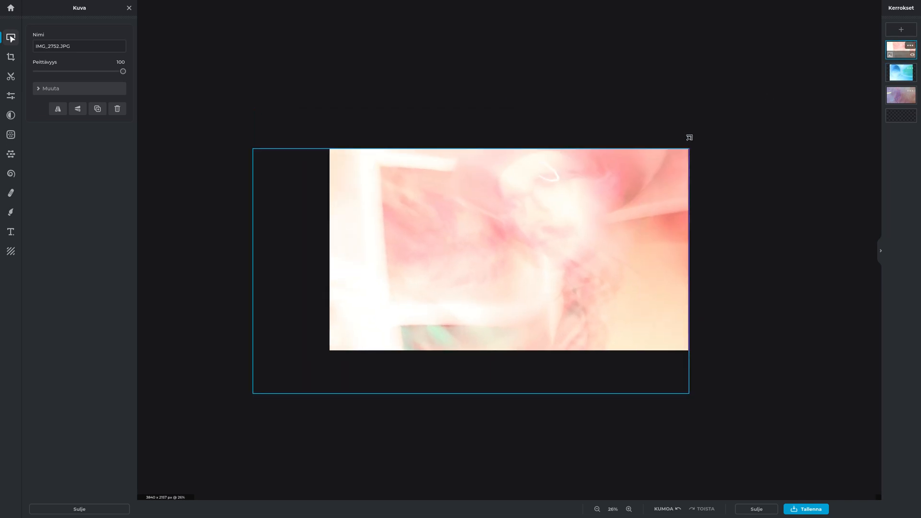
left_click_drag(255, 393, 331, 380)
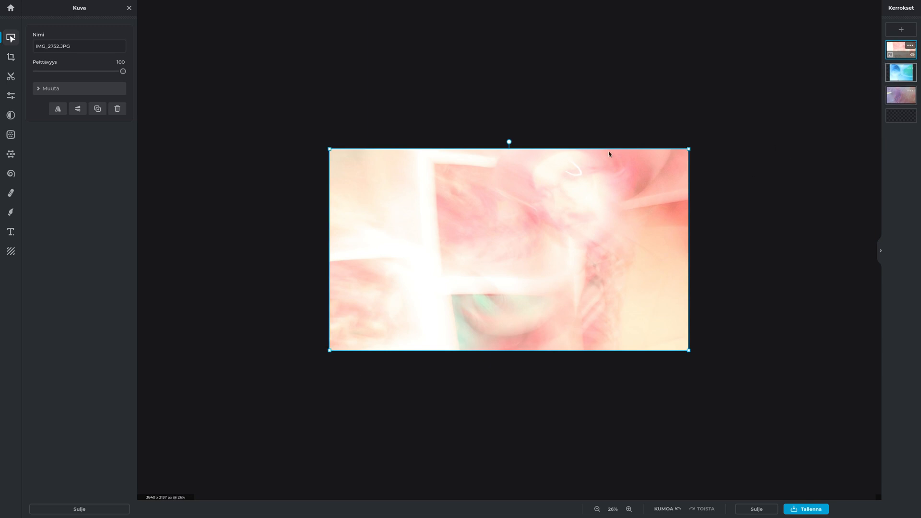
Rotate the IMG_2633.JPG layer 90 degrees counterclockwise and move it to the top of the layer stack.
scroll(706, 120, "down", 3)
left_click_drag(508, 109, 434, 253)
left_click_drag(891, 76, 891, 53)
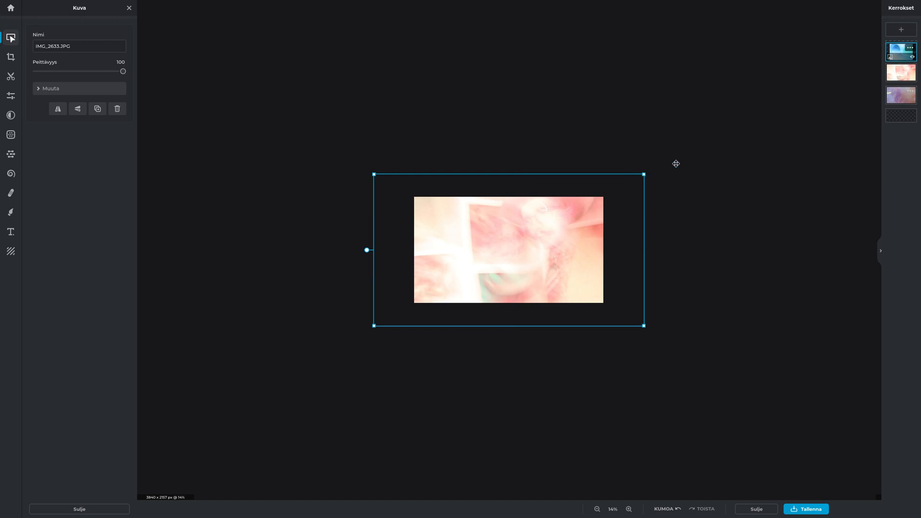
left_click_drag(885, 44, 888, 48)
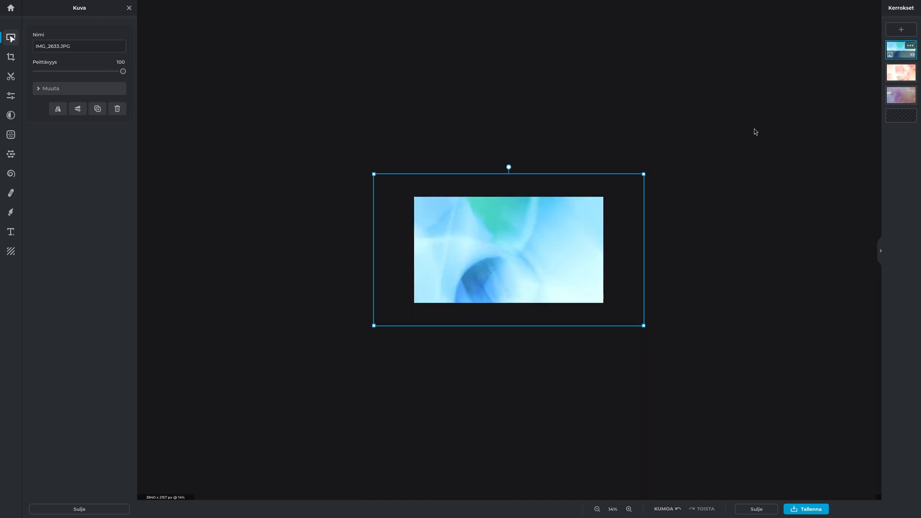
Scale the rotated IMG_2633.JPG layer down from its corners so it closely covers the canvas.
left_click_drag(640, 174, 603, 197)
left_click_drag(374, 326, 415, 316)
scroll(510, 353, "up", 8)
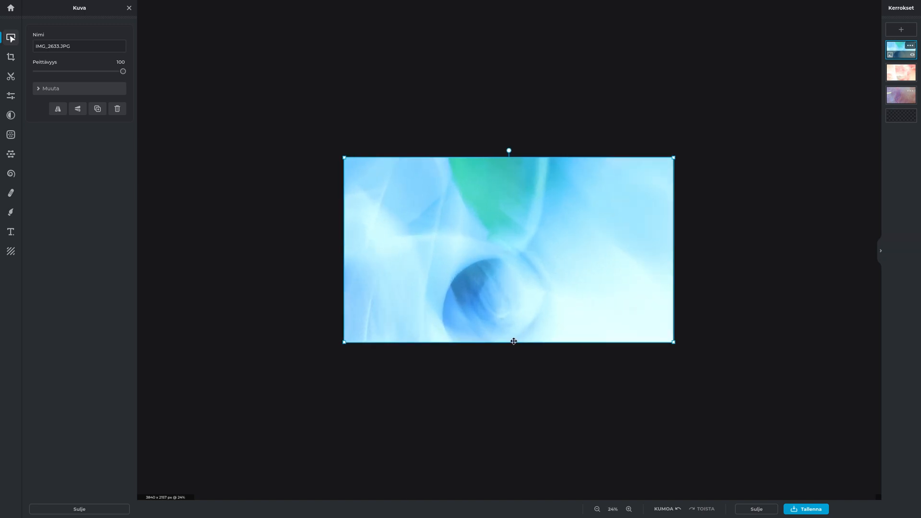
scroll(480, 277, "up", 3)
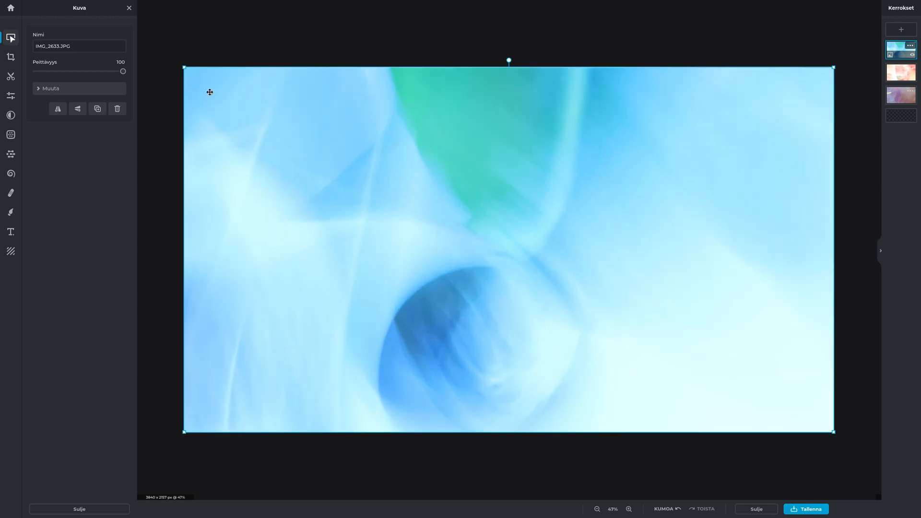
left_click_drag(187, 70, 180, 66)
left_click_drag(459, 186, 462, 185)
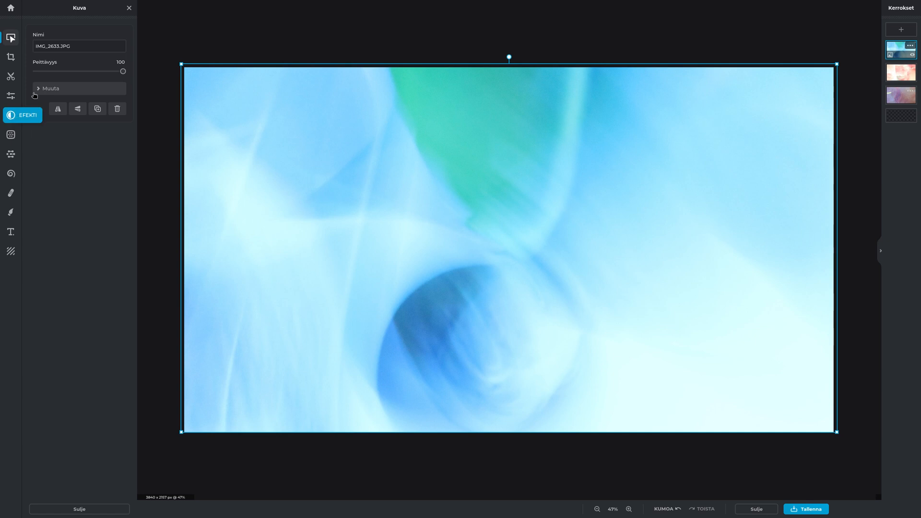
Compare the Antonio, Alex and Anne effects on the IMG_2633.JPG layer and apply the Ivan effect at 100.
left_click(10, 115)
left_click(68, 105)
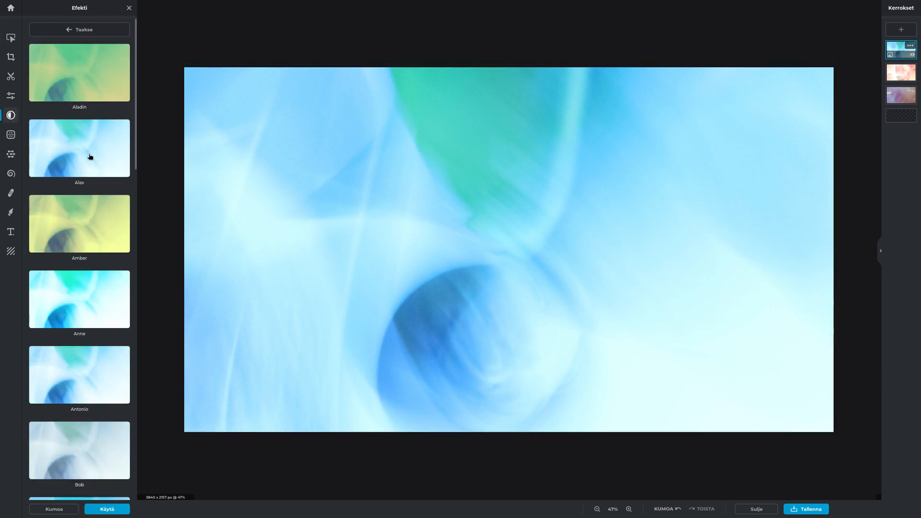
scroll(85, 181, "down", 3)
left_click(94, 150)
scroll(94, 150, "up", 2)
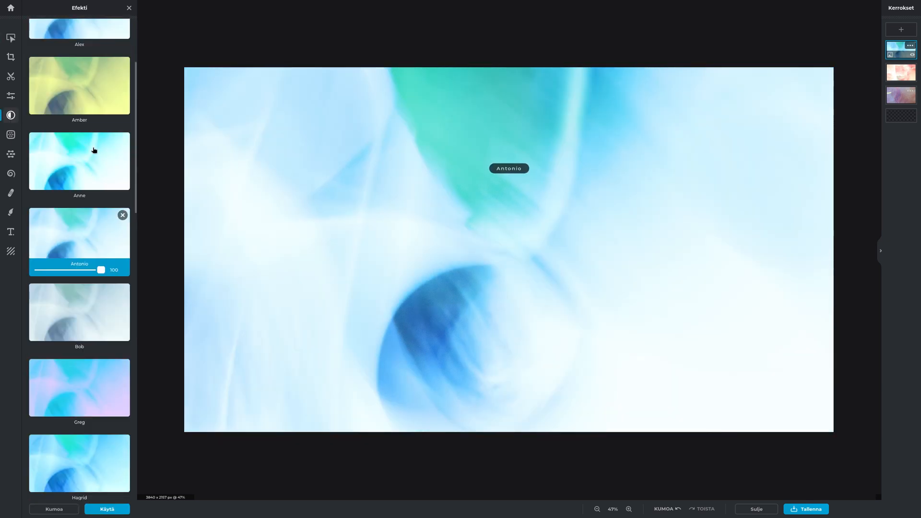
scroll(94, 150, "up", 2)
left_click(94, 120)
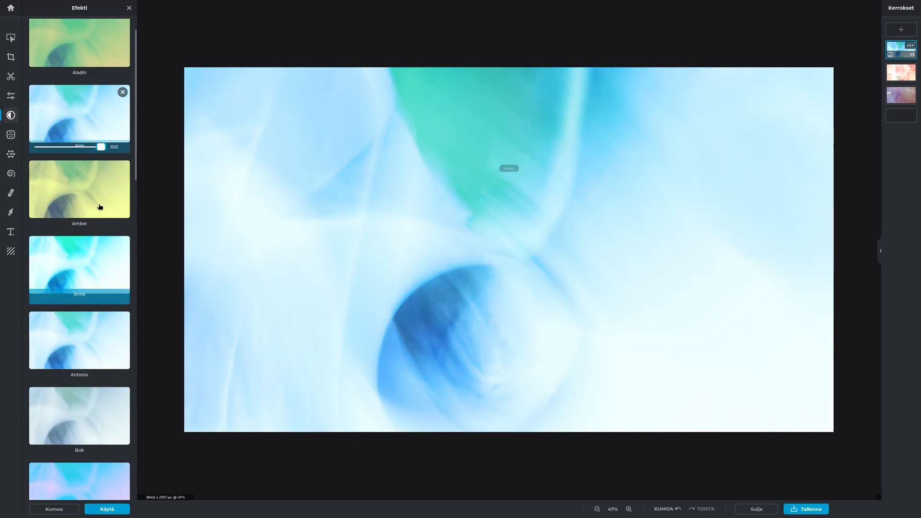
left_click(100, 222)
left_click(110, 261)
scroll(111, 259, "down", 10)
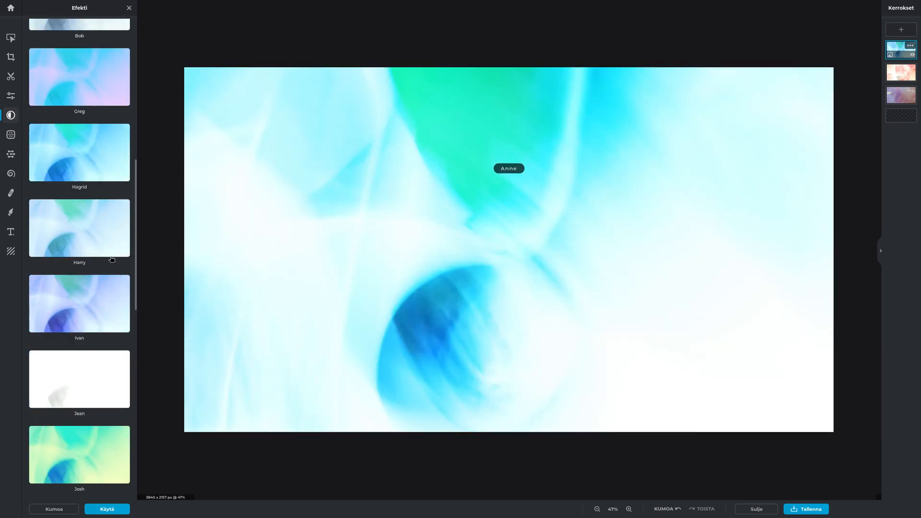
left_click(96, 102)
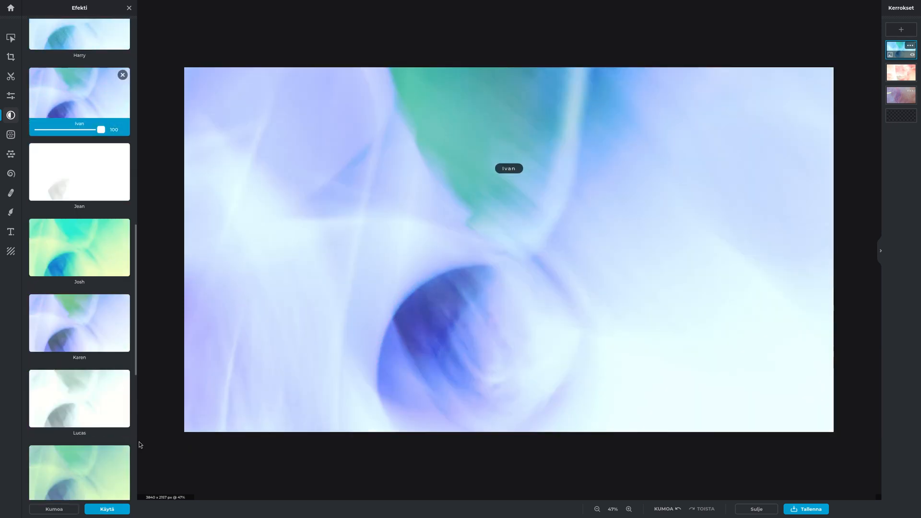
left_click(107, 509)
Deselect the IMG_2633.JPG layer and save the blue-violet variant as a transparent PNG named IMG_9672(2)(2)(1)(3).
scroll(508, 354, "down", 6)
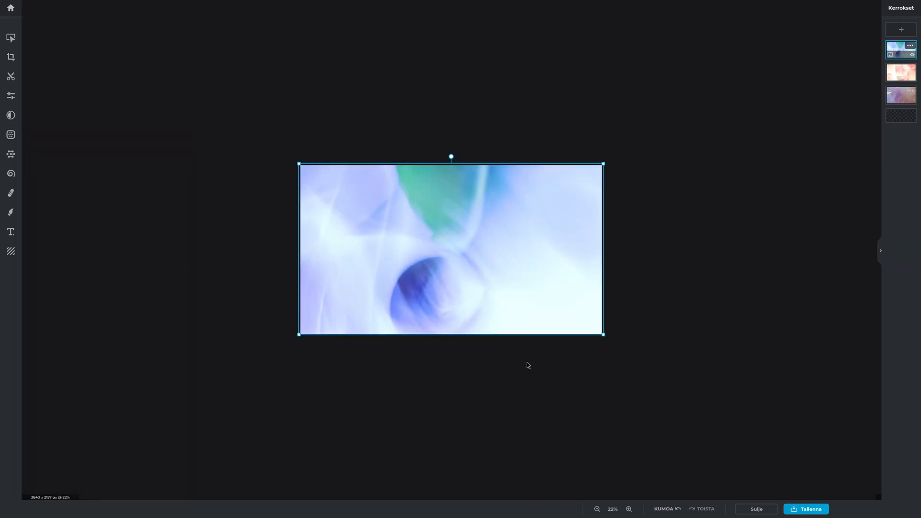
scroll(579, 363, "down", 2)
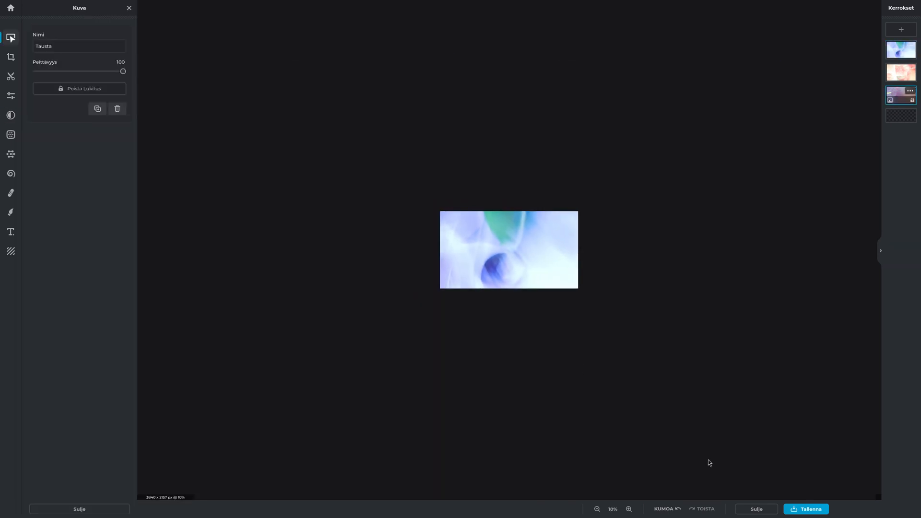
left_click(797, 507)
left_click(513, 326)
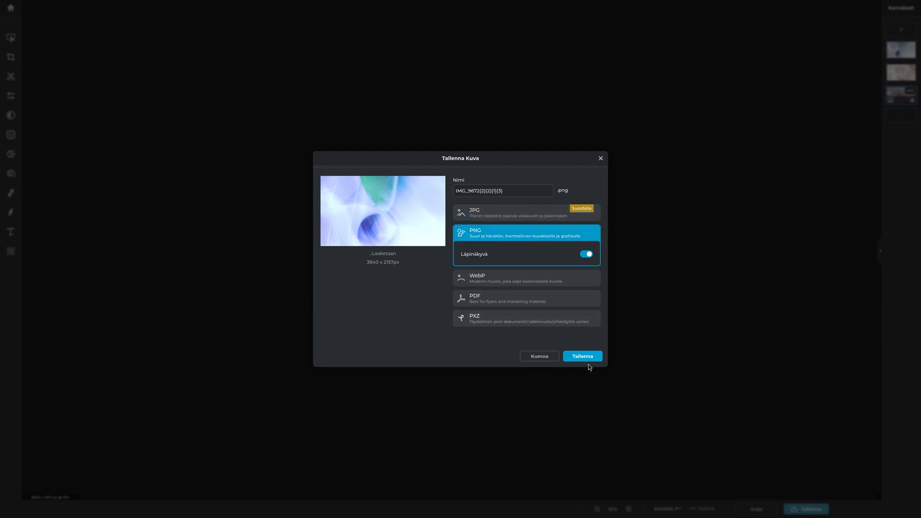
left_click(586, 358)
Move the Tausta layer from third place to the top of the layer stack.
scroll(592, 360, "up", 6)
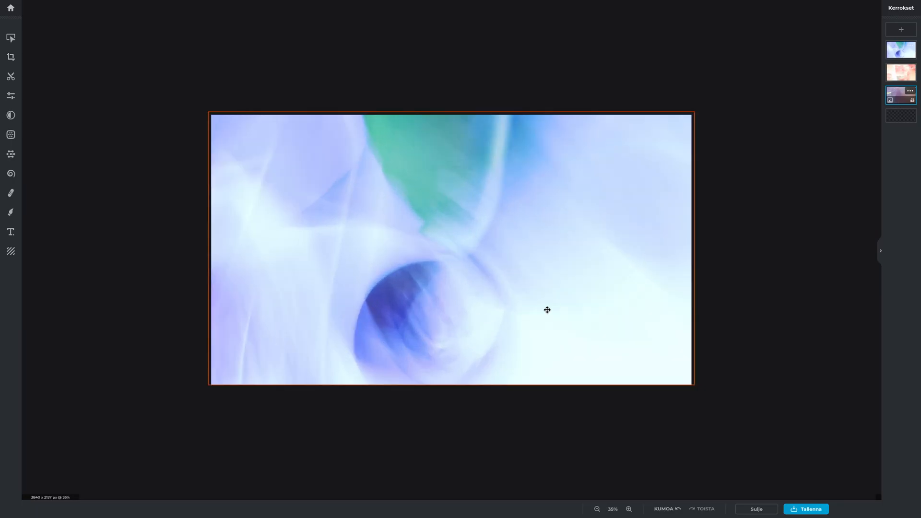
scroll(546, 297, "up", 2)
left_click(901, 51)
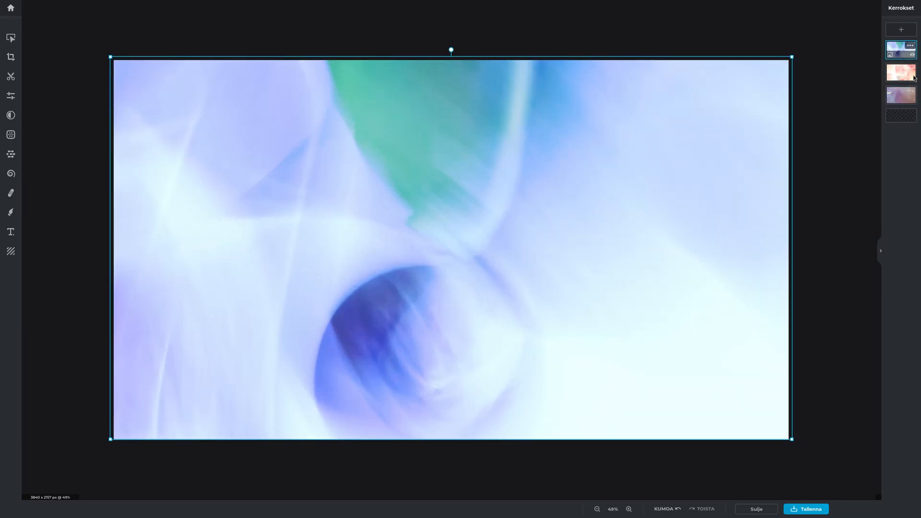
left_click_drag(901, 95, 902, 49)
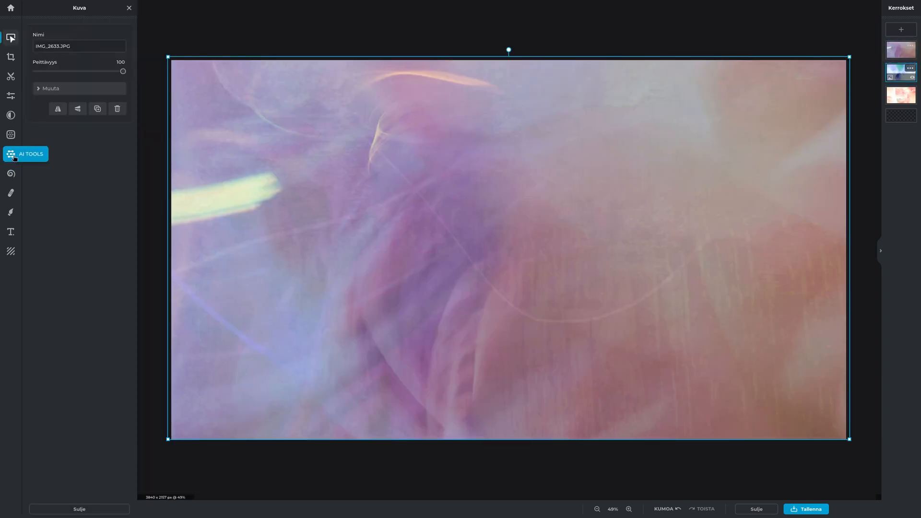
Apply the Anne effect to the Tausta layer, looking through the rest of the effect presets before accepting it.
left_click(10, 115)
left_click(71, 152)
scroll(71, 207, "down", 4)
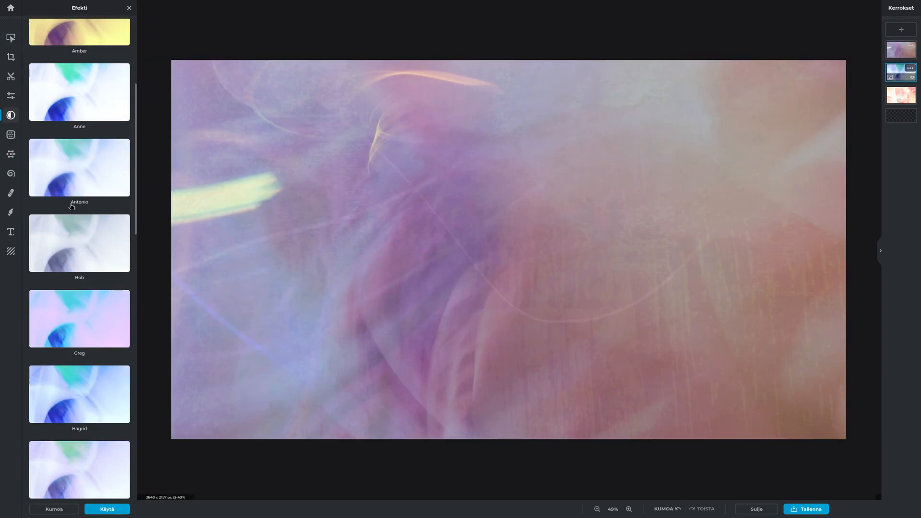
left_click(896, 50)
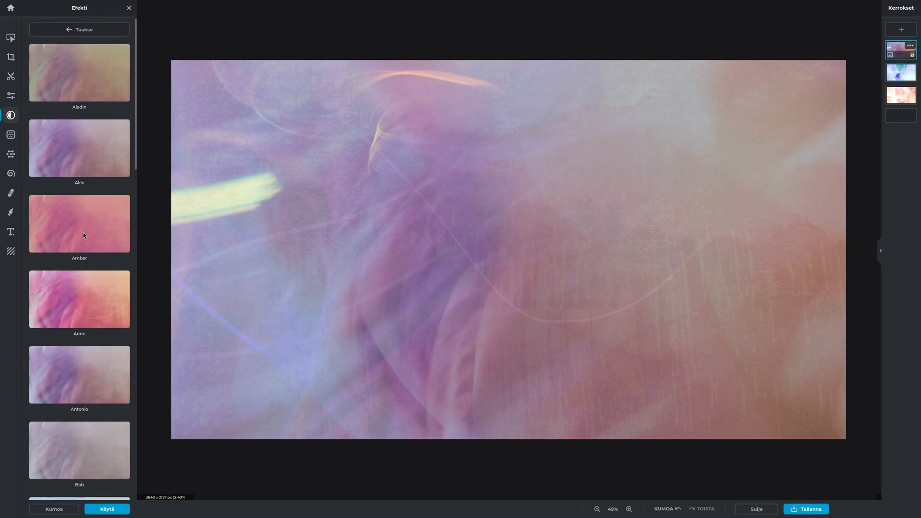
scroll(83, 232, "down", 2)
left_click(65, 181)
scroll(72, 196, "down", 3)
scroll(74, 197, "down", 3)
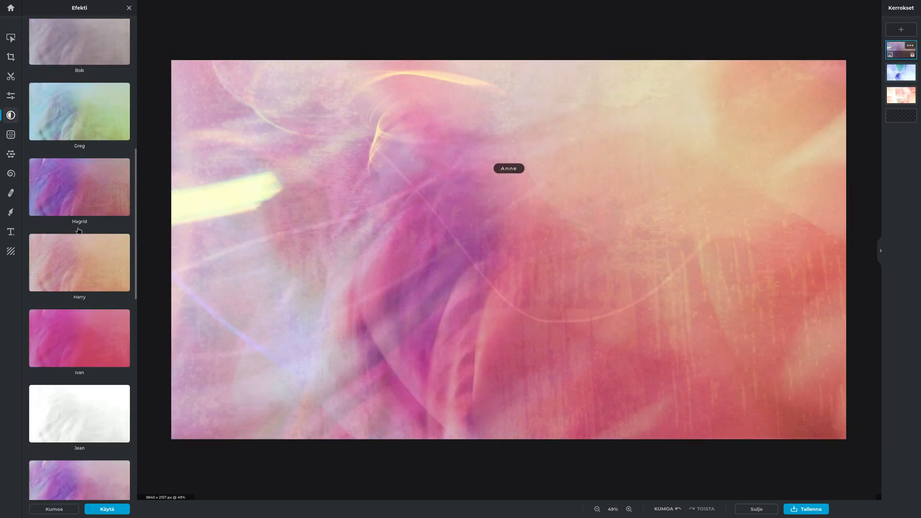
scroll(87, 185, "down", 6)
scroll(99, 431, "down", 5)
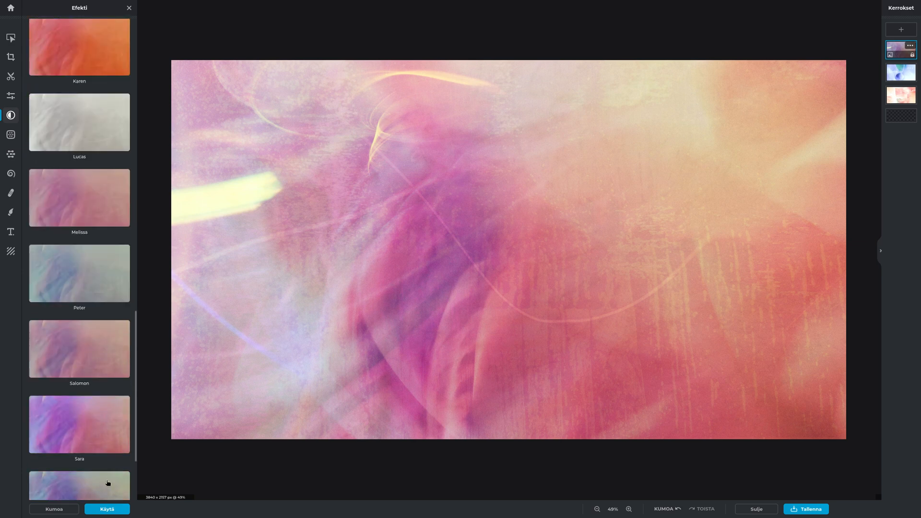
left_click(107, 509)
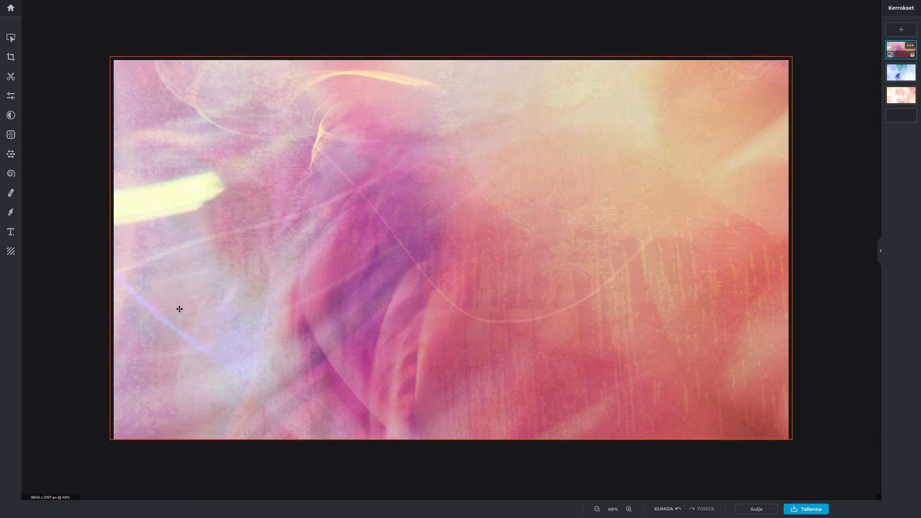
Adjust the Tausta layer's light with contrast 24, black 28, exposure -4 and white -8, change its shadows, and apply.
left_click(11, 98)
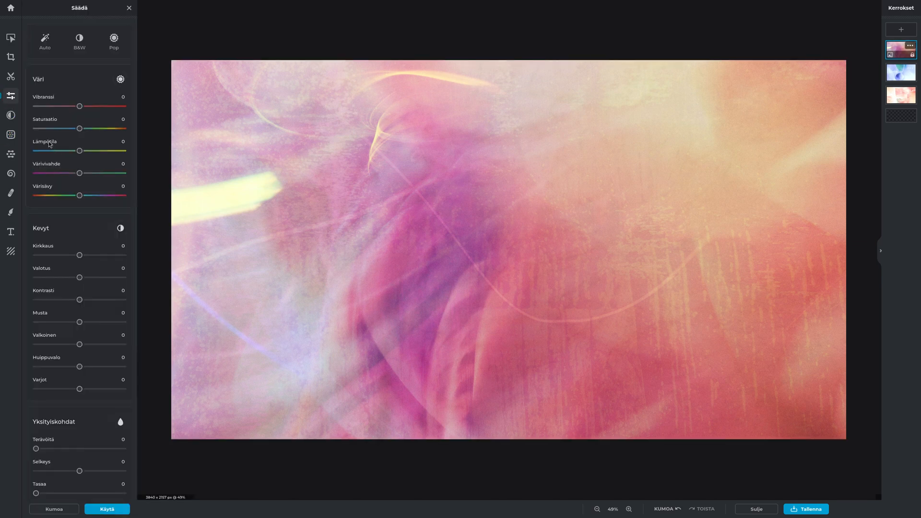
left_click_drag(92, 301, 89, 328)
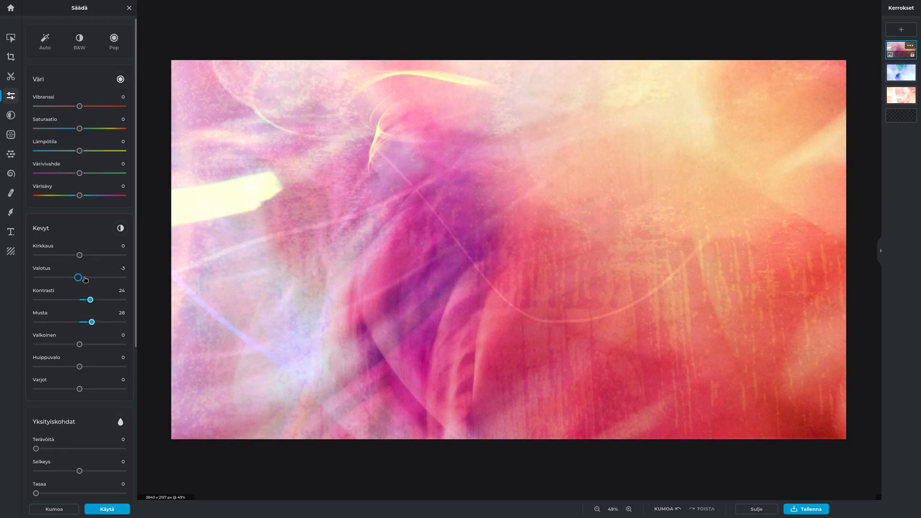
left_click_drag(85, 279, 75, 278)
left_click_drag(79, 344, 78, 346)
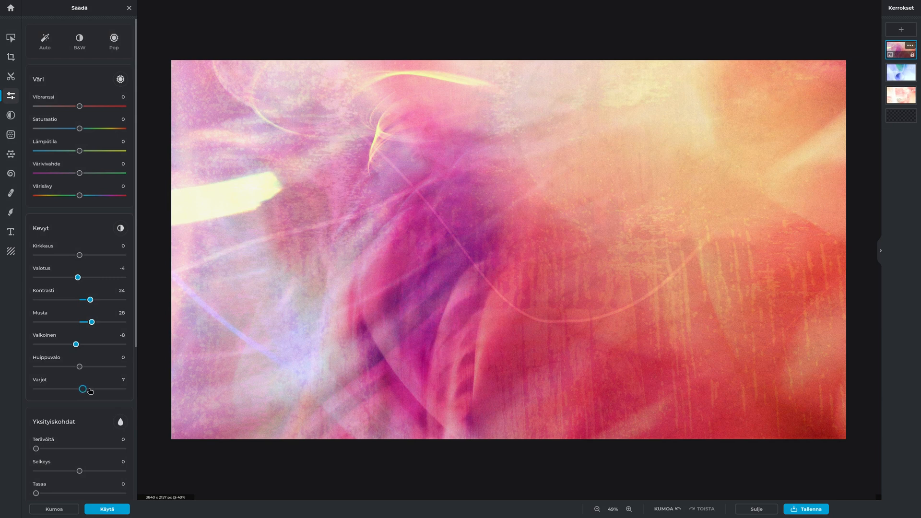
mouse_move(89, 391)
left_mouse_down()
mouse_move(97, 390)
mouse_move(71, 391)
left_mouse_up()
left_click(120, 509)
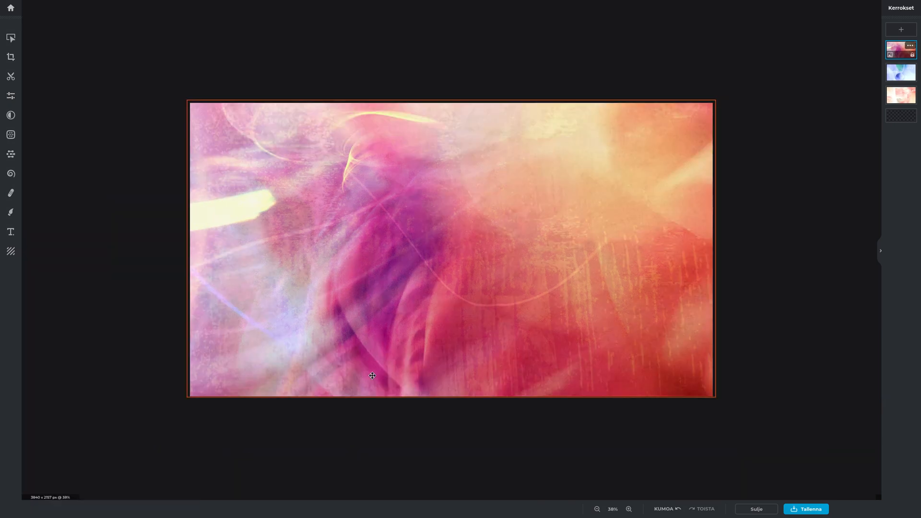
Deselect the Tausta layer and save the red-orange variant as a transparent PNG named IMG_9672(2)(2)(1)(3).
scroll(524, 336, "down", 5)
left_click(573, 343)
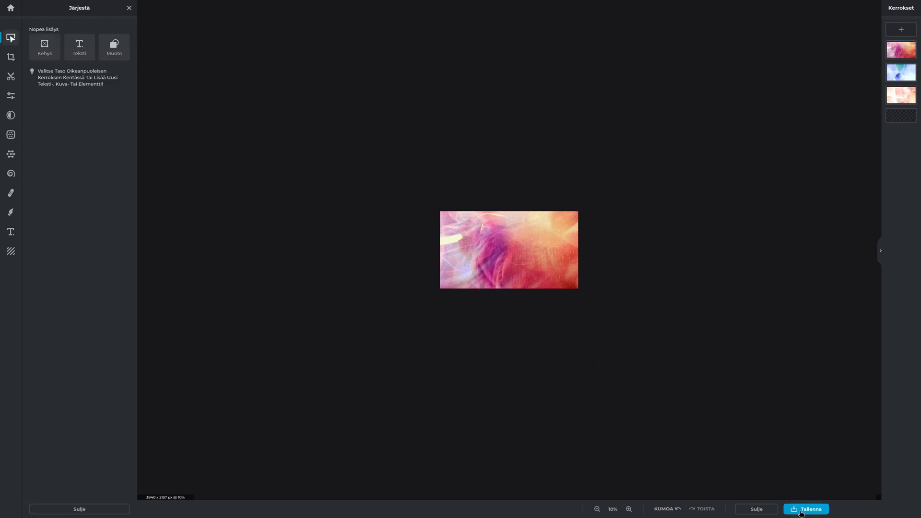
left_click(801, 509)
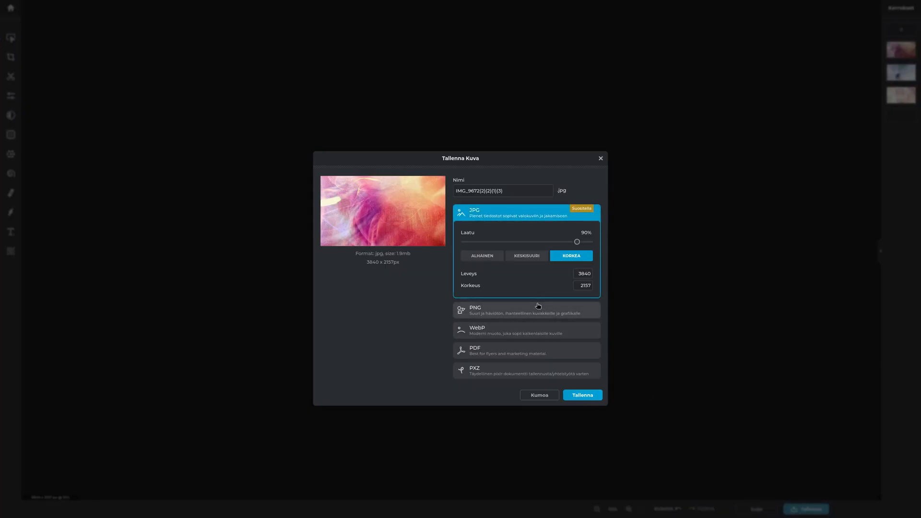
left_click(538, 307)
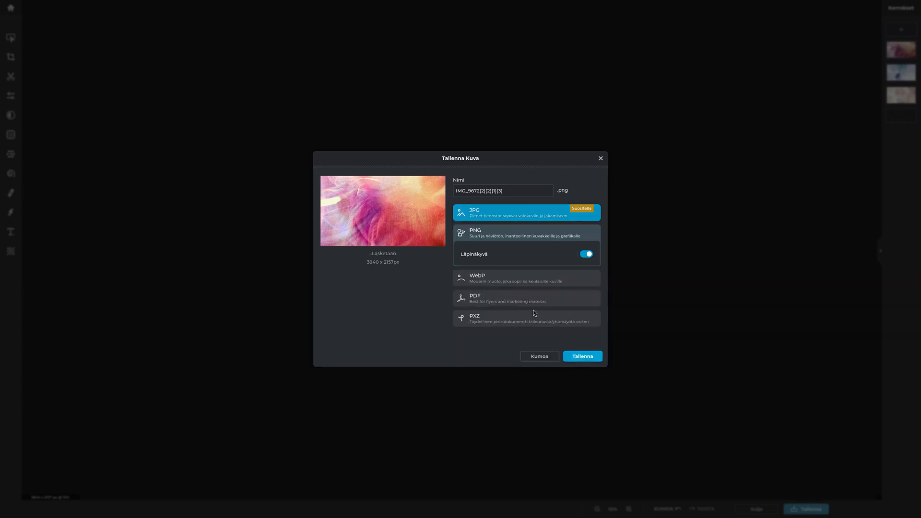
left_click(588, 357)
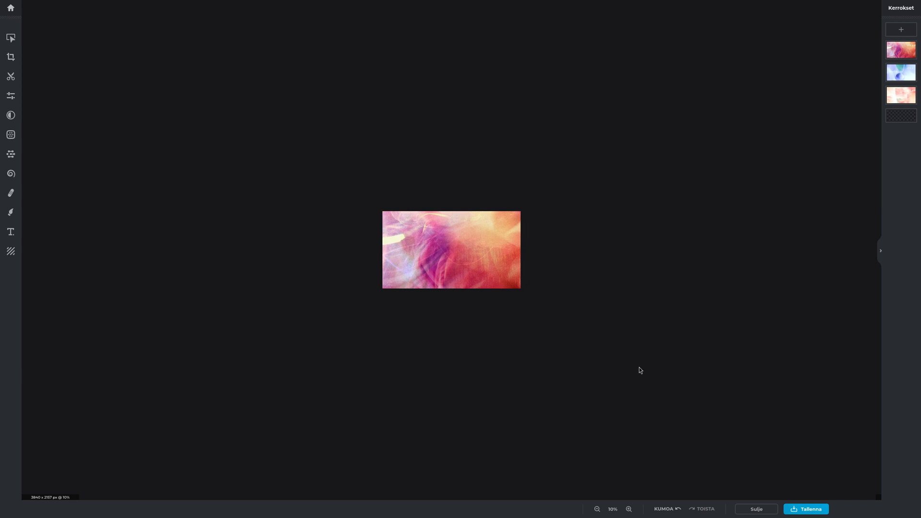
Lower the opacity of the Tausta layer to 41 in its layer settings.
scroll(525, 304, "up", 5)
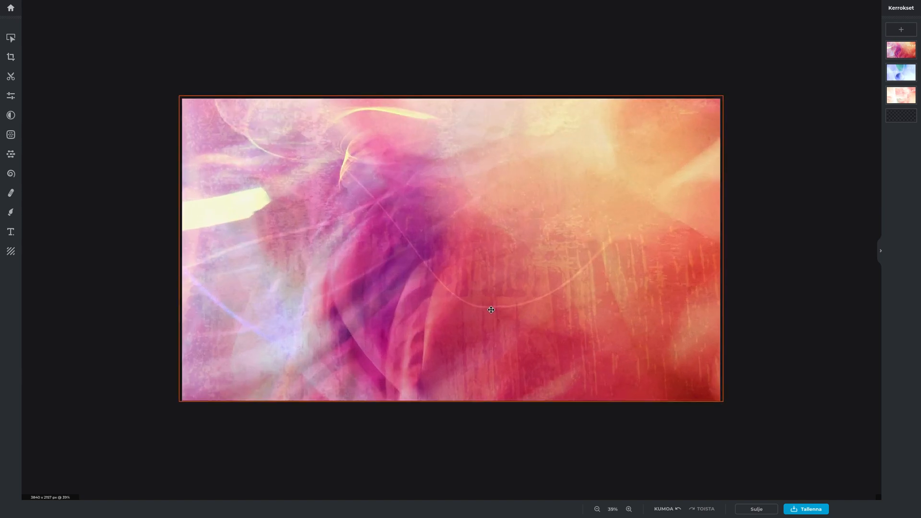
scroll(491, 310, "up", 2)
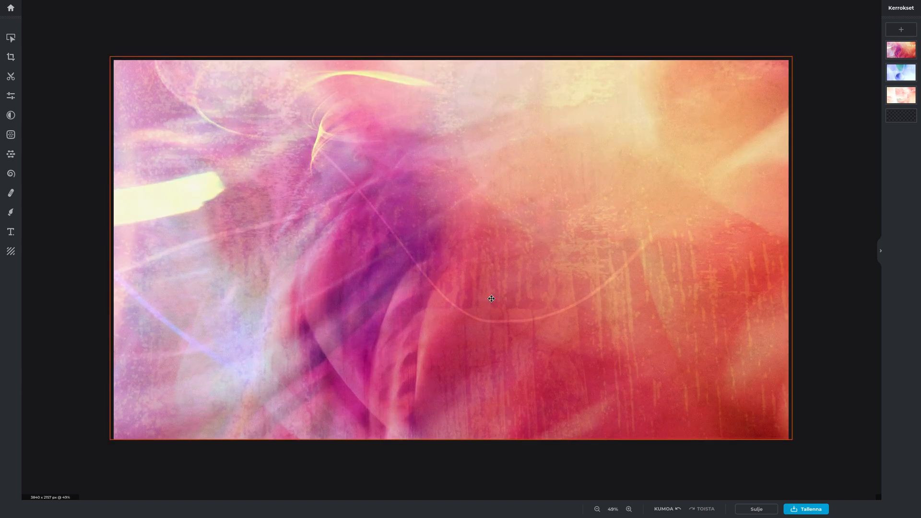
left_click(895, 70)
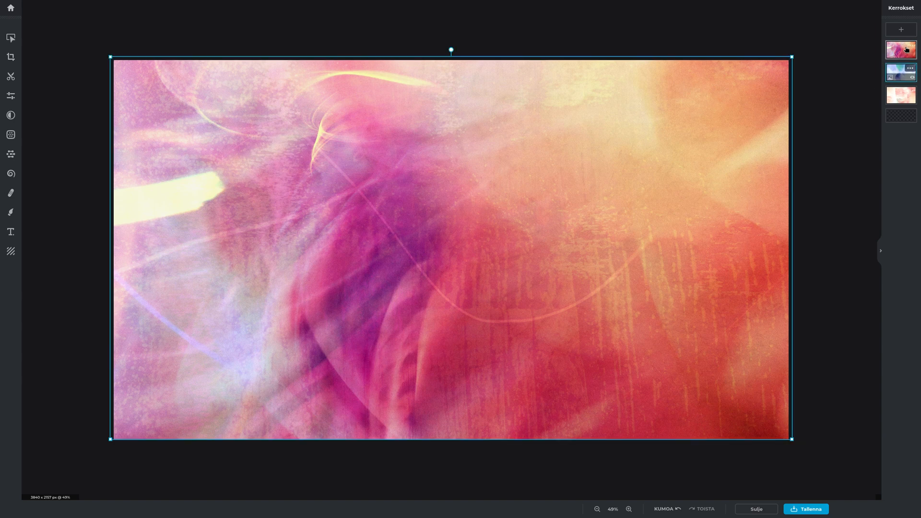
left_click(907, 47)
left_click(911, 46)
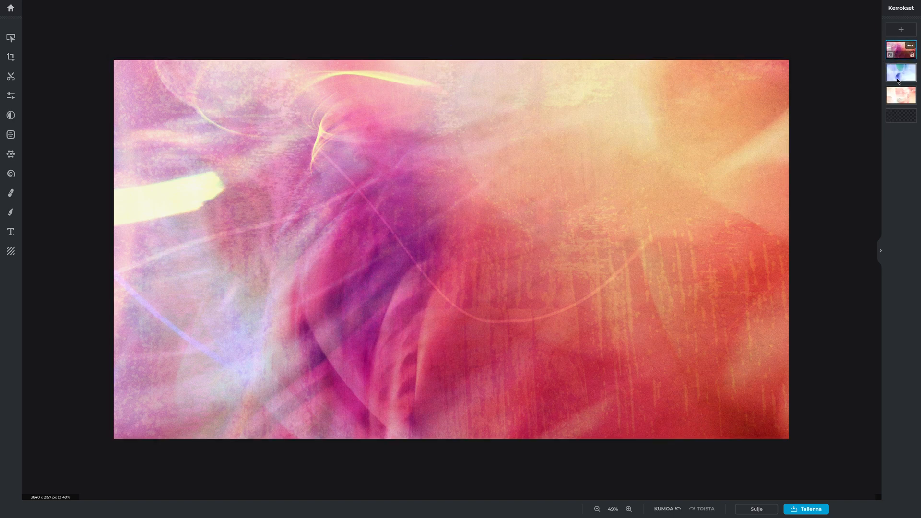
left_click(911, 46)
left_click(860, 108)
left_click_drag(860, 107, 835, 110)
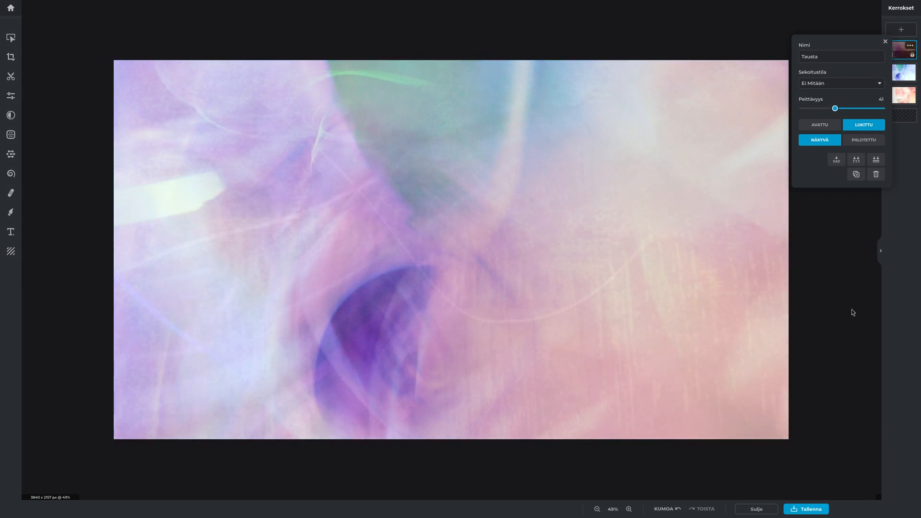
left_click(856, 200)
Move the IMG_2752.JPG layer to the top of the stack and lower its opacity to 44.
left_click_drag(897, 94, 908, 48)
left_click(908, 46)
left_click_drag(872, 109, 848, 109)
left_click_drag(838, 111, 847, 110)
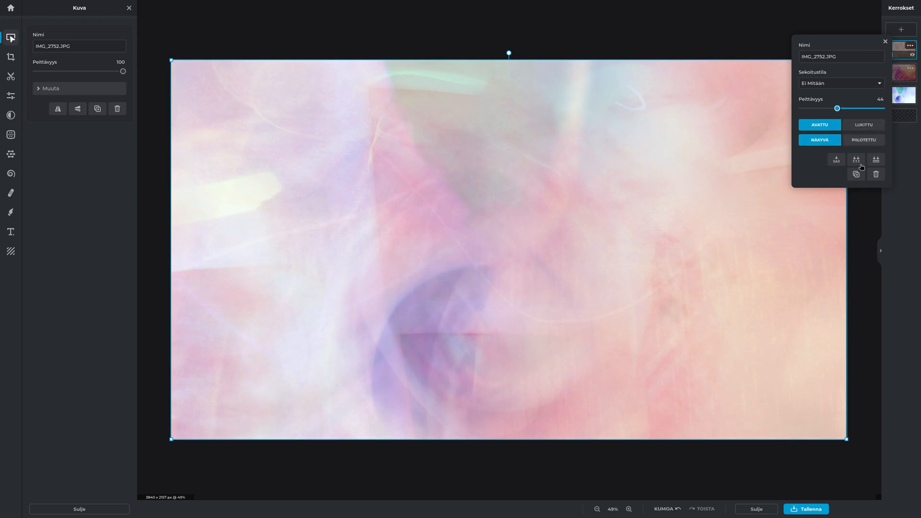
Deselect the layers and save the pastel variant as a transparent PNG named IMG_9672(2)(2)(1)(3).
scroll(830, 338, "down", 2)
left_click(830, 337)
scroll(829, 334, "down", 2)
scroll(829, 334, "down", 1)
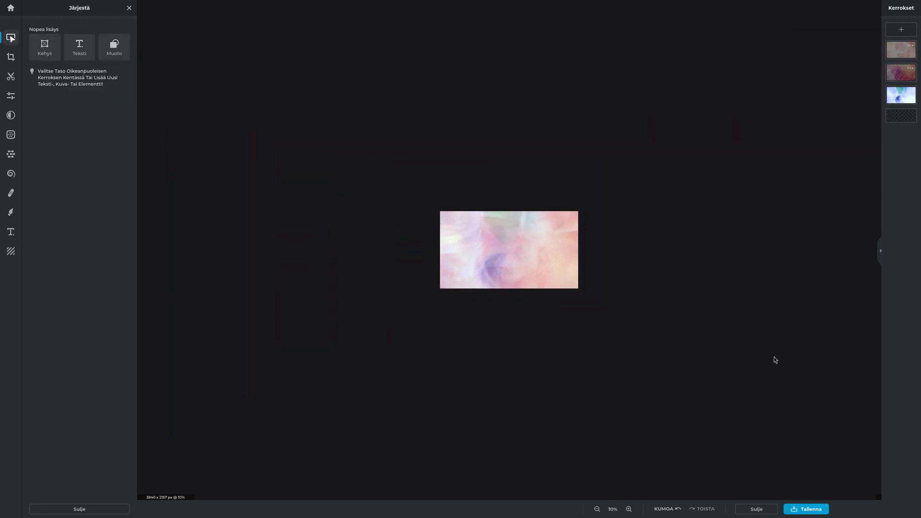
left_click(803, 509)
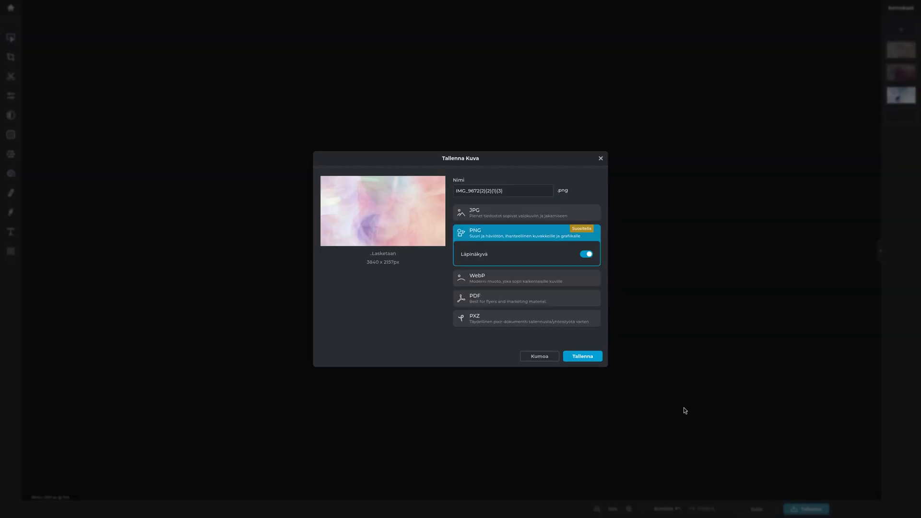
left_click(527, 277)
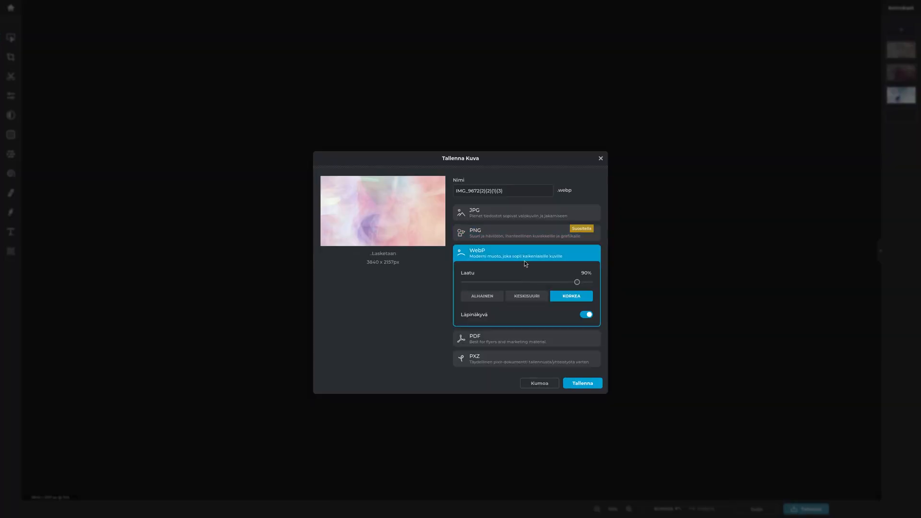
left_click(516, 233)
left_click(581, 359)
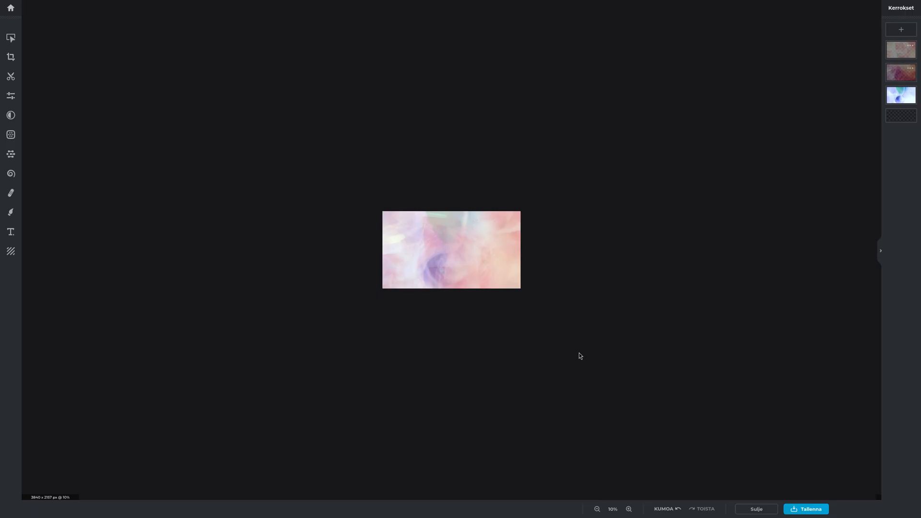
Apply the Hagrid colour effect at strength 100 to the merged pastel image.
scroll(579, 356, "up", 5)
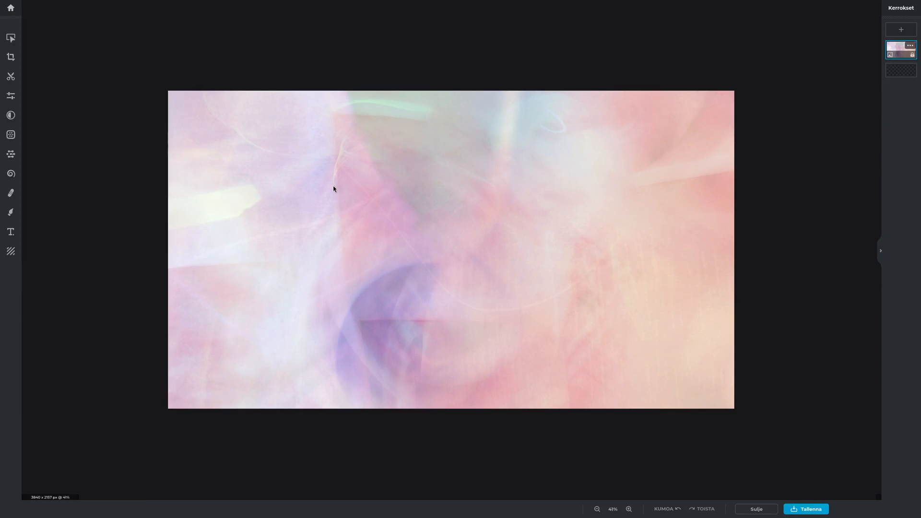
left_click(10, 115)
left_click(79, 103)
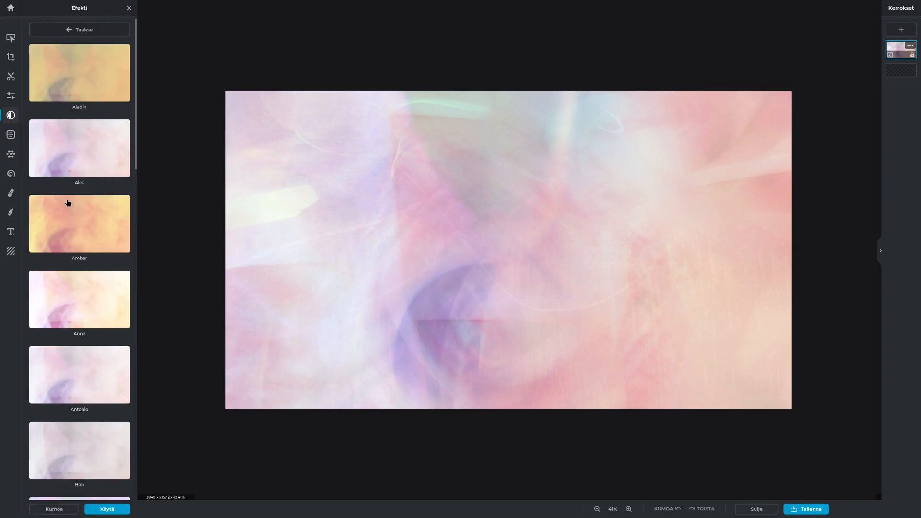
scroll(67, 202, "down", 6)
left_click(96, 284)
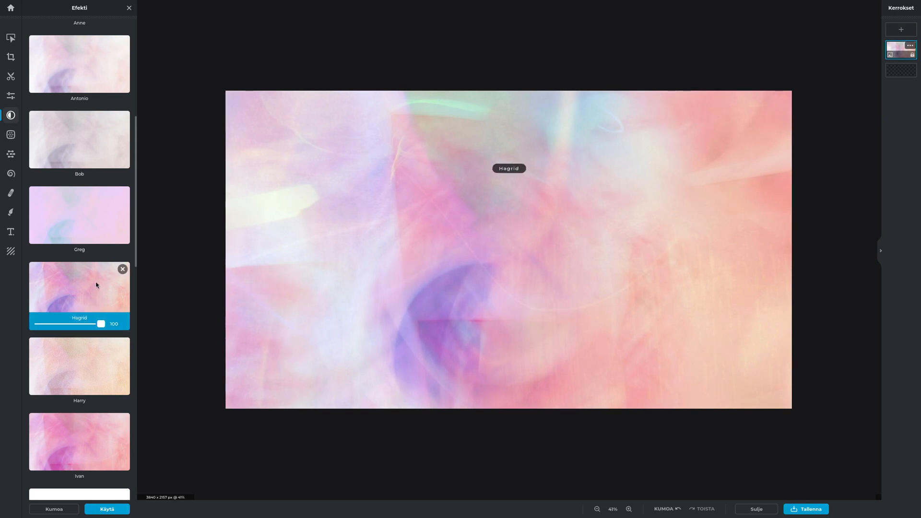
scroll(86, 366, "down", 4)
left_click(107, 509)
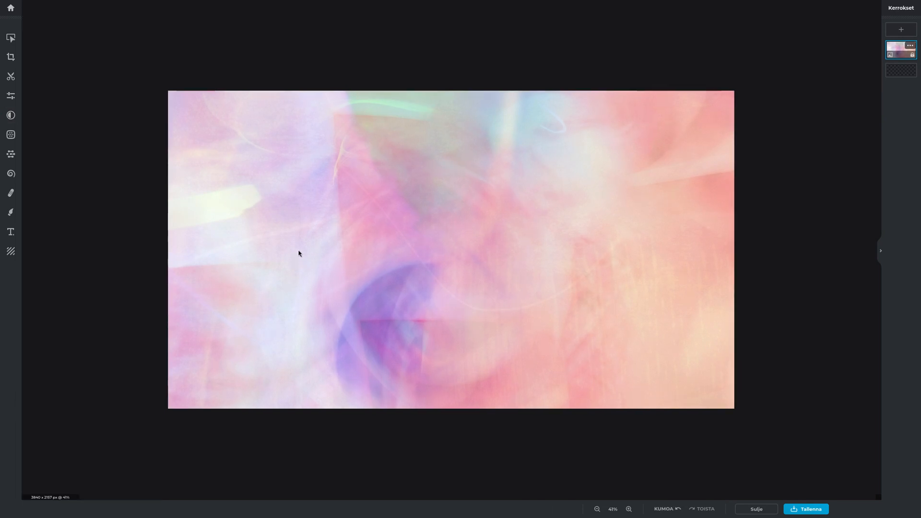
Adjust the image's light with contrast 7, black 100 and exposure -14, and apply.
left_click(10, 96)
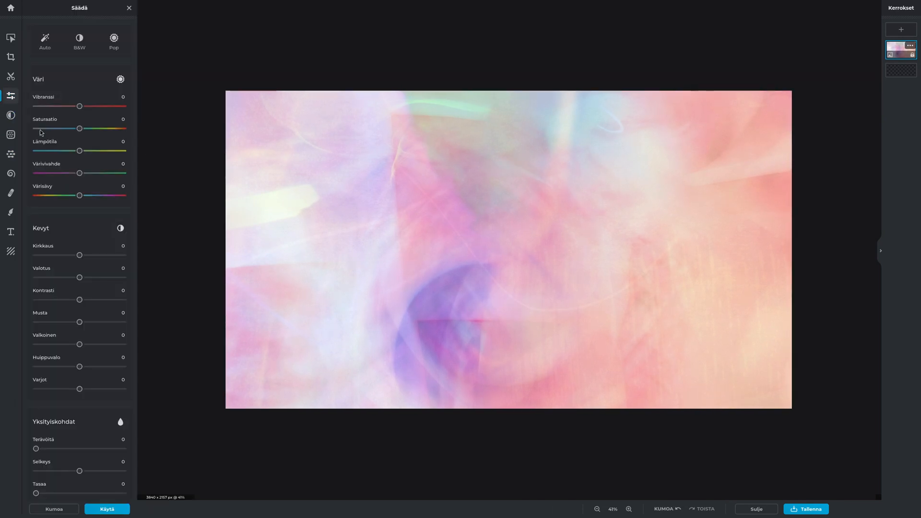
left_click_drag(79, 300, 150, 326)
scroll(332, 267, "down", 6)
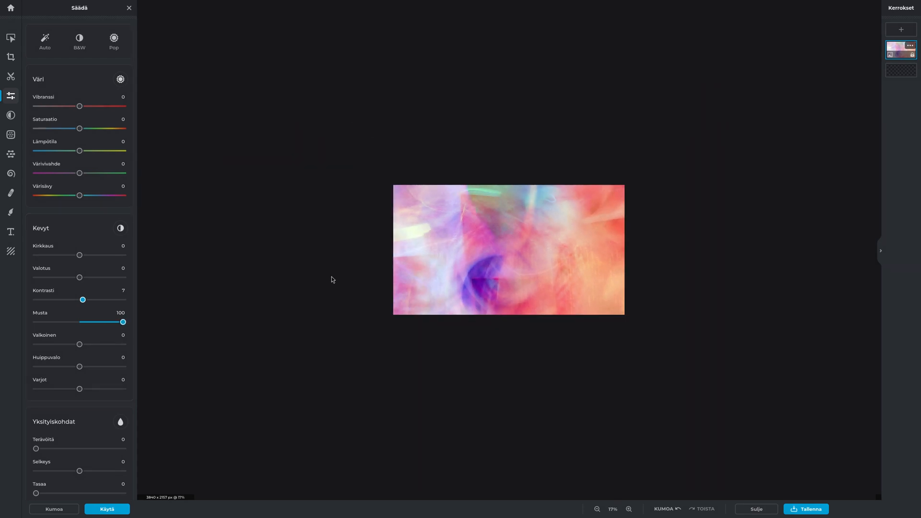
scroll(388, 266, "up", 5)
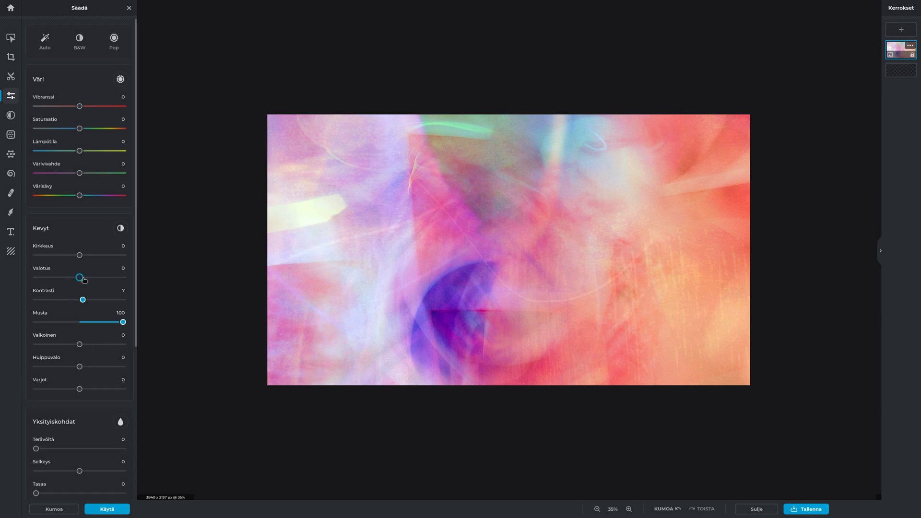
left_click_drag(83, 278, 74, 278)
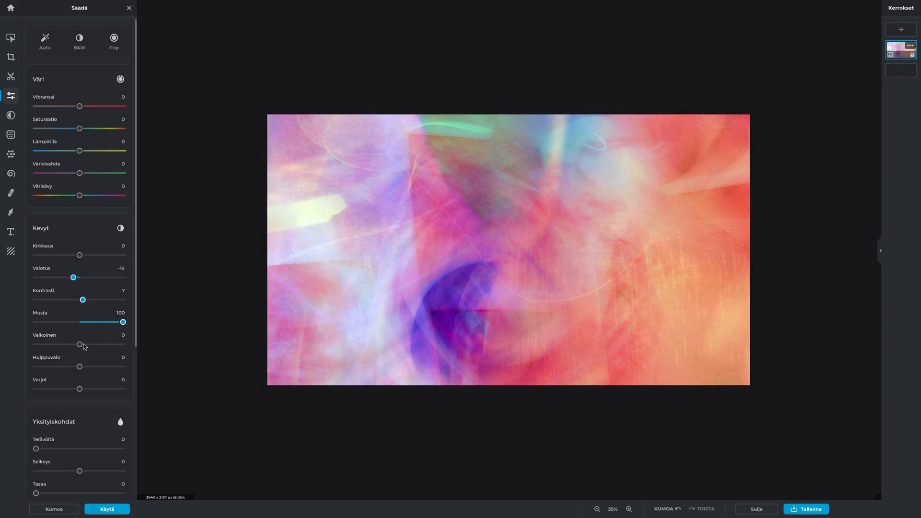
mouse_move(84, 345)
left_mouse_down()
mouse_move(92, 345)
mouse_move(81, 346)
left_mouse_up()
mouse_move(81, 390)
left_mouse_down()
mouse_move(96, 390)
mouse_move(82, 391)
left_mouse_up()
scroll(476, 280, "down", 5)
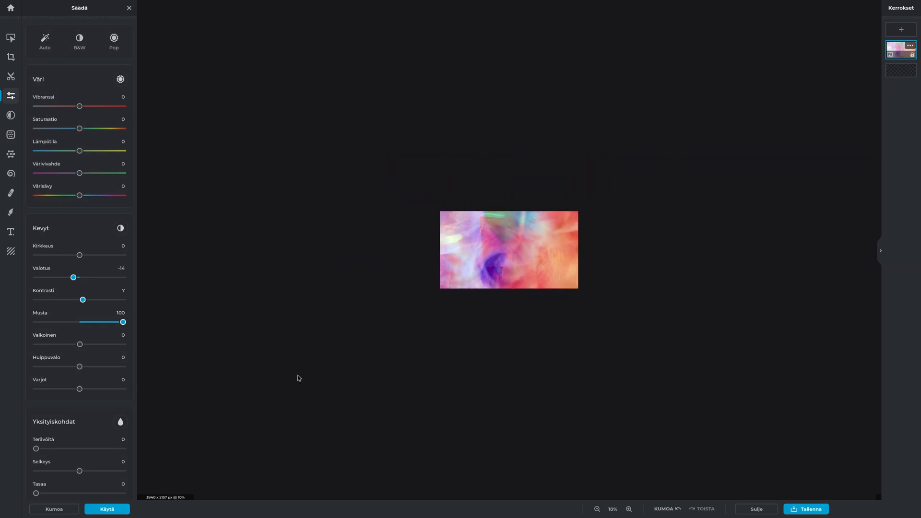
left_click(107, 508)
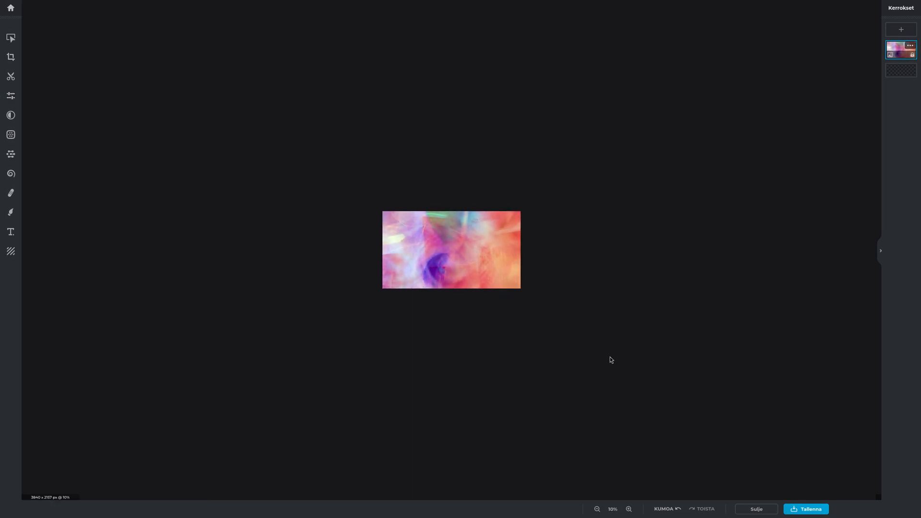
Save the saturated purple-orange variant as a transparent PNG named IMG_9672(2)(2)(1)(3)(3).
scroll(496, 227, "up", 1)
scroll(496, 228, "up", 4)
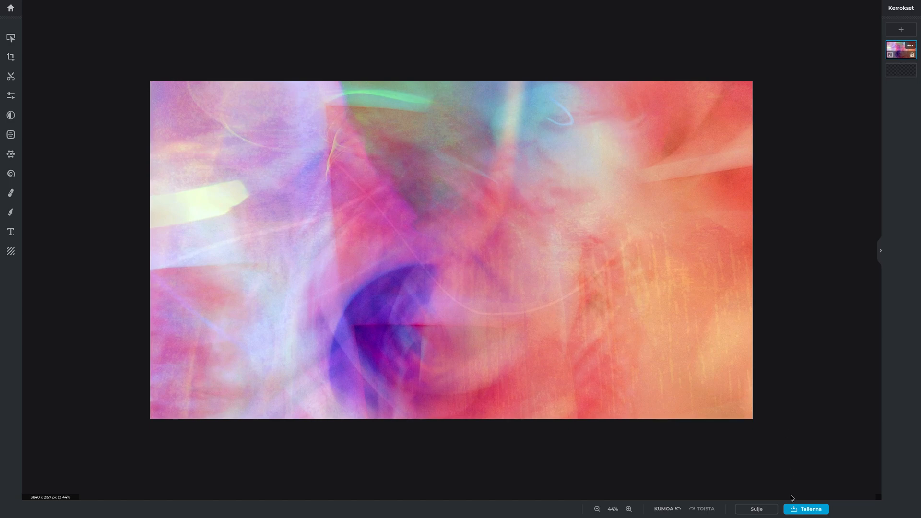
left_click(805, 509)
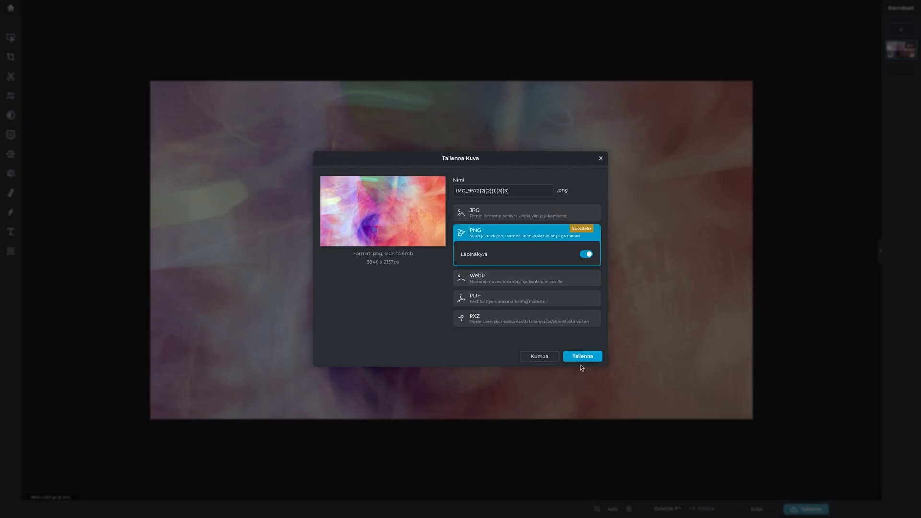
left_click(582, 357)
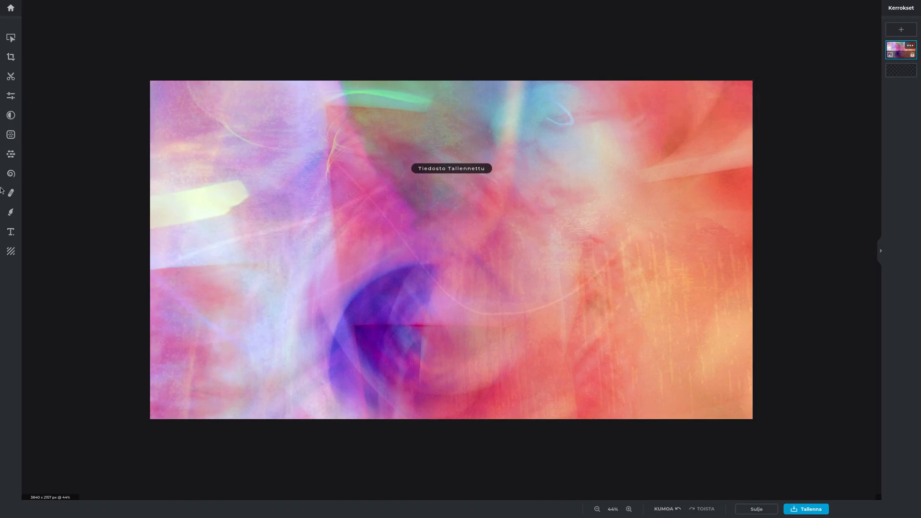
Open the effect collection containing Borg, Carl and Coco, and preview Coco and Doris on the image.
left_click(11, 115)
left_click(55, 186)
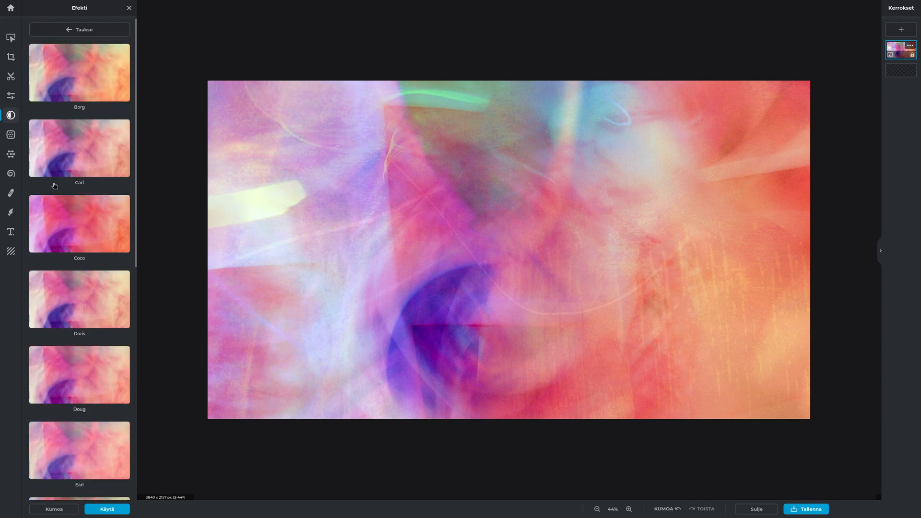
left_click(54, 185)
left_click(90, 243)
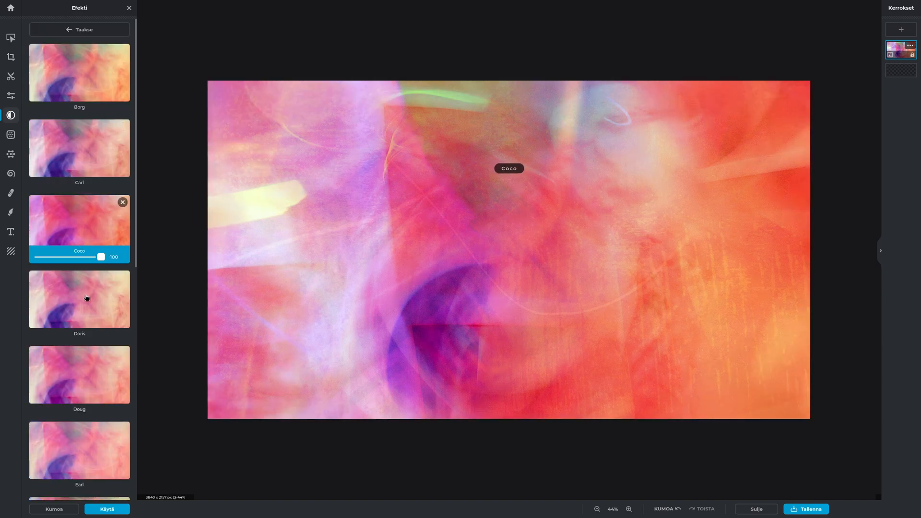
left_click(86, 298)
scroll(84, 259, "down", 9)
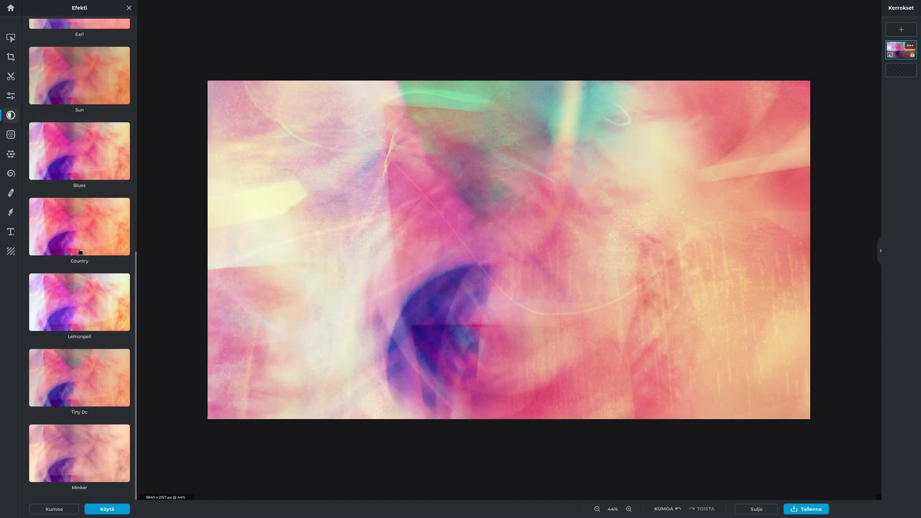
Compare the Country, Lemonpell and Tiny Dc effects on the image.
left_click(80, 250)
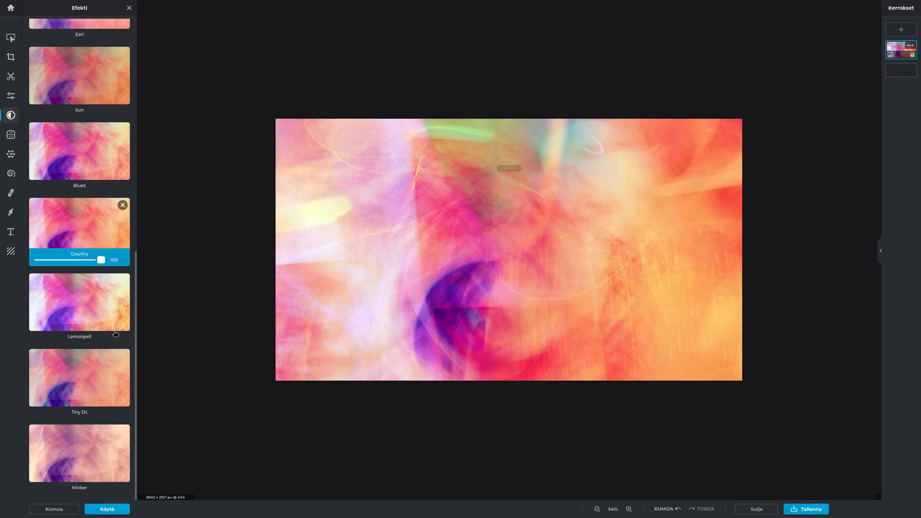
left_click(103, 313)
left_click(95, 233)
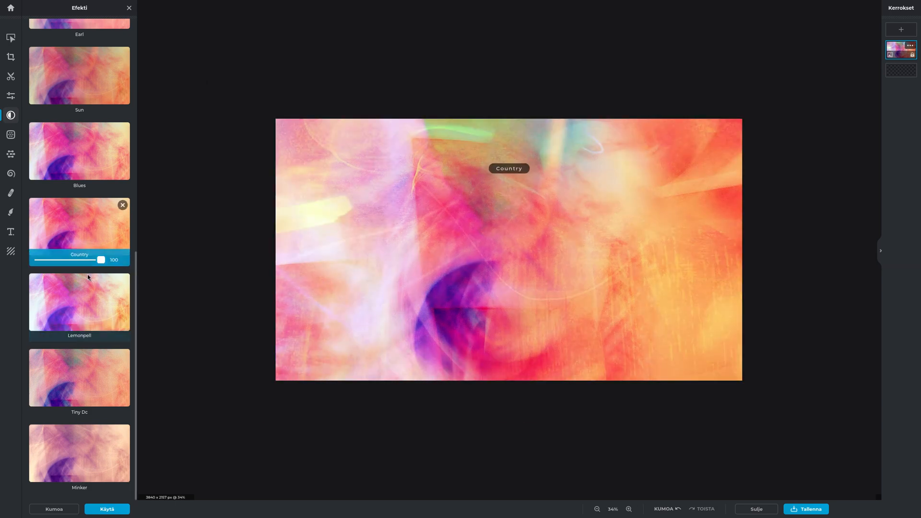
left_click(84, 313)
scroll(372, 274, "down", 3)
scroll(372, 274, "down", 2)
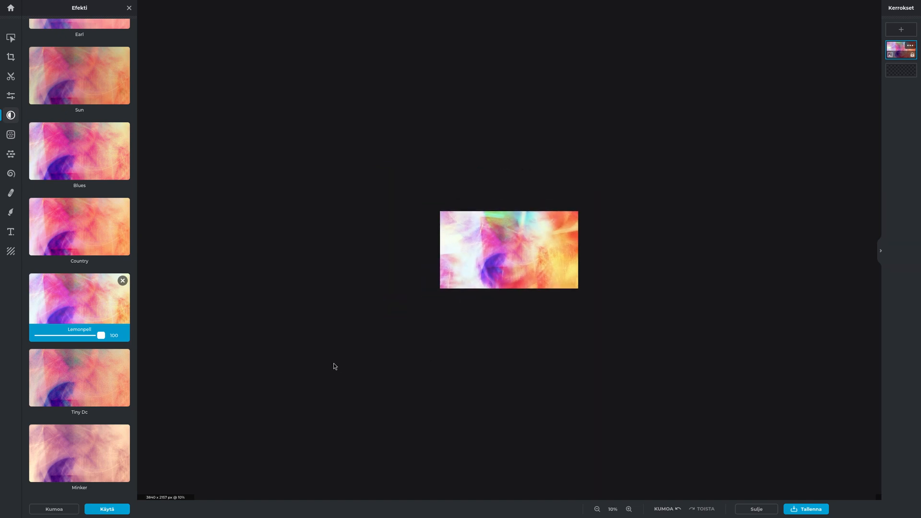
left_click(82, 361)
left_click(95, 294)
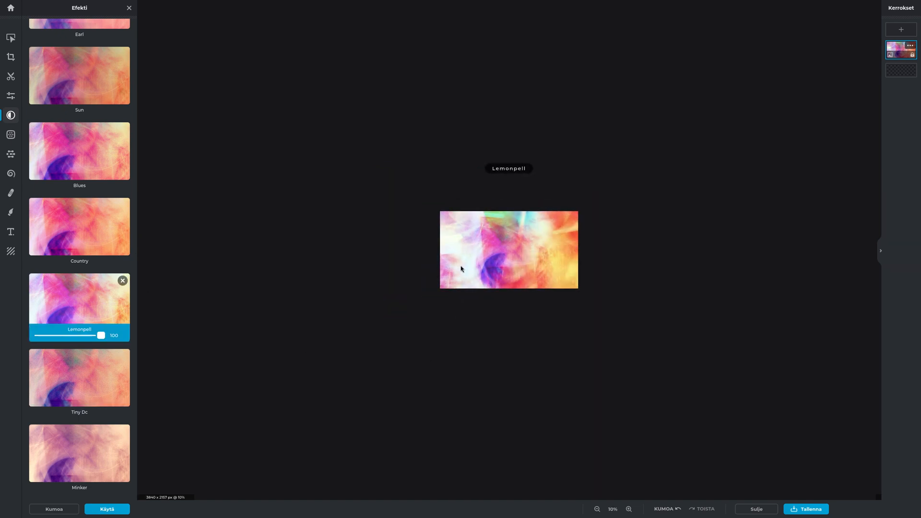
left_click(98, 233)
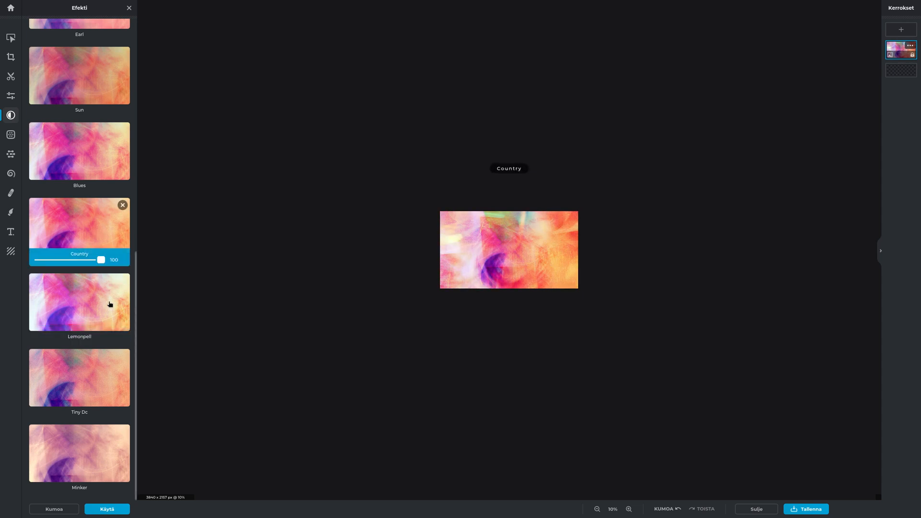
left_click(109, 304)
Apply the Blues effect at strength 100 and save the resulting image.
left_click(86, 165)
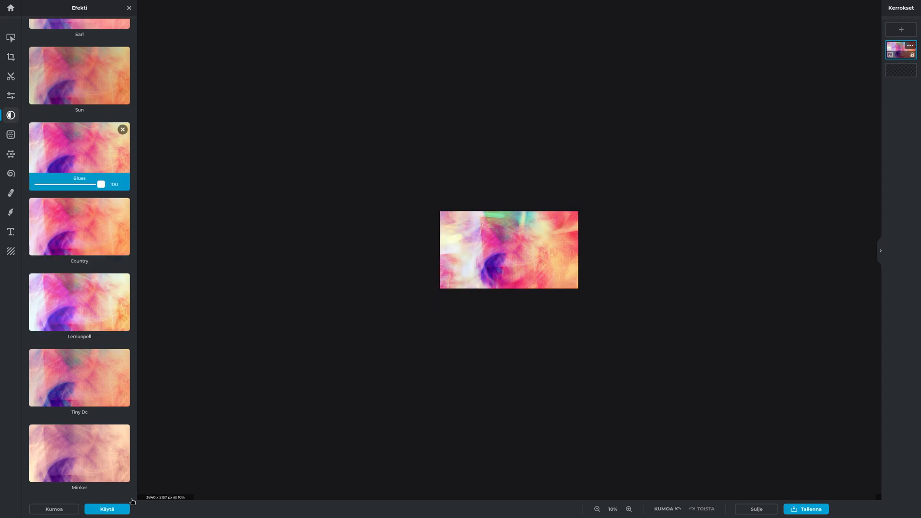
left_click(107, 509)
scroll(524, 312, "up", 5)
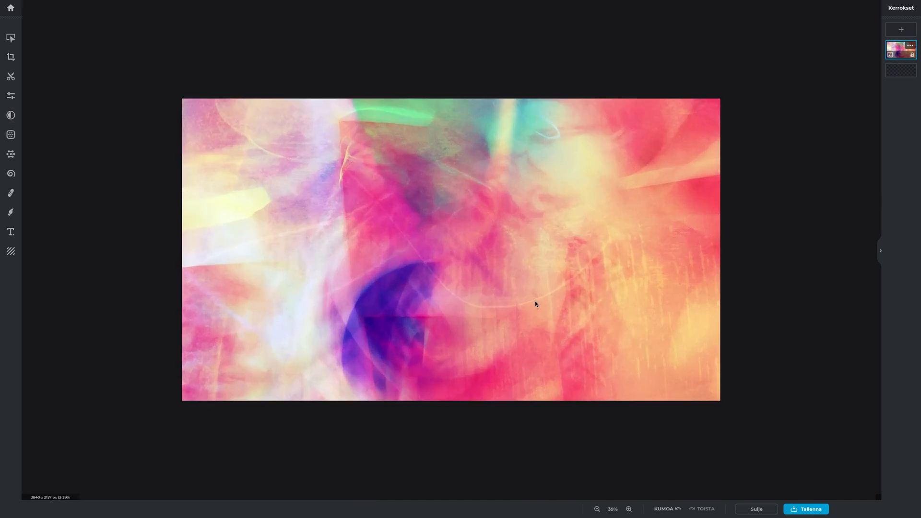
scroll(535, 303, "up", 1)
left_click(810, 508)
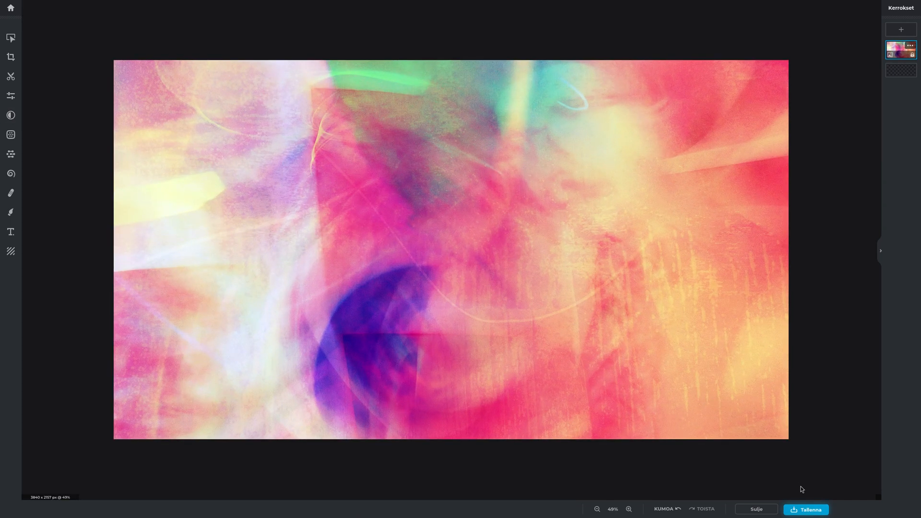
left_click(576, 355)
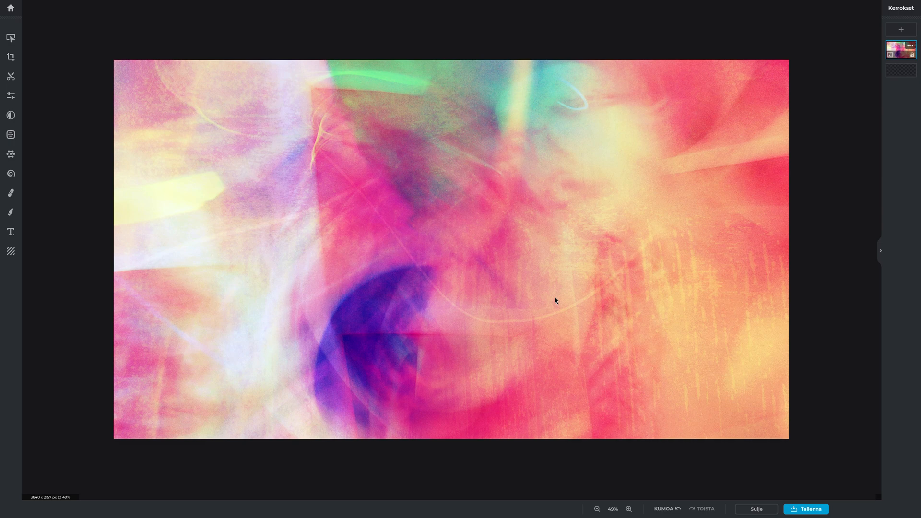
Add the earlier composite IMG_9672(2)(2)(1)(3)(2).png as a new layer above the Tausta layer.
key("super")
left_click(150, 242)
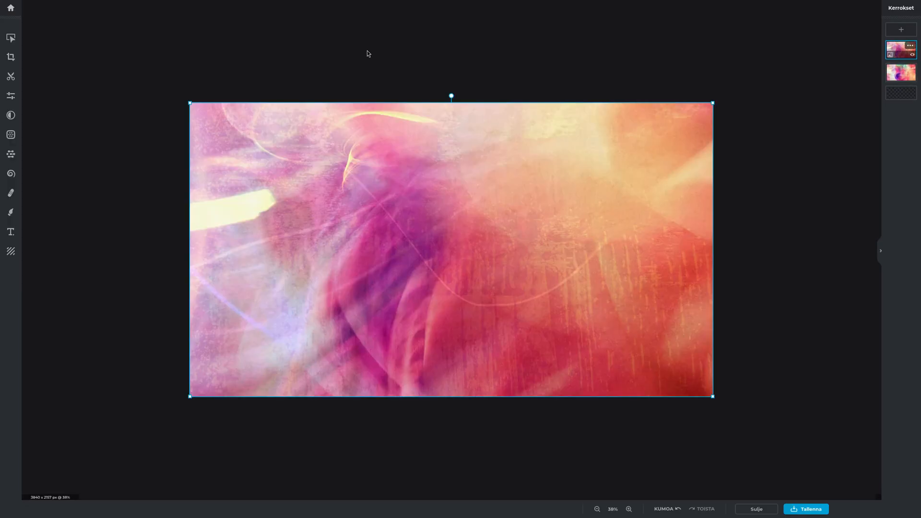
left_click(623, 224)
scroll(614, 246, "down", 3)
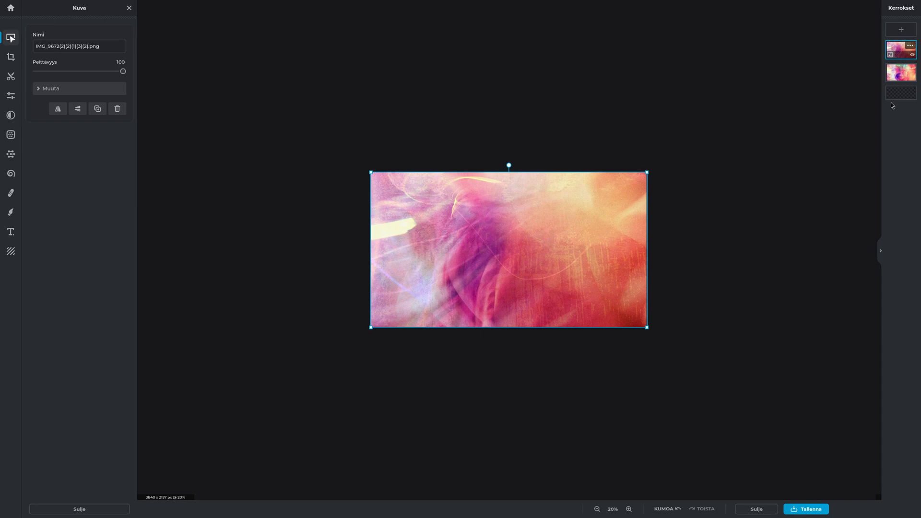
Lower the opacity of the IMG_9672(2)(2)(1)(3)(2).png layer to 29 in its layer settings and reselect that layer.
left_click(910, 45)
left_click_drag(865, 108, 842, 109)
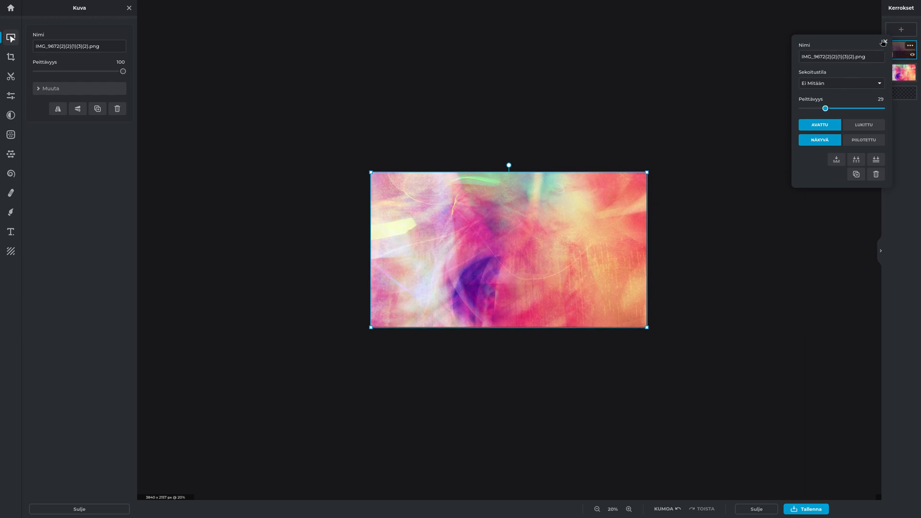
left_click(883, 42)
left_click(813, 214)
scroll(804, 249, "down", 3)
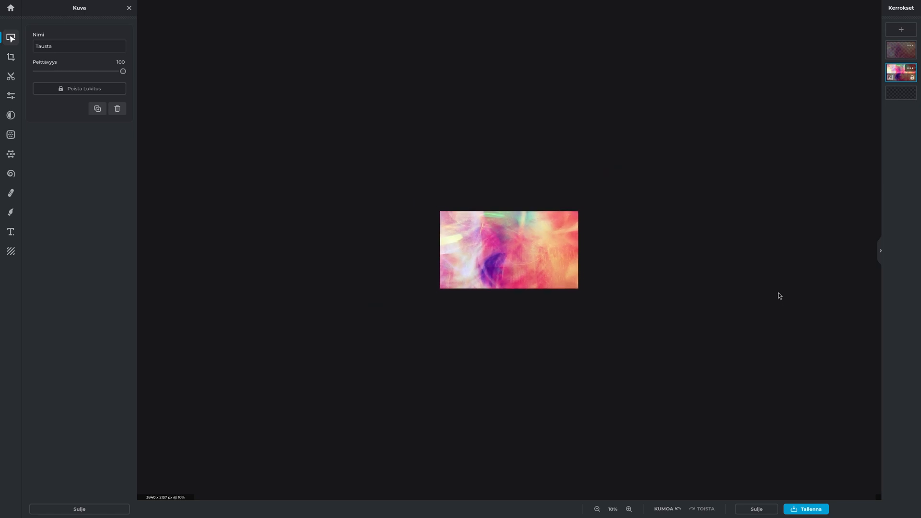
scroll(777, 290, "up", 5)
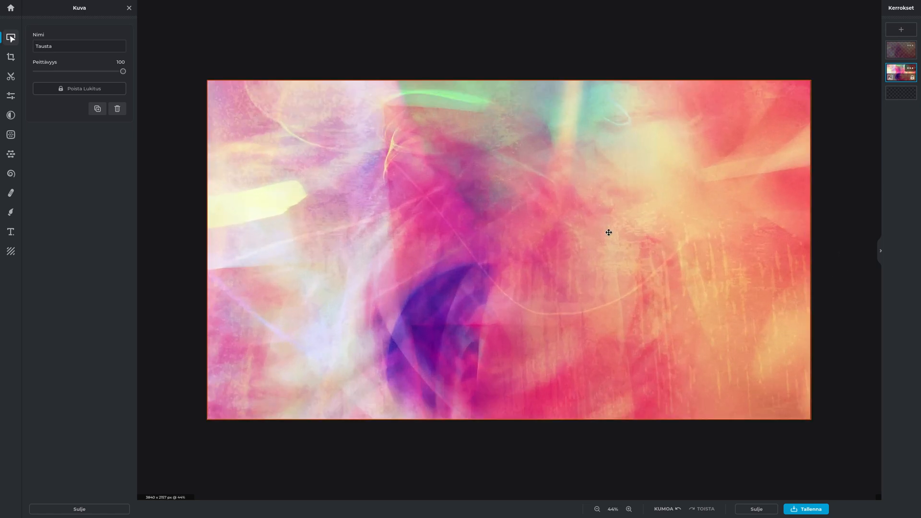
left_click(611, 230)
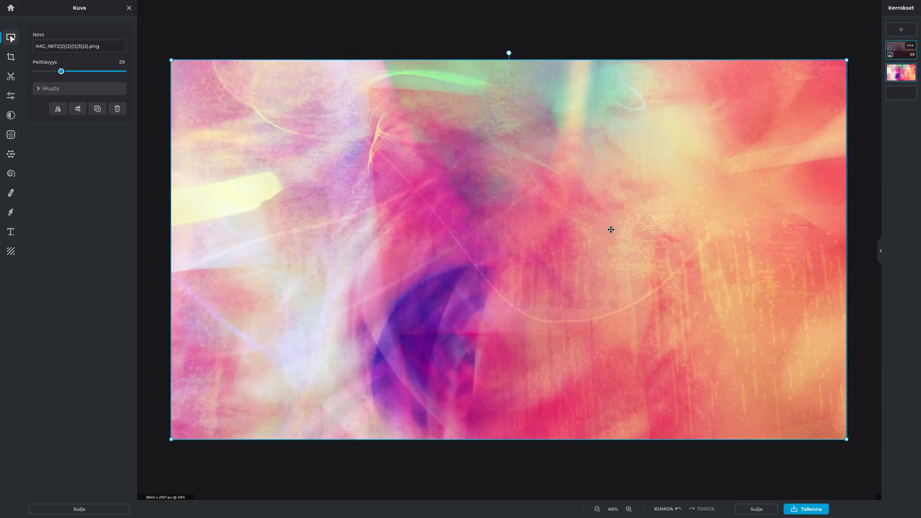
Rotate the IMG_9672(2)(2)(1)(3)(2).png layer slightly clockwise and enlarge it beyond the canvas edges.
scroll(611, 229, "down", 2)
mouse_move(508, 96)
left_mouse_down()
mouse_move(530, 96)
mouse_move(522, 97)
left_mouse_up()
left_click_drag(262, 81, 241, 67)
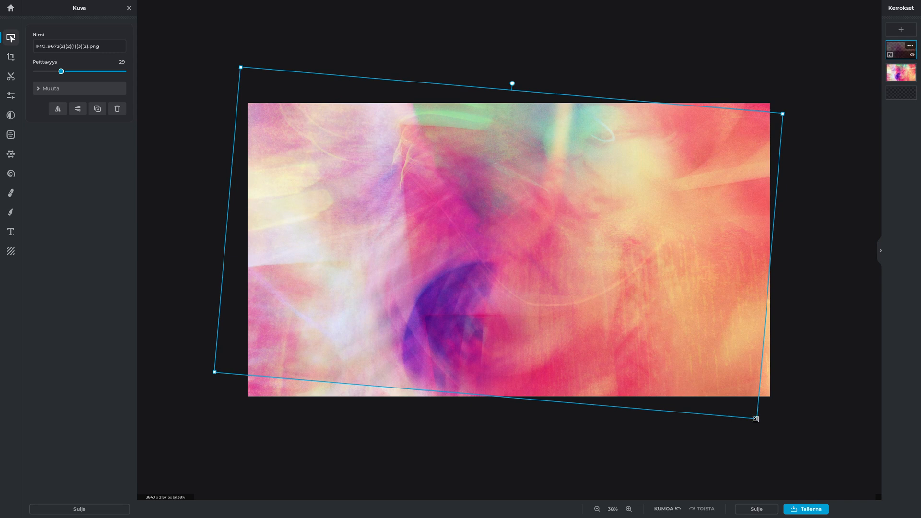
left_click_drag(755, 419, 822, 463)
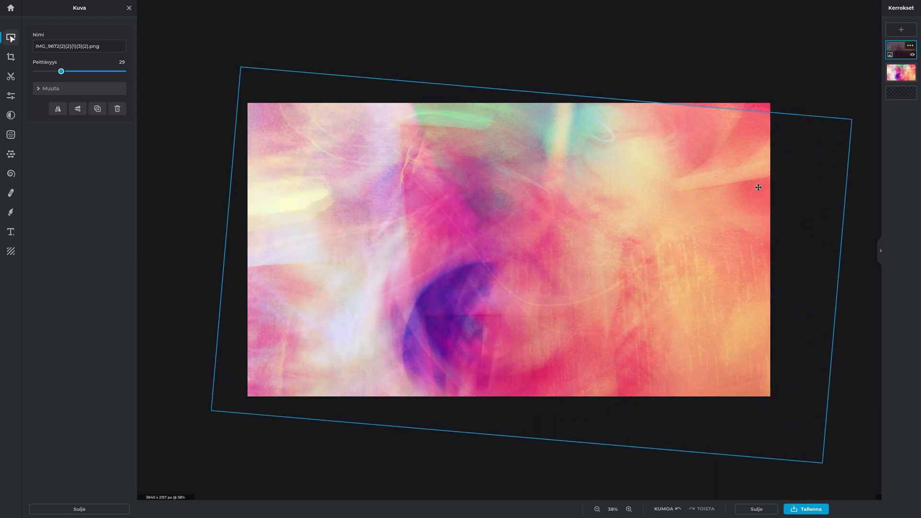
left_click_drag(871, 112, 916, 90)
scroll(475, 320, "down", 8)
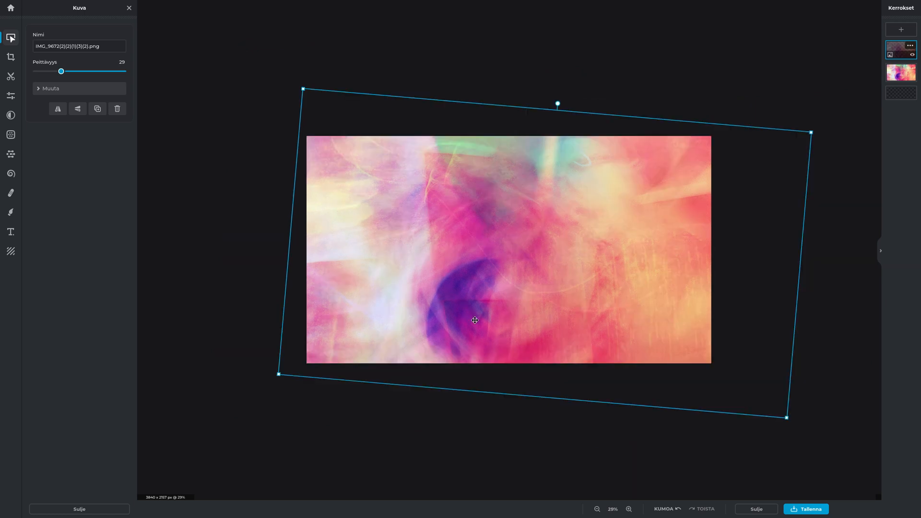
left_click(579, 405)
scroll(580, 405, "down", 3)
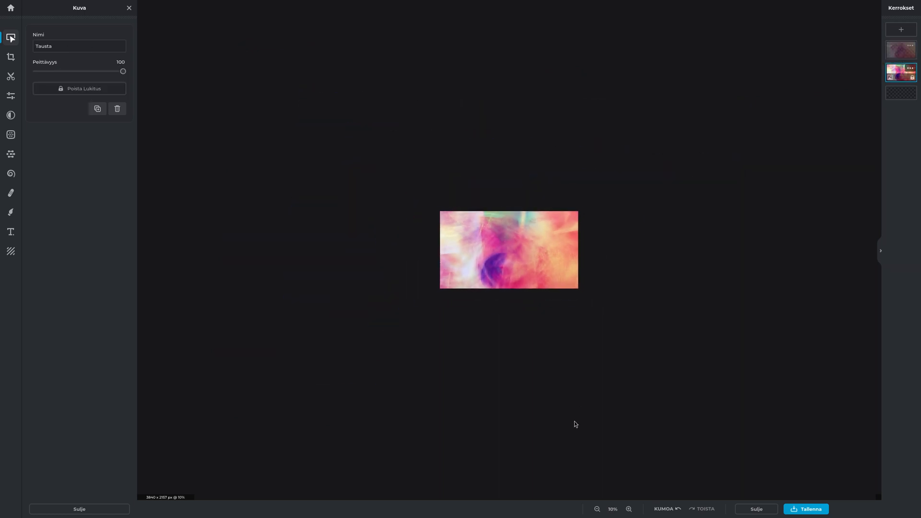
Rotate the overlay layer counterclockwise, enlarge it further and centre it over the canvas so it covers every corner.
left_click(540, 228)
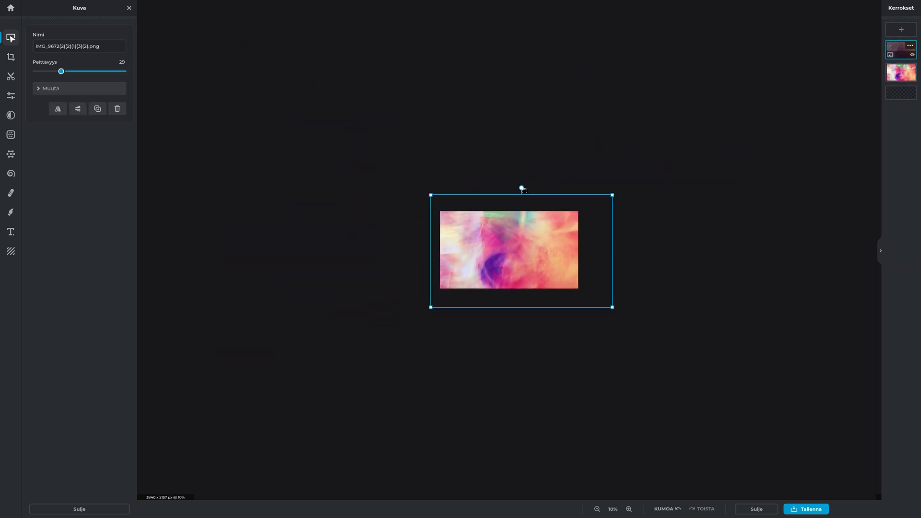
left_click_drag(521, 189, 503, 195)
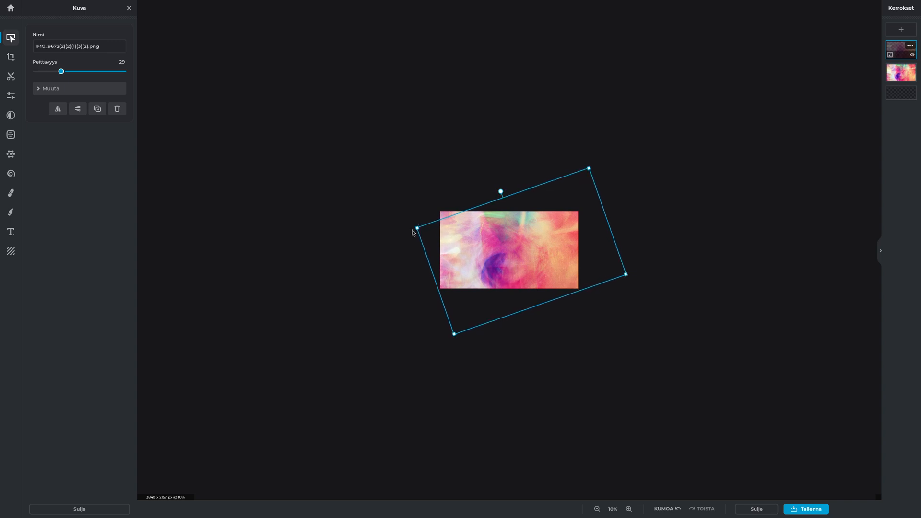
left_click_drag(416, 229, 387, 225)
left_click_drag(473, 246, 493, 247)
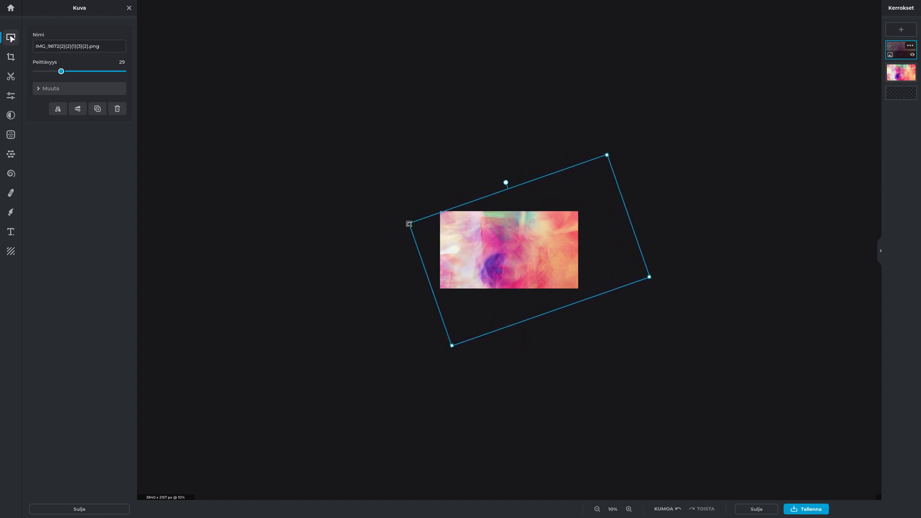
left_click_drag(409, 224, 386, 214)
mouse_move(539, 245)
left_mouse_down()
mouse_move(548, 244)
mouse_move(531, 247)
left_mouse_up()
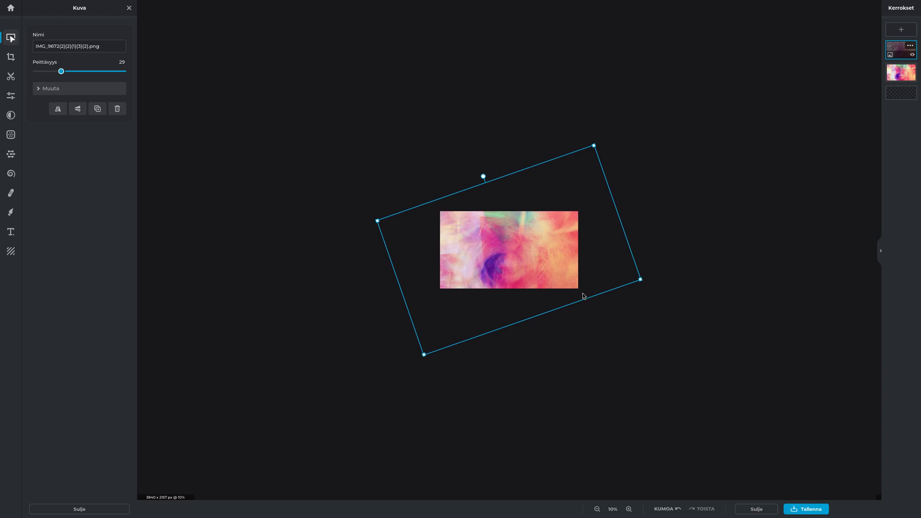
key("super")
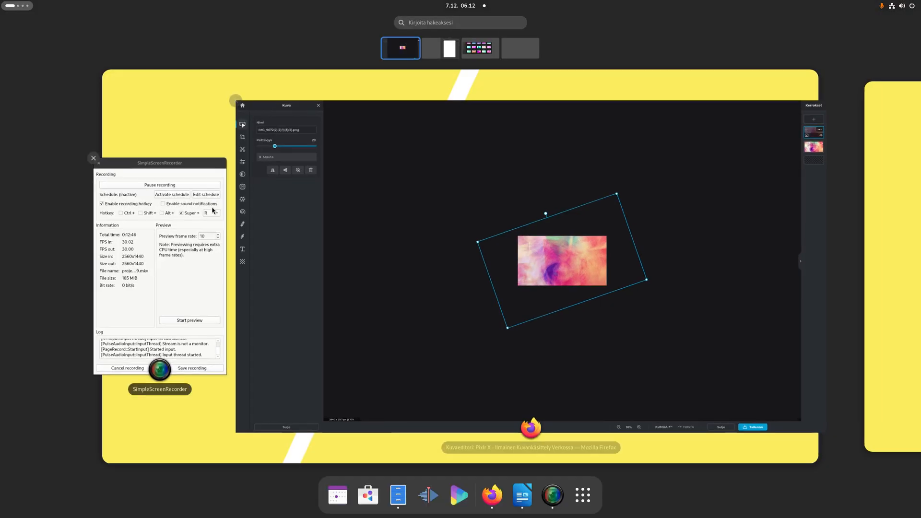
left_click(212, 210)
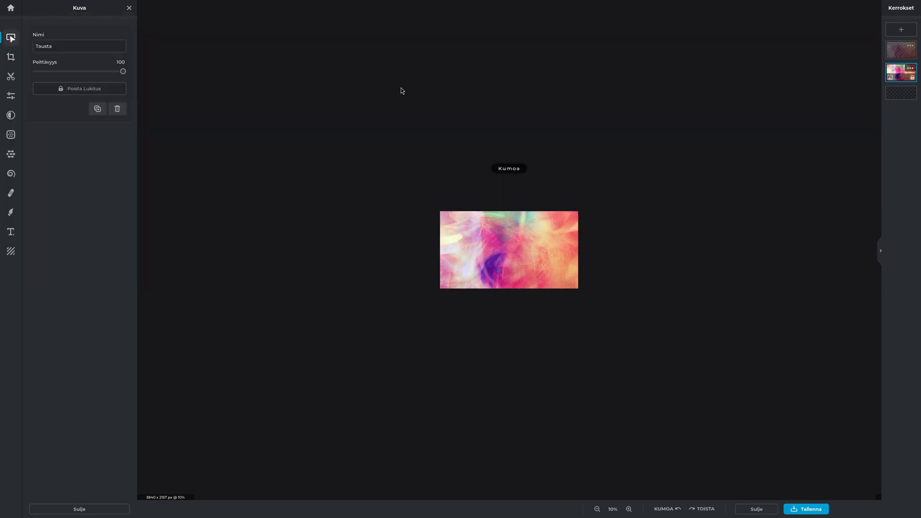
Undo and redo the overlay layer's latest changes to compare the blend before and after its transformation.
scroll(493, 175, "up", 5)
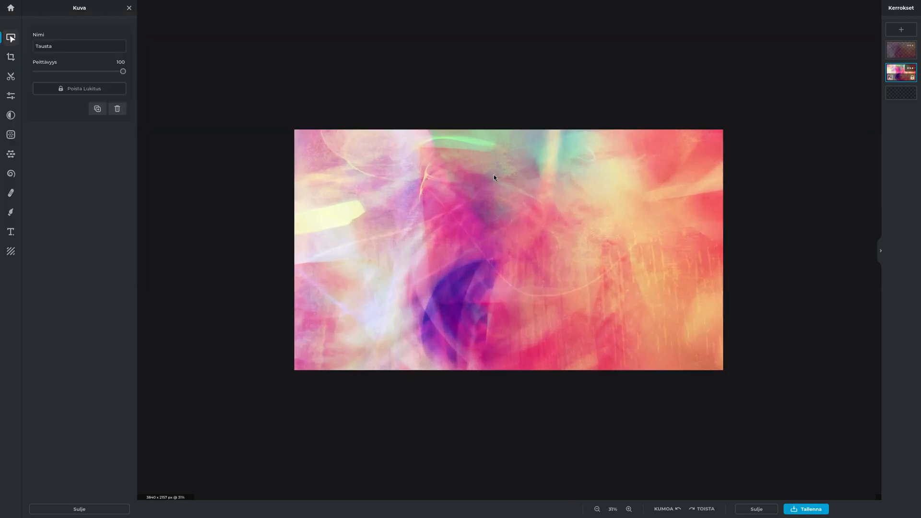
key("ctrl+z")
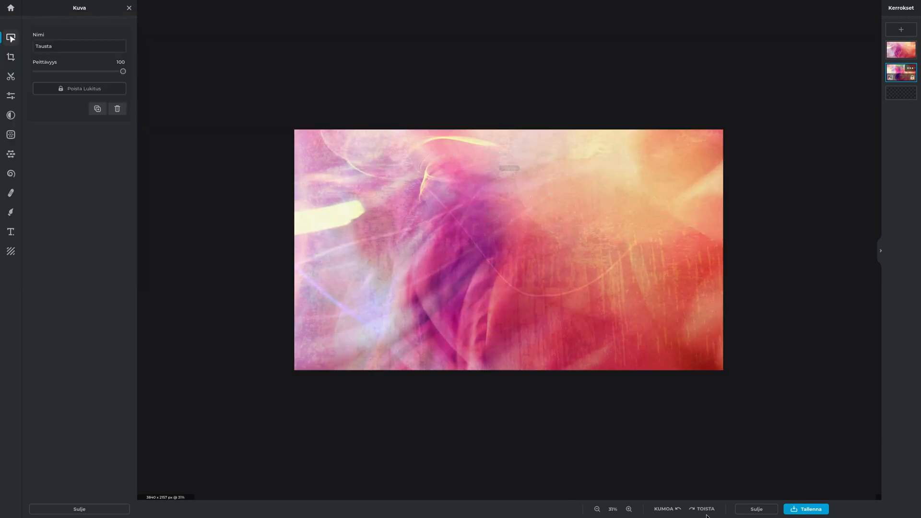
left_click(705, 510)
left_click(706, 509)
scroll(633, 411, "down", 2)
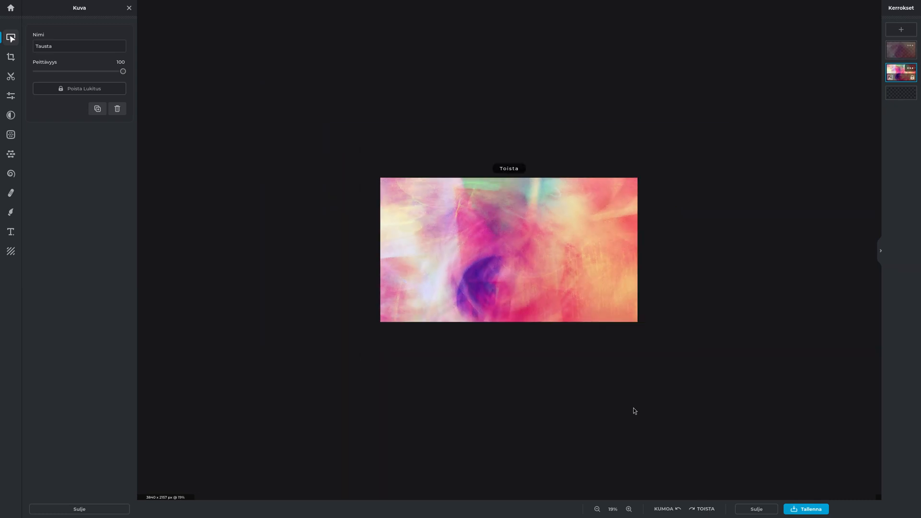
scroll(643, 437, "down", 2)
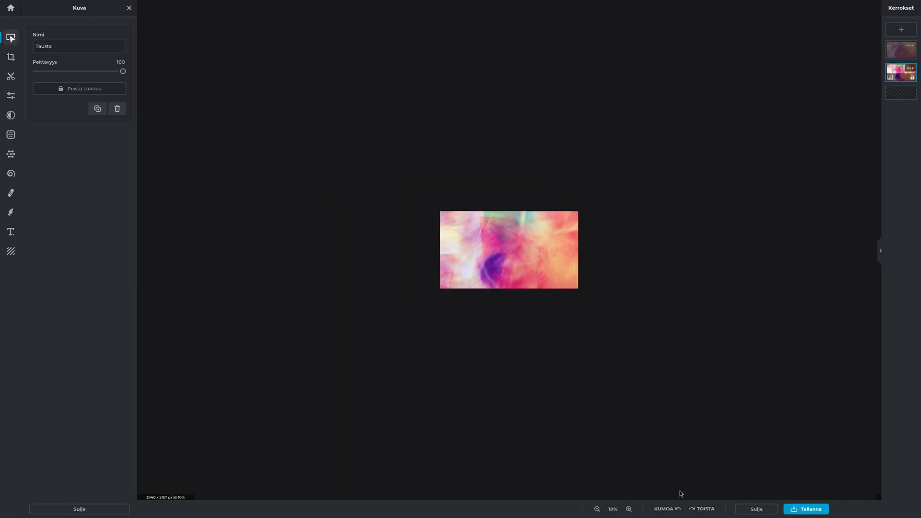
left_click(704, 510)
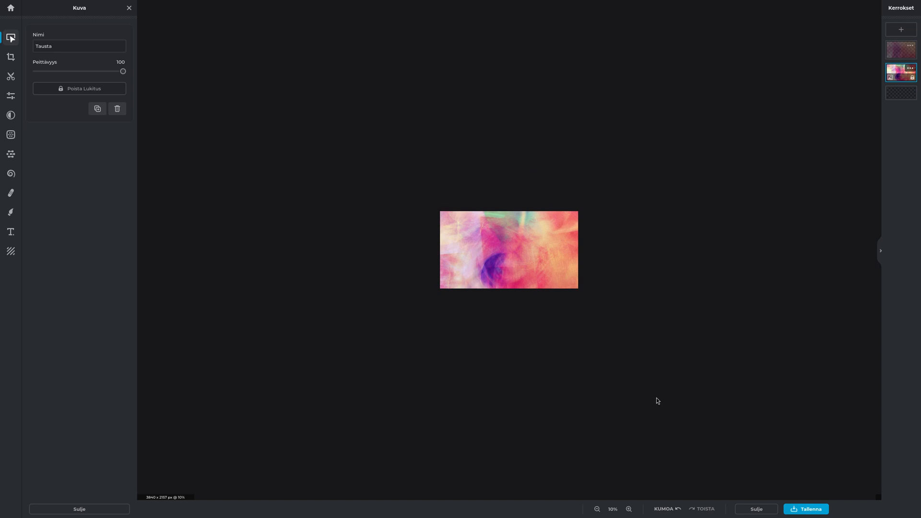
key("ctrl+z")
key("ctrl+z")
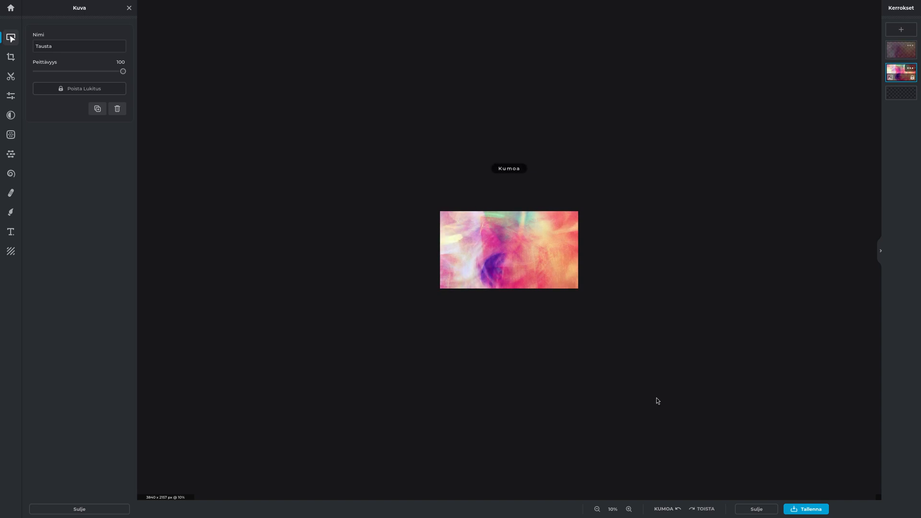
key("ctrl+z")
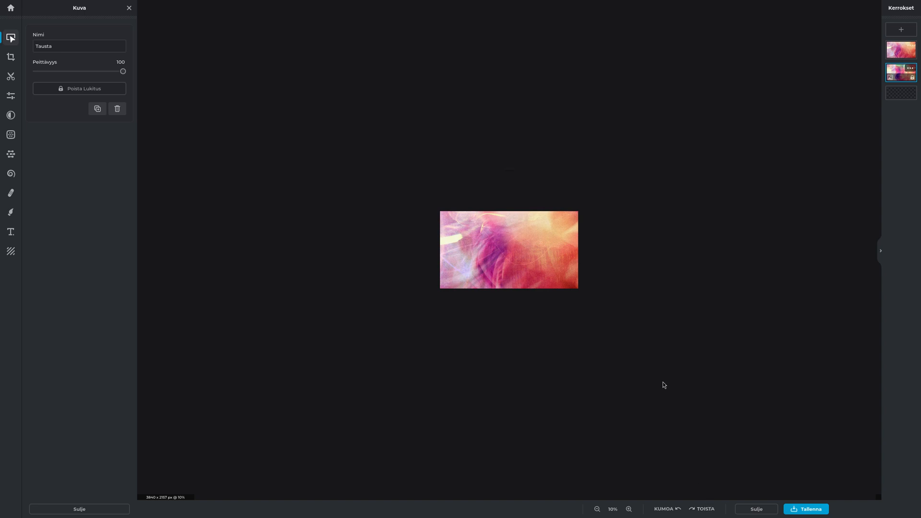
Redo the overlay's opacity change, scaling and rotation, and save the image as a transparent PNG named IMG_9672(2)(2)(1)(3)(3).
scroll(663, 385, "up", 5)
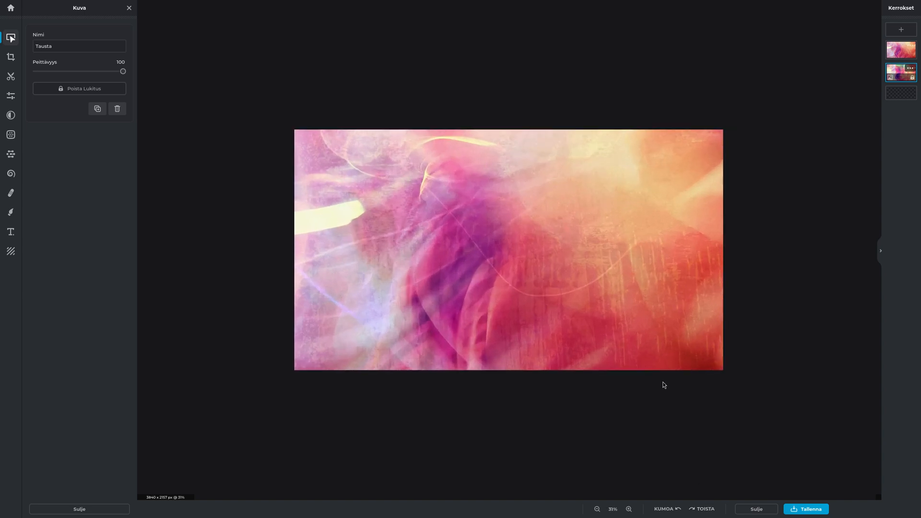
left_click(711, 512)
left_click(710, 513)
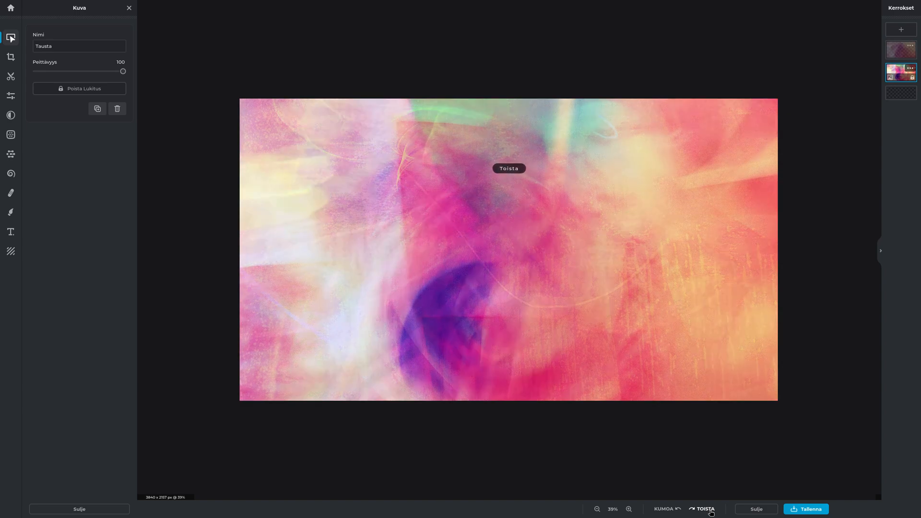
left_click(711, 512)
left_click(668, 513)
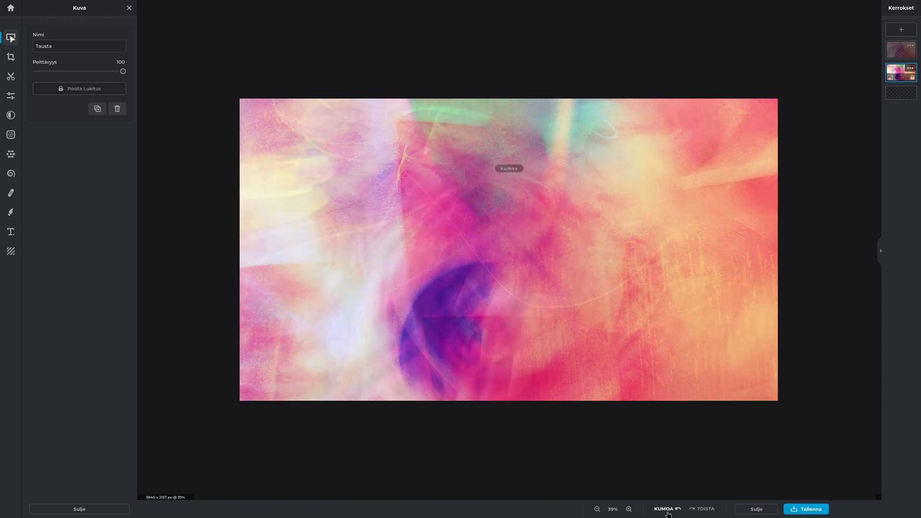
left_click(705, 509)
scroll(691, 456, "down", 3)
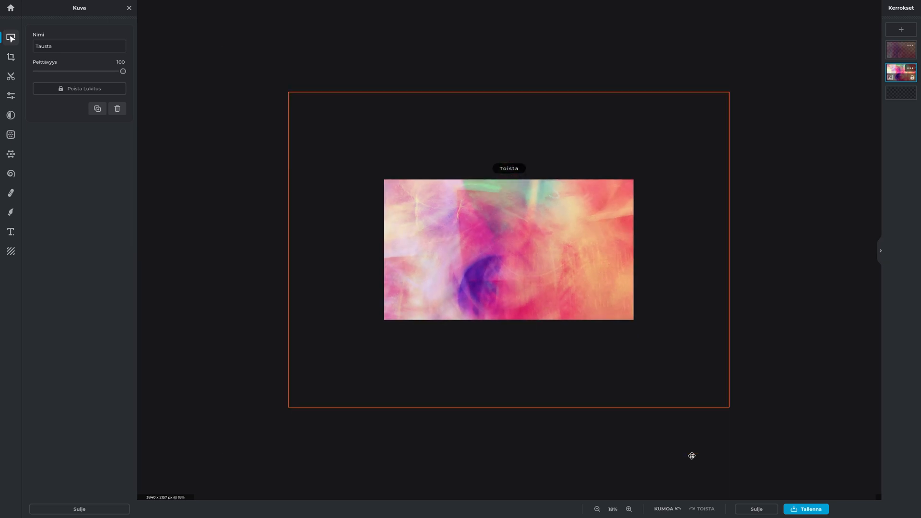
scroll(691, 456, "down", 2)
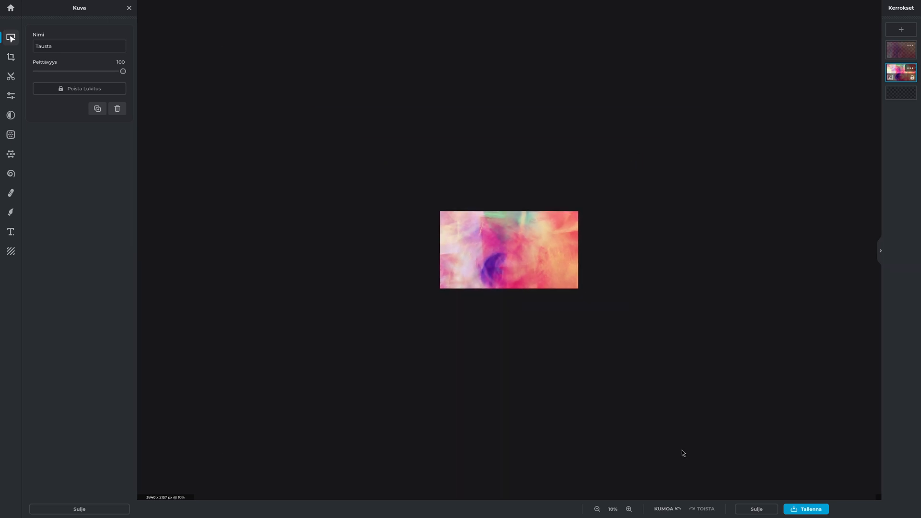
left_click(797, 510)
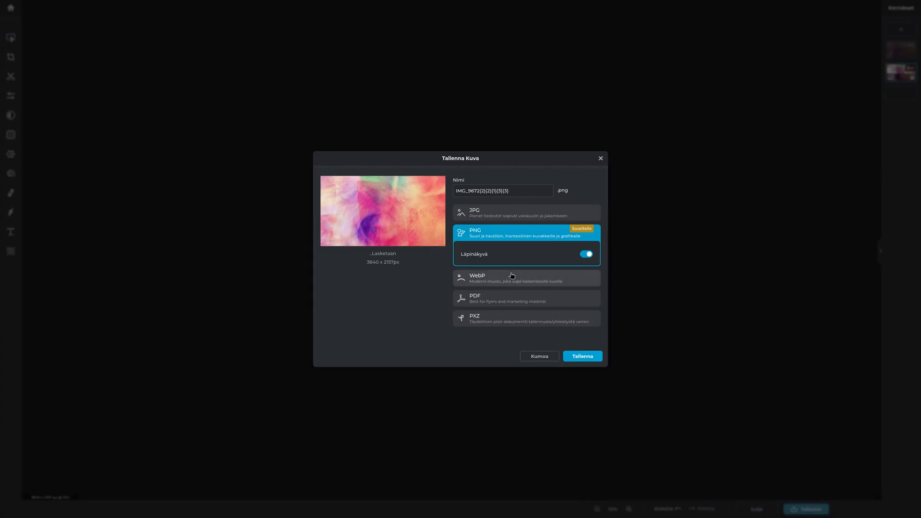
left_click(582, 357)
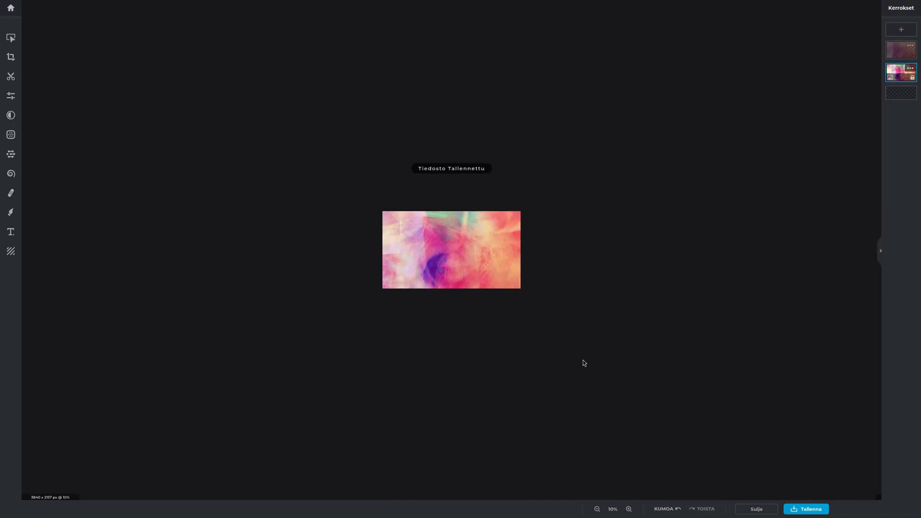
Try to rearrange the upper layers in the stack.
scroll(567, 339, "up", 2)
scroll(567, 338, "up", 3)
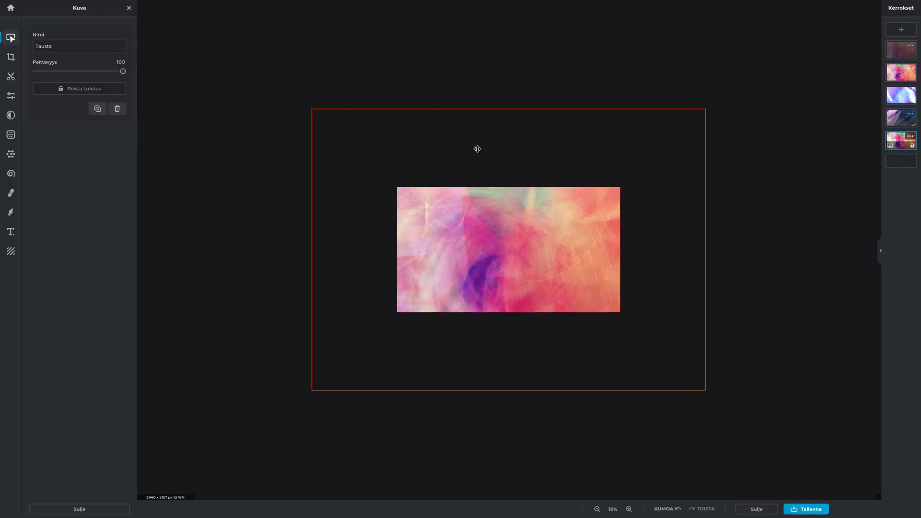
scroll(499, 163, "up", 4)
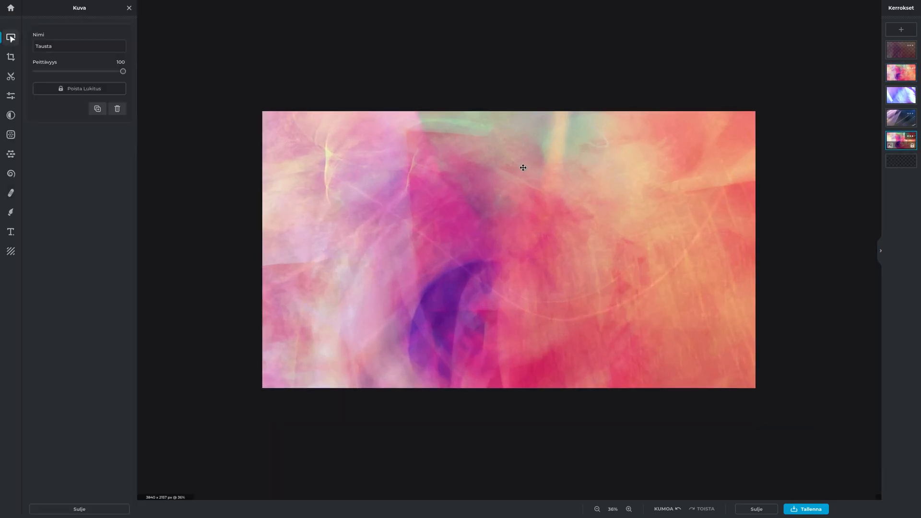
left_click(897, 50)
left_click_drag(901, 72, 902, 53)
left_click_drag(903, 76, 902, 74)
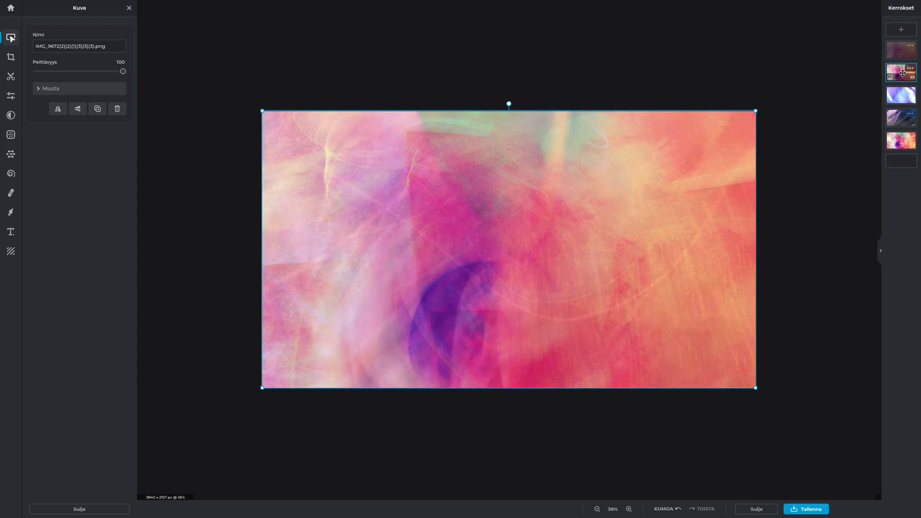
left_click(901, 95)
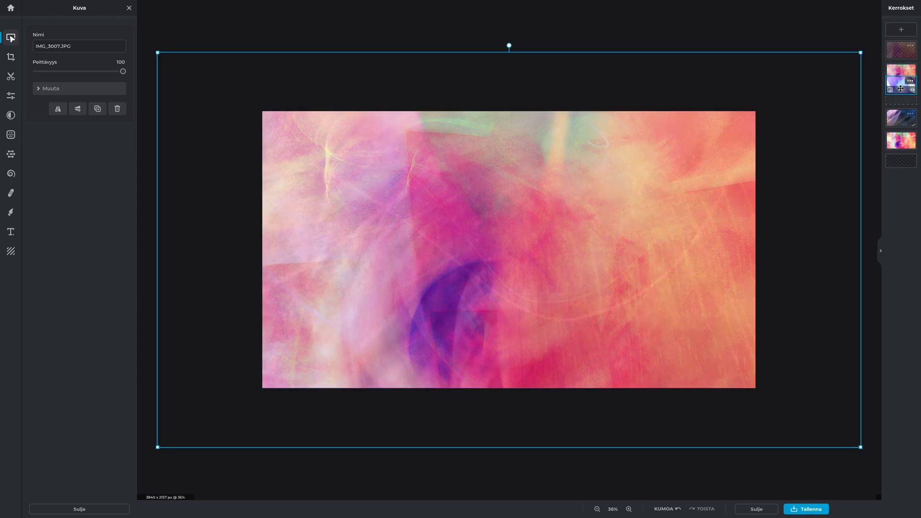
Try out the opacity of the composite layer second from the top and leave it at 100.
left_click(909, 69)
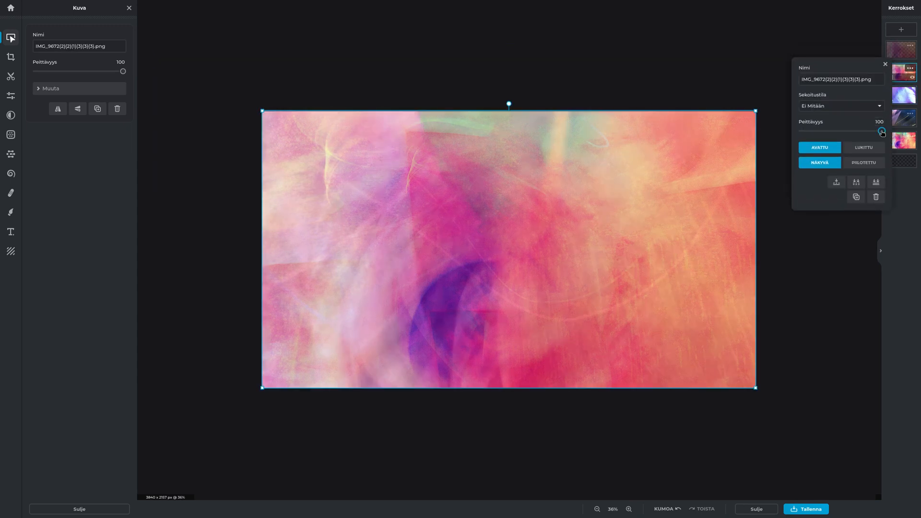
mouse_move(882, 133)
left_mouse_down()
mouse_move(860, 133)
mouse_move(892, 136)
left_mouse_up()
left_click(885, 64)
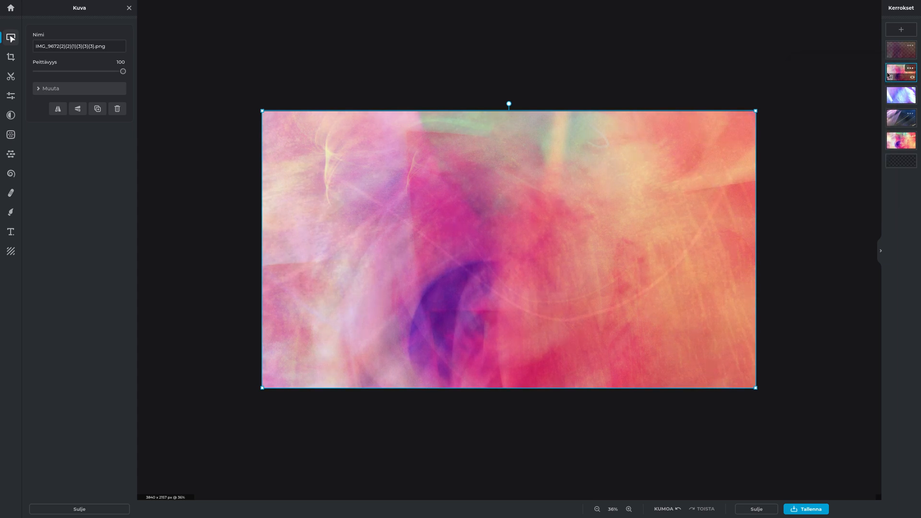
Move the Tausta layer from the lowest position to the top of the layer stack.
left_click(901, 122)
left_click_drag(903, 145, 894, 51)
scroll(769, 254, "down", 5)
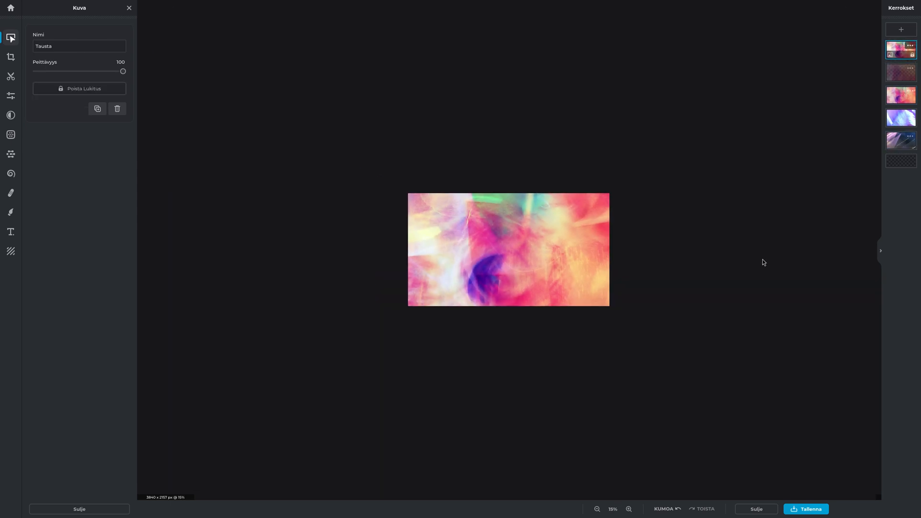
scroll(727, 270, "up", 5)
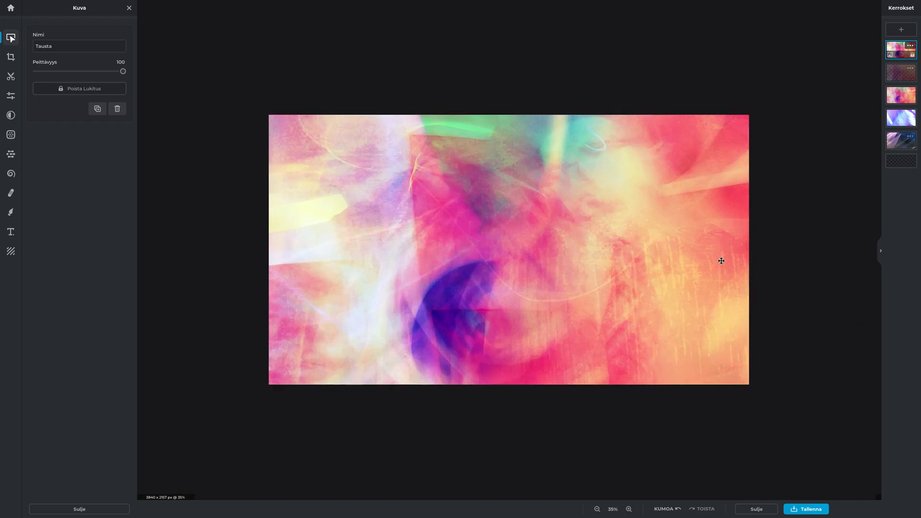
Save the composite image as a PNG with transparency enabled.
left_click(804, 509)
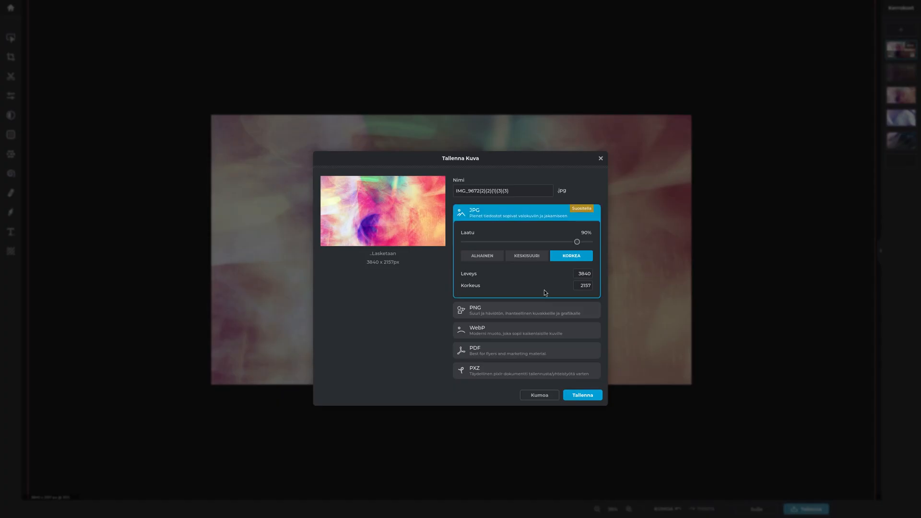
left_click(506, 317)
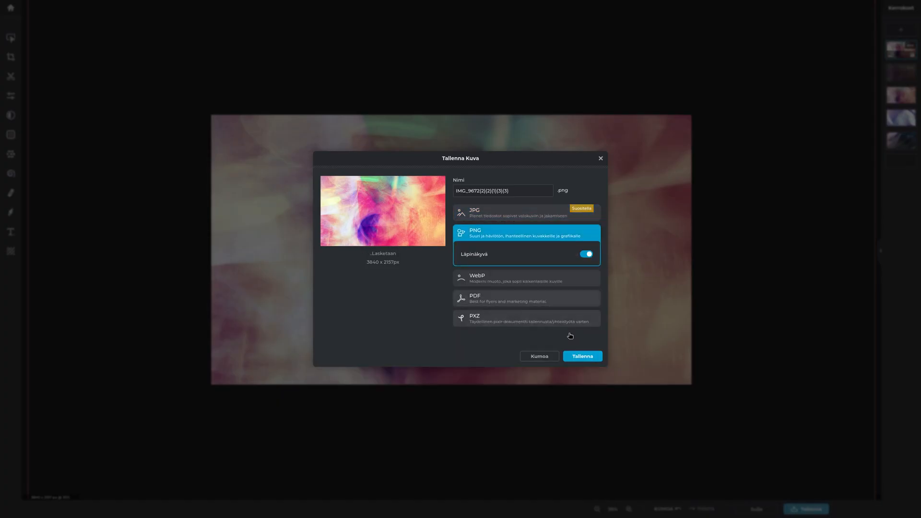
left_click(573, 357)
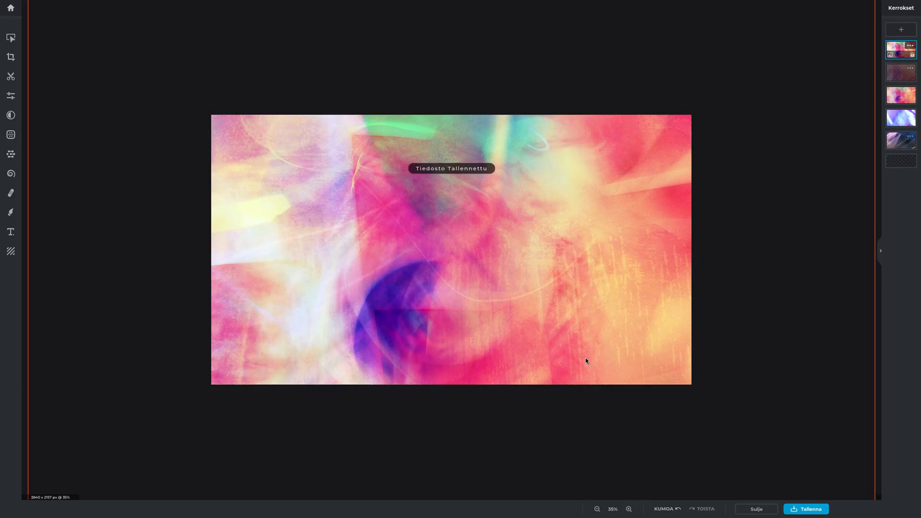
left_click(805, 298)
scroll(806, 297, "down", 5)
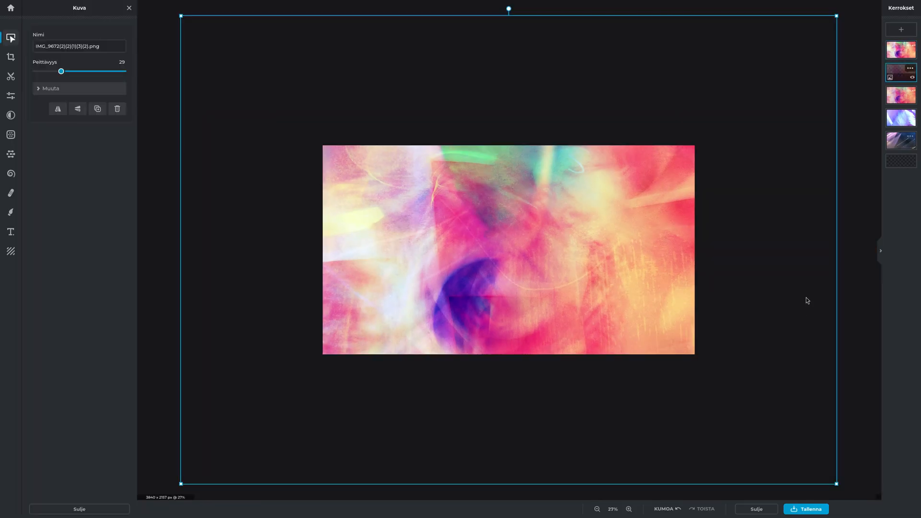
scroll(806, 301, "down", 2)
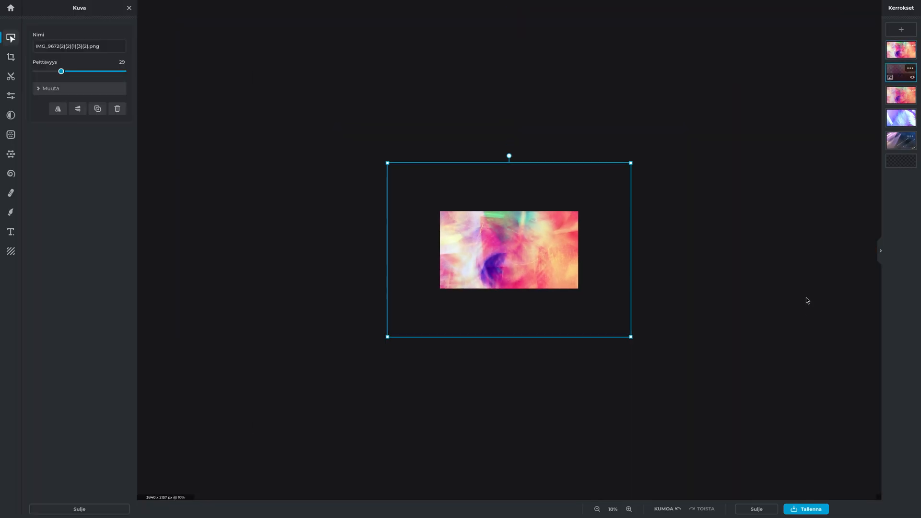
scroll(805, 300, "up", 5)
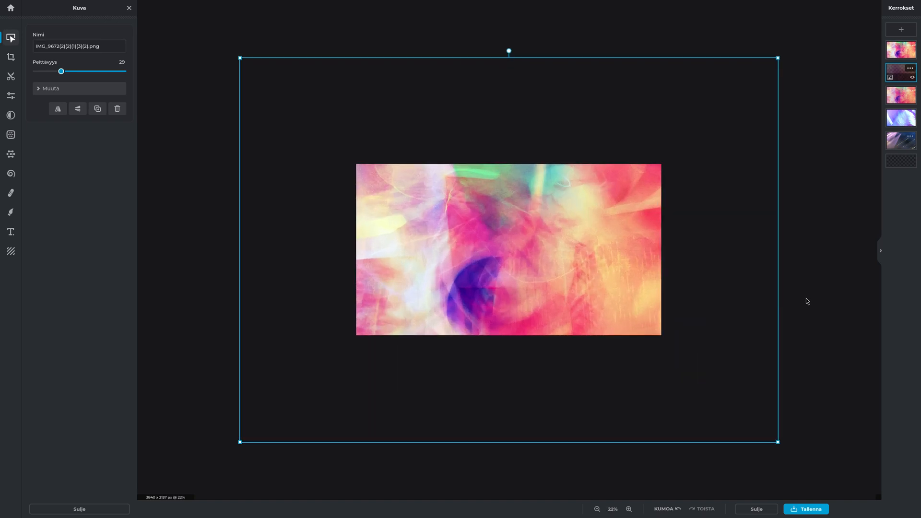
scroll(840, 84, "up", 2)
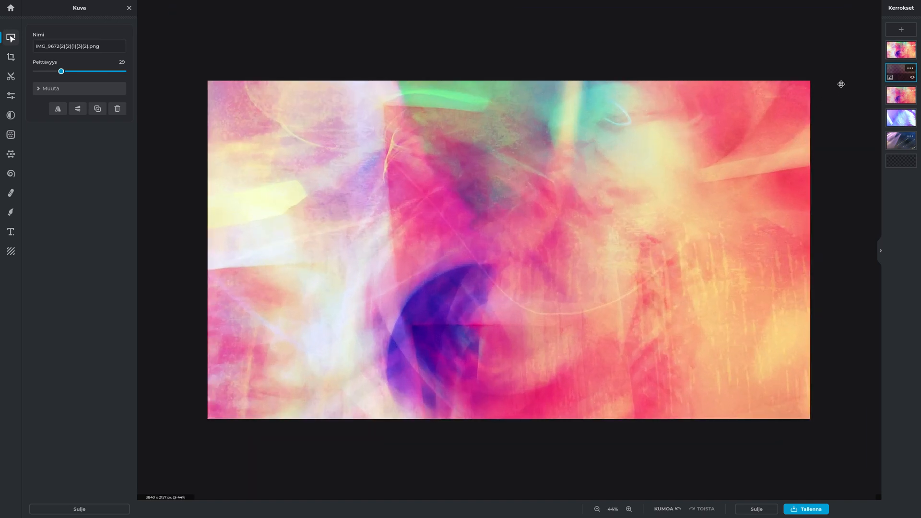
Delete the layer second from the top of the stack and the duplicate colourful layer directly beneath it.
left_click(891, 54)
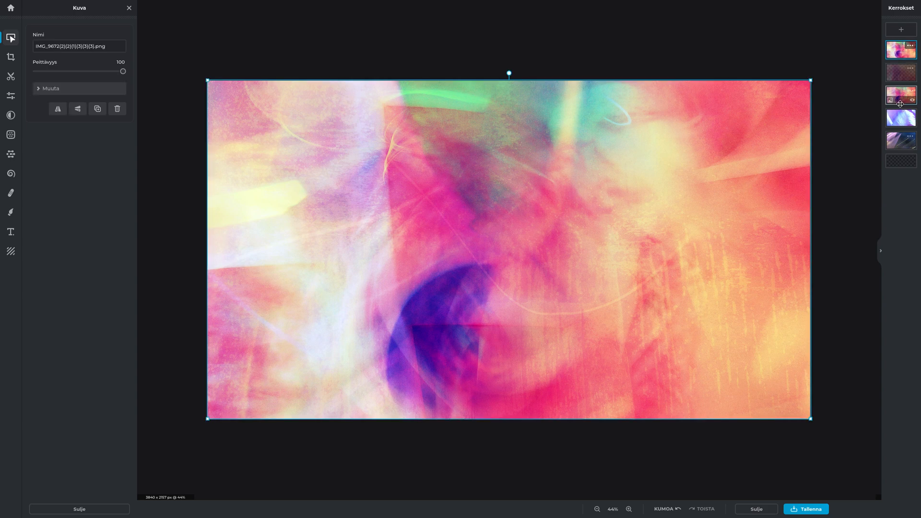
left_click(895, 75)
left_click(909, 68)
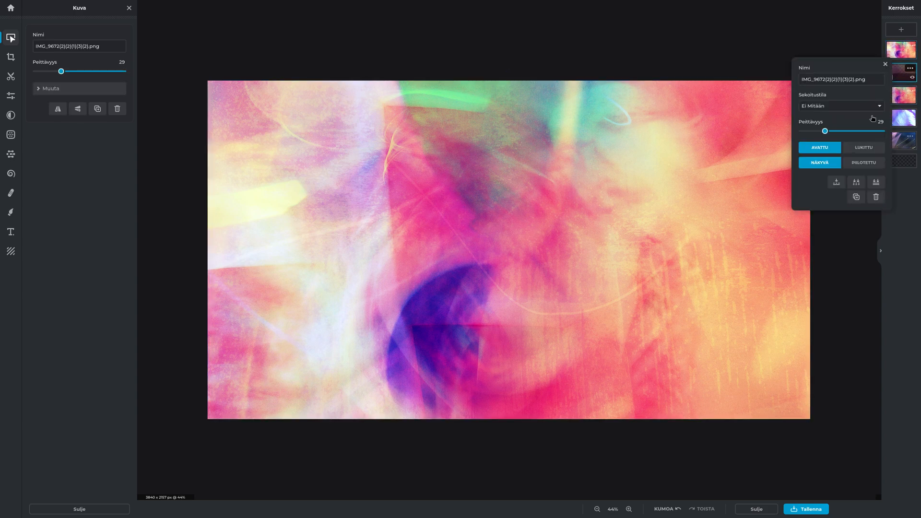
left_click(885, 64)
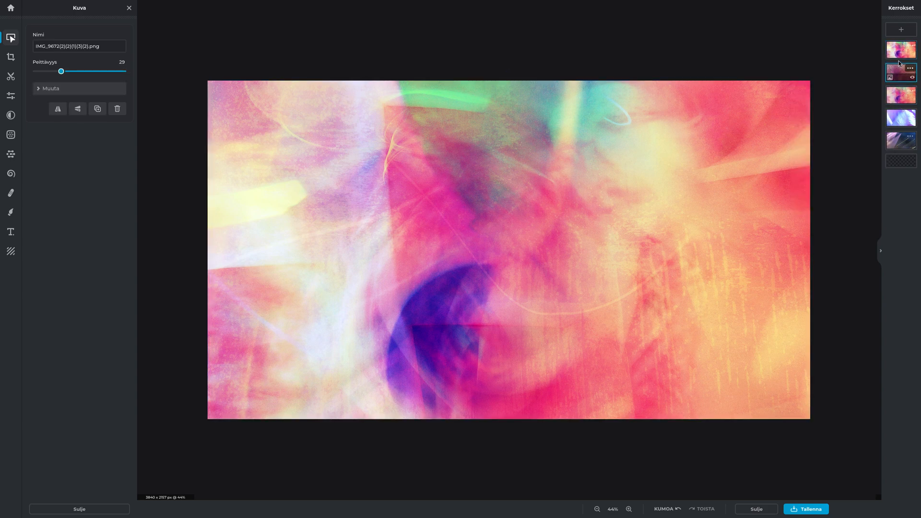
key("Delete")
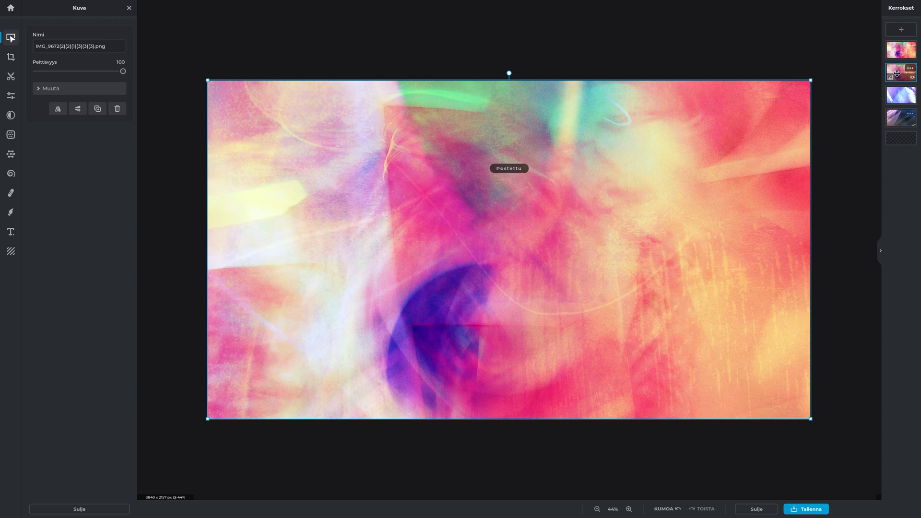
key("Delete")
Set the Tausta layer's opacity to 74 and move the pale purple layer below the dark light-streak layer.
left_click(910, 48)
left_click(861, 109)
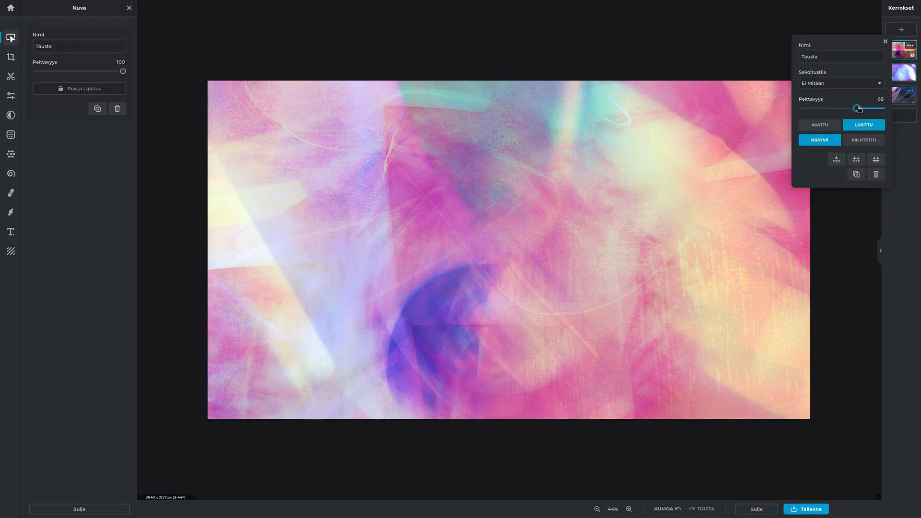
left_click(886, 42)
left_click_drag(900, 73, 900, 94)
left_click(909, 48)
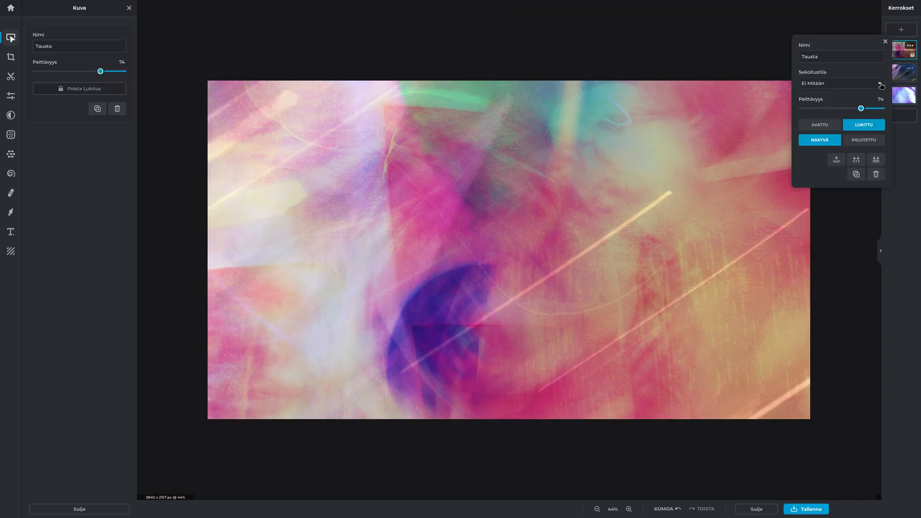
left_click(871, 112)
left_click(884, 41)
Move the dark light-streak layer IMG_2902.JPG above Tausta, to the top of the layer stack.
left_click_drag(900, 72, 898, 51)
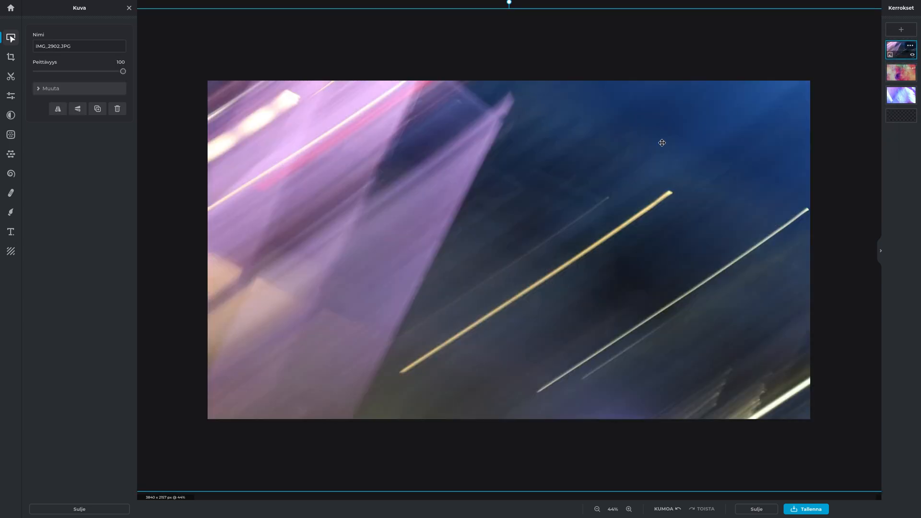
scroll(662, 142, "down", 5)
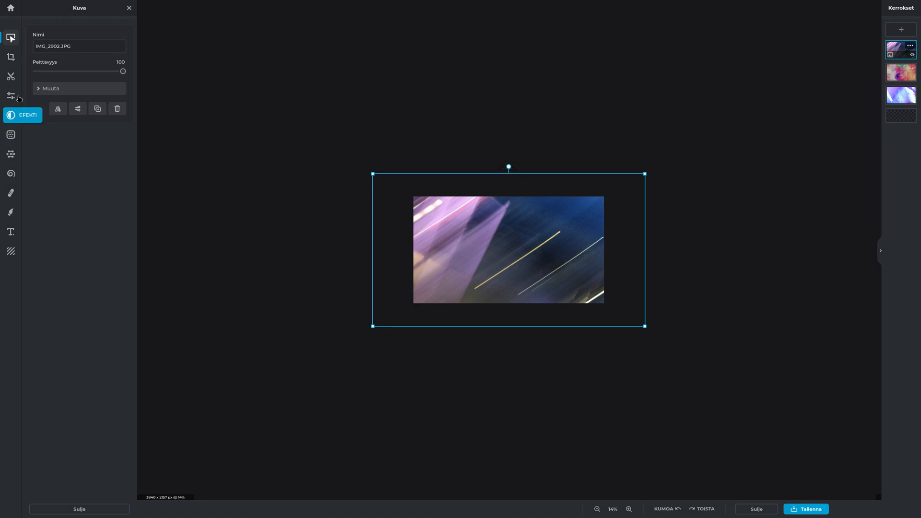
Try the Anne and Sara effects on the IMG_2902.JPG layer.
left_click(11, 115)
left_click(73, 123)
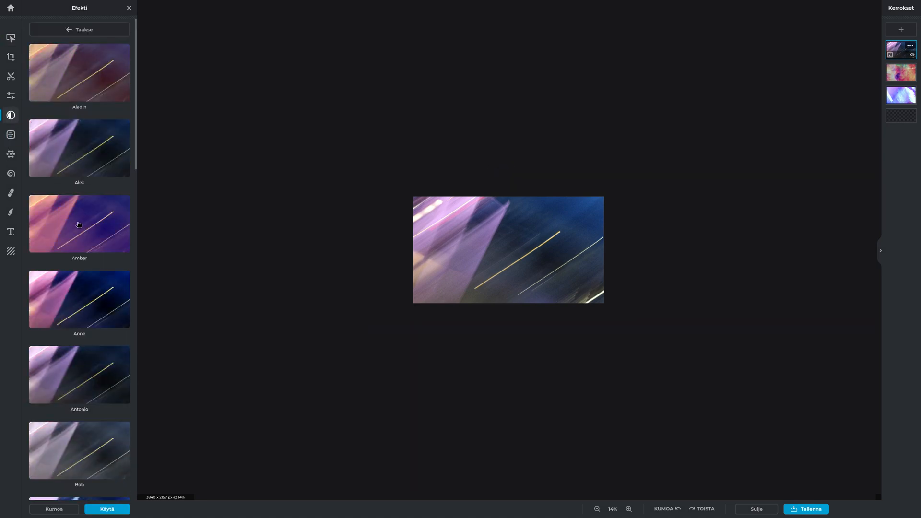
left_click(82, 294)
scroll(81, 288, "down", 10)
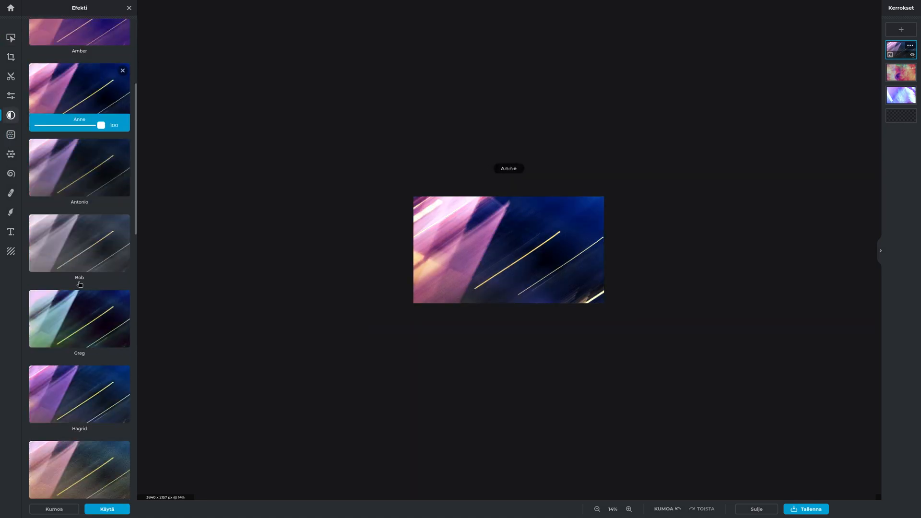
scroll(80, 285, "down", 10)
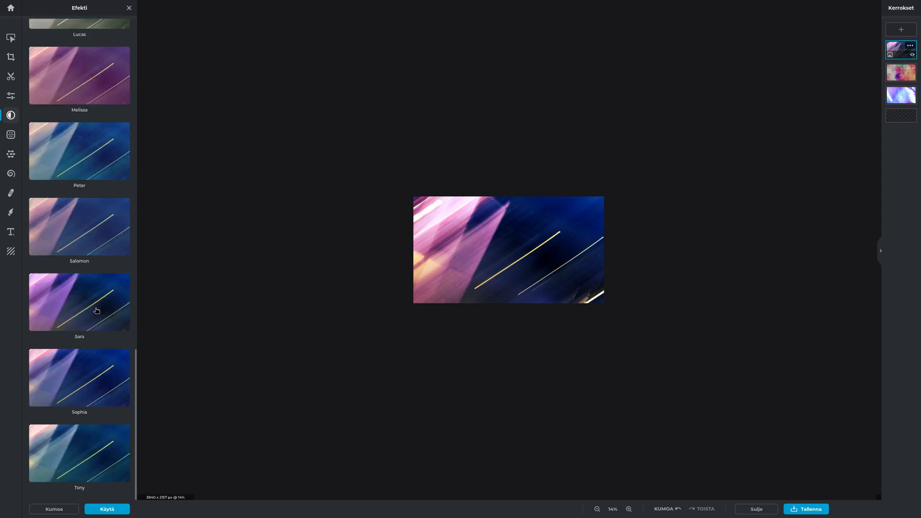
left_click(97, 310)
scroll(88, 192, "up", 10)
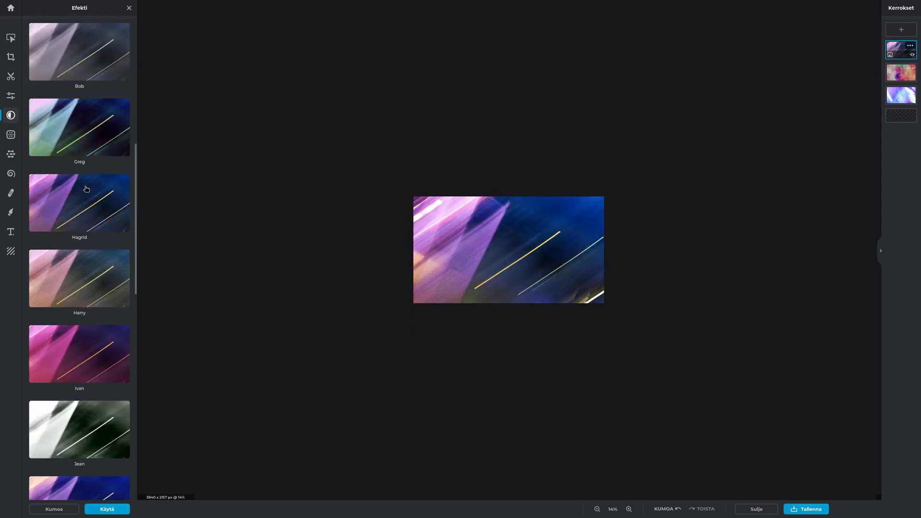
scroll(86, 189, "up", 2)
scroll(398, 253, "up", 4)
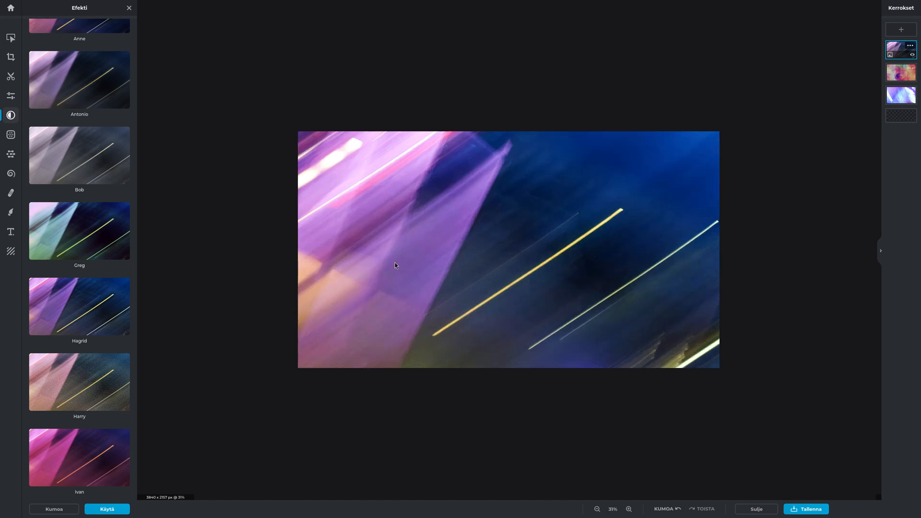
scroll(394, 253, "up", 1)
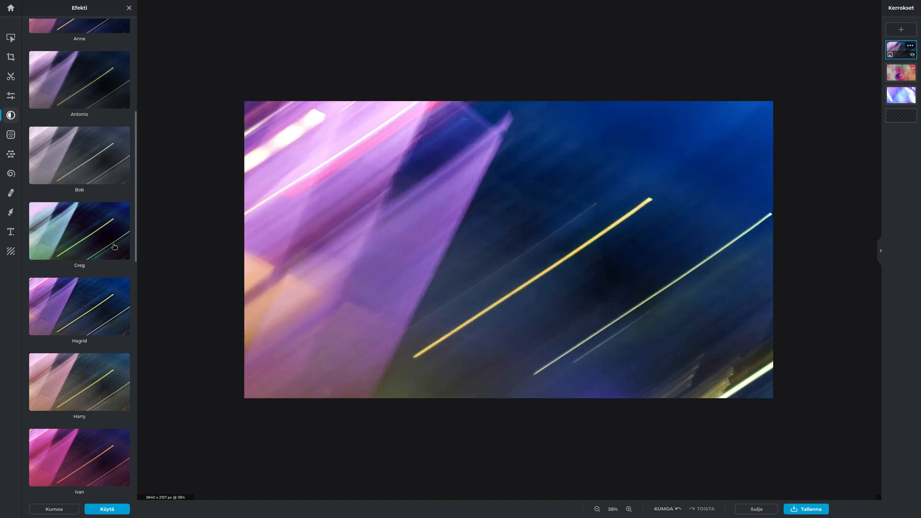
scroll(114, 246, "up", 2)
scroll(111, 247, "down", 4)
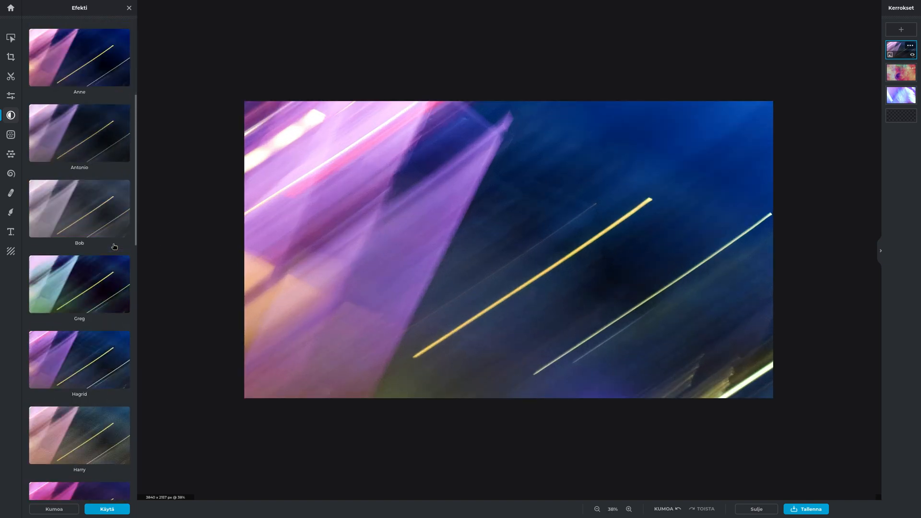
Try the Ivan effect and apply the Hagrid effect to the IMG_2902.JPG layer.
left_click(92, 335)
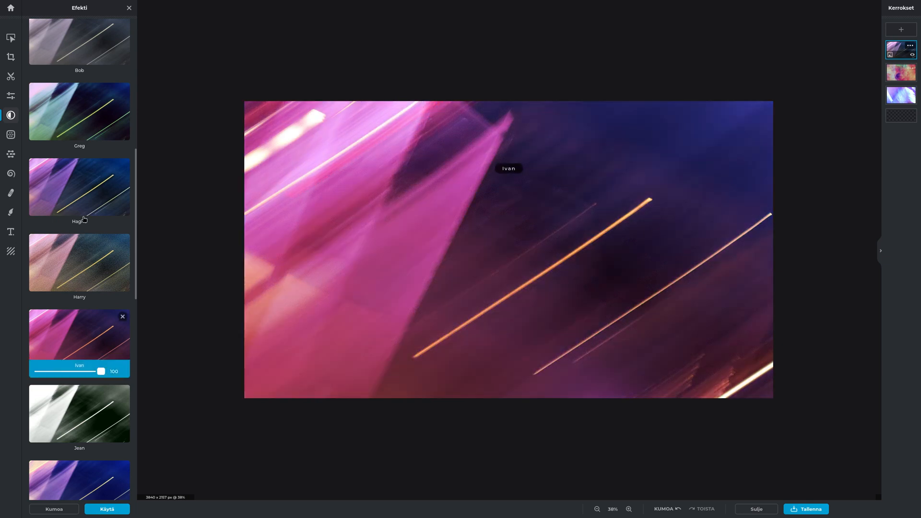
left_click(89, 192)
scroll(106, 259, "up", 5)
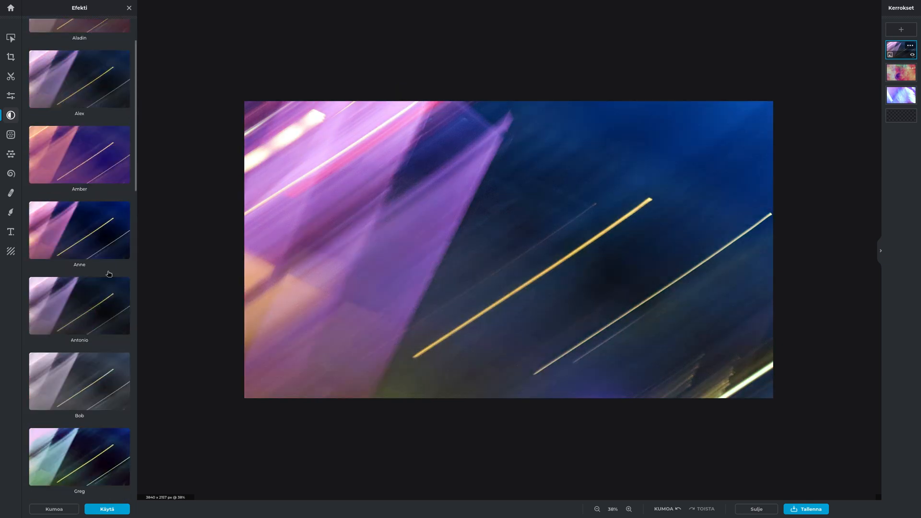
left_click(107, 508)
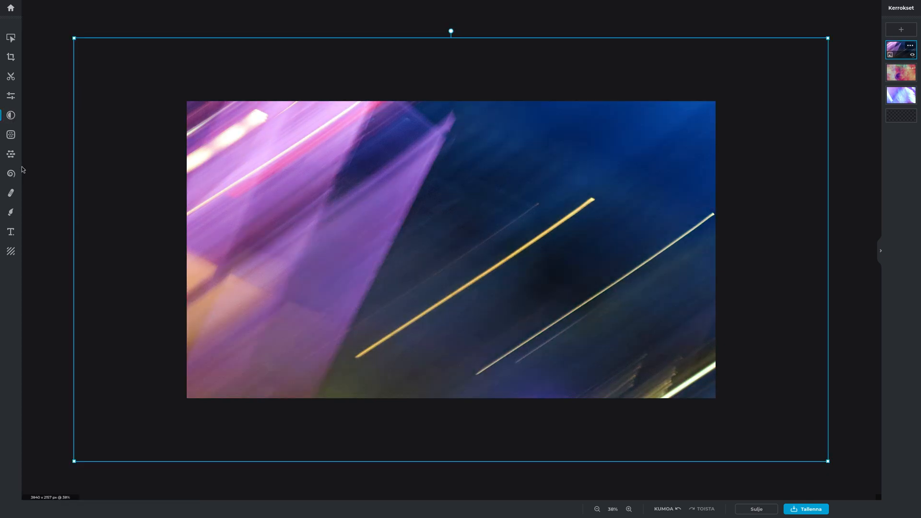
Browse the effect presets from Frank to Atonic for the light-streak layer and close them without choosing one.
left_click(11, 115)
scroll(60, 317, "down", 4)
left_click(65, 477)
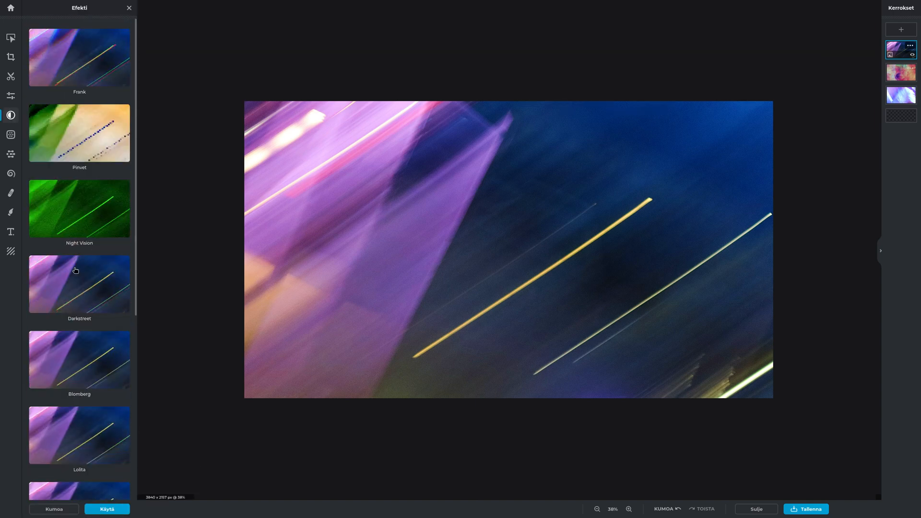
scroll(79, 261, "down", 1)
scroll(82, 255, "down", 1)
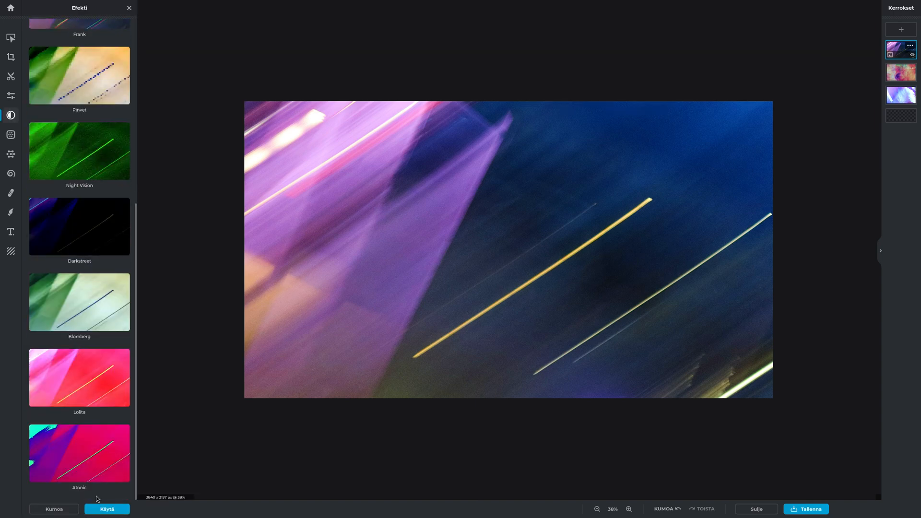
left_click(101, 509)
Move the IMG_2902.JPG layer back below the Tausta layer and set Tausta's opacity to 82.
left_click_drag(899, 55, 900, 80)
left_click(906, 50)
left_click(909, 46)
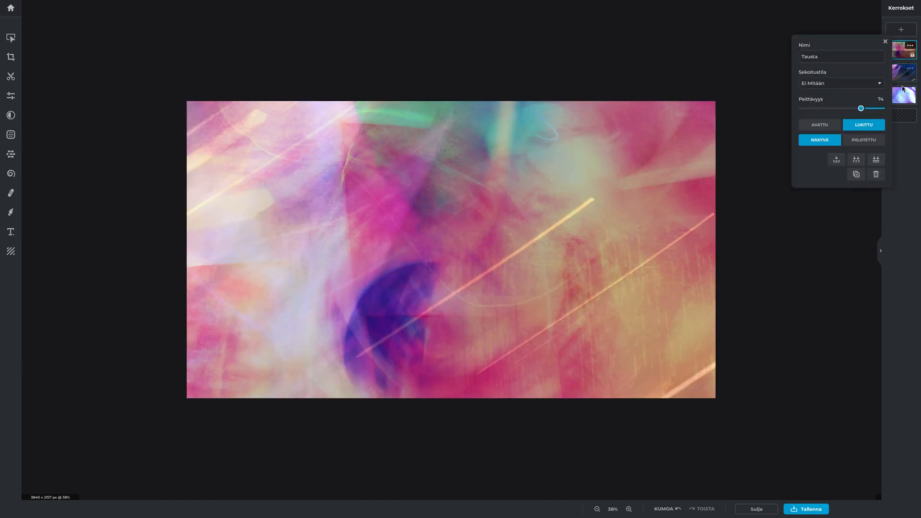
left_click(874, 110)
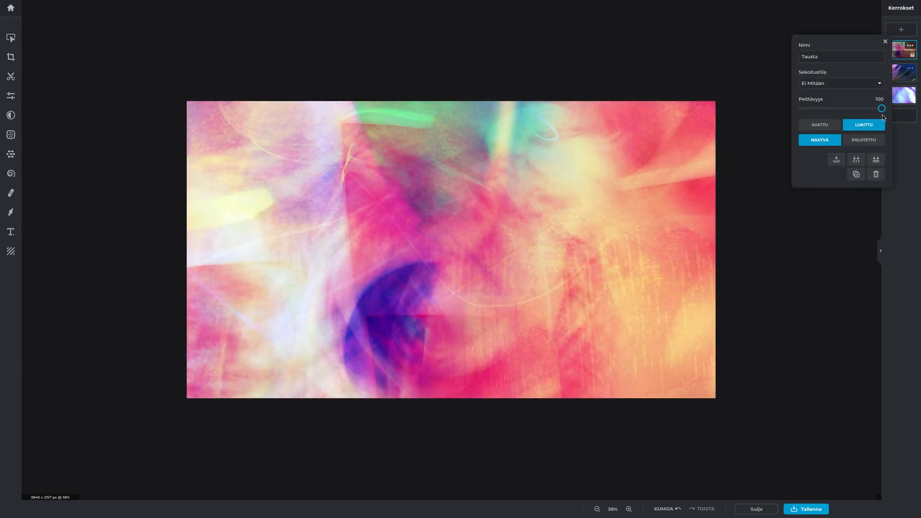
left_click_drag(878, 117, 872, 117)
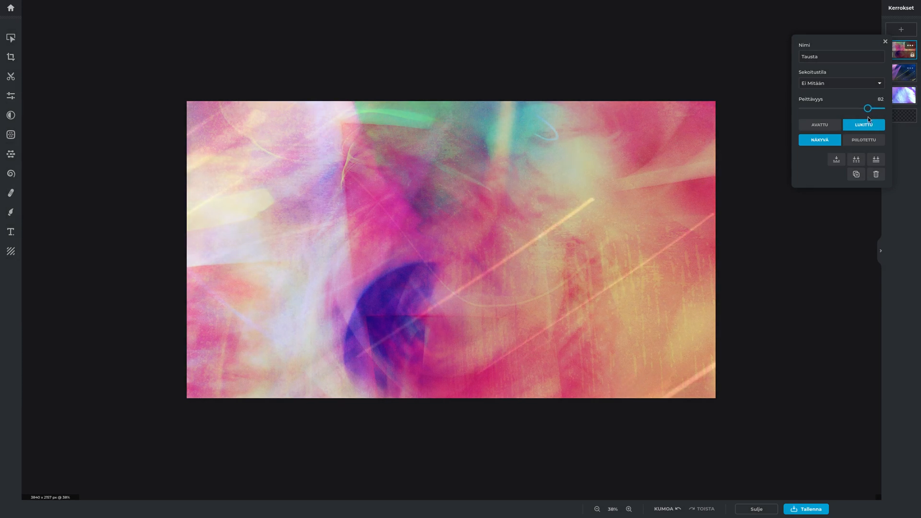
left_click(838, 381)
Save the new light-streak version of the image as a PNG.
scroll(837, 378, "down", 7)
scroll(810, 356, "down", 2)
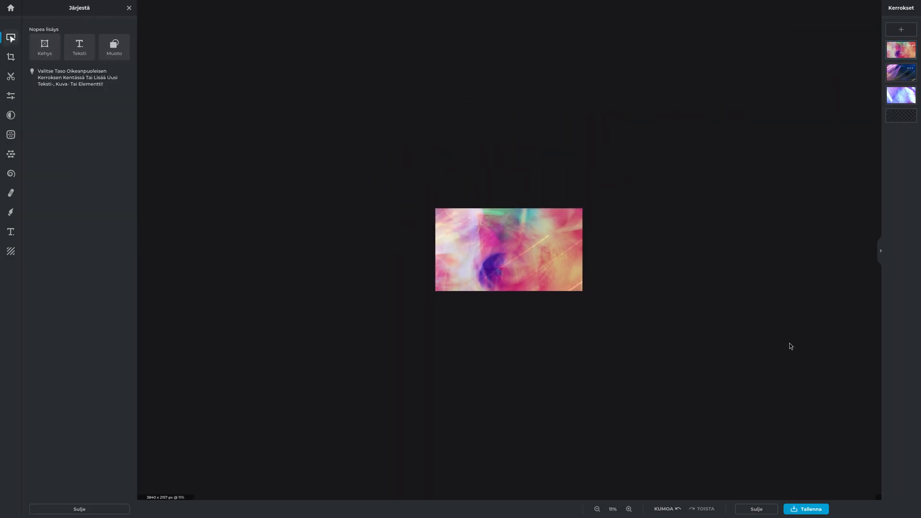
scroll(790, 346, "down", 1)
scroll(765, 349, "up", 9)
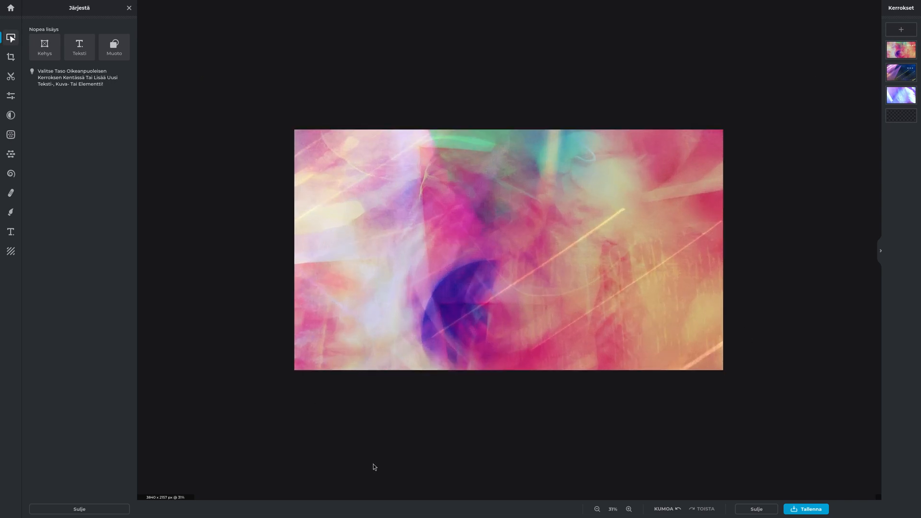
left_click(806, 509)
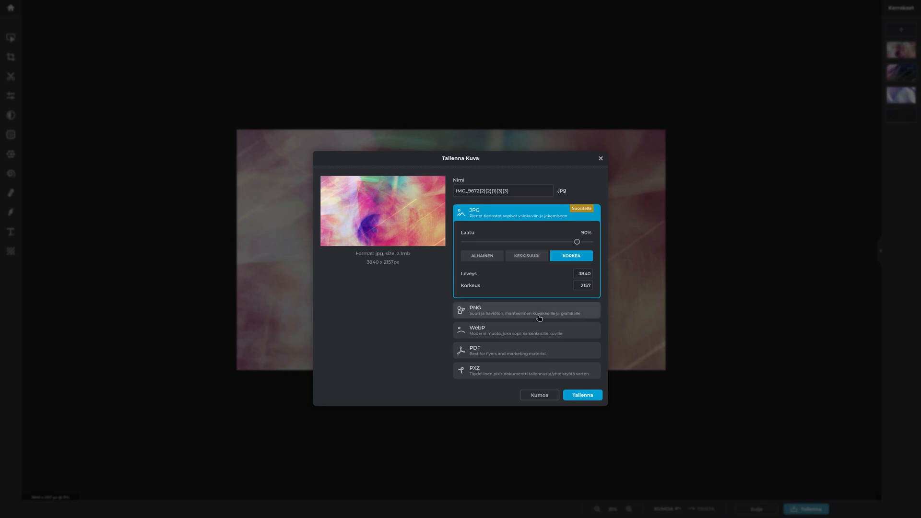
left_click(581, 357)
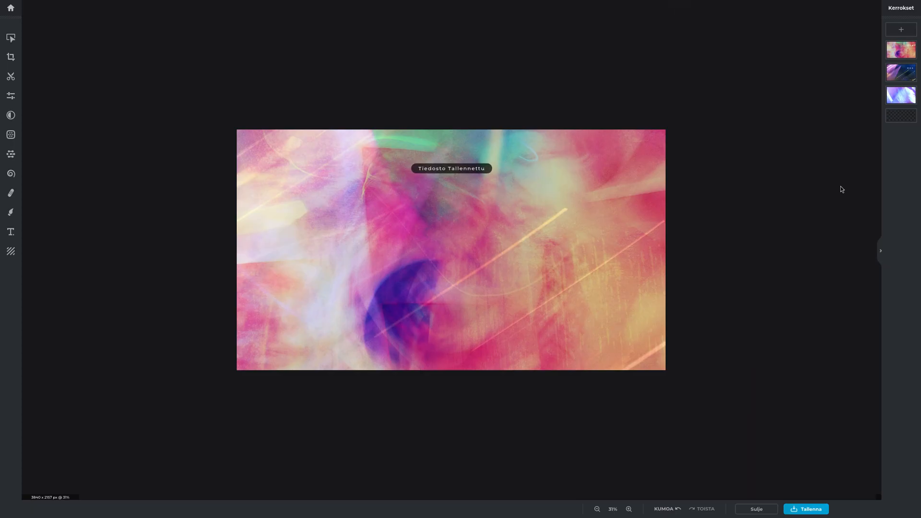
Adjust the opacity of the IMG_2902.JPG layer and deselect the layer.
left_click(893, 78)
left_click(910, 68)
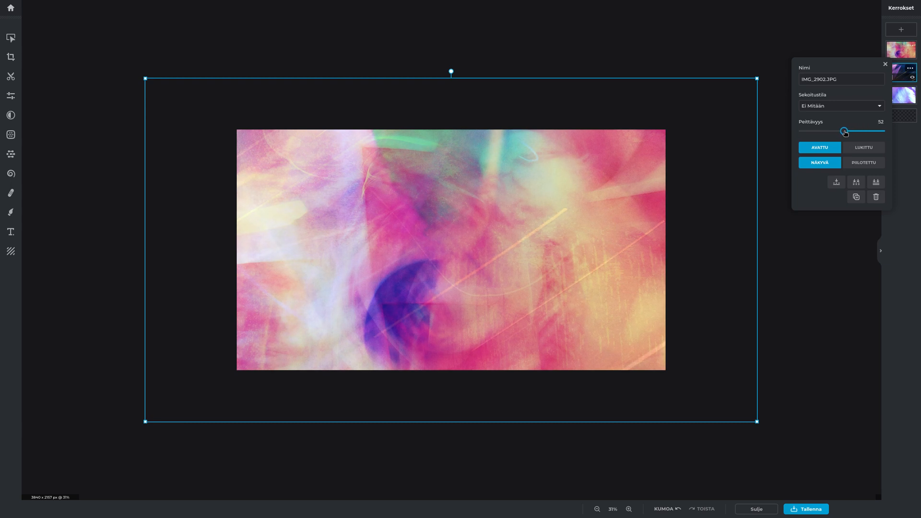
scroll(789, 315, "down", 4)
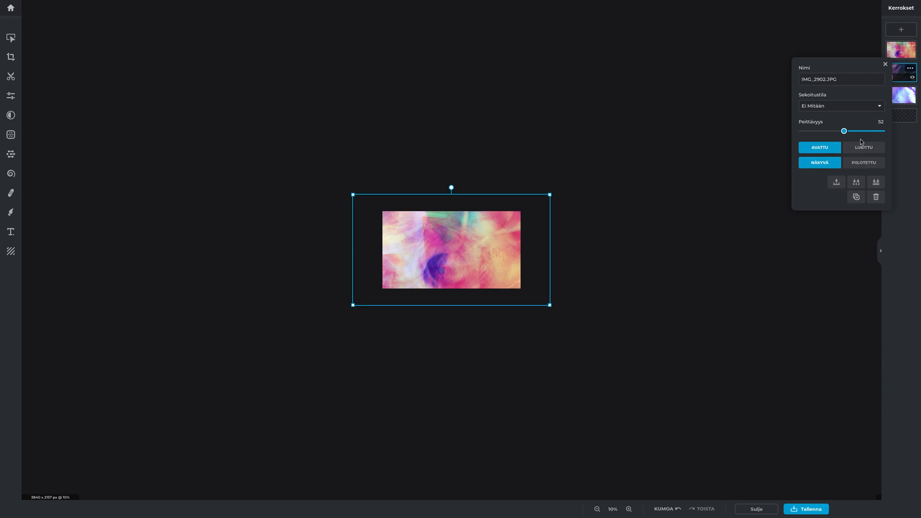
mouse_move(844, 131)
left_mouse_down()
mouse_move(878, 132)
mouse_move(858, 135)
left_mouse_up()
left_click_drag(857, 135, 880, 132)
mouse_move(868, 131)
left_mouse_down()
mouse_move(883, 131)
mouse_move(868, 130)
left_mouse_up()
left_click(813, 312)
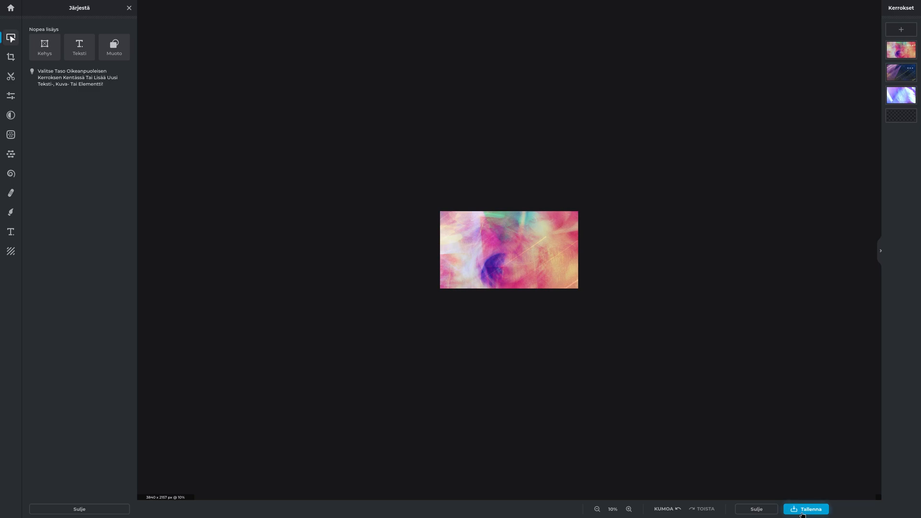
Save this version as the PNG IMG_9672(2)(2)(1)(3)(3) and undo the last change.
left_click(800, 510)
left_click(542, 310)
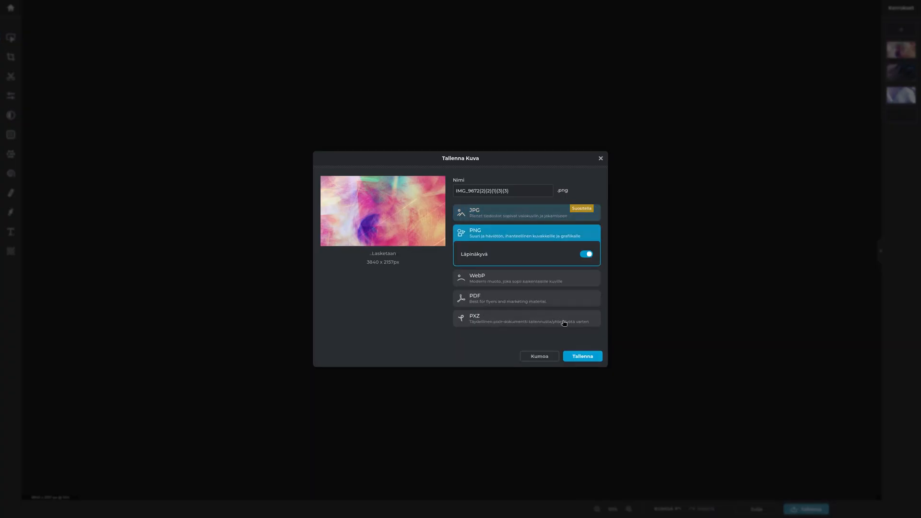
left_click(585, 355)
key("ctrl+z")
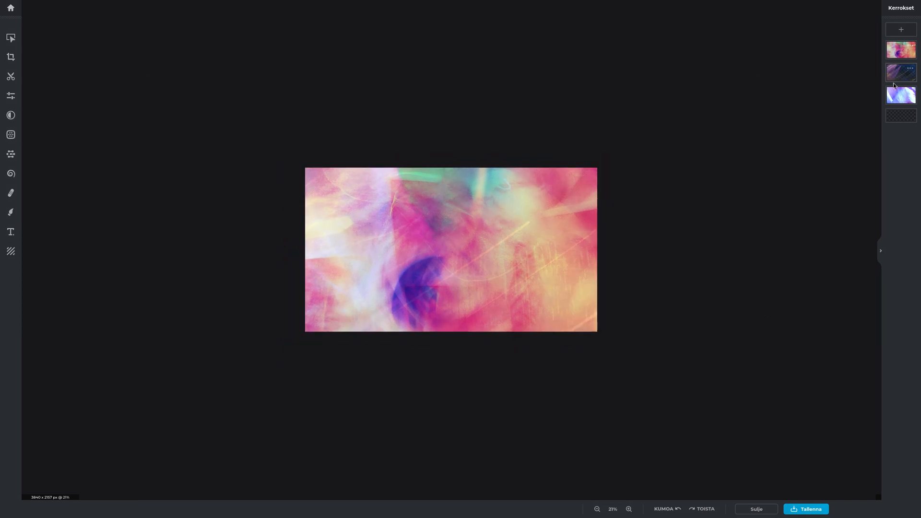
Delete the white-and-violet layer below IMG_2902.JPG and save the result as a PNG.
left_click(900, 95)
key("Delete")
left_click(754, 254)
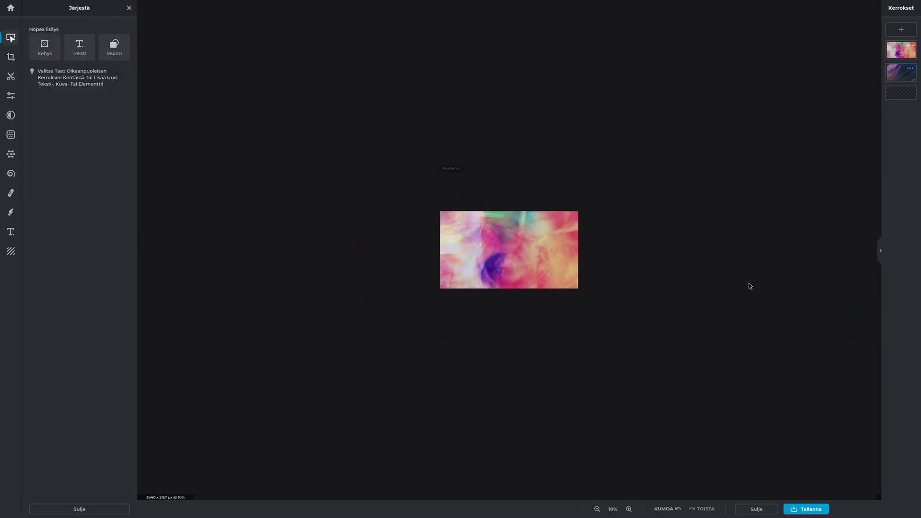
left_click(588, 197)
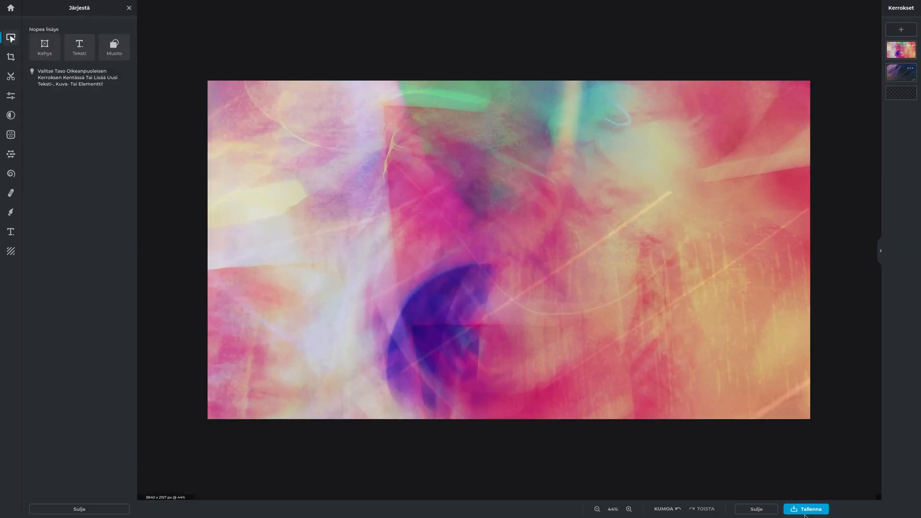
left_click(806, 509)
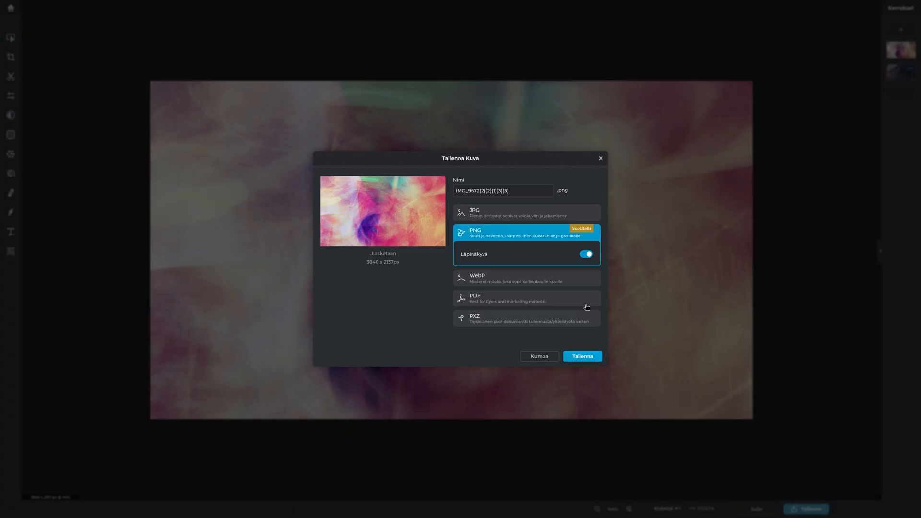
left_click(599, 356)
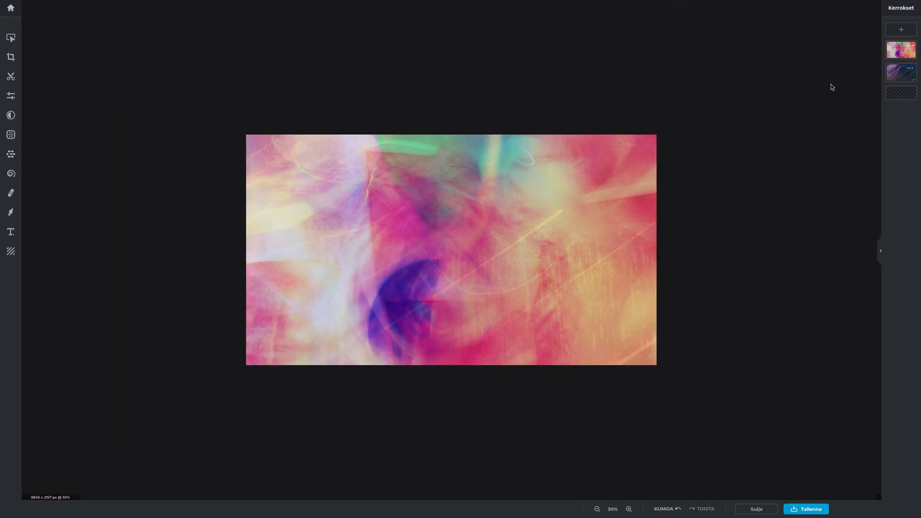
Select both remaining image layers and delete them from the composite.
left_click(900, 72)
left_click(900, 51, "shift")
key("Delete")
key("super")
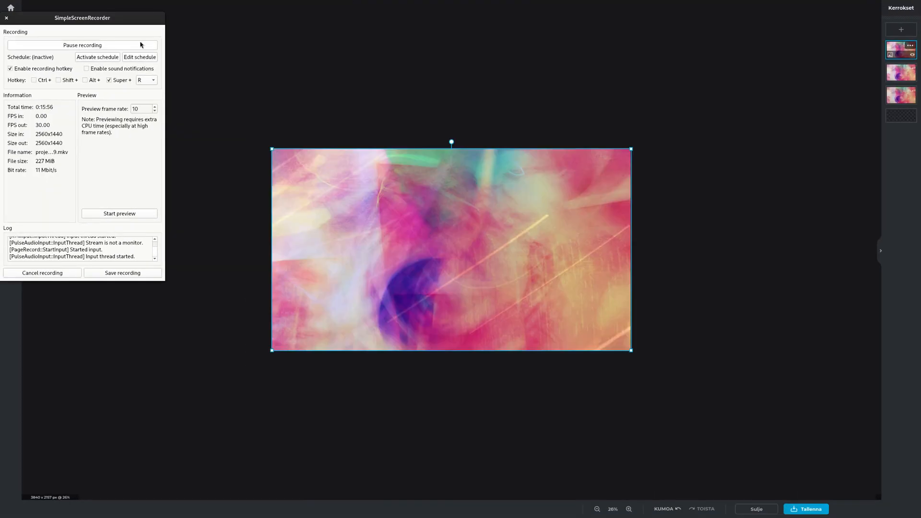
left_click(465, 172)
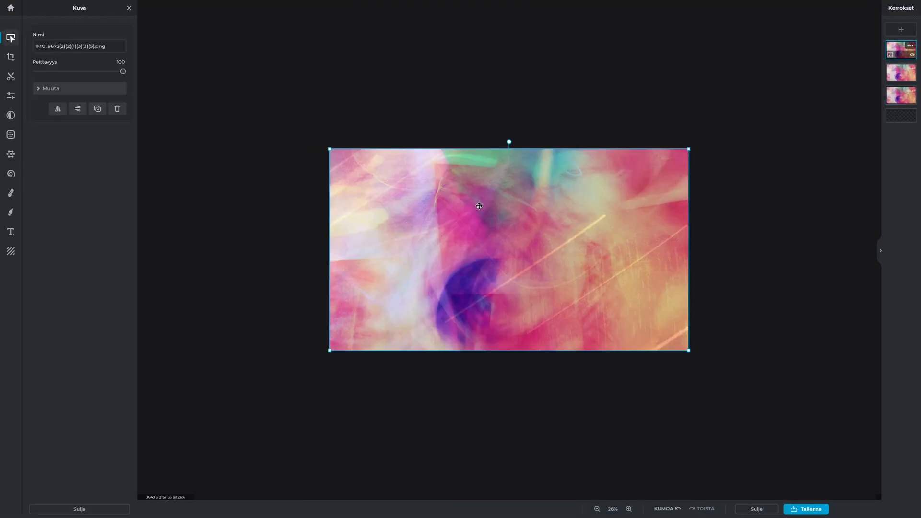
scroll(479, 205, "up", 2)
left_click(910, 45)
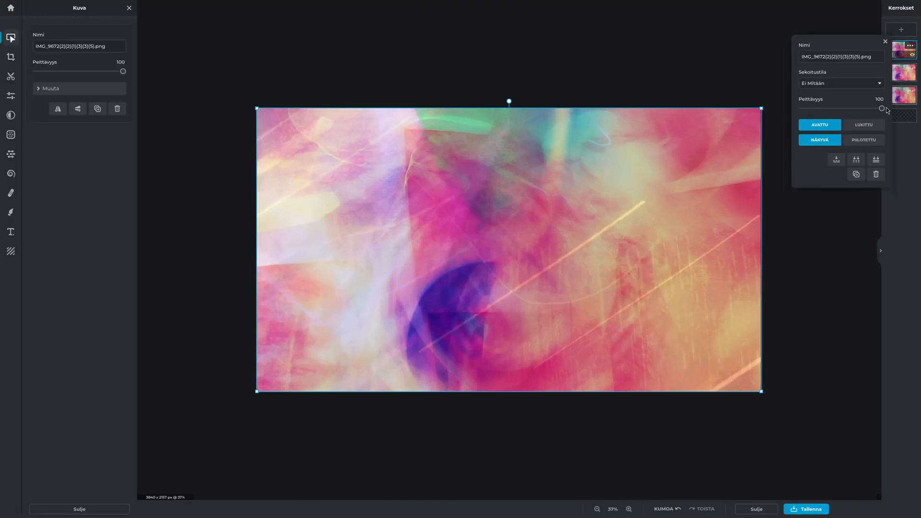
mouse_move(883, 109)
left_mouse_down()
mouse_move(846, 109)
mouse_move(867, 104)
left_mouse_up()
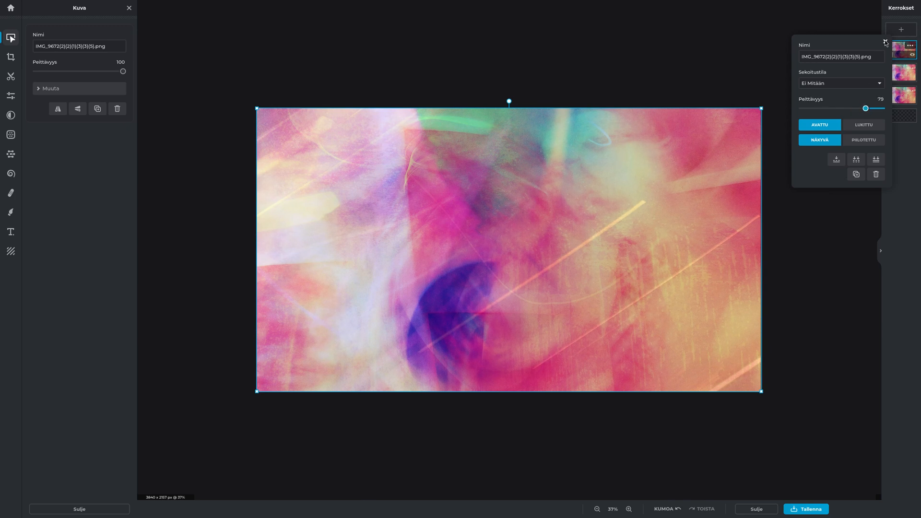
left_click(885, 42)
scroll(644, 198, "down", 5)
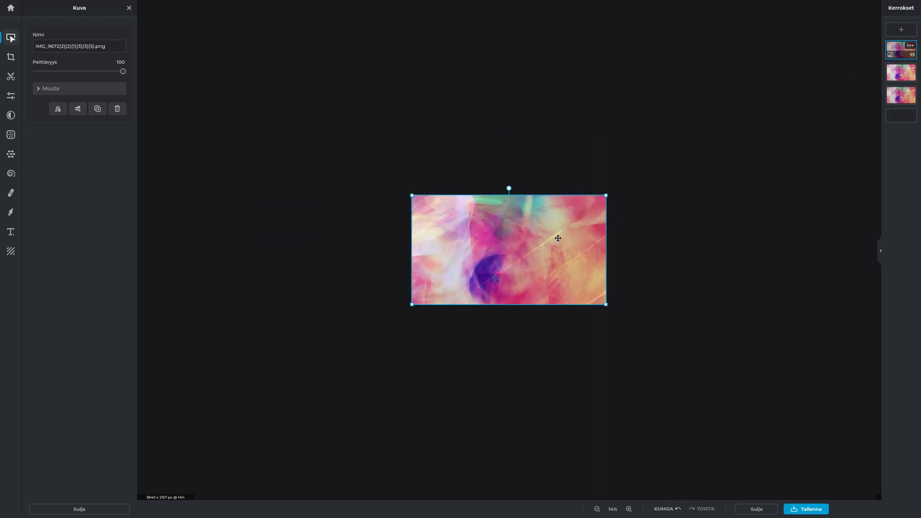
scroll(557, 238, "up", 4)
scroll(446, 230, "up", 1)
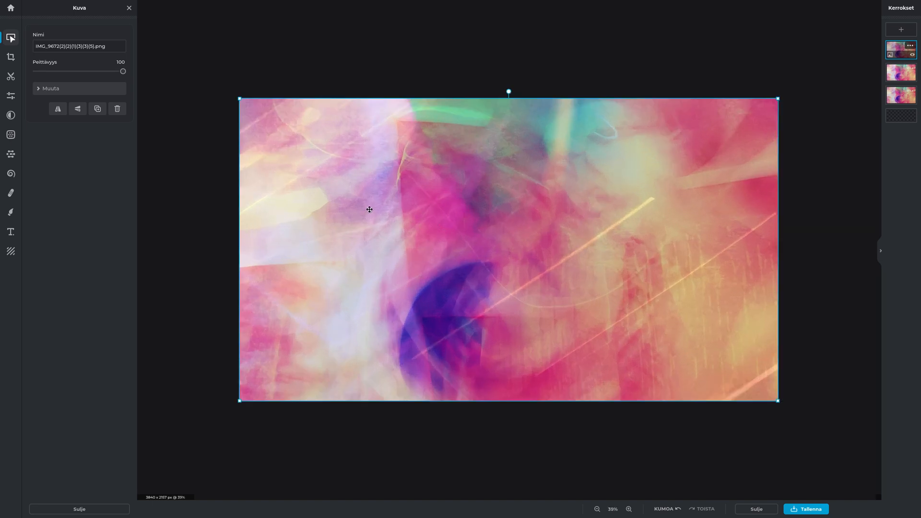
Try the Coco, Doris and Doug effects from the Instage category on the topmost layer.
left_click(11, 115)
left_click(64, 65)
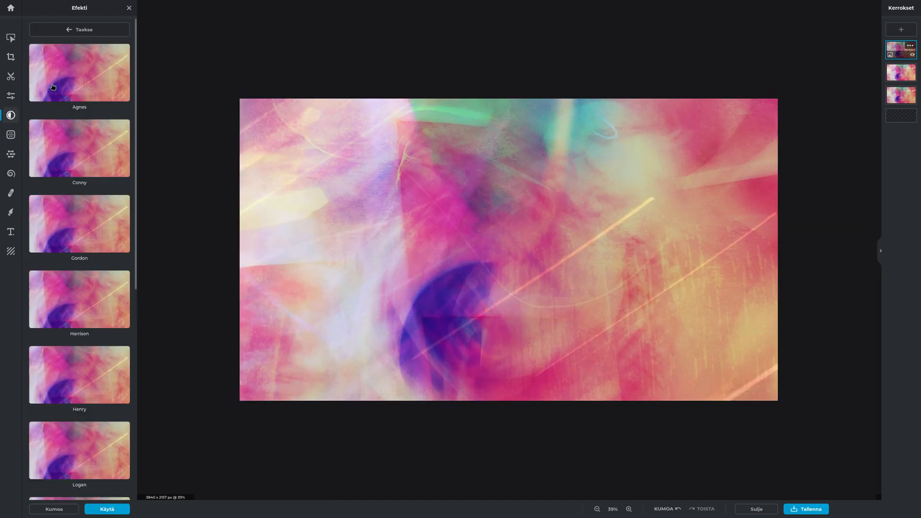
left_click(69, 29)
left_click(61, 140)
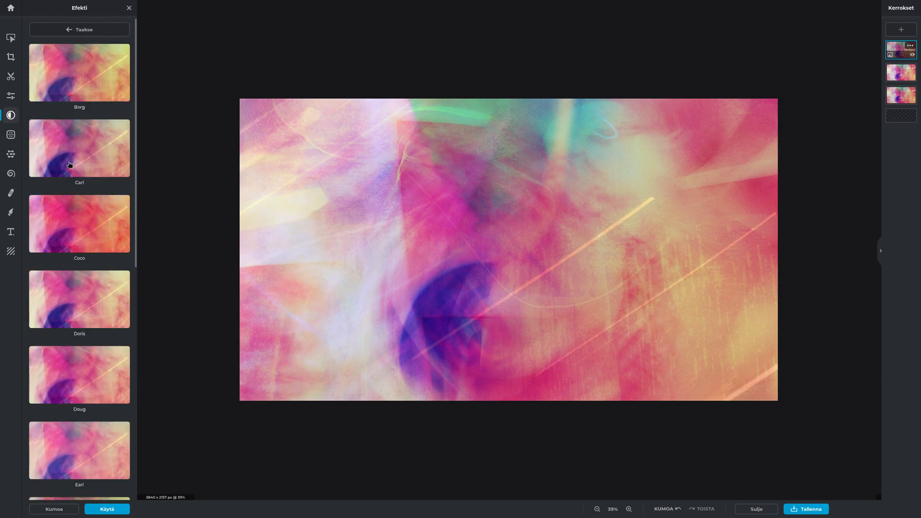
left_click(77, 225)
left_click(78, 322)
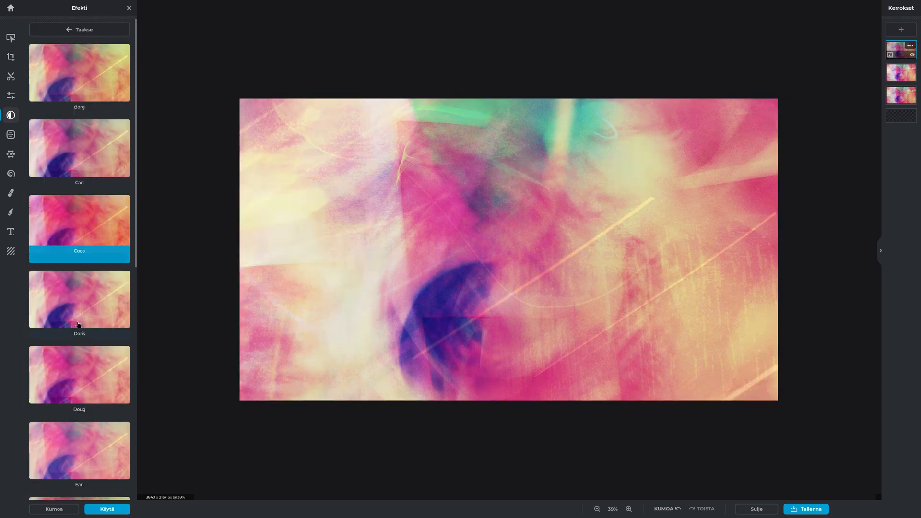
left_click(77, 350)
Try the Blues, Country, Tiny Dc and Minker effects on the topmost layer and discard them.
scroll(76, 347, "down", 3)
scroll(73, 353, "down", 3)
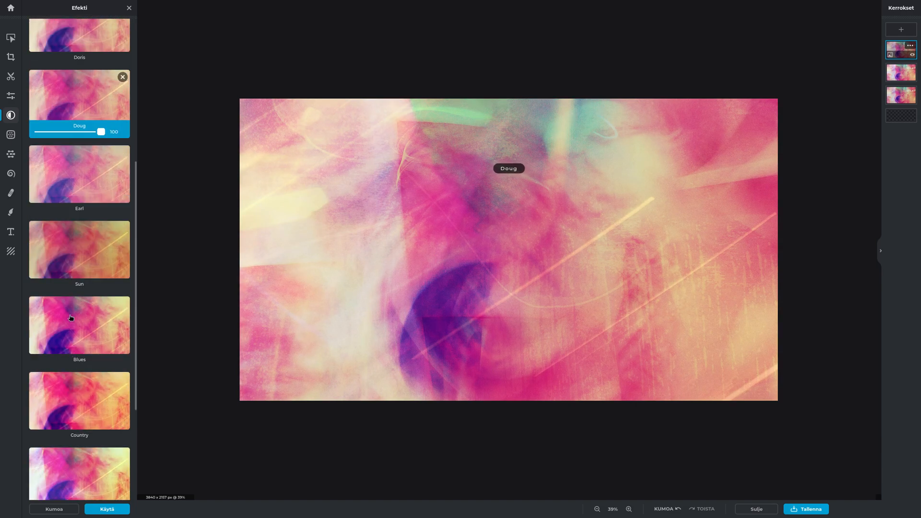
left_click(71, 318)
left_click(65, 392)
scroll(64, 393, "down", 4)
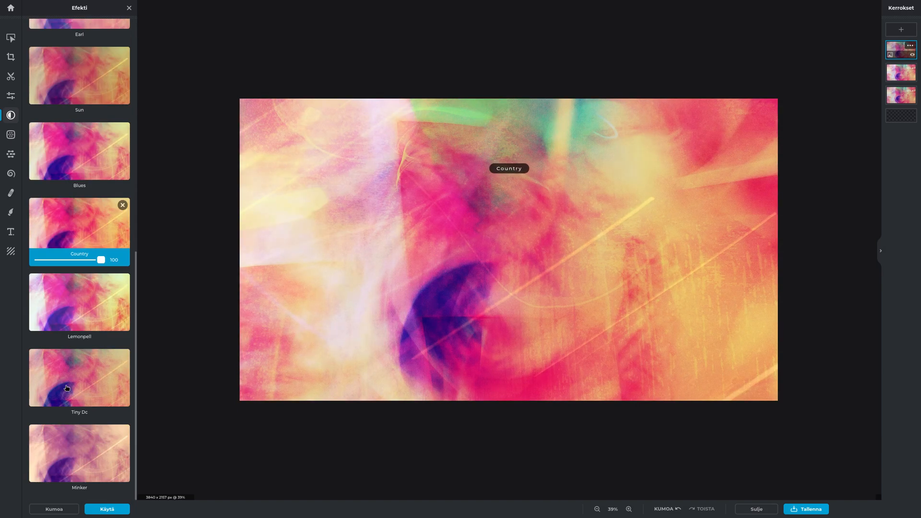
left_click(68, 391)
left_click(106, 448)
scroll(359, 373, "down", 5)
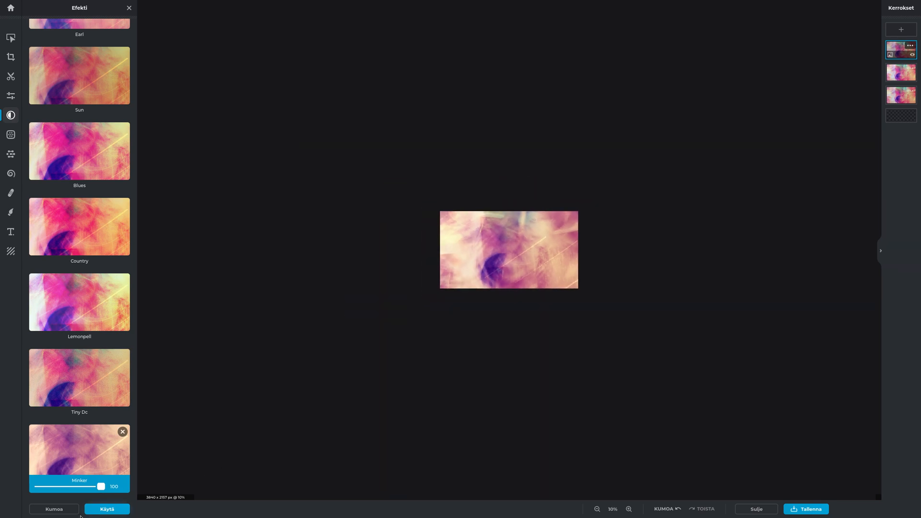
left_click(55, 509)
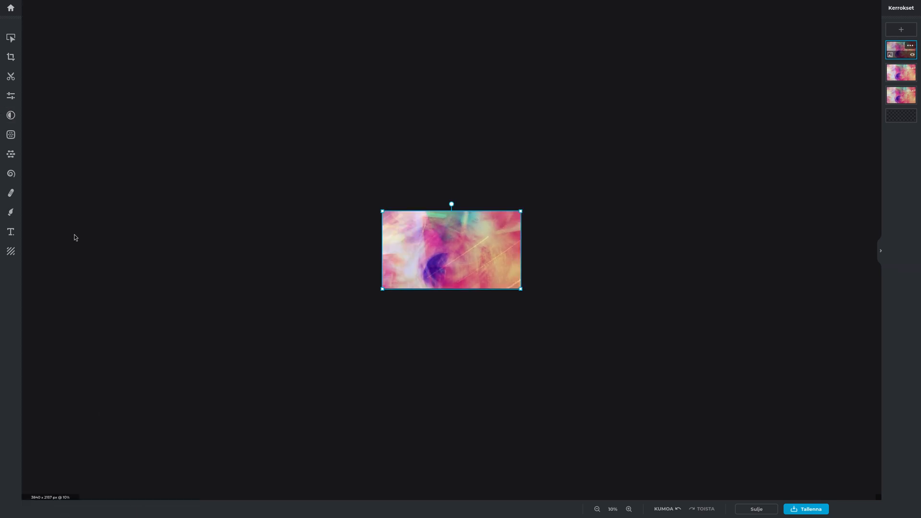
Try the Alex, Amber, Aladin, Antonio and Bob effects from the Friends category on the topmost layer.
left_click(11, 116)
left_click(68, 118)
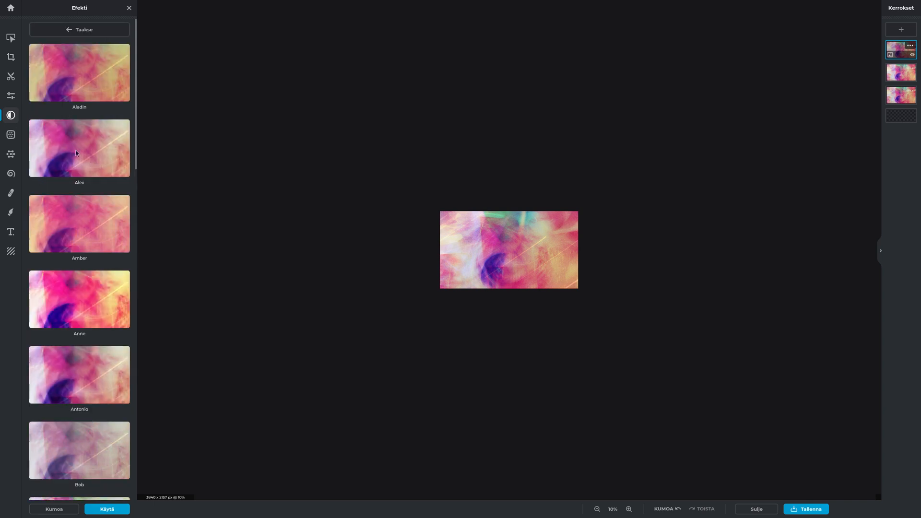
left_click(77, 156)
left_click(86, 232)
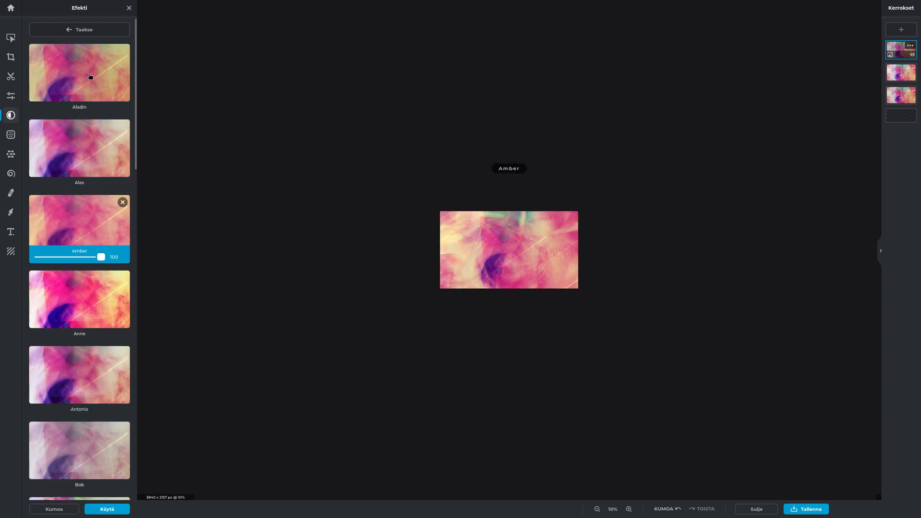
left_click(89, 76)
scroll(83, 206, "down", 3)
left_click(82, 214)
left_click(89, 322)
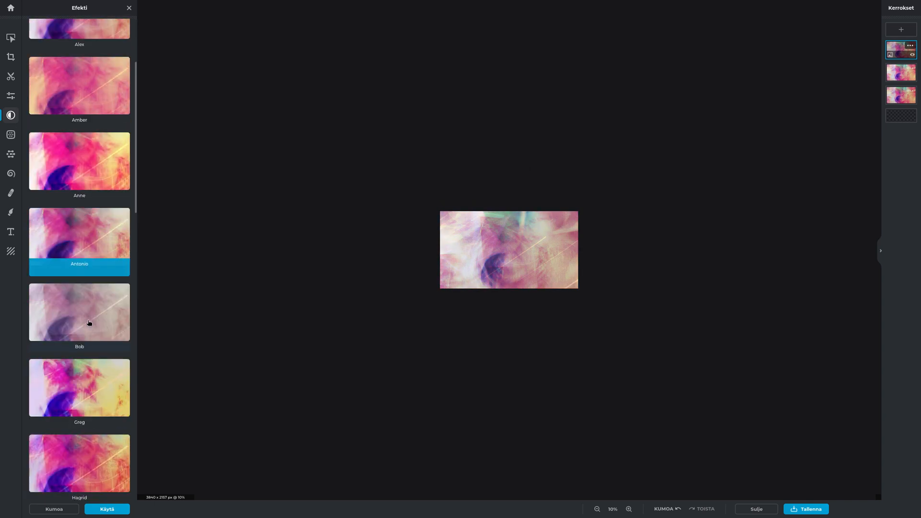
Try the Greg, Hagrid, Josh, Salomon and Tony effects on the topmost layer and discard them.
left_click(77, 368)
scroll(82, 335, "down", 3)
left_click(84, 326)
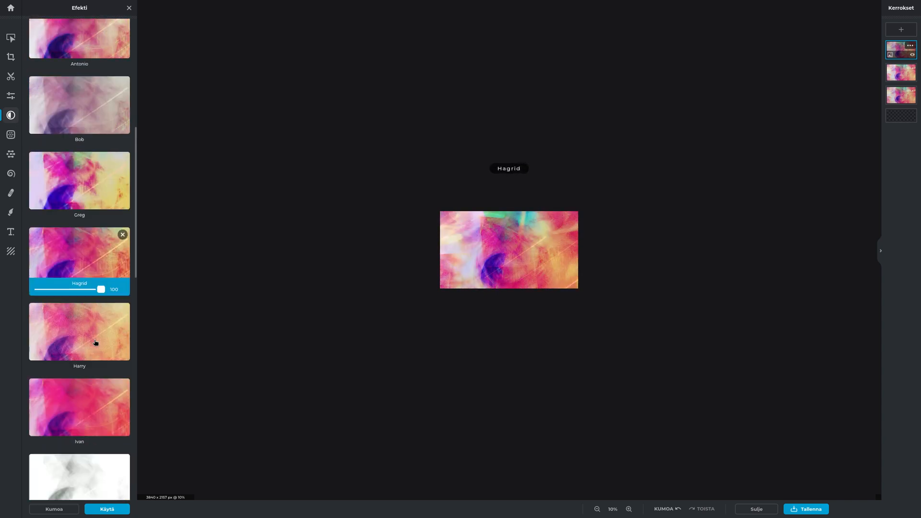
scroll(92, 307, "down", 4)
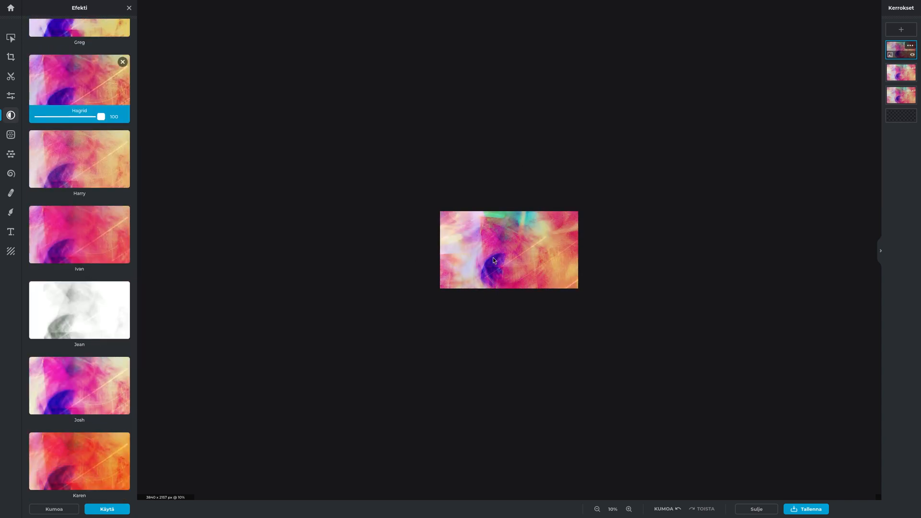
left_click(67, 397)
scroll(67, 396, "down", 10)
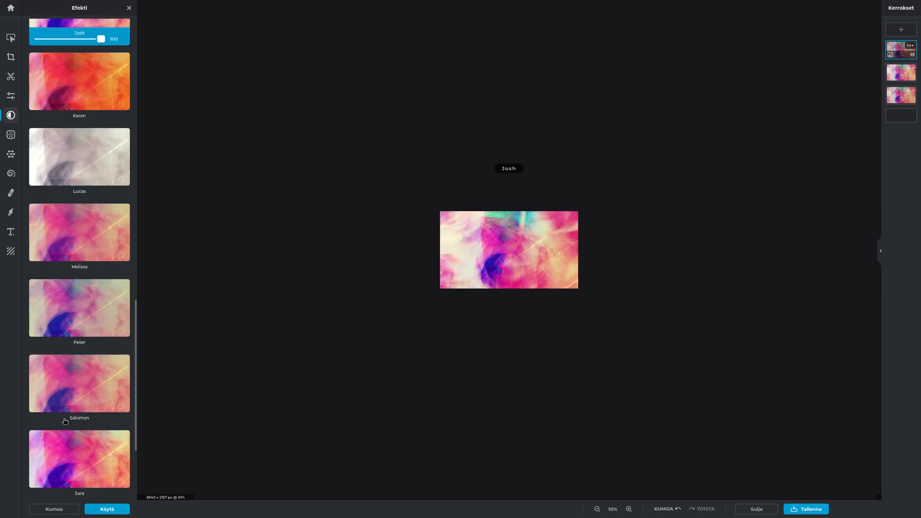
left_click(70, 374)
left_click(94, 458)
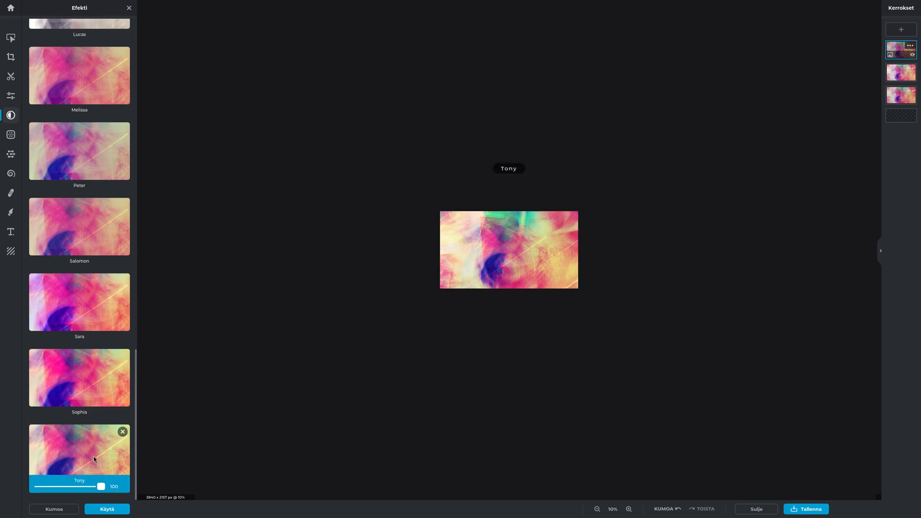
left_click(73, 507)
Look through the Retro and Friends effect previews for the topmost layer.
scroll(348, 225, "up", 5)
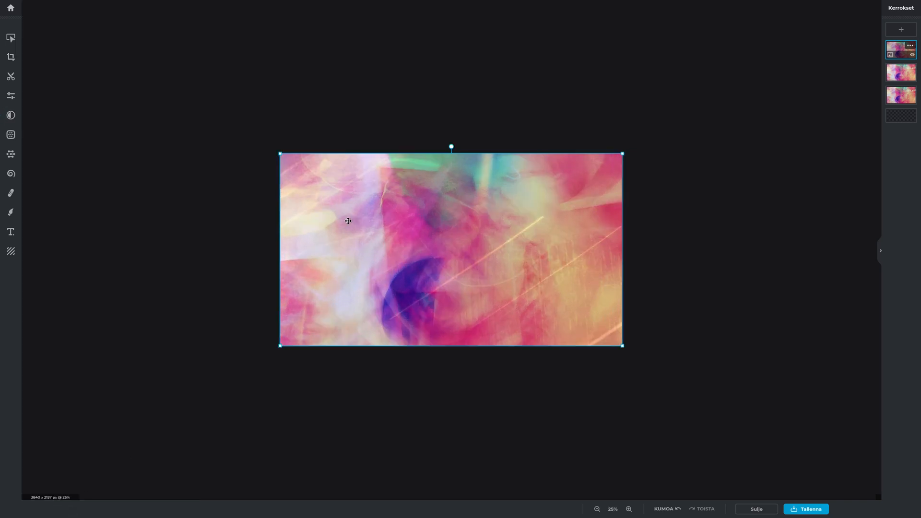
left_click(10, 115)
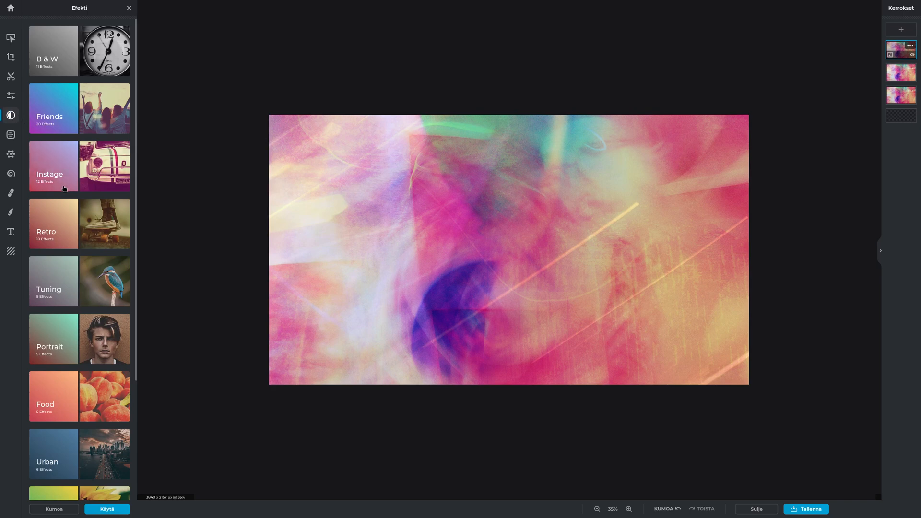
left_click(68, 175)
left_click(81, 29)
scroll(70, 298, "down", 5)
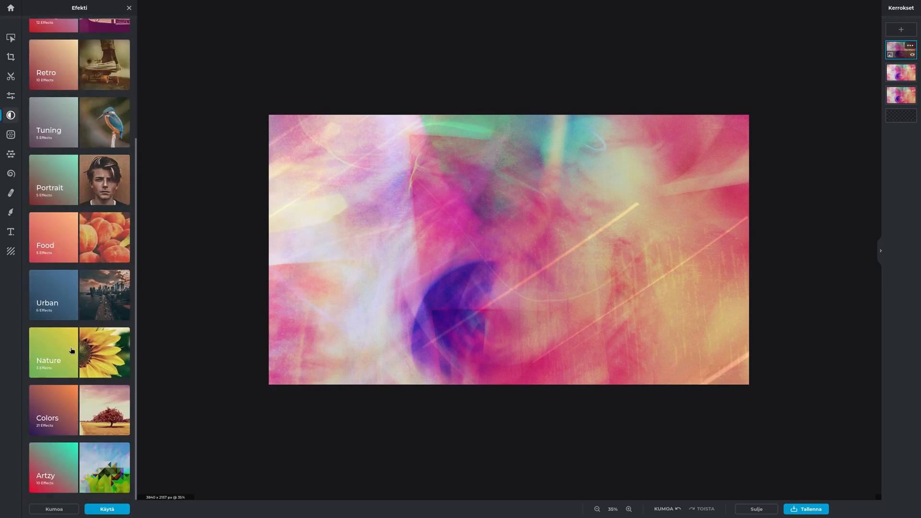
scroll(76, 168, "up", 2)
left_click(73, 180)
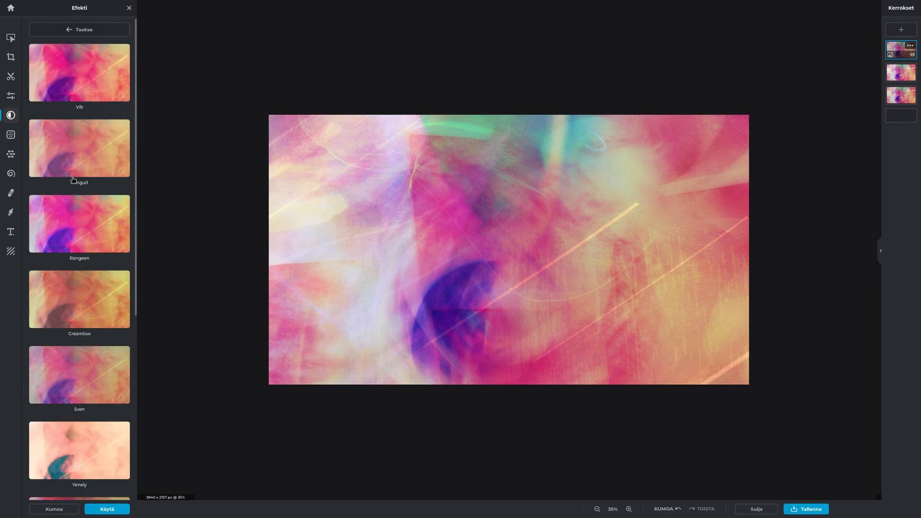
left_click(96, 31)
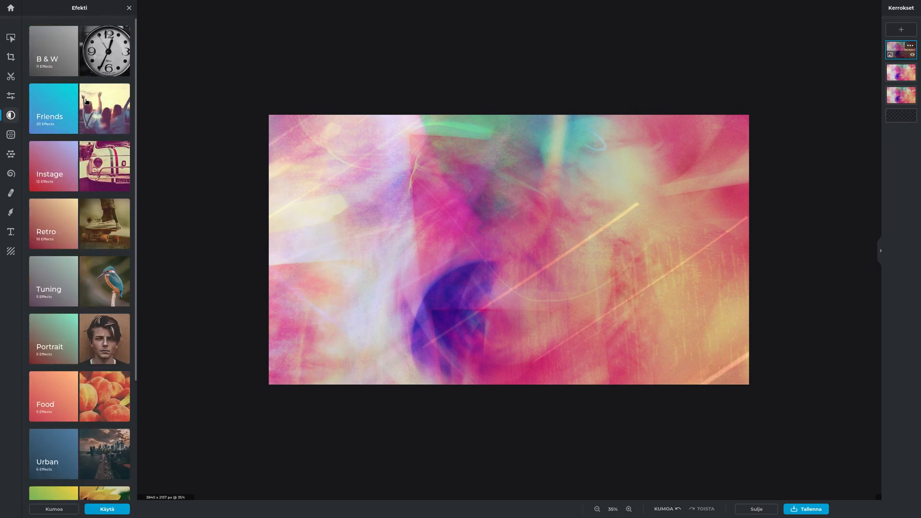
left_click(87, 117)
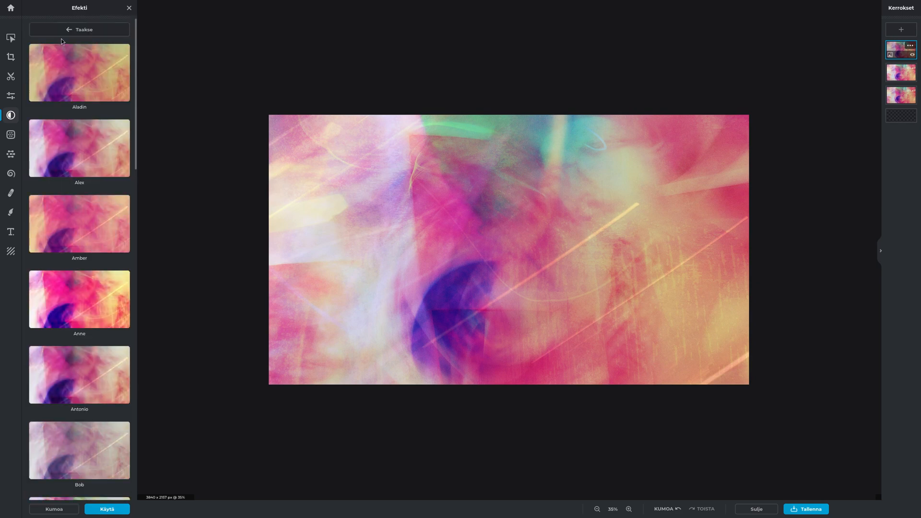
left_click(79, 29)
Examine all the Instage, Retro and Tuning effect previews for the topmost layer.
left_click(69, 151)
scroll(69, 151, "down", 3)
scroll(69, 151, "down", 15)
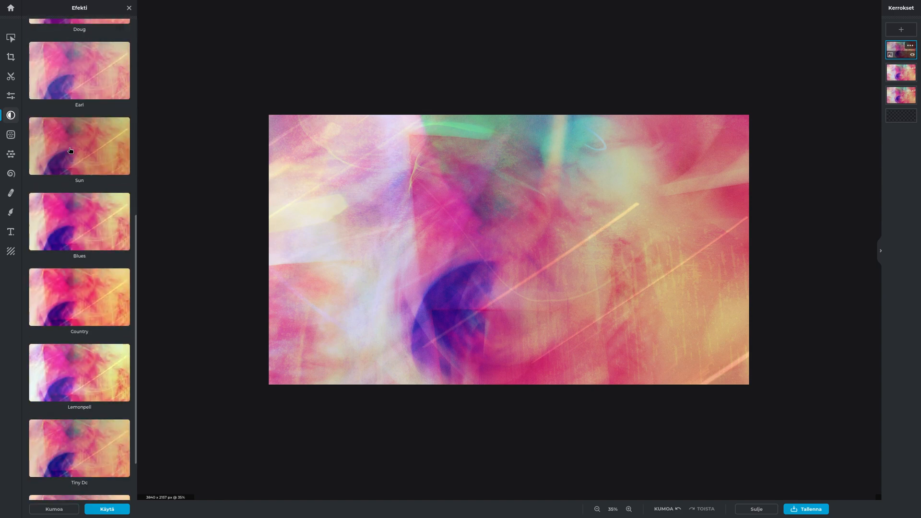
scroll(68, 151, "up", 19)
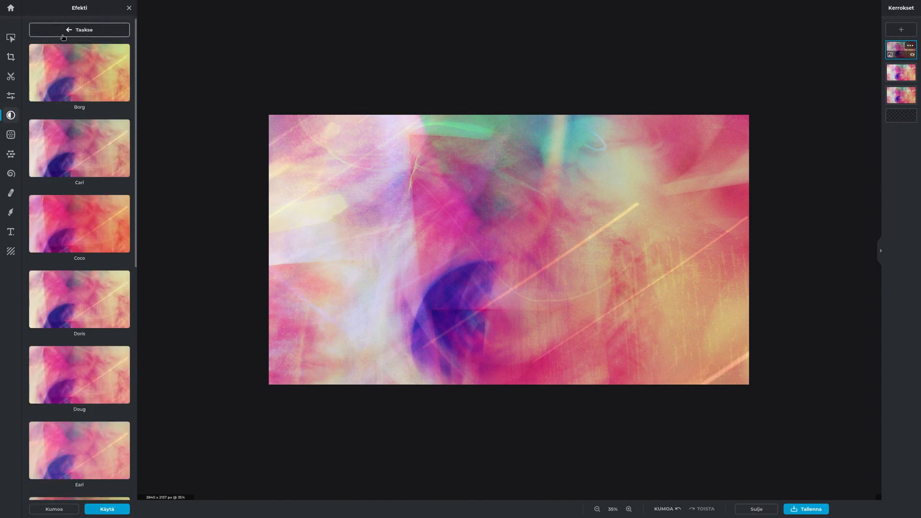
left_click(67, 30)
left_click(75, 223)
scroll(75, 223, "down", 5)
scroll(76, 223, "down", 2)
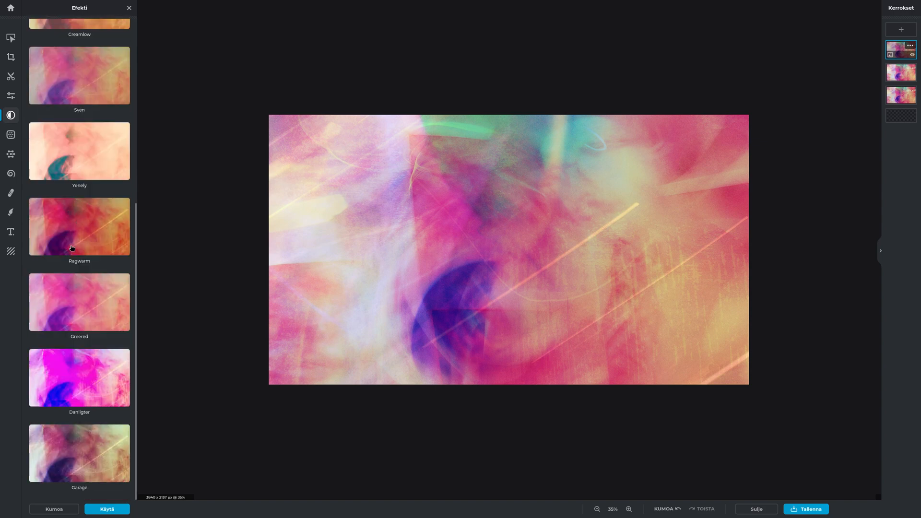
scroll(52, 86, "up", 8)
left_click(53, 31)
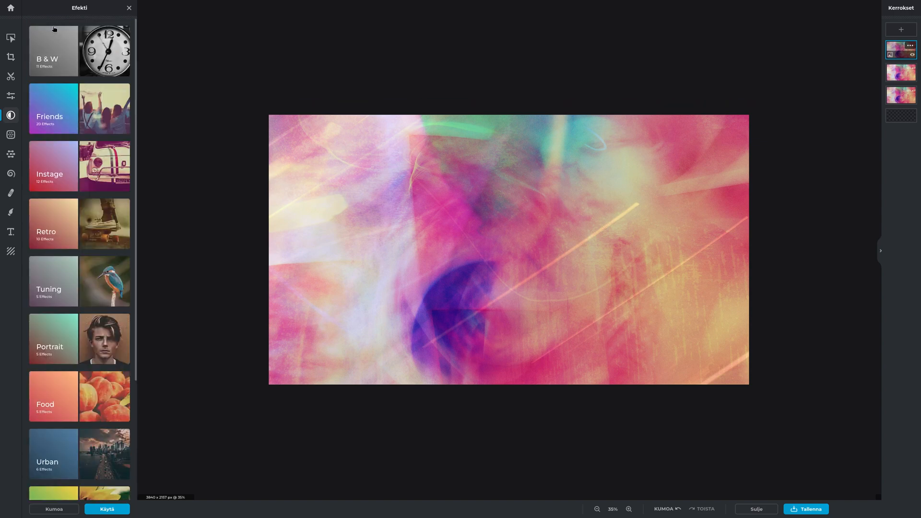
left_click(44, 278)
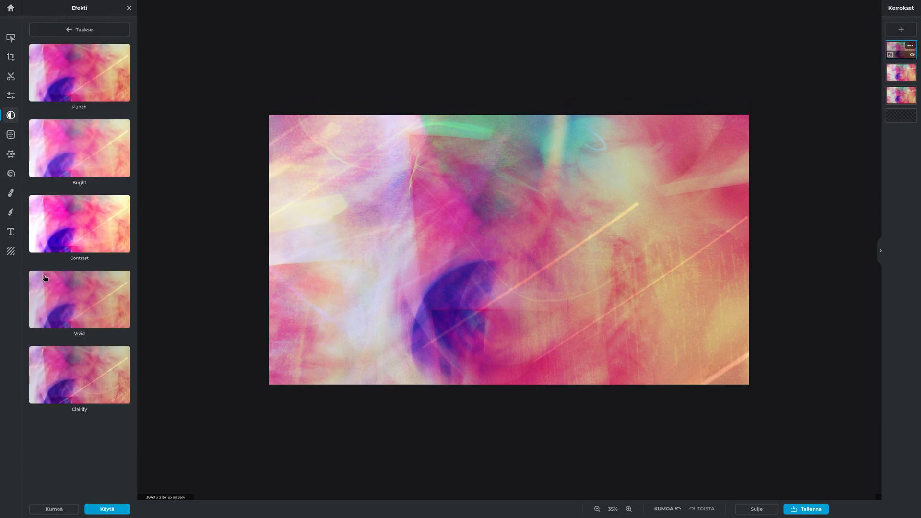
left_click(73, 32)
Try the Forest, Flower and Beach effects from the Nature category on the topmost layer and discard them.
scroll(64, 297, "down", 2)
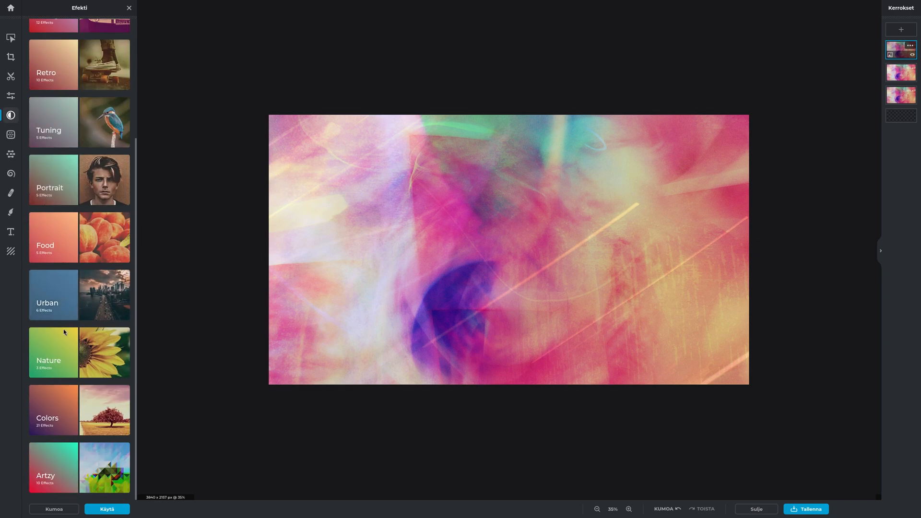
left_click(65, 345)
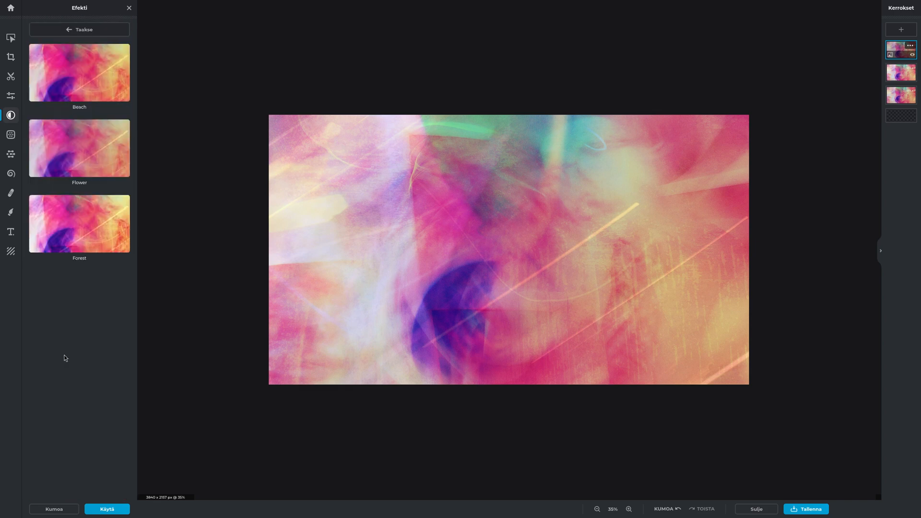
left_click(70, 217)
left_click(73, 174)
left_click(72, 92)
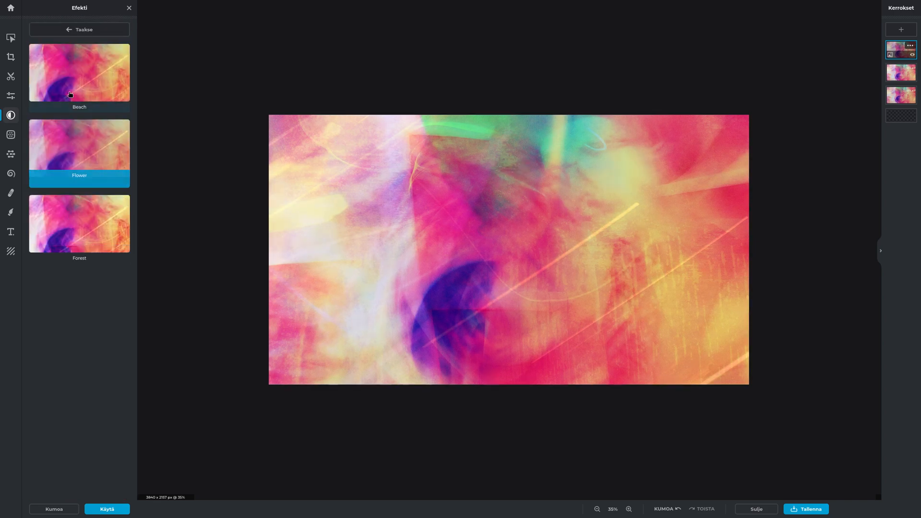
left_click(122, 51)
left_click(109, 31)
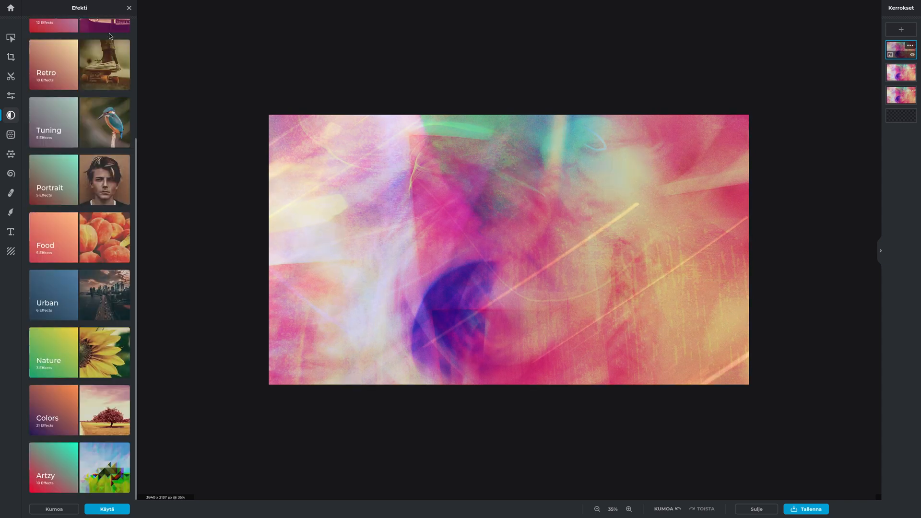
Set the topmost layer's vibrance to 76 and saturation to 8, trying and undoing a hue shift of -180.
left_click(19, 98)
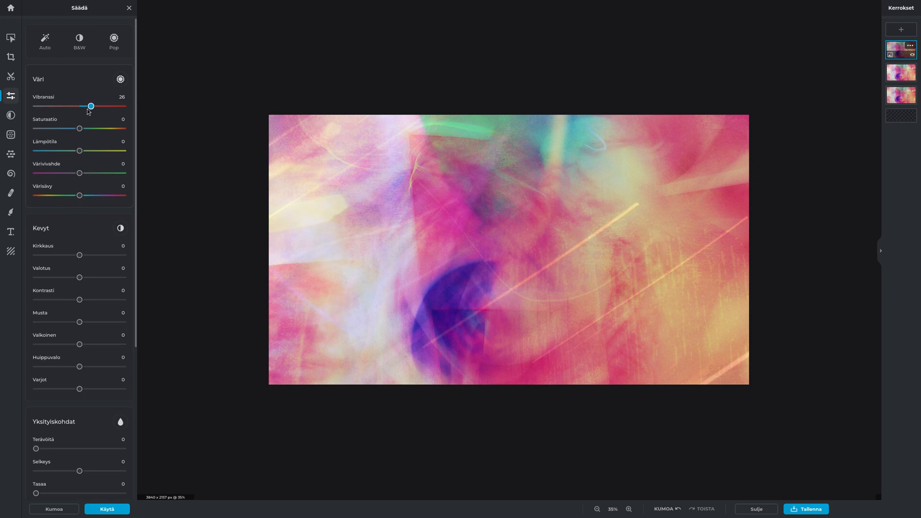
left_click_drag(85, 110, 123, 108)
left_click_drag(83, 134, 85, 135)
left_click_drag(85, 198, 37, 196)
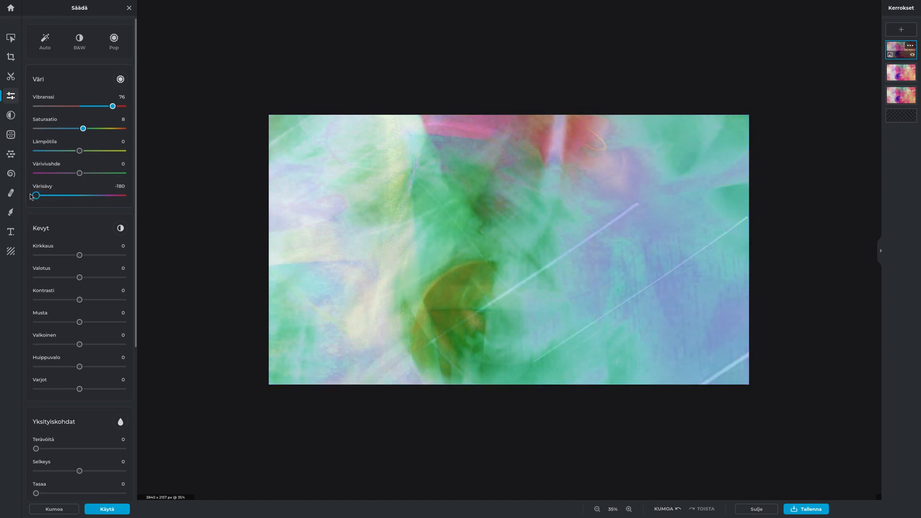
key("ctrl+z")
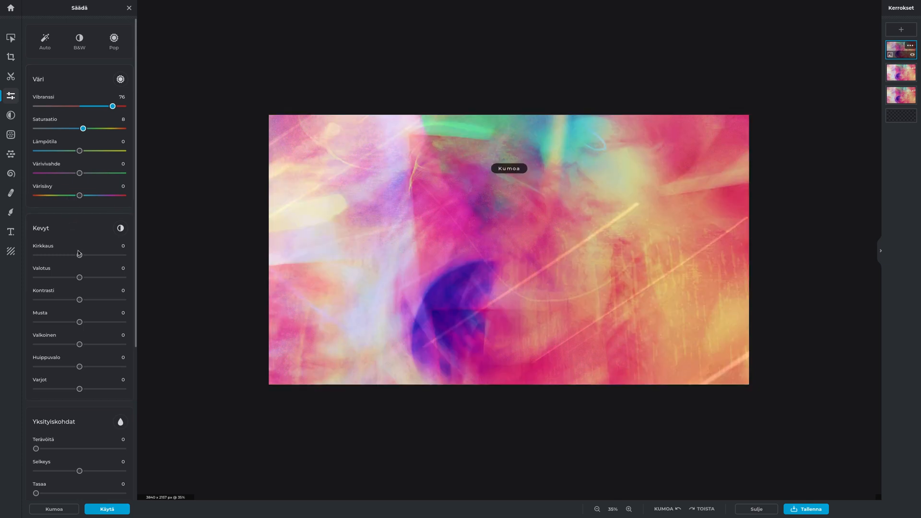
Set the topmost layer's contrast to 21, black to -22 and white to -10.
left_click_drag(80, 299, 87, 301)
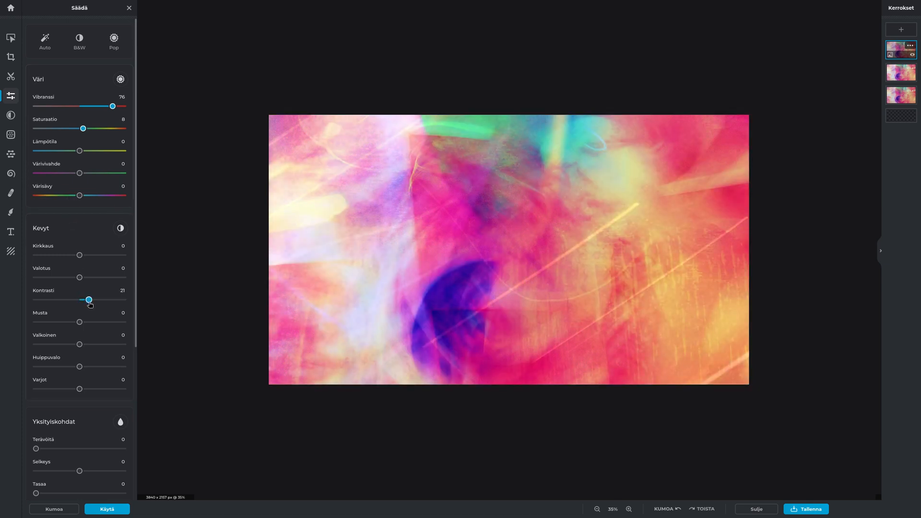
left_click_drag(86, 323, 67, 322)
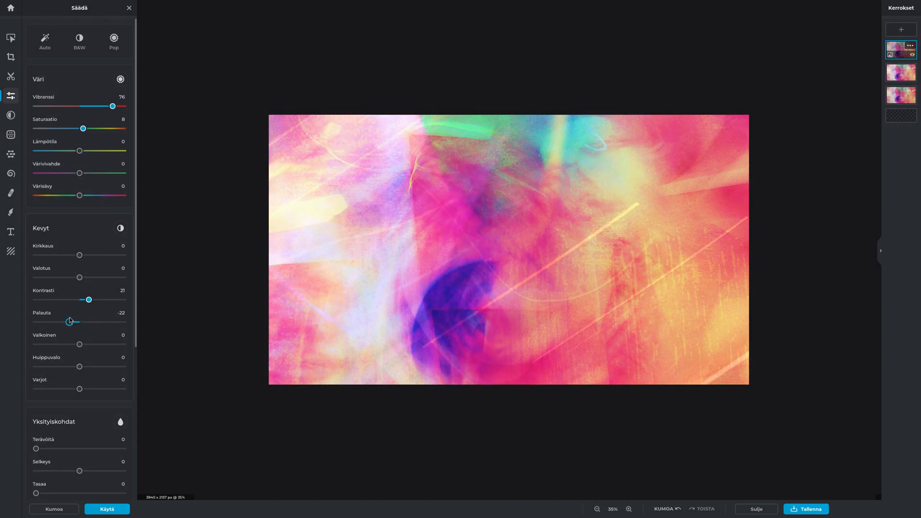
left_click_drag(84, 347, 75, 346)
scroll(413, 309, "down", 3)
scroll(414, 311, "down", 4)
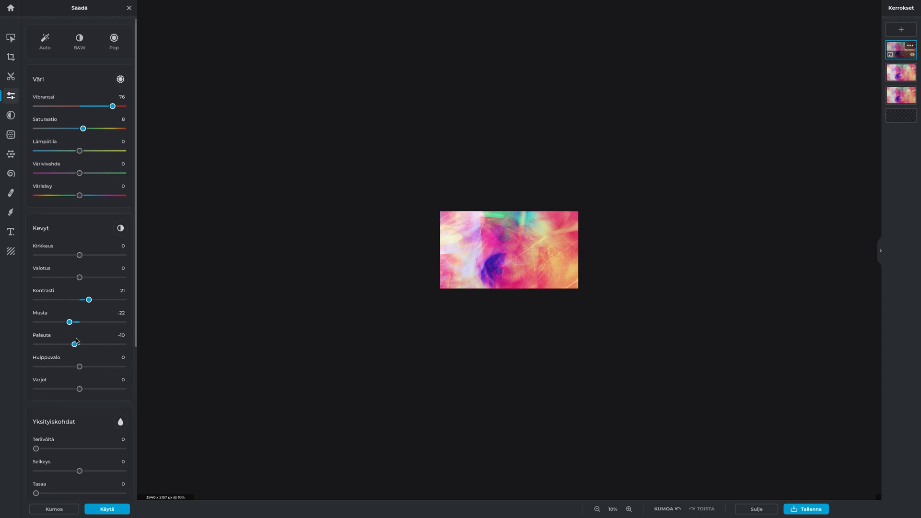
Raise the topmost layer's shadows slightly and apply the adjustments.
left_click_drag(82, 390, 96, 390)
key("ctrl+z")
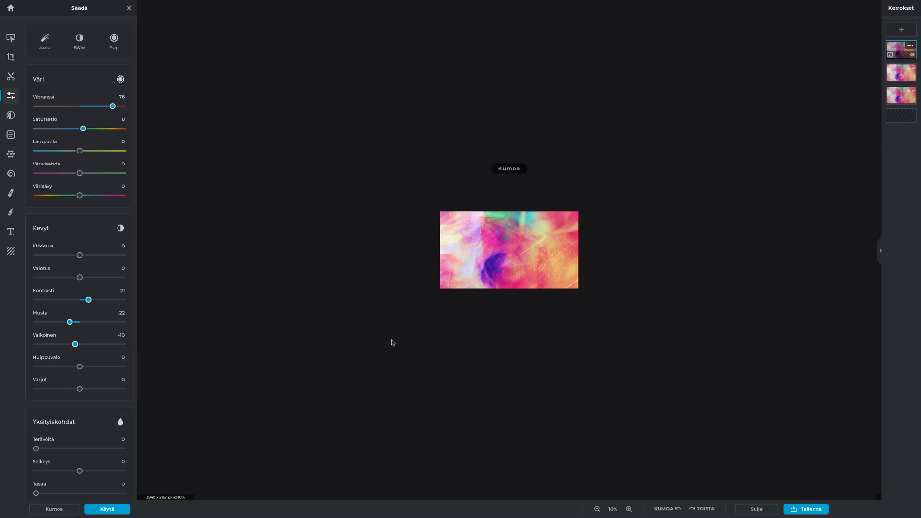
left_click_drag(83, 391, 89, 392)
left_click(106, 508)
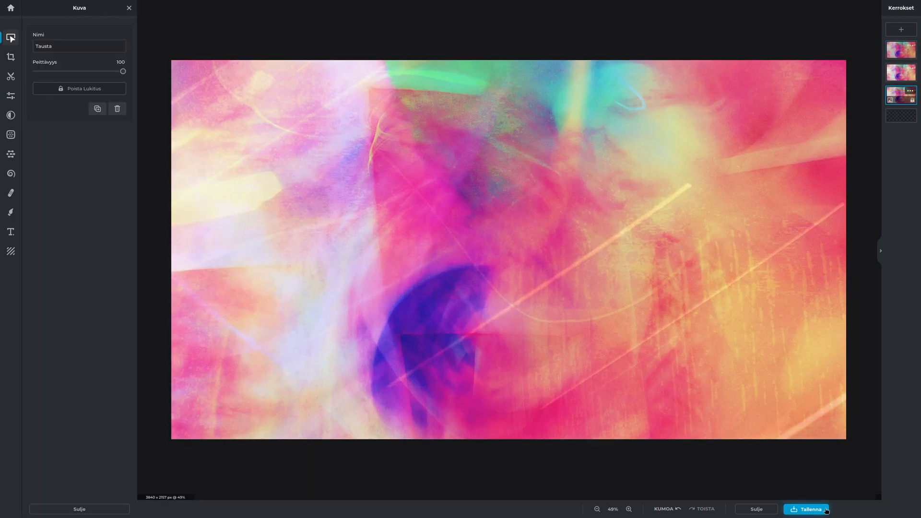
Save the current composite as an image.
left_click(808, 509)
left_click(527, 310)
left_click(584, 355)
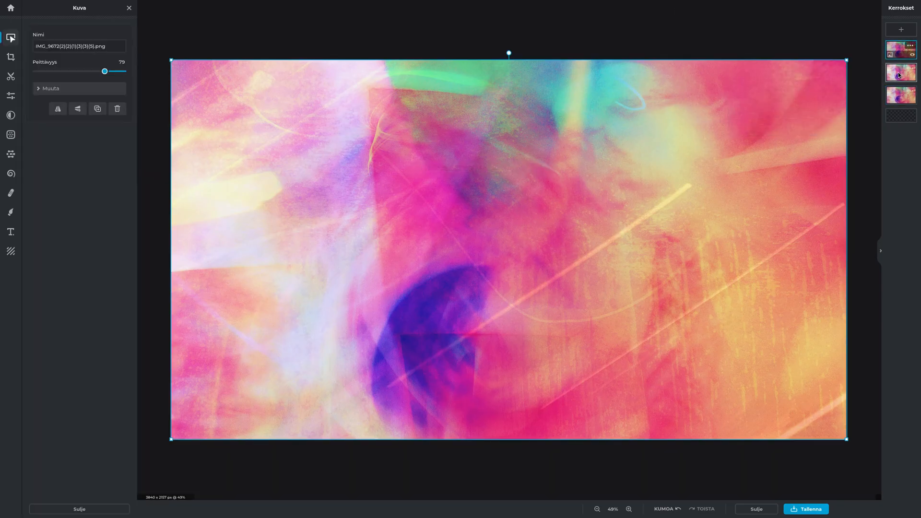
Increase the topmost layer's opacity in its layer settings.
left_click(910, 46)
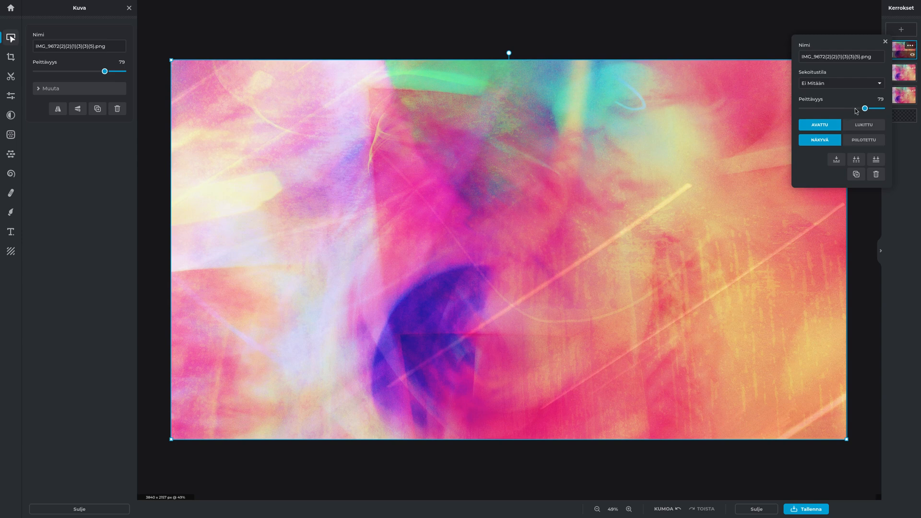
left_click_drag(854, 109, 881, 108)
left_click(883, 42)
left_click(909, 46)
left_click(884, 42)
Try the Amber effect from the Friends category on the second layer from the top and discard it.
left_click(900, 72)
scroll(752, 182, "down", 1)
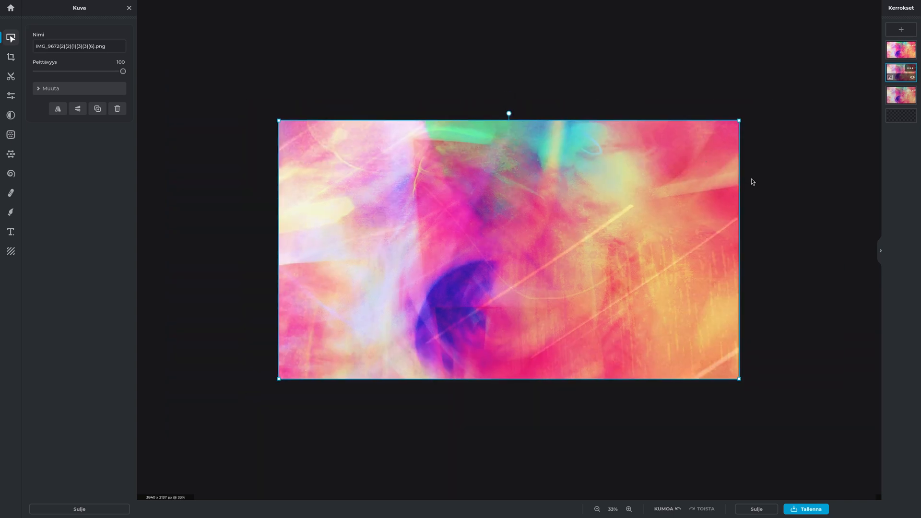
left_click(11, 115)
left_click(74, 171)
left_click(74, 170)
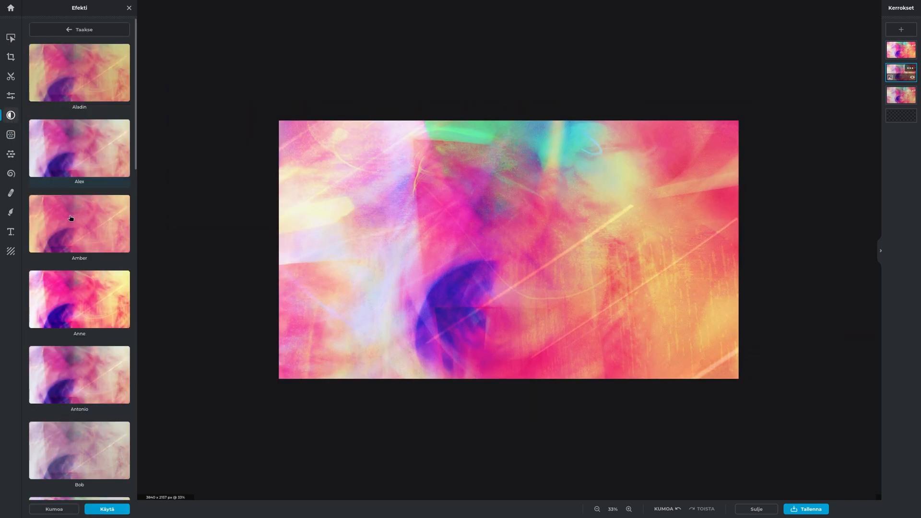
left_click(71, 219)
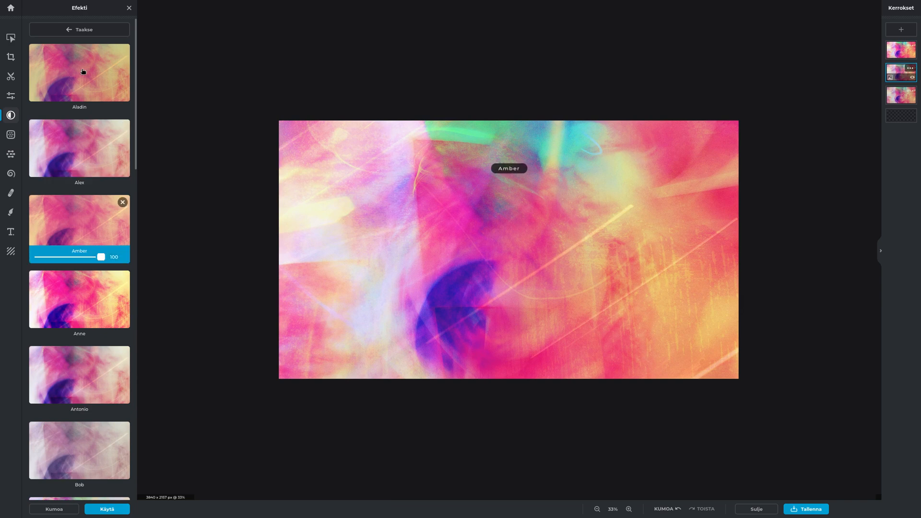
left_click(123, 202)
Apply the Blomberg effect from the Artzy category at 100 to the second layer and move that layer to the top of the stack.
left_click(79, 30)
scroll(84, 455, "down", 5)
left_click(82, 467)
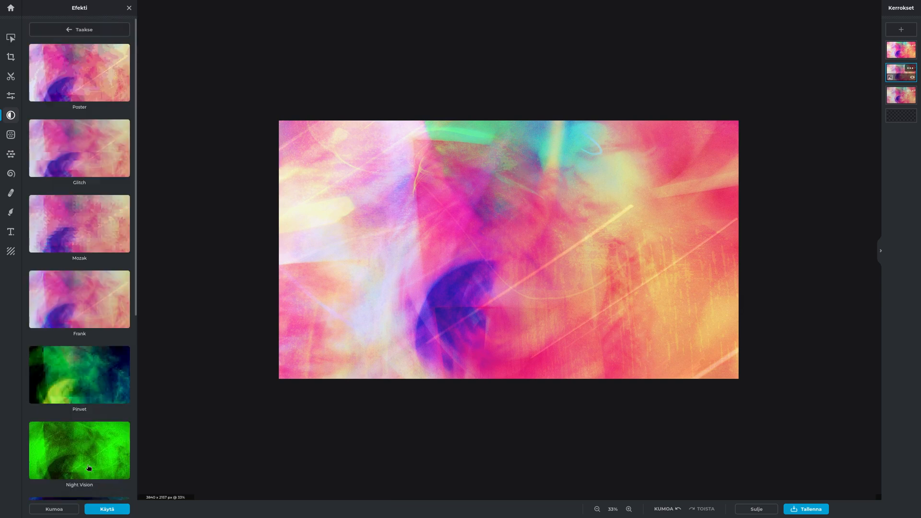
scroll(81, 397, "down", 5)
left_click(79, 319)
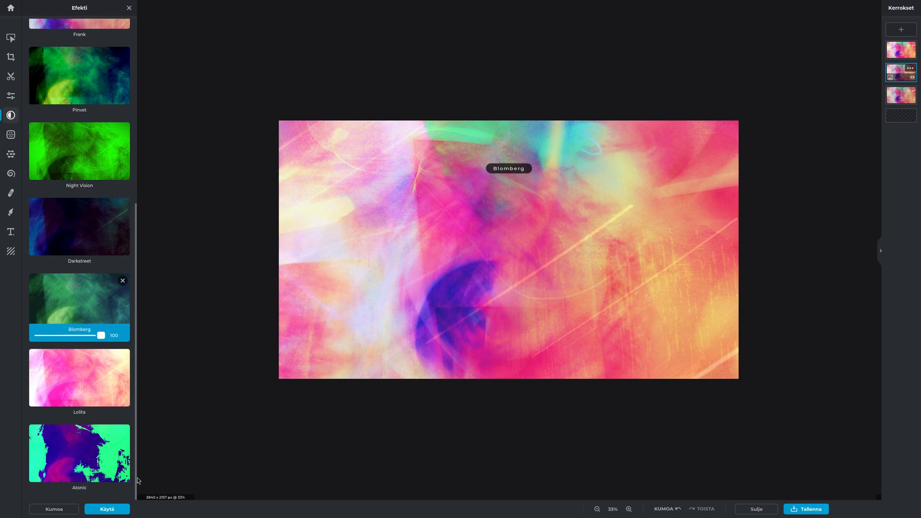
left_click(107, 509)
left_click_drag(891, 69, 893, 48)
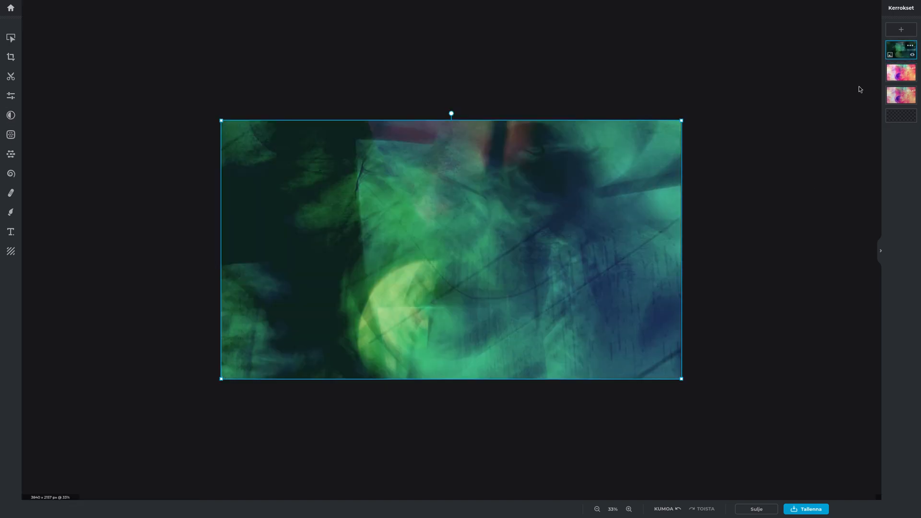
Adjust the top layer with hue -162, exposure 13 and contrast 26, and apply the changes.
left_click(10, 95)
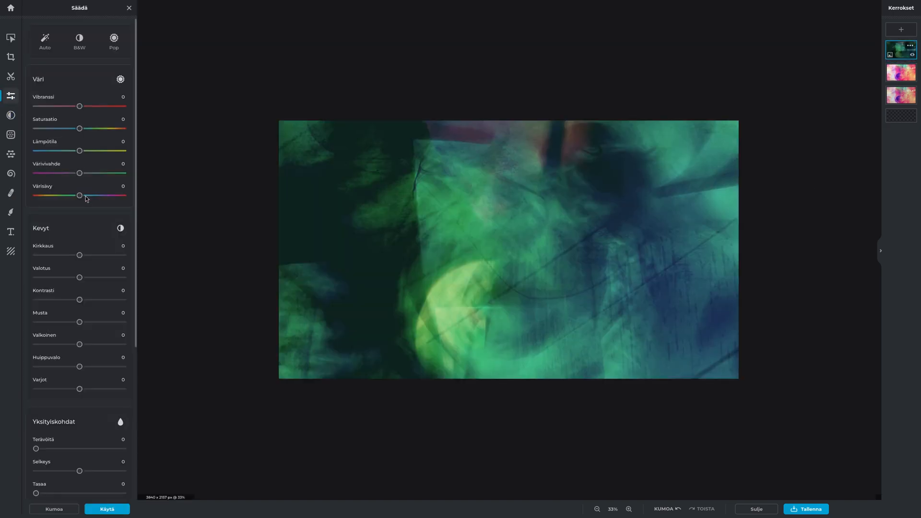
left_click_drag(86, 197, 41, 195)
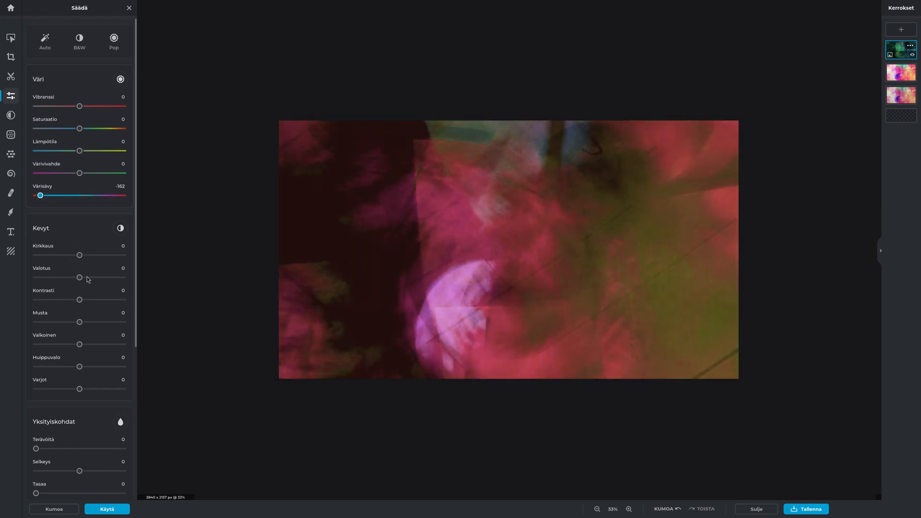
left_click_drag(82, 278, 94, 300)
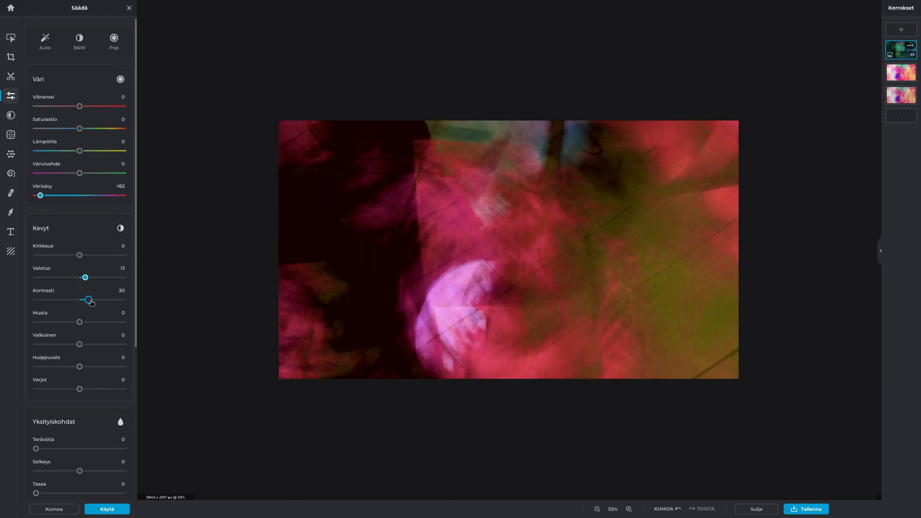
scroll(282, 315, "down", 5)
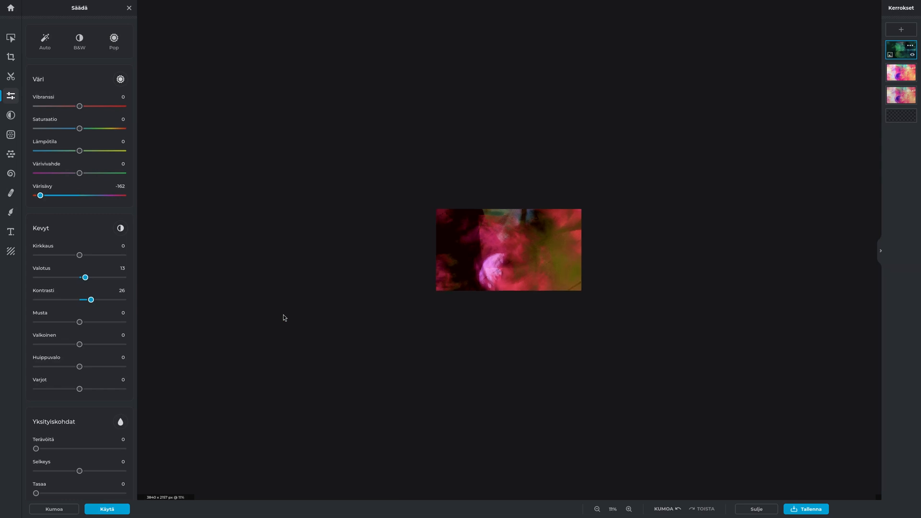
left_click(107, 509)
scroll(519, 341, "up", 5)
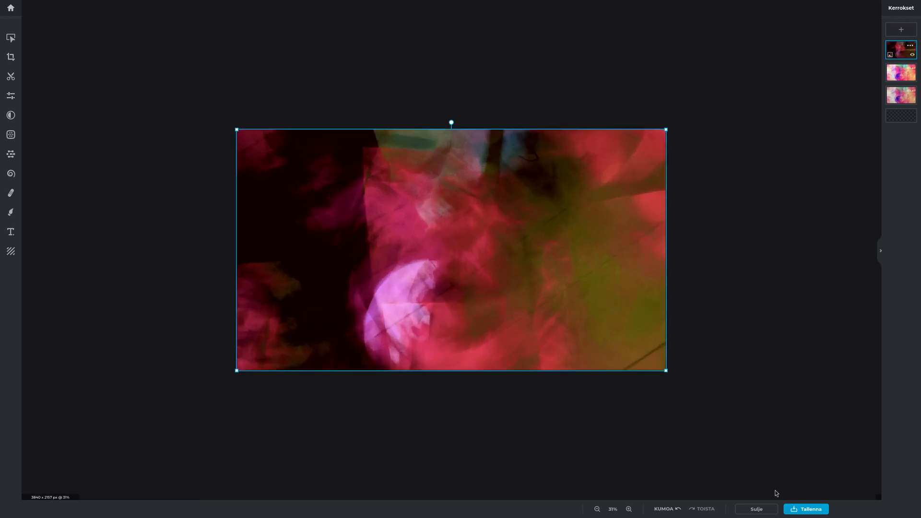
Save the recoloured red and purple composite as a PNG image.
left_click(805, 508)
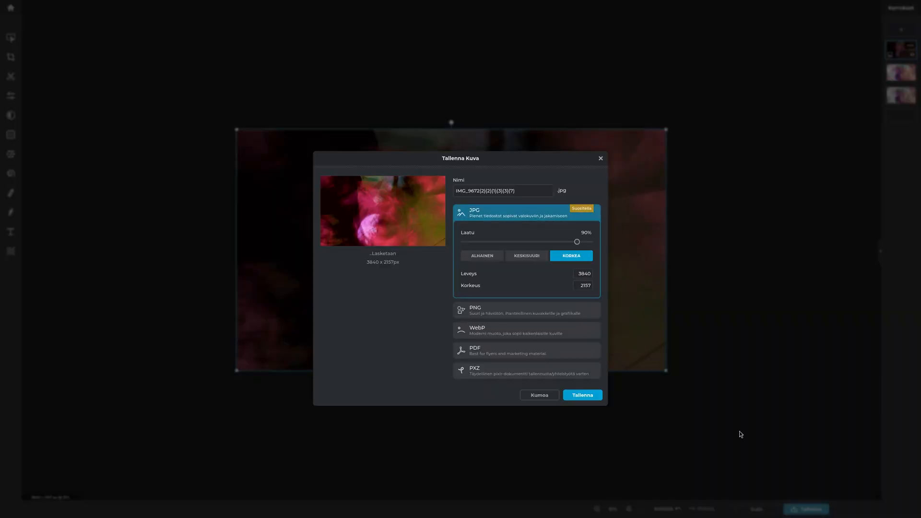
left_click(519, 313)
left_click(569, 355)
left_click(760, 308)
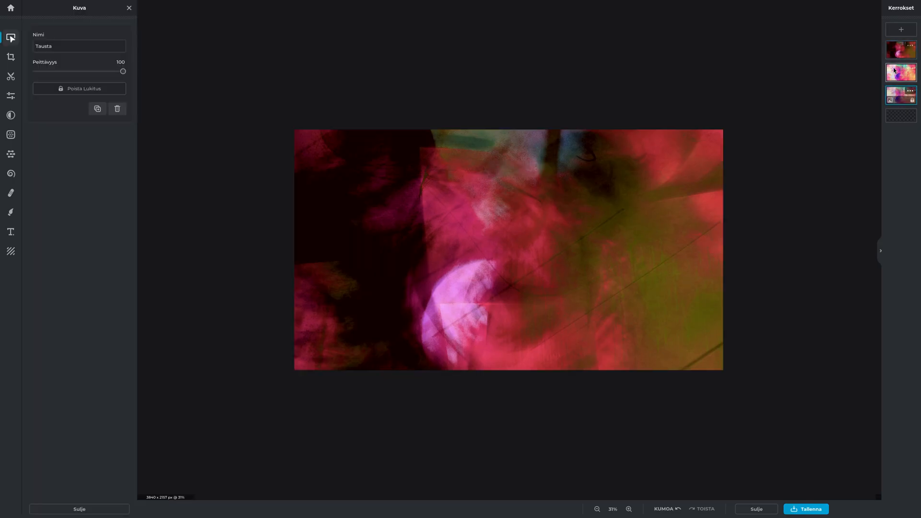
Move the bright pink second layer to the top of the stack and lower its opacity to about 51.
left_click_drag(893, 71, 903, 49)
left_click(909, 46)
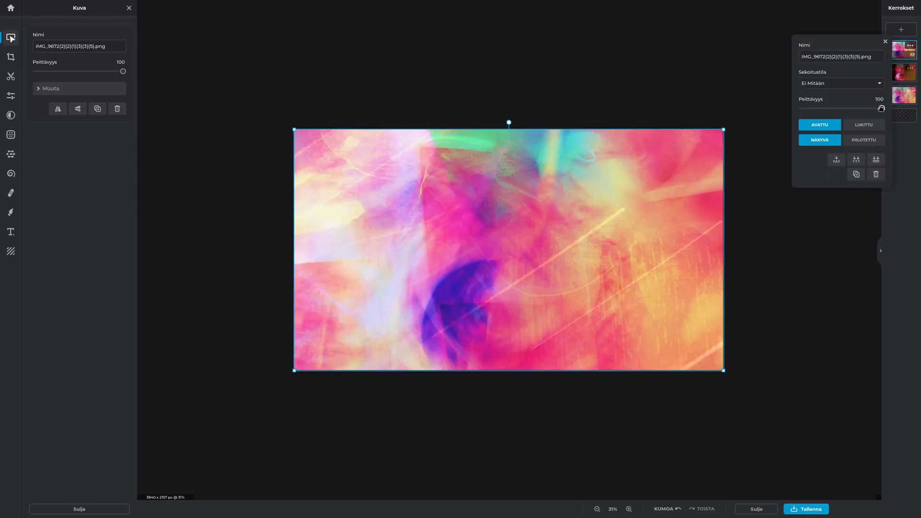
left_click_drag(881, 109, 851, 108)
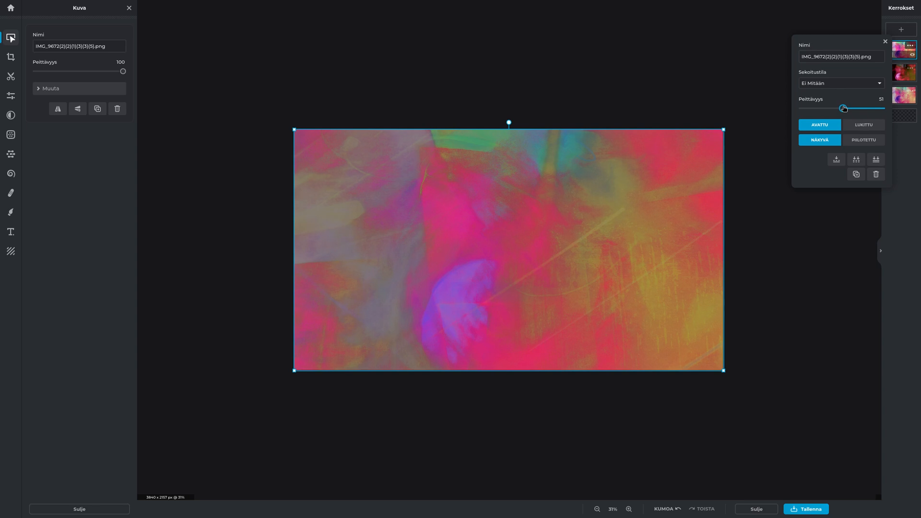
left_click(885, 43)
scroll(803, 205, "down", 3)
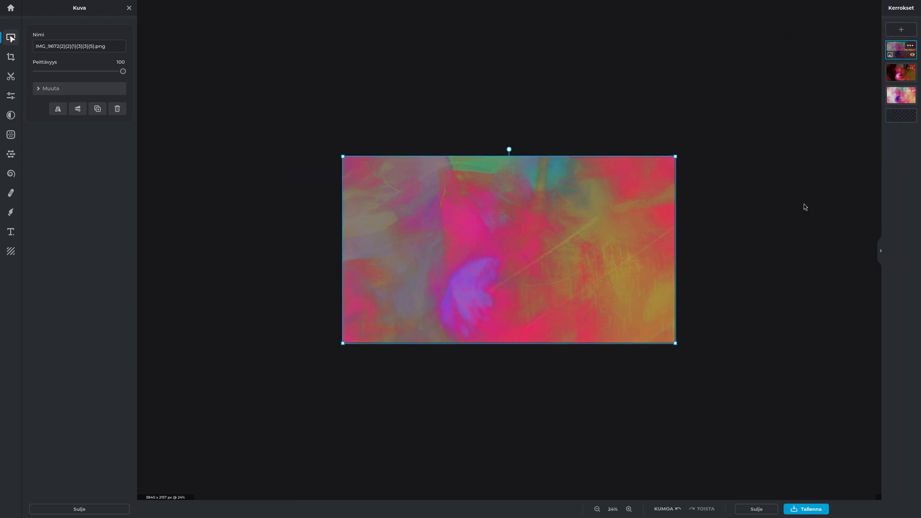
Save the blended pink and olive composite as a PNG image.
left_click(800, 509)
left_click(499, 307)
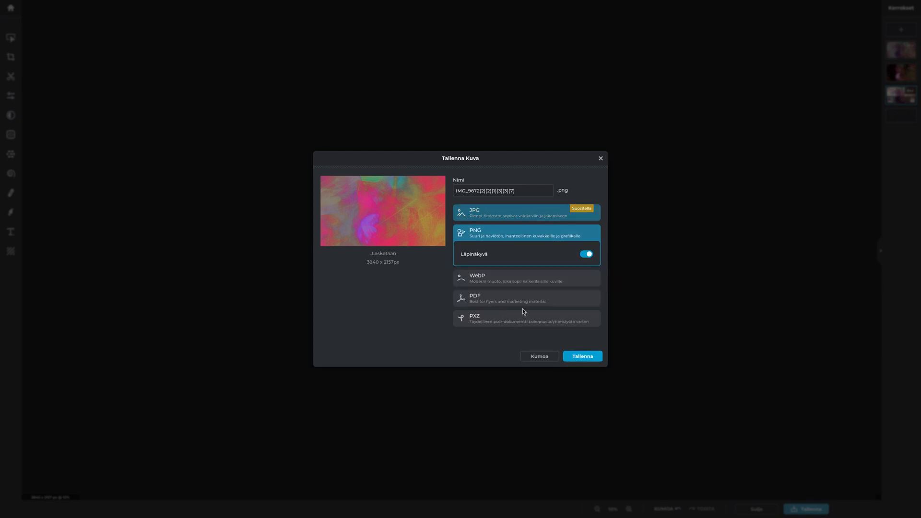
left_click(590, 362)
Move the dark red layer to the top of the stack and reduce its opacity in its layer settings.
scroll(582, 335, "up", 3)
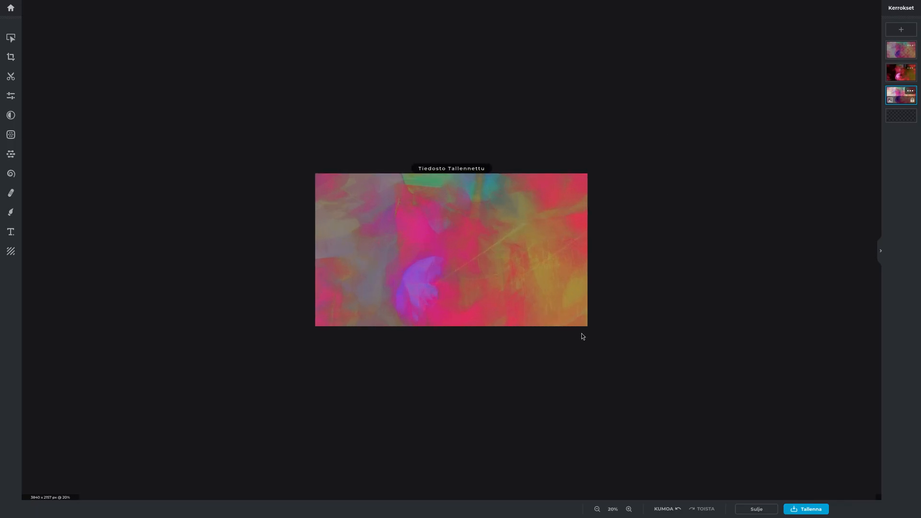
scroll(582, 336, "up", 1)
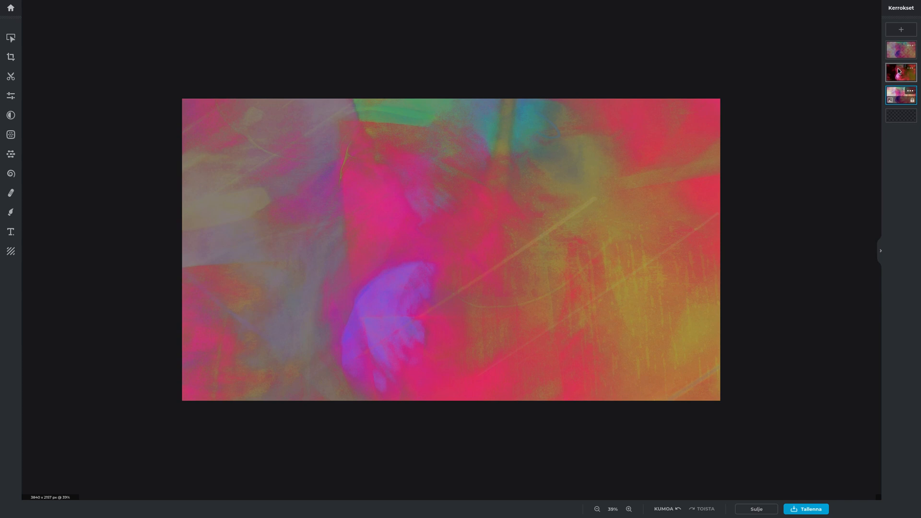
left_click_drag(898, 71, 901, 51)
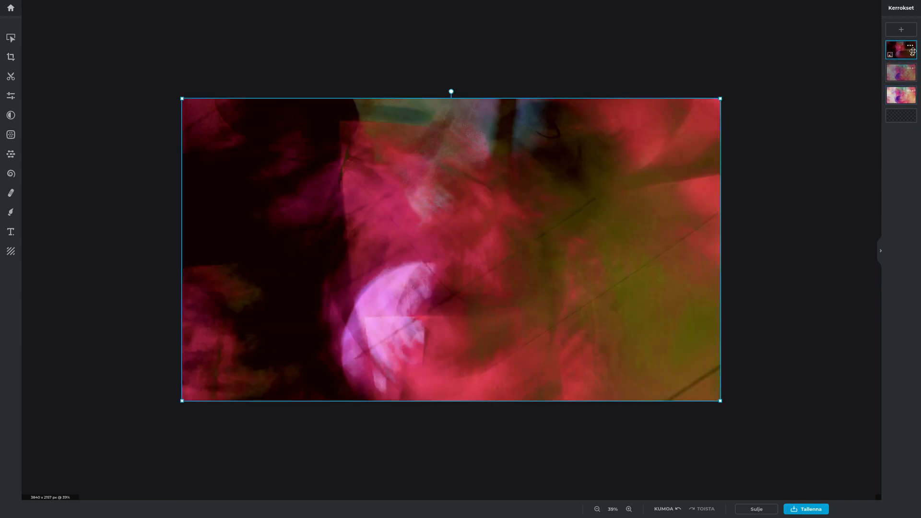
left_click(910, 68)
left_click(910, 45)
left_click_drag(884, 108, 860, 107)
left_click(884, 41)
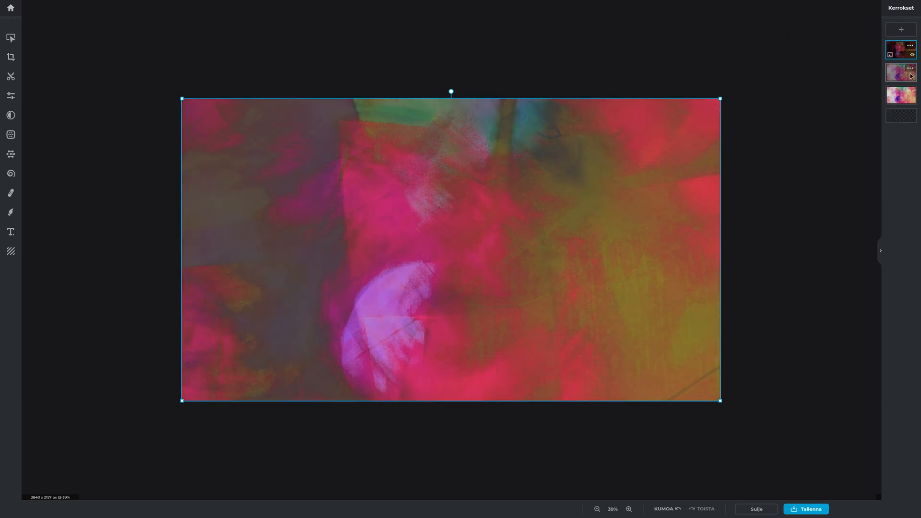
Set the opacity of the second layer from the top to 100.
left_click(910, 68)
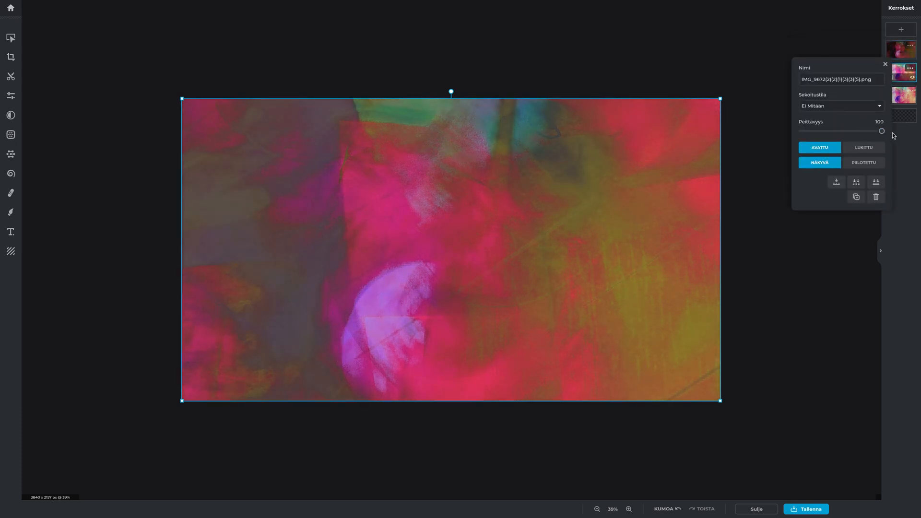
left_click(885, 64)
left_click(820, 235)
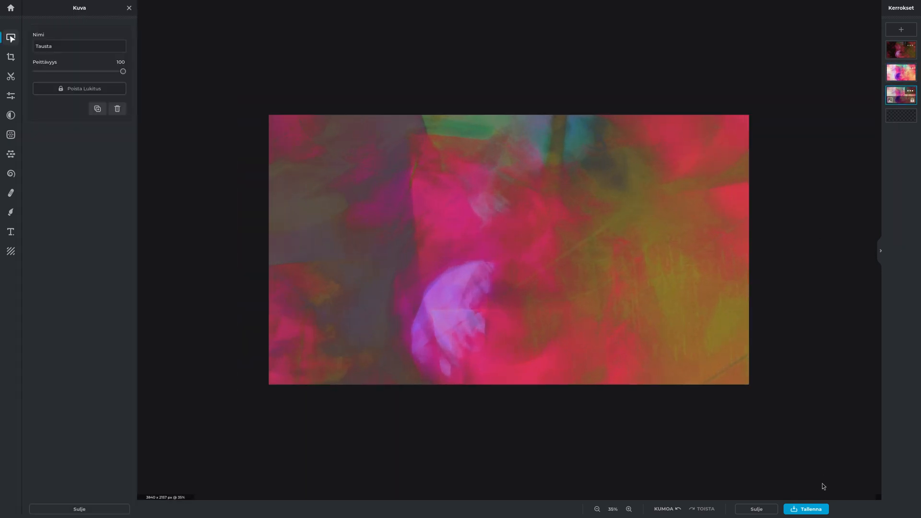
Save this darker variation of the composite as a PNG image.
left_click(807, 509)
left_click(514, 311)
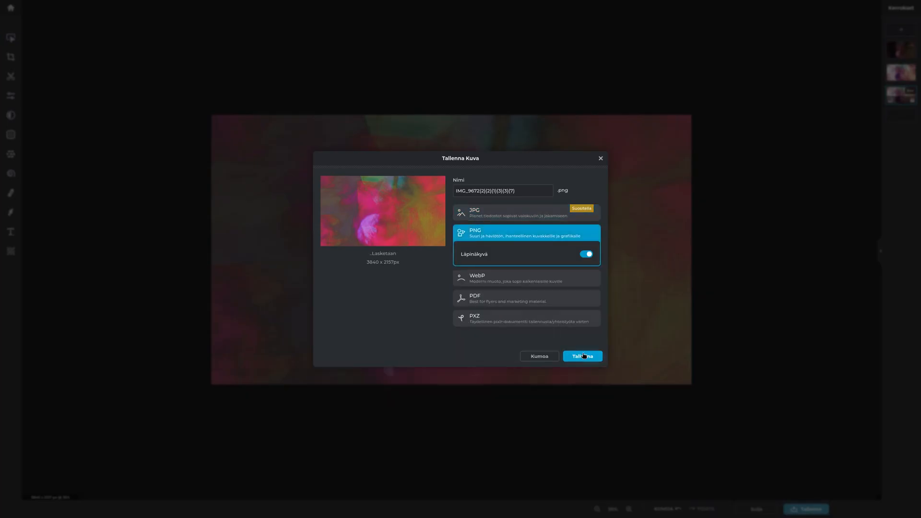
left_click(582, 353)
Clear the existing layers and load the last saved composite as the only layer.
left_click(889, 99)
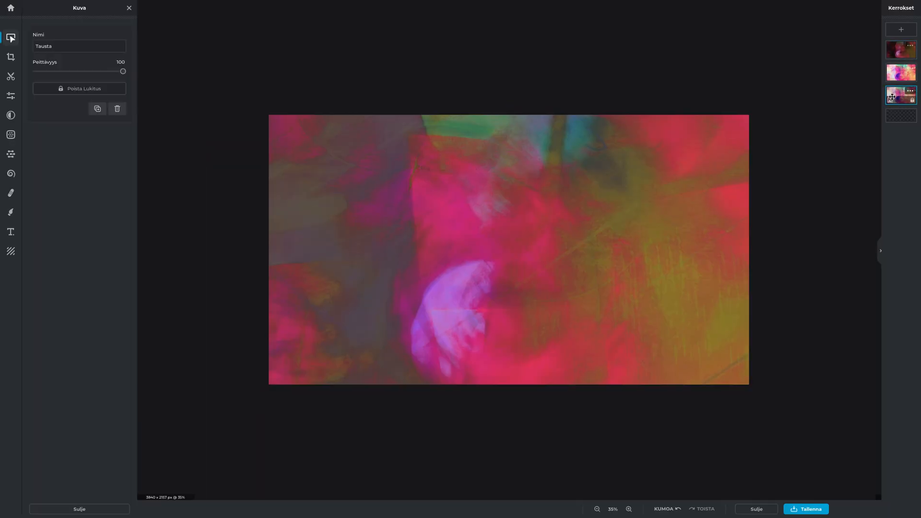
key("Delete")
key("Delete")
key("Delete")
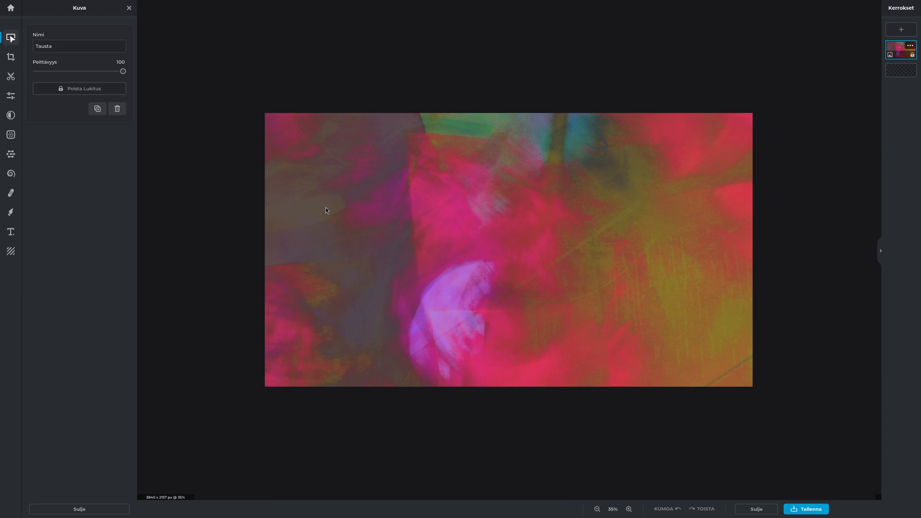
scroll(326, 210, "down", 2)
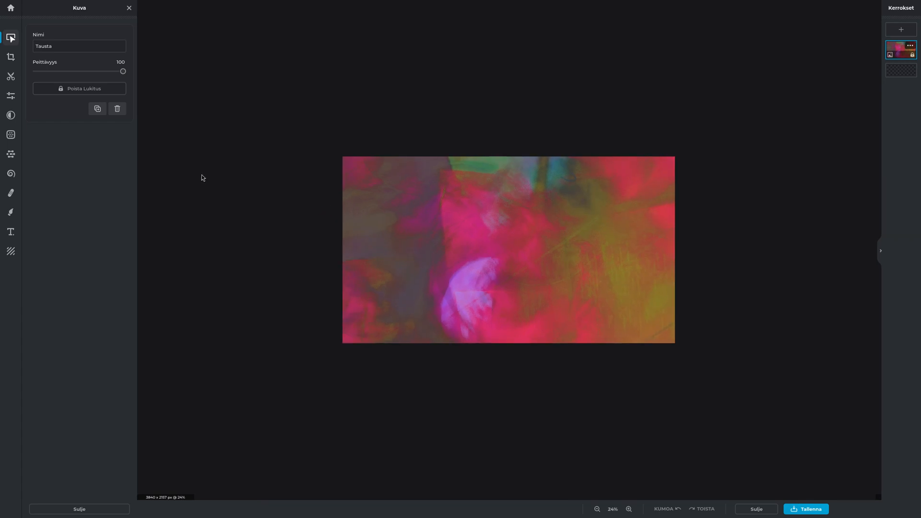
Try the Anne, Antonio and Alex effects from the Friends category on the image.
left_click(11, 115)
left_click(55, 124)
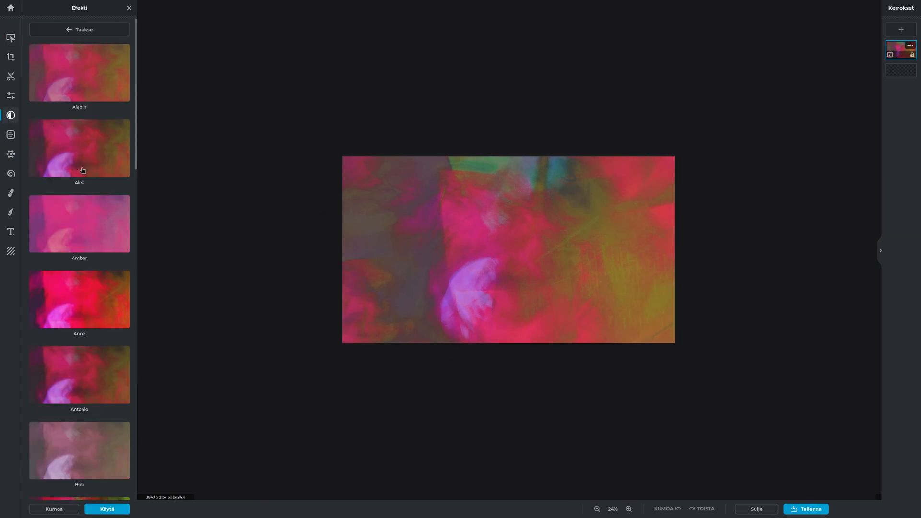
left_click(87, 328)
left_click(96, 355)
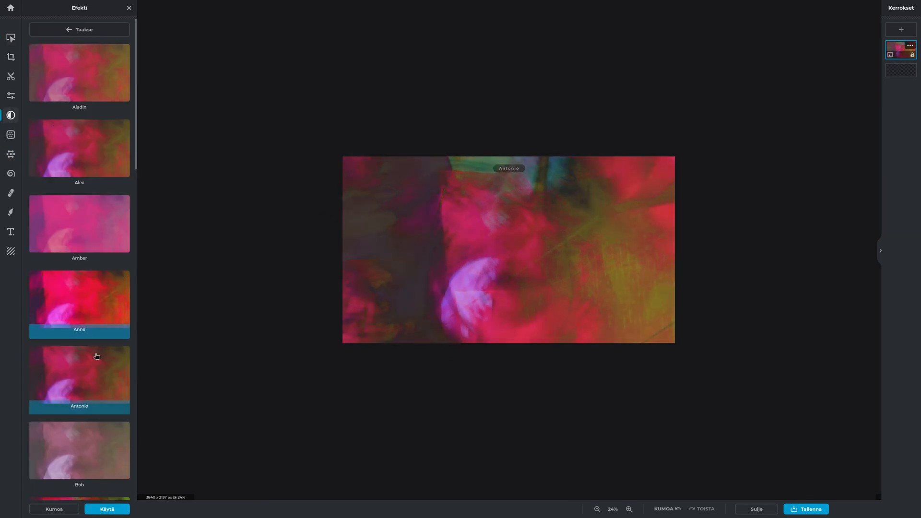
left_click(85, 161)
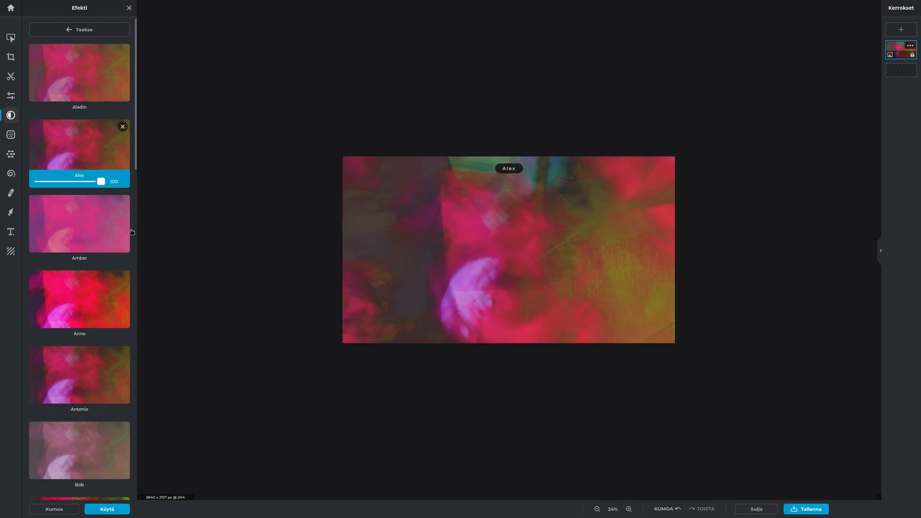
scroll(376, 237, "down", 5)
scroll(106, 292, "down", 15)
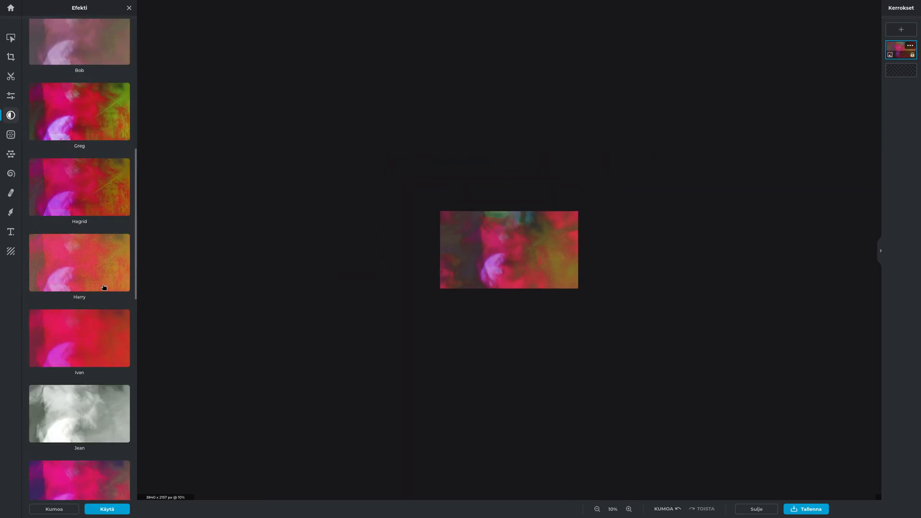
Try the Sophia effect from the Friends category, and apply the Tony effect at 100 to the image instead.
left_click(92, 413)
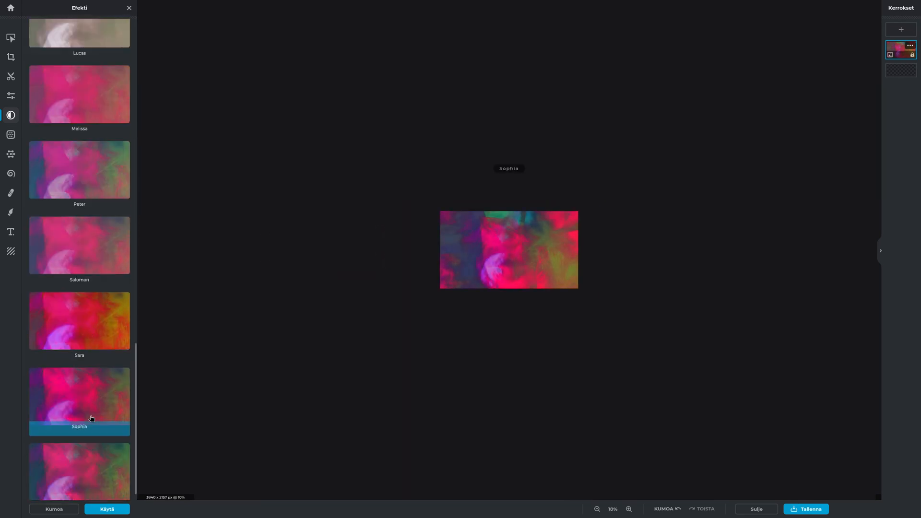
scroll(90, 416, "down", 1)
left_click(87, 434)
left_click(83, 373)
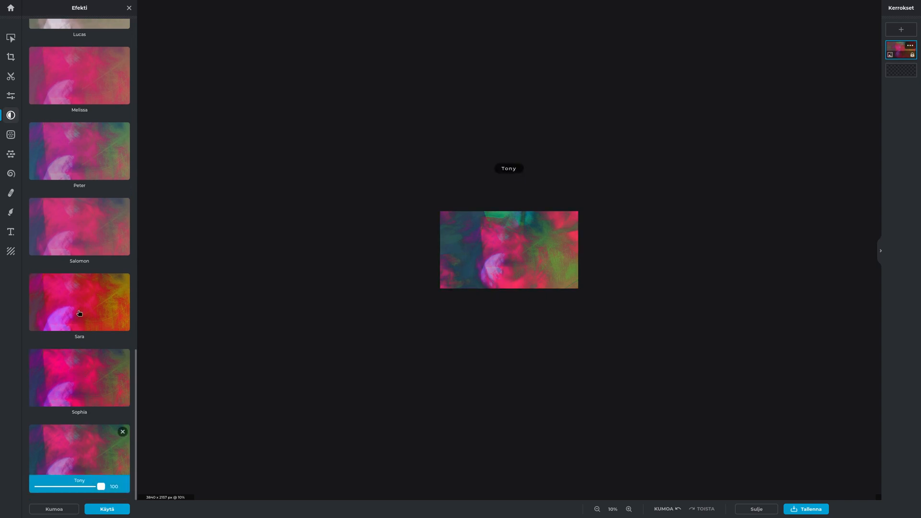
left_click(80, 467)
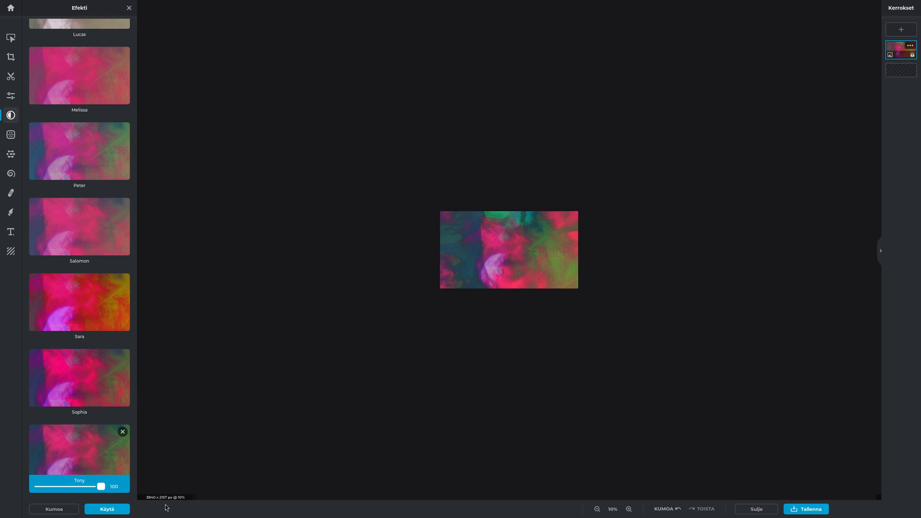
scroll(494, 296, "up", 5)
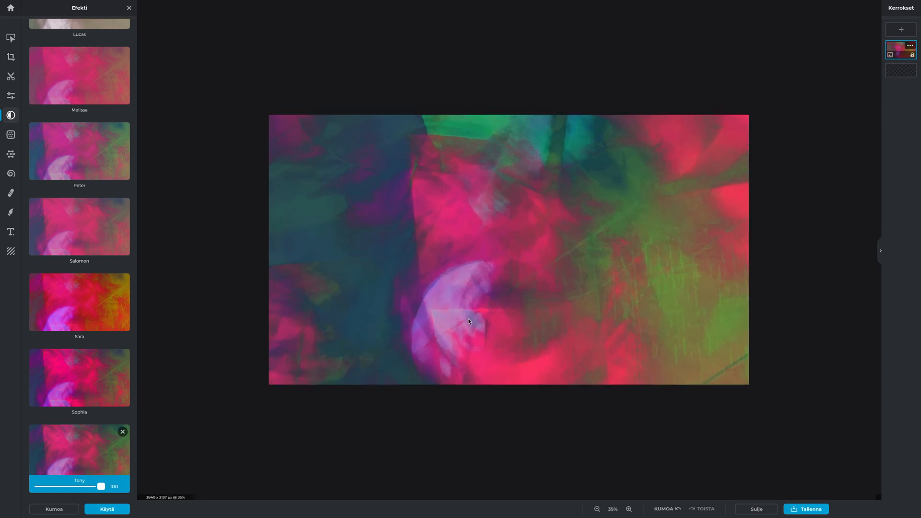
scroll(468, 318, "up", 2)
left_click(123, 510)
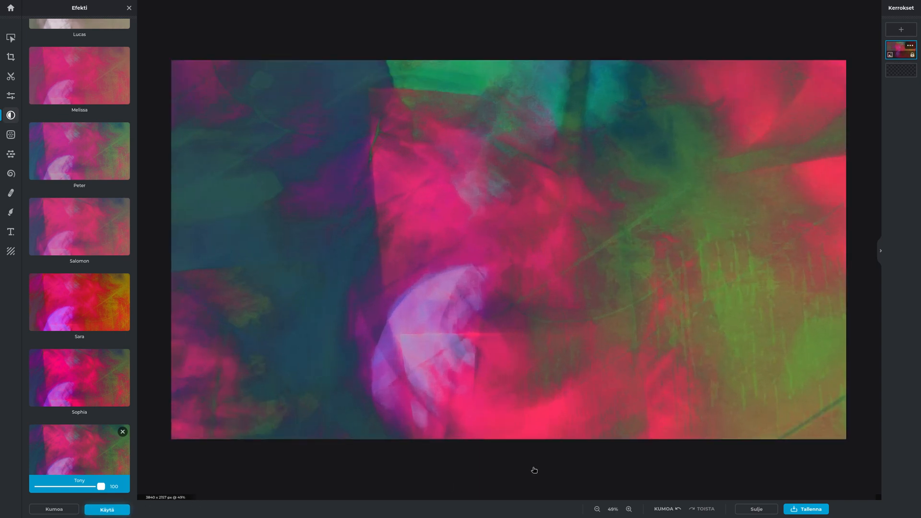
Save the image with the Tony effect as a PNG.
left_click(808, 508)
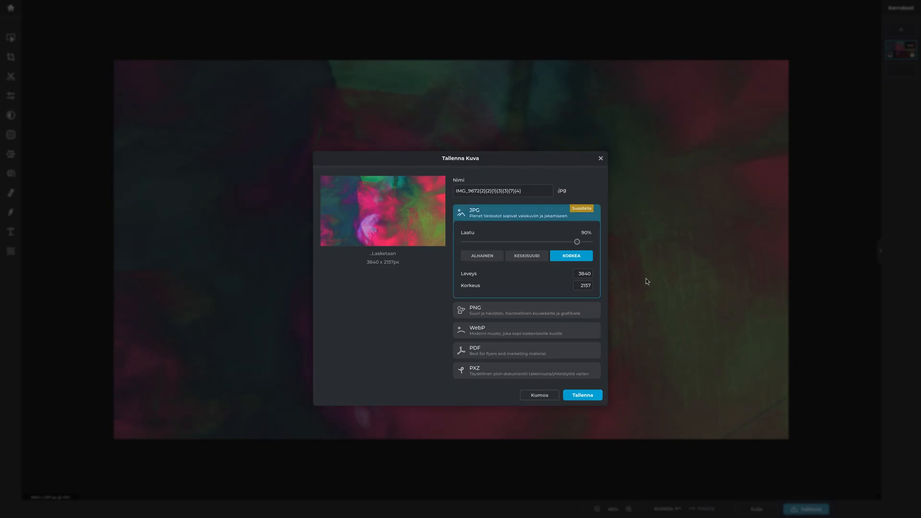
left_click(552, 308)
left_click(582, 356)
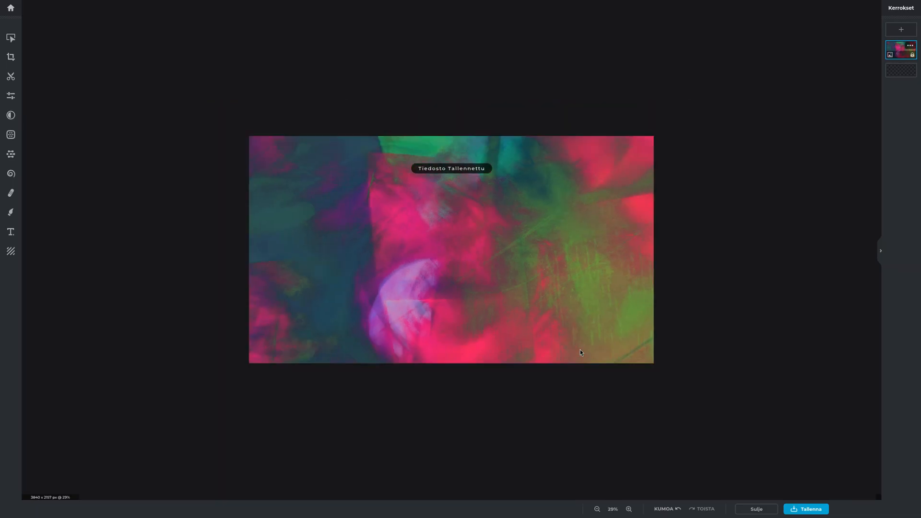
Undo the applied Tony effect, and try the Lemonpell and Tiny Dc effects from the Instage category.
key("ctrl+z")
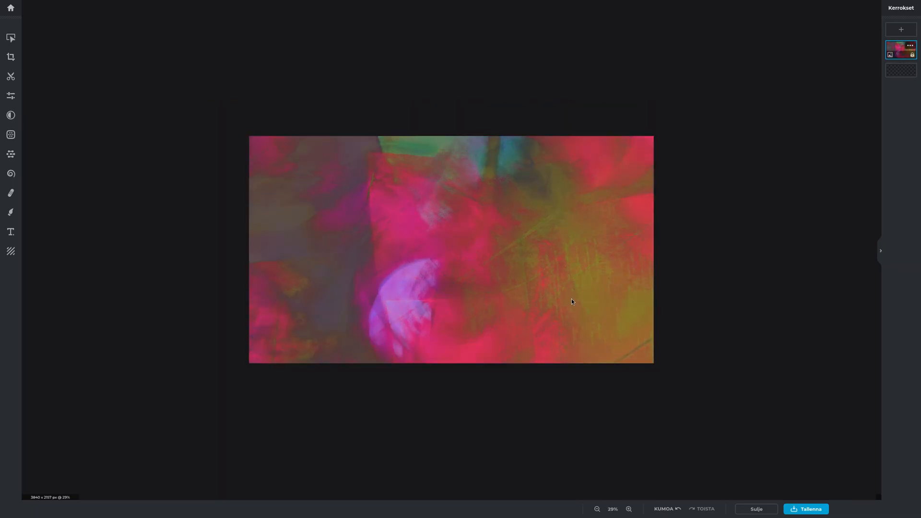
left_click(11, 115)
left_click(74, 157)
scroll(73, 158, "down", 9)
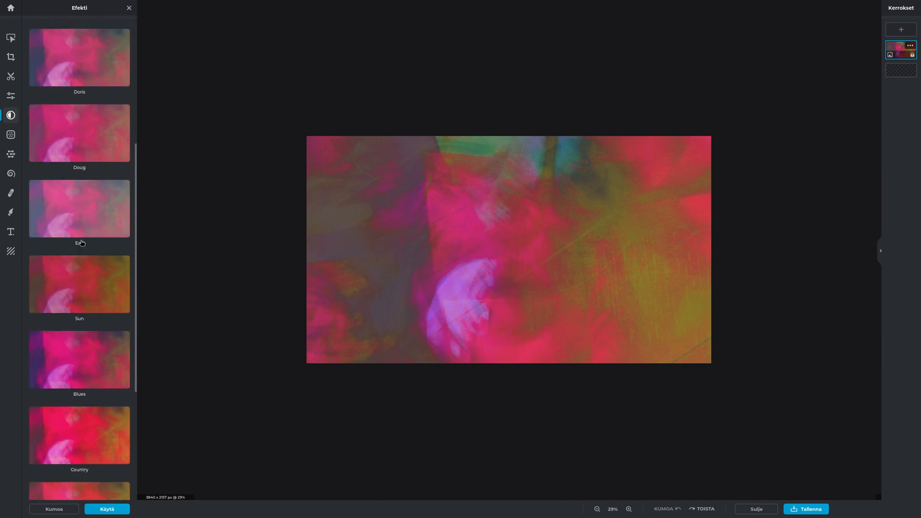
left_click(75, 311)
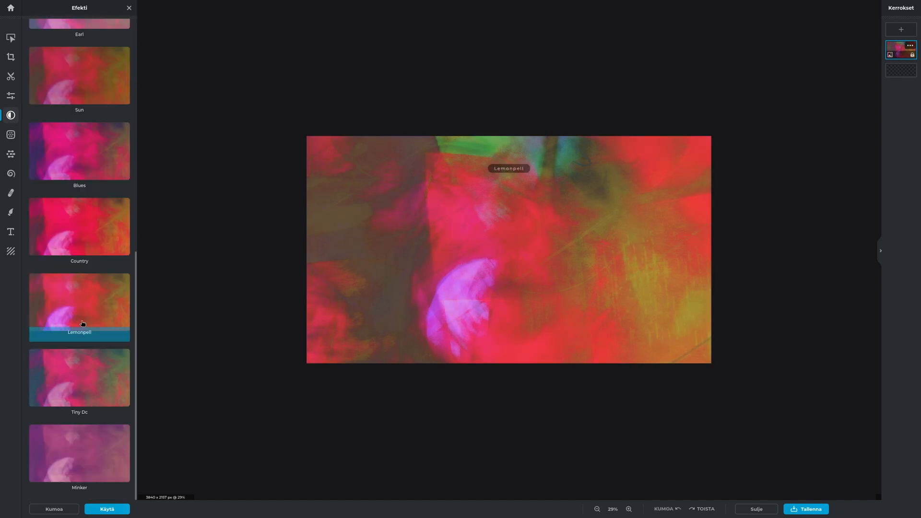
left_click(99, 367)
scroll(73, 230, "up", 10)
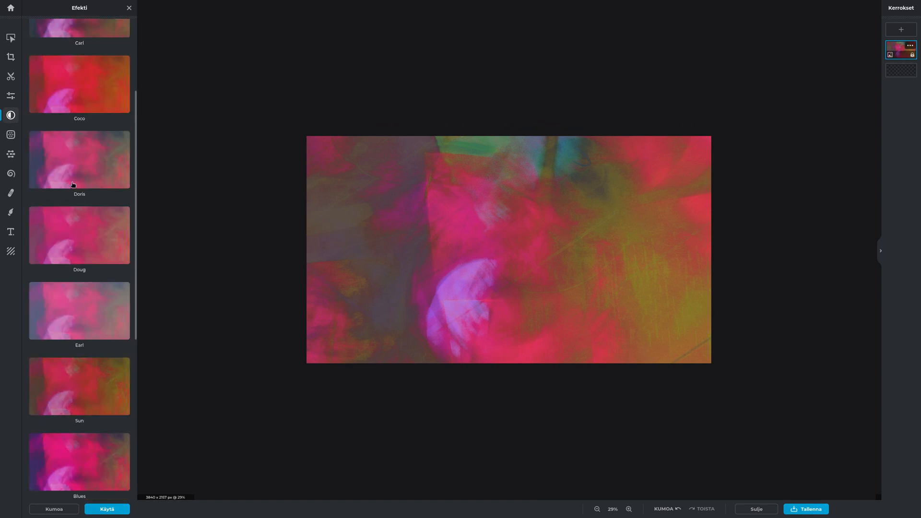
Look through the Urban effects, and try Blues, Country, Lemonpell and Tiny Dc from the Instage category.
left_click(75, 32)
scroll(94, 290, "down", 2)
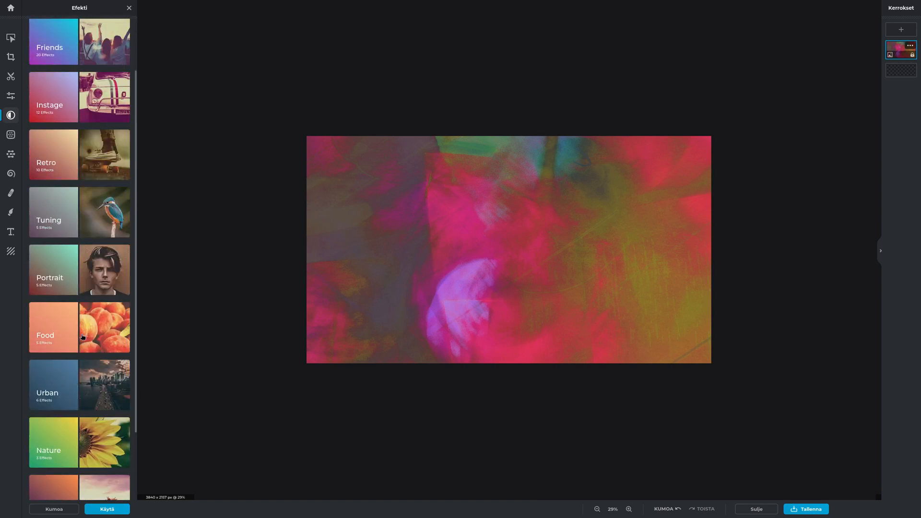
left_click(62, 382)
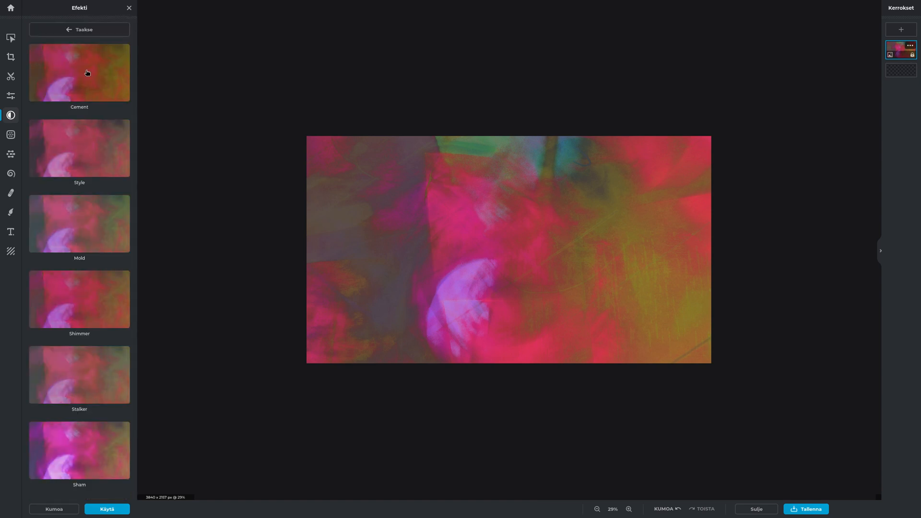
left_click(87, 34)
scroll(79, 125, "up", 2)
left_click(67, 171)
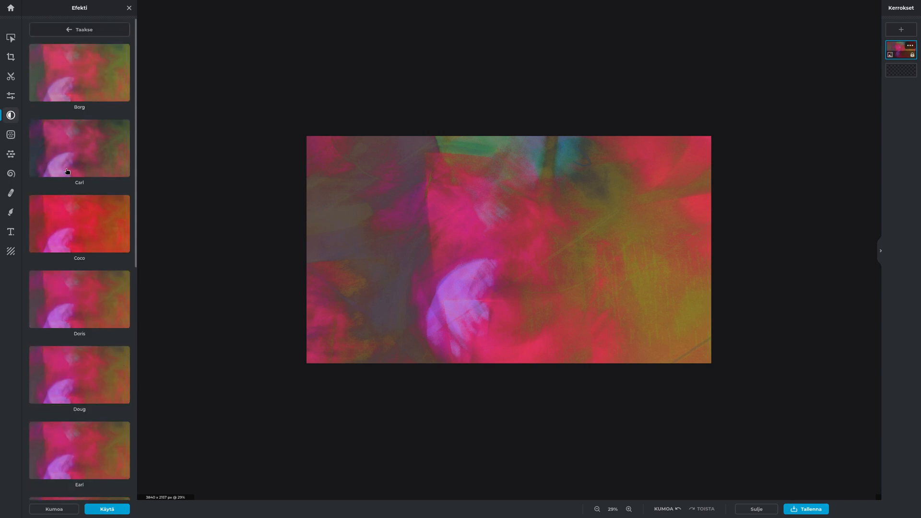
scroll(67, 178, "down", 13)
left_click(67, 190)
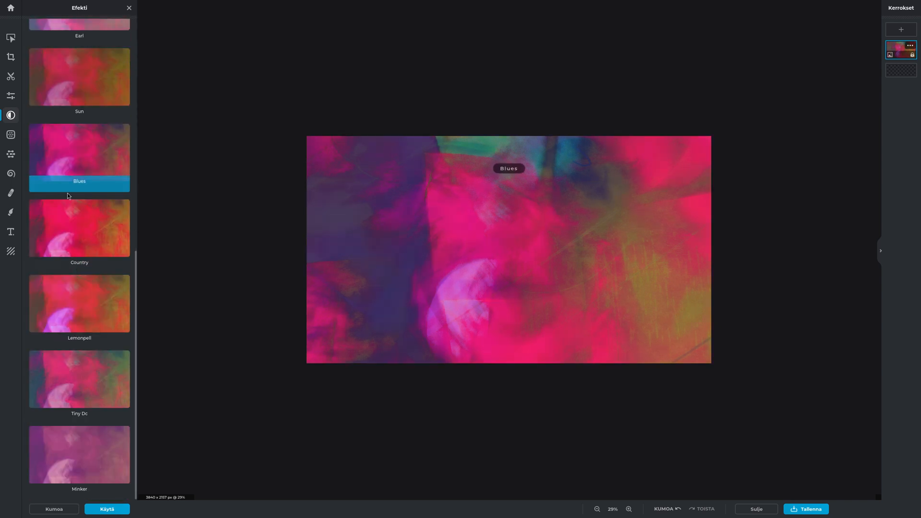
left_click(73, 228)
left_click(84, 319)
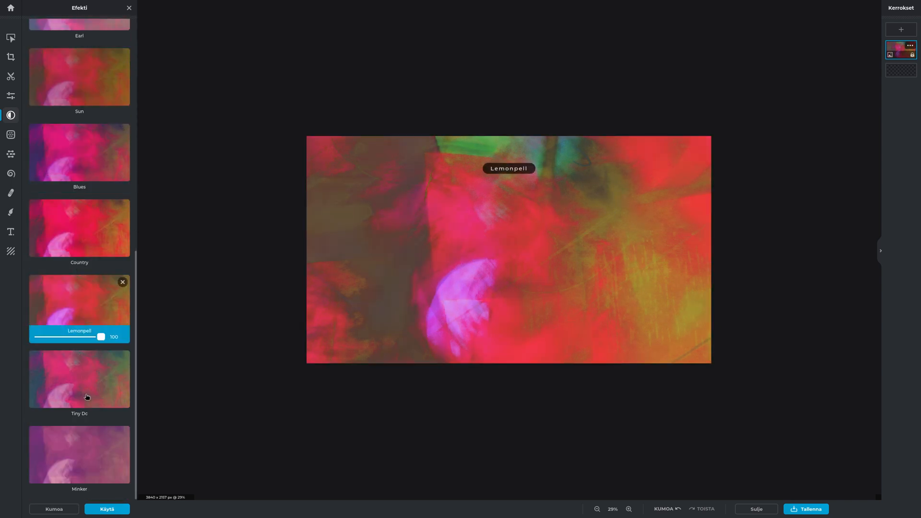
left_click(88, 366)
Try the Carl effect from the Instage category on the image, and remove it.
scroll(84, 336, "up", 10)
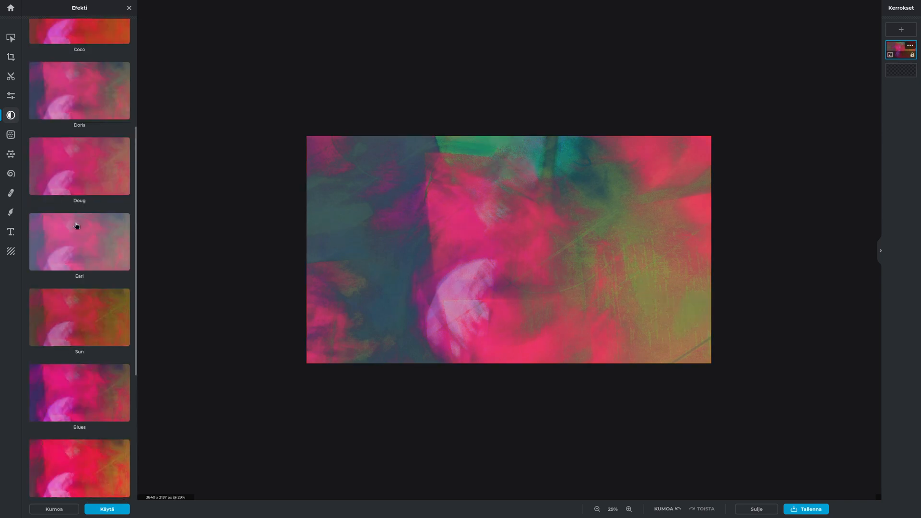
left_click(76, 171)
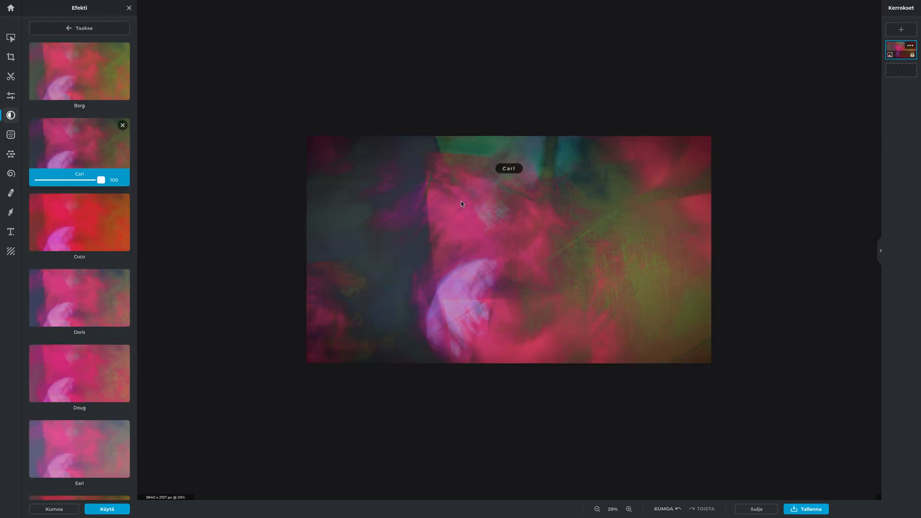
scroll(461, 200, "down", 5)
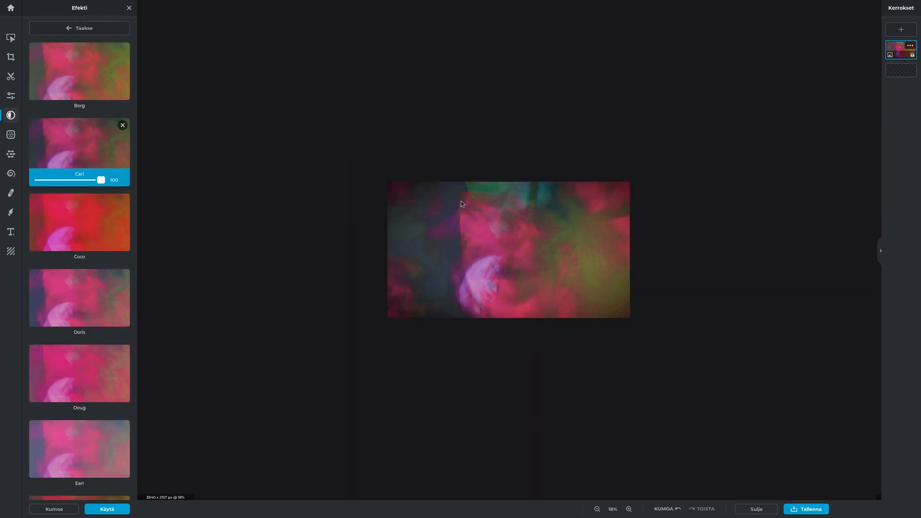
left_click(123, 126)
left_click(79, 32)
scroll(99, 460, "down", 3)
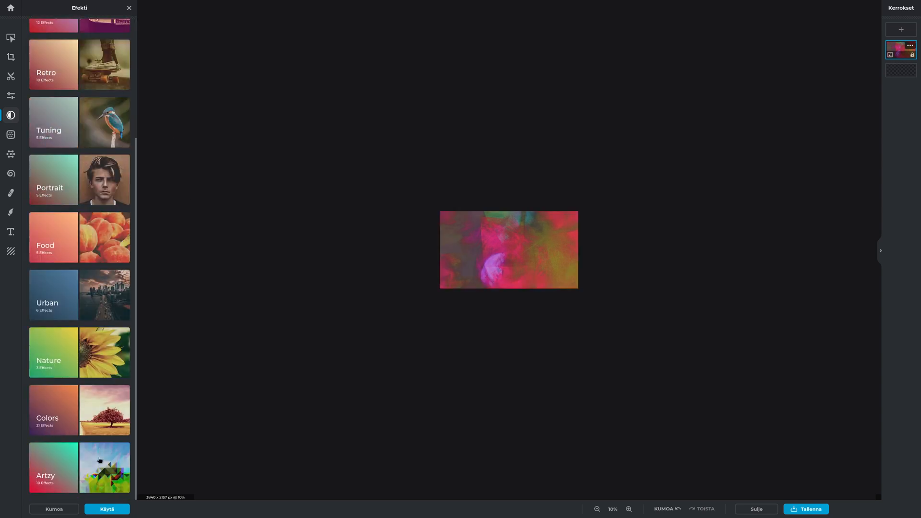
left_click(99, 460)
scroll(96, 364, "down", 3)
scroll(93, 300, "up", 5)
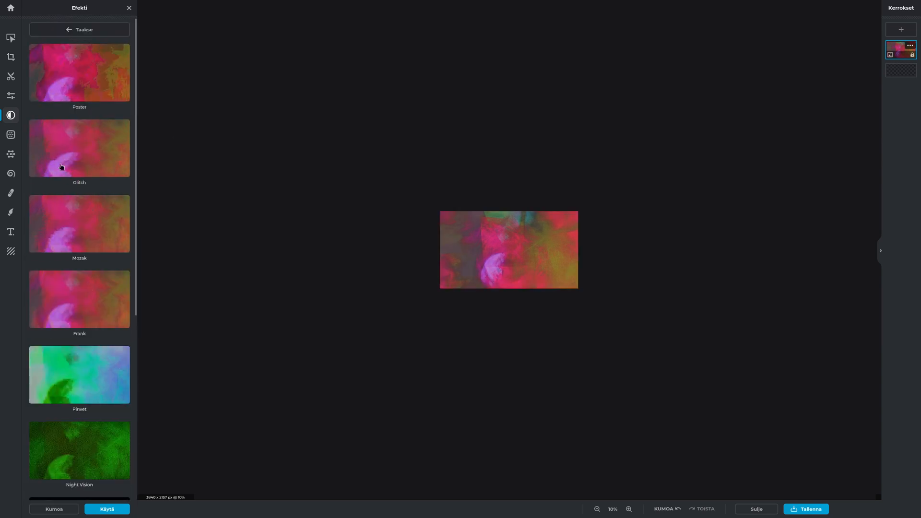
left_click(72, 32)
Try the Mold, Shimmer, Stalker and Sham effects from the Urban category on the image.
left_click(60, 319)
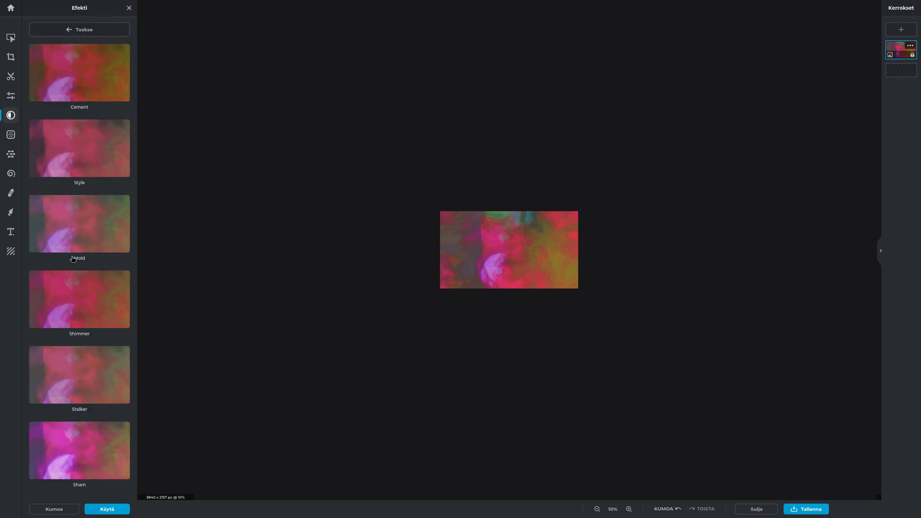
left_click(71, 256)
left_click(79, 321)
left_click(85, 393)
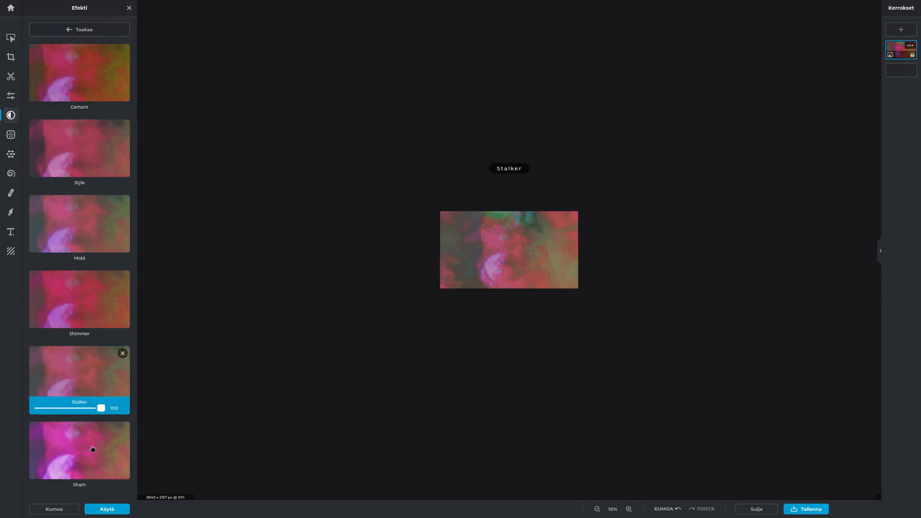
left_click(93, 449)
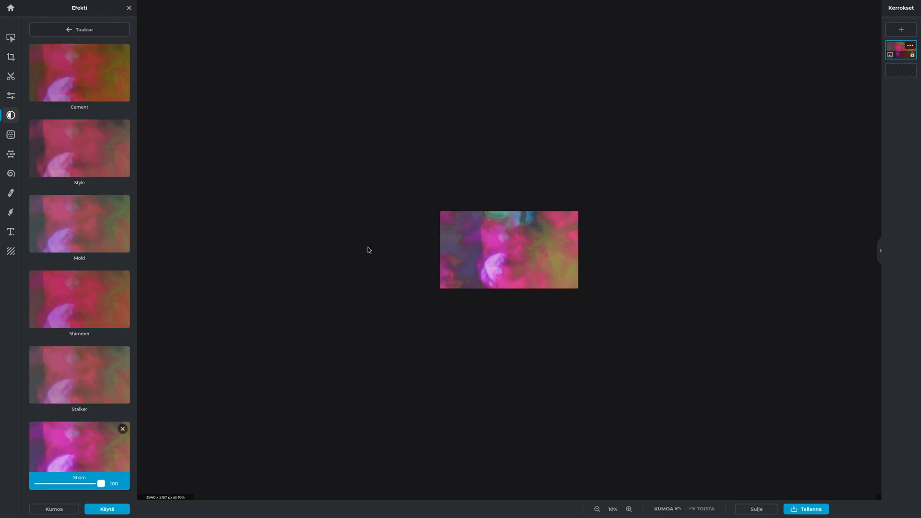
Compare the Style, Cement, Mold, Shimmer and Stalker effects, and apply the Sham effect at 100 to the image.
left_click(68, 144)
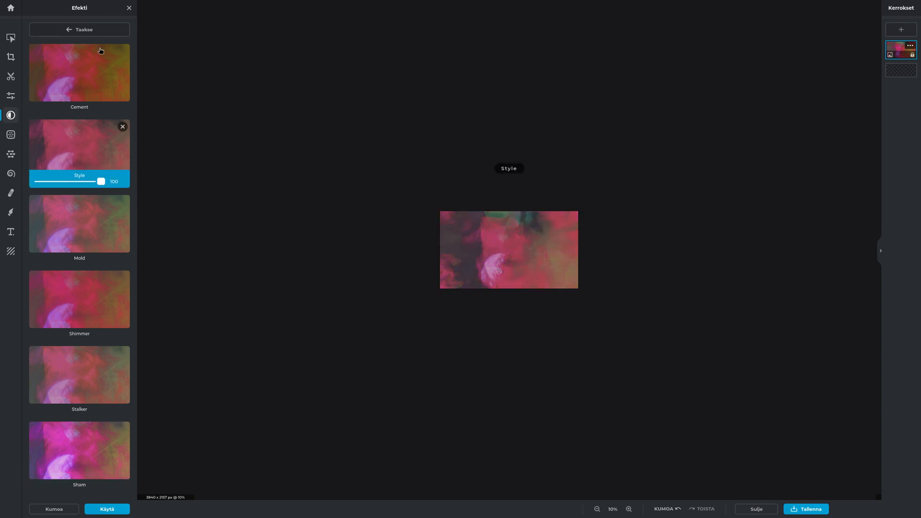
left_click(101, 90)
left_click(91, 206)
left_click(82, 323)
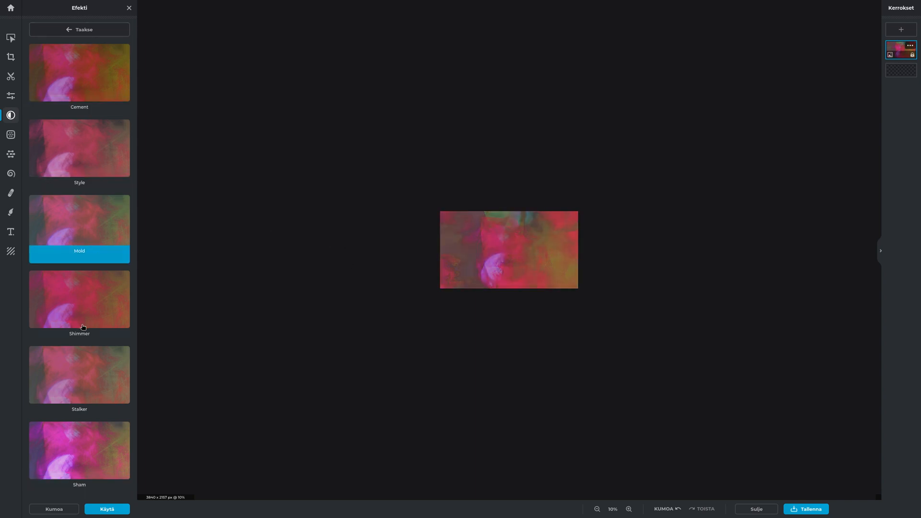
left_click(75, 414)
left_click(82, 438)
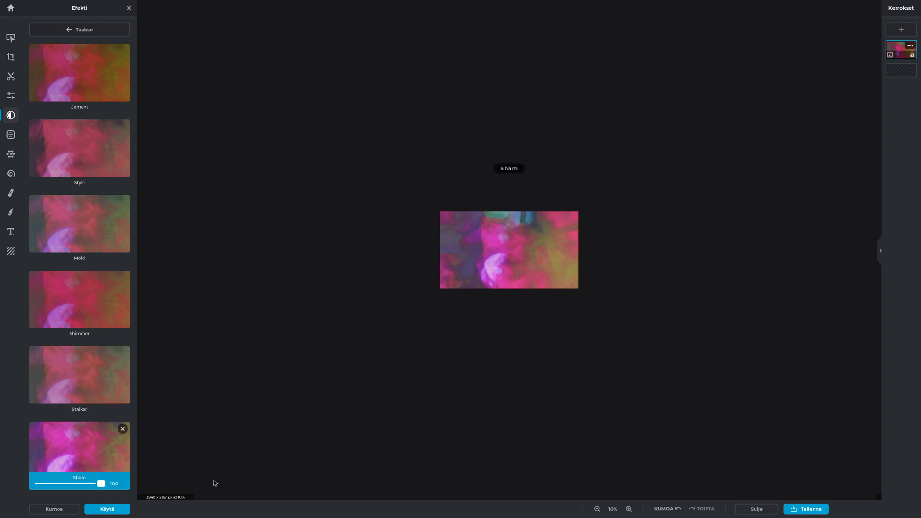
left_click(107, 509)
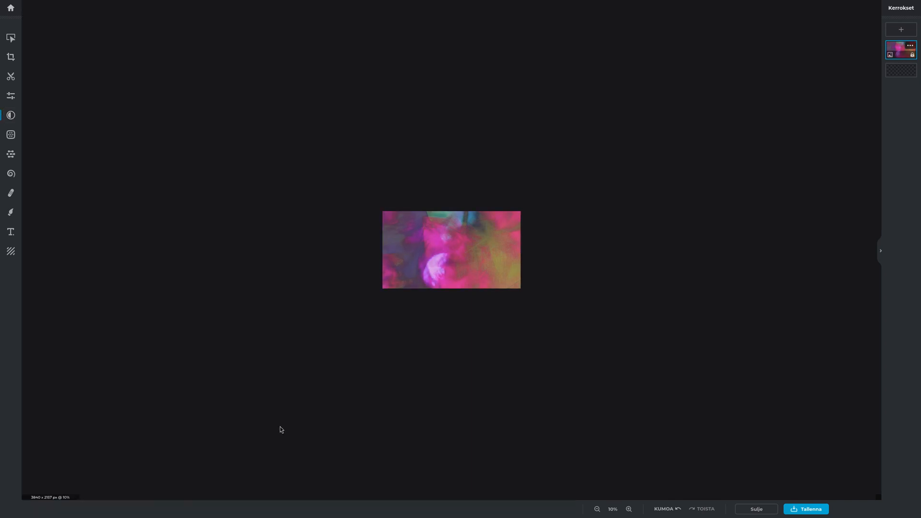
Save the image with the Sham effect as a PNG with transparency enabled.
left_click(798, 510)
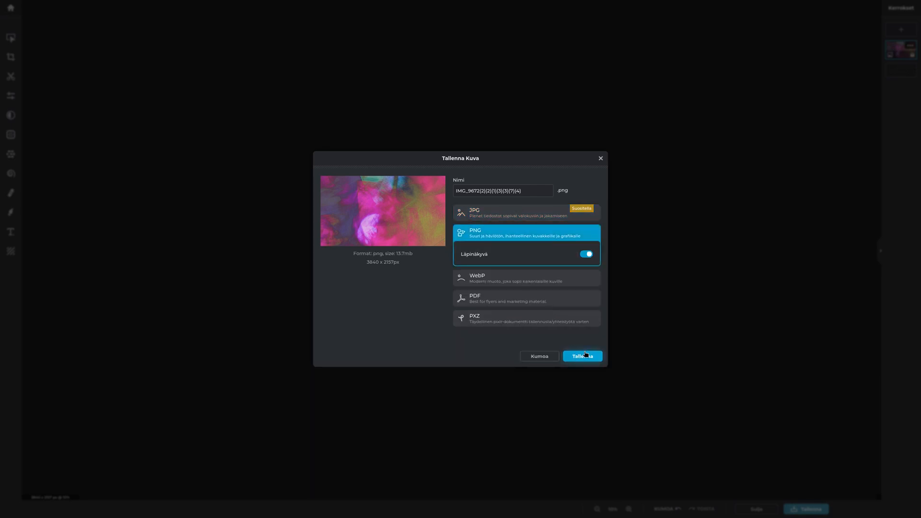
left_click(584, 355)
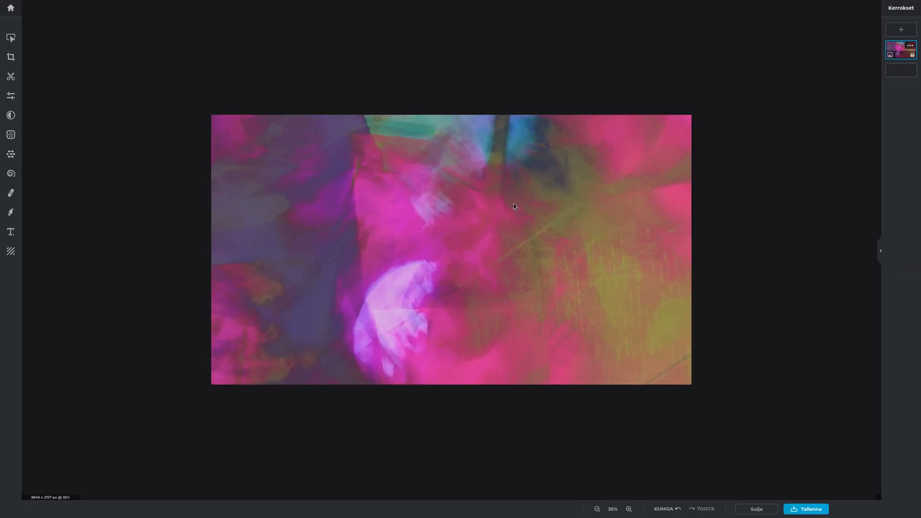
Try changing the image's saturation and raising its contrast to 9, and undo both adjustments.
scroll(513, 203, "up", 3)
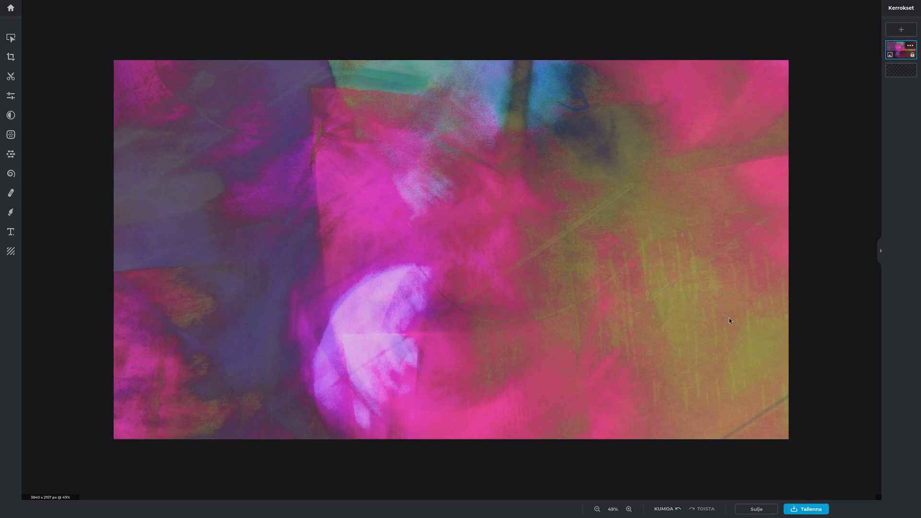
scroll(637, 321, "down", 3)
scroll(552, 269, "up", 1)
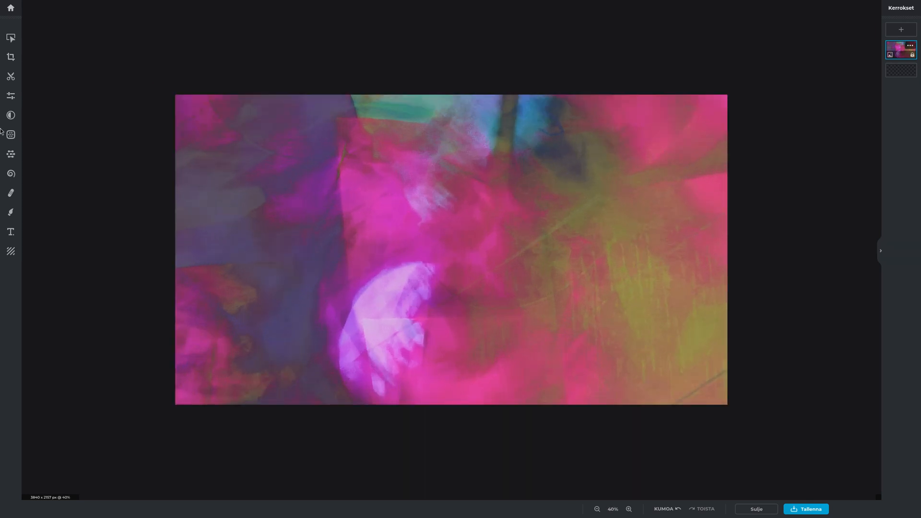
left_click(11, 96)
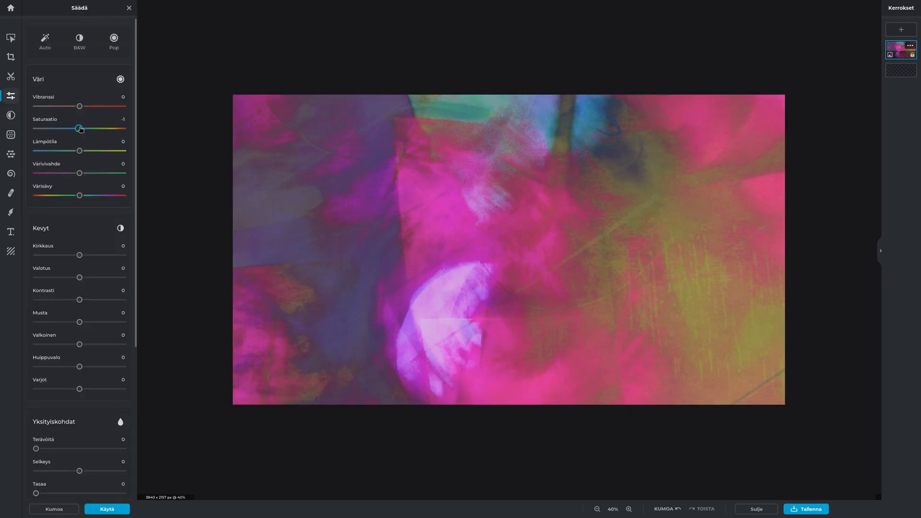
left_click_drag(81, 129, 91, 132)
key("ctrl+z")
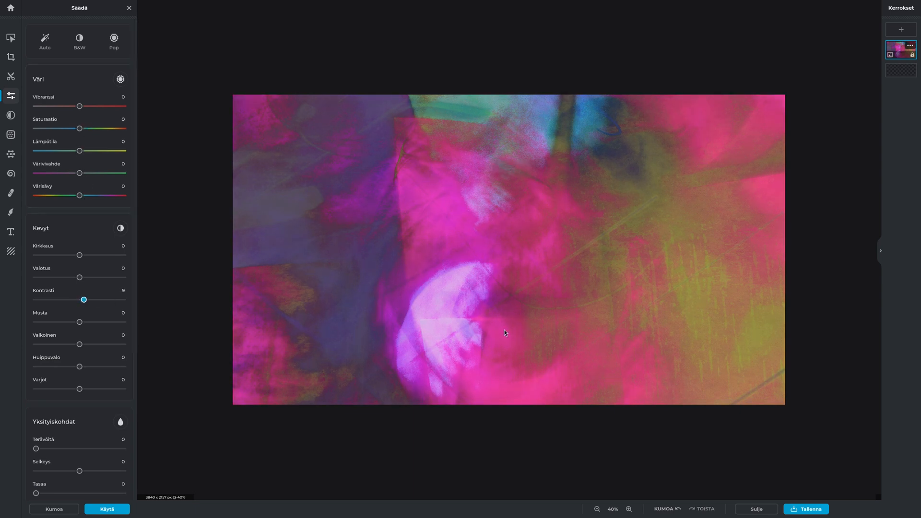
scroll(505, 344, "down", 4)
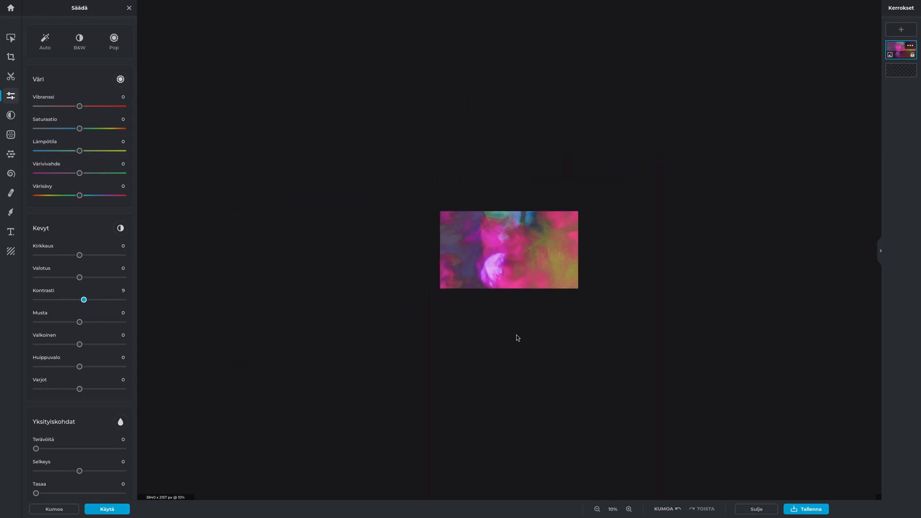
key("ctrl+z")
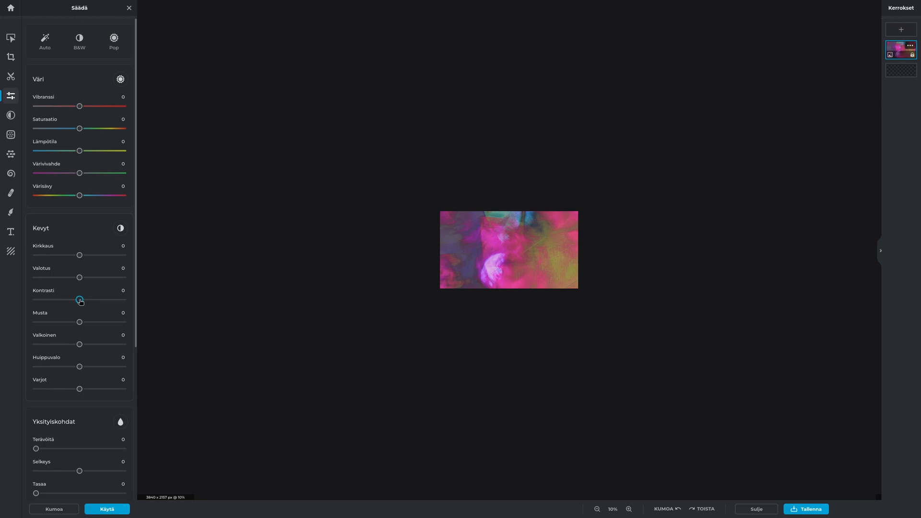
Try slightly higher contrast values on the image, reset the contrast to 0 and close the adjustments.
left_click_drag(81, 301, 84, 301)
key("ctrl+z")
scroll(361, 278, "up", 3)
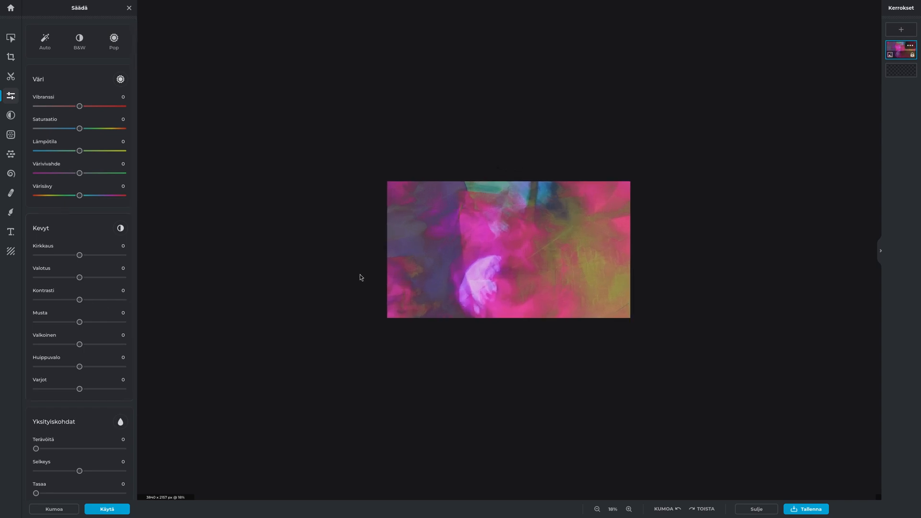
scroll(360, 277, "up", 4)
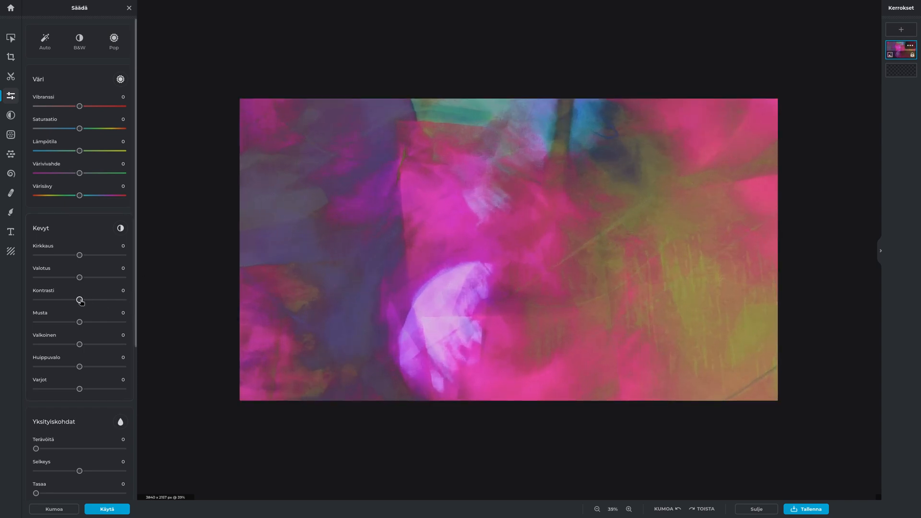
left_click_drag(79, 300, 81, 300)
scroll(446, 301, "down", 7)
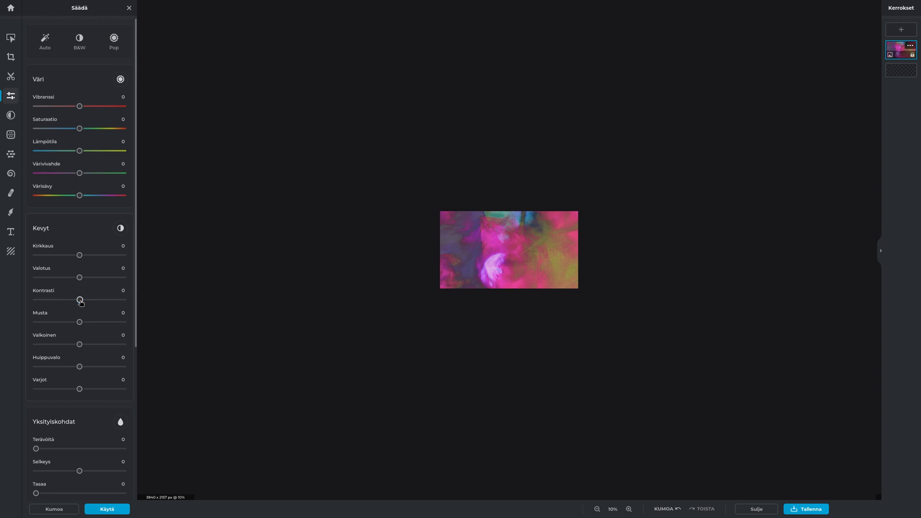
left_click(113, 510)
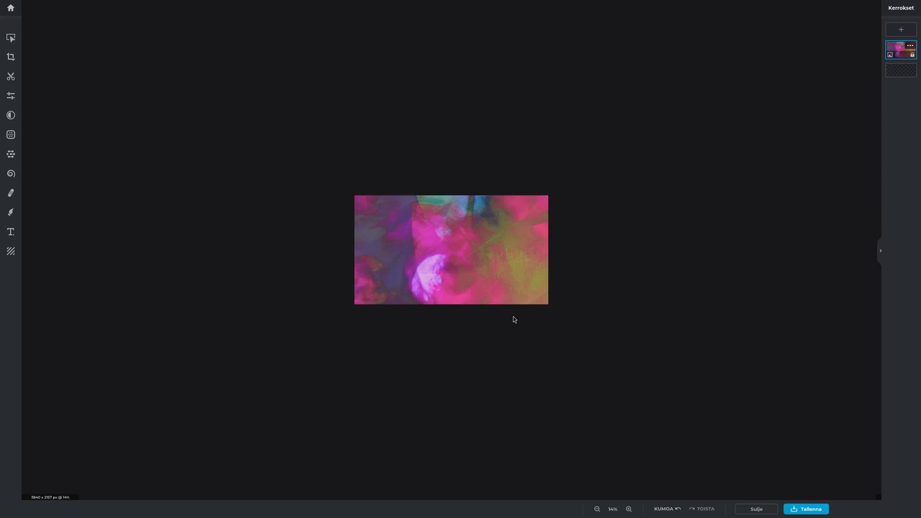
Save the magenta version of the image as a PNG.
scroll(532, 287, "down", 2)
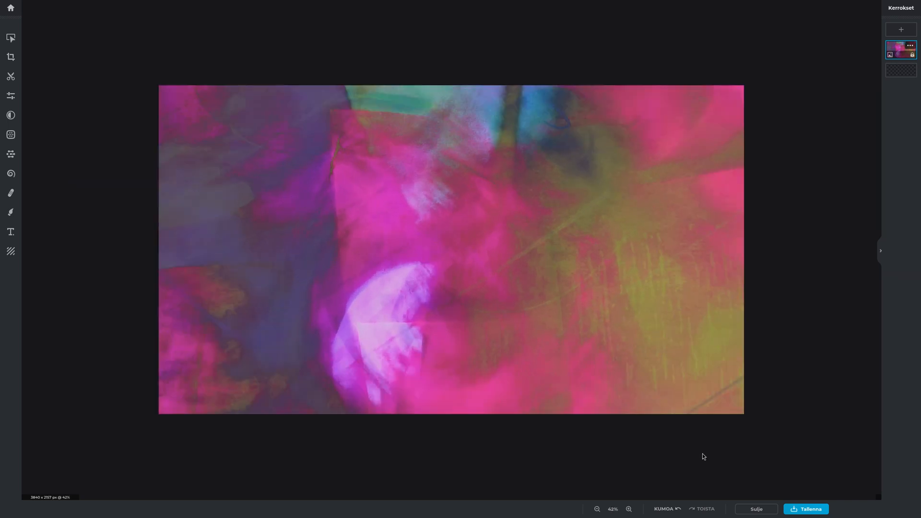
left_click(822, 512)
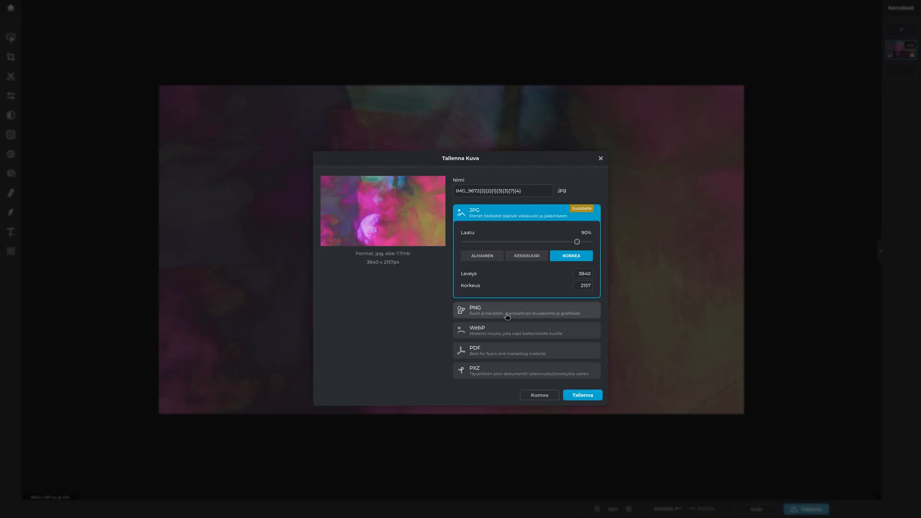
left_click(582, 356)
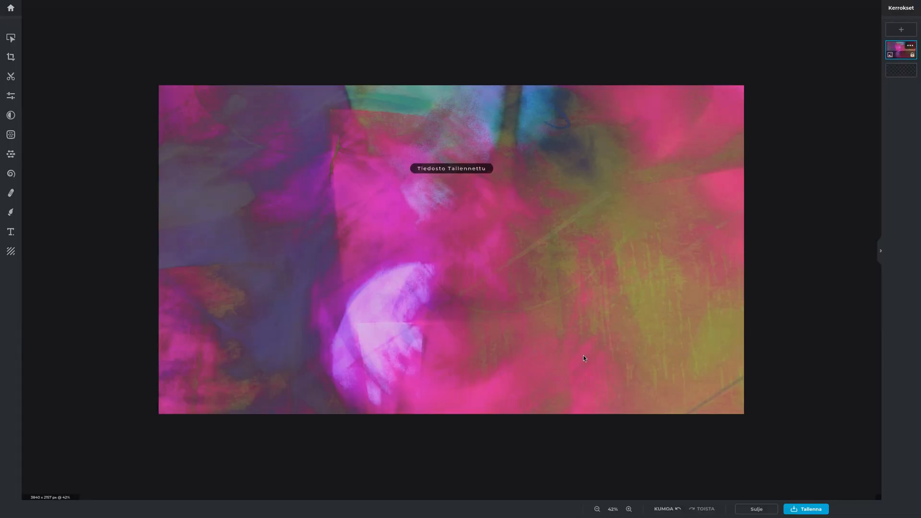
Try several hue shifts on the image, including 52 and 180, and apply a hue of -157.
left_click(10, 115)
left_click(12, 99)
mouse_move(79, 195)
left_mouse_down()
mouse_move(102, 199)
mouse_move(93, 201)
left_mouse_up()
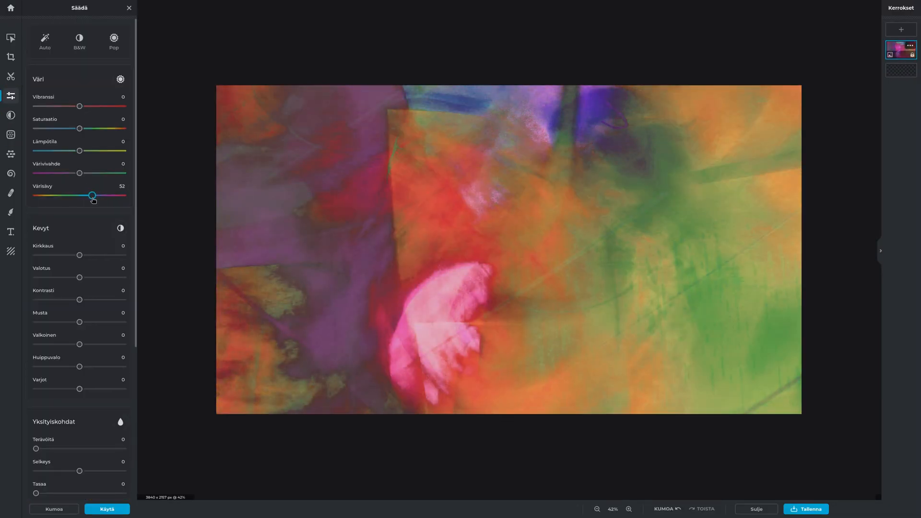
scroll(389, 211, "down", 5)
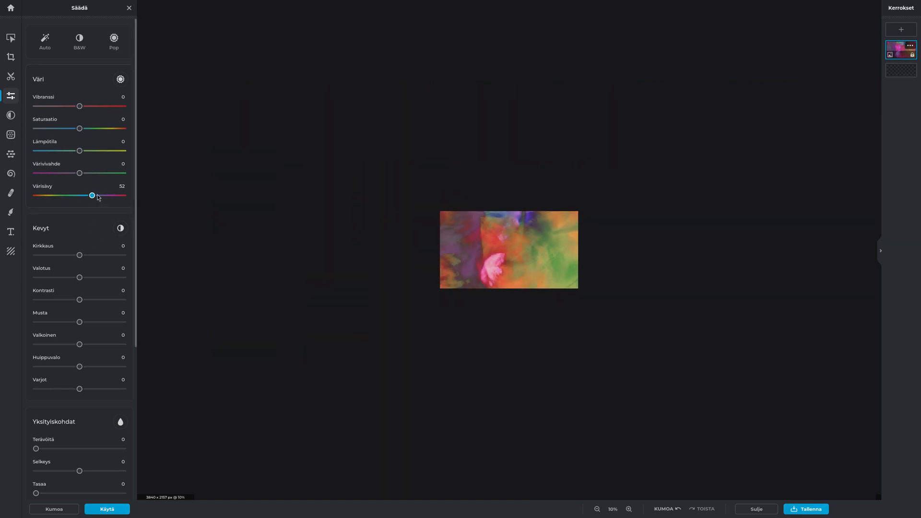
left_click_drag(98, 197, 124, 197)
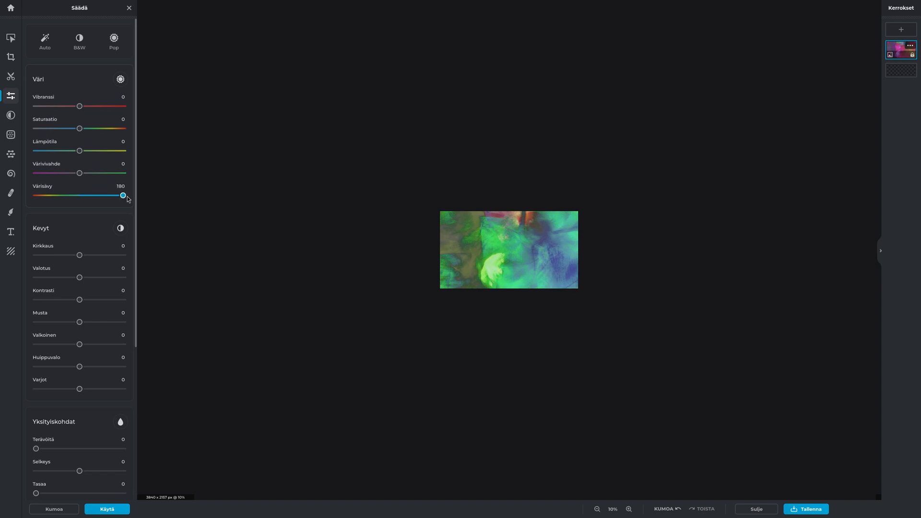
left_click_drag(93, 196, 41, 188)
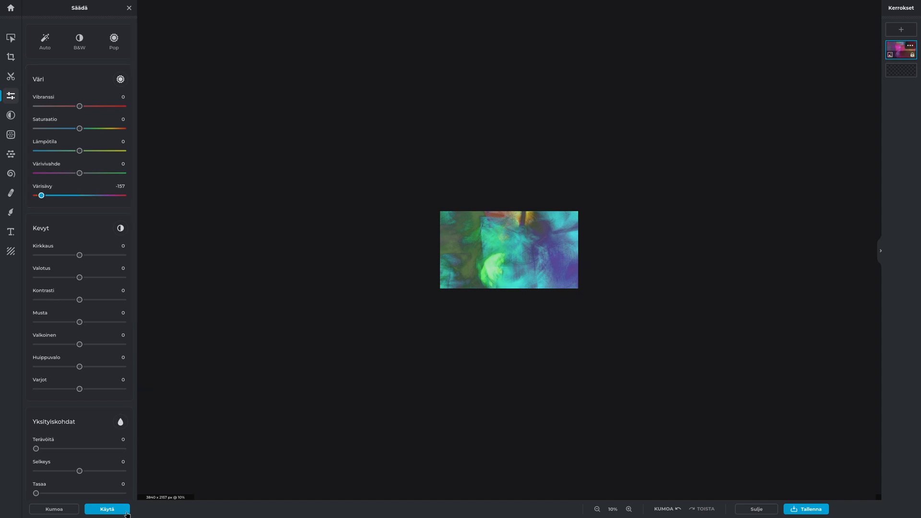
left_click(106, 509)
Save the green and turquoise version of the image as a PNG.
left_click(802, 508)
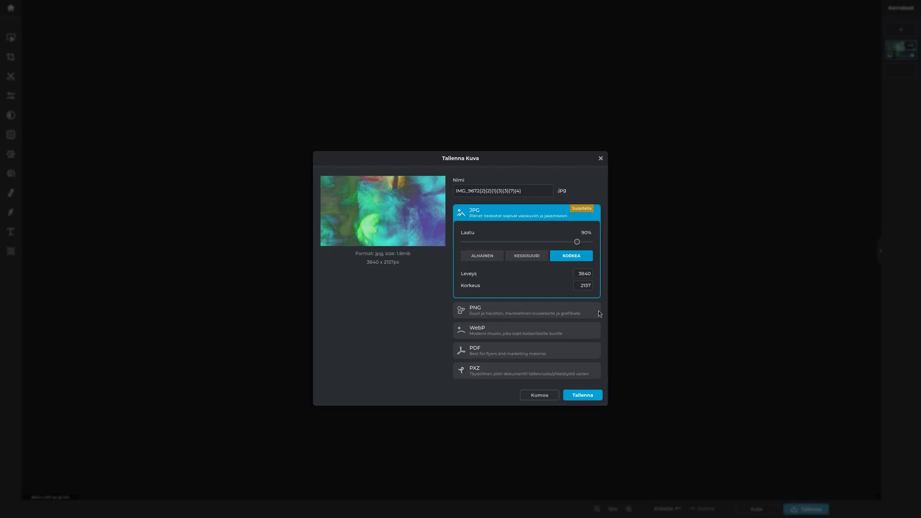
left_click(597, 310)
left_click(601, 356)
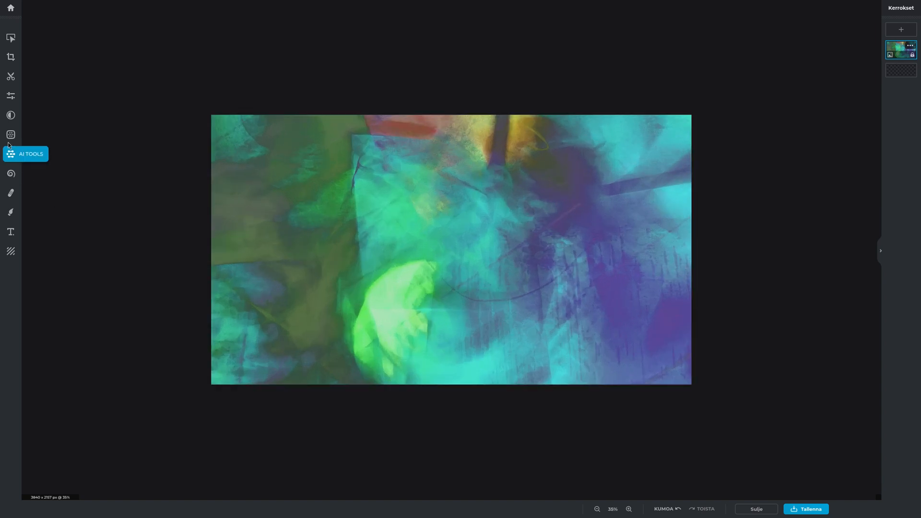
Undo the last hue shift and apply a hue of 32 to the image instead.
left_click(11, 115)
key("ctrl+z")
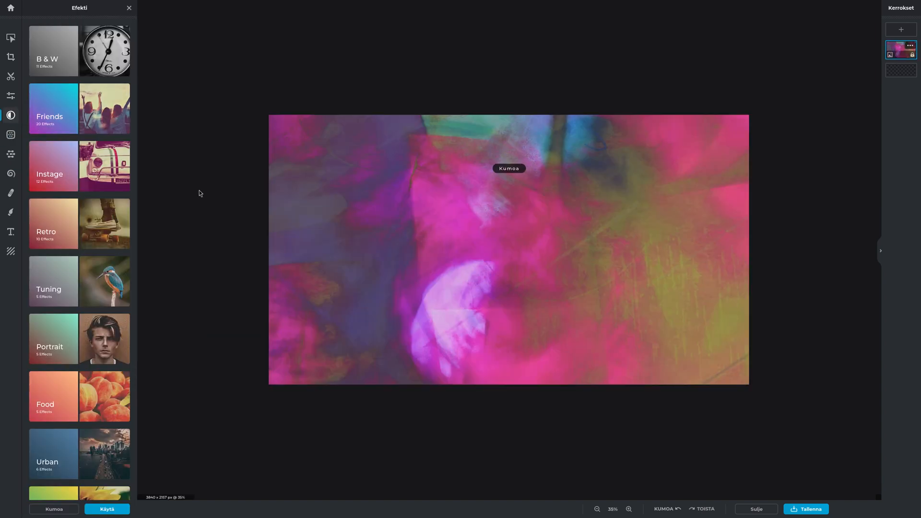
left_click(11, 96)
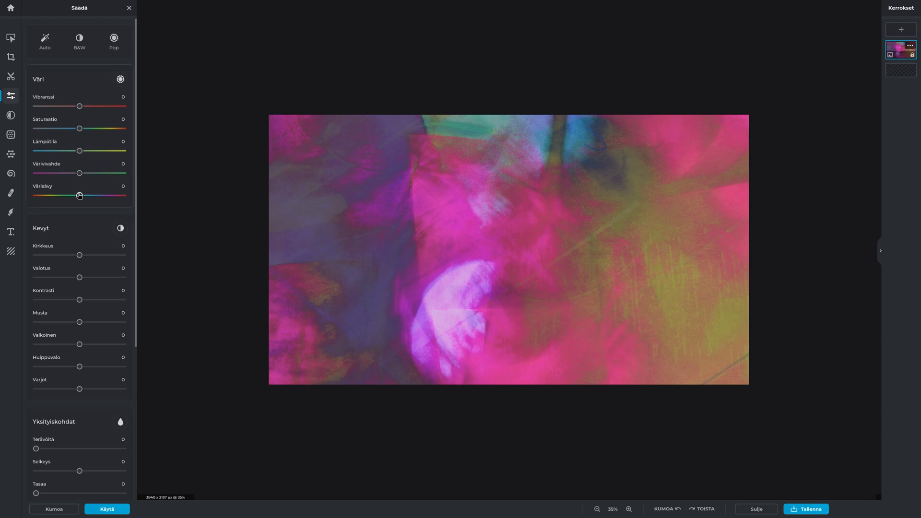
left_click_drag(87, 196, 89, 197)
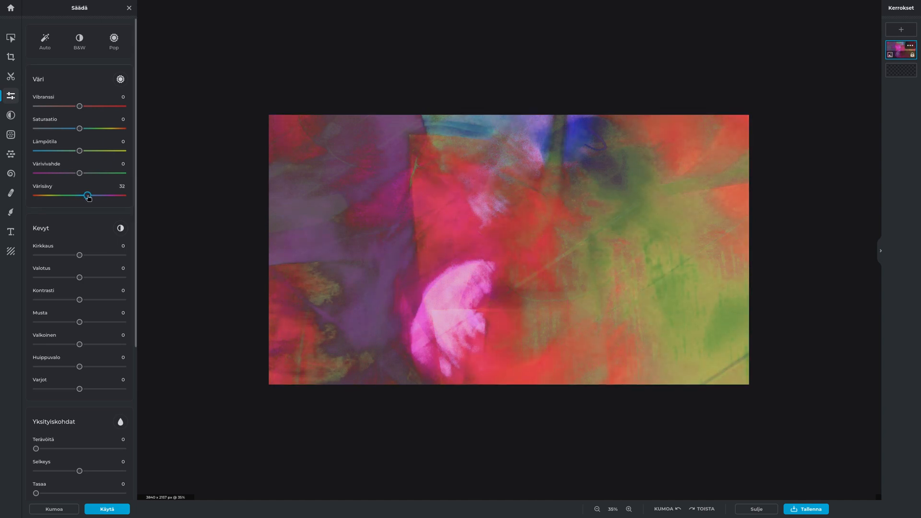
left_click(107, 508)
Save the red and green version of the image as a PNG with transparency enabled.
scroll(511, 255, "down", 5)
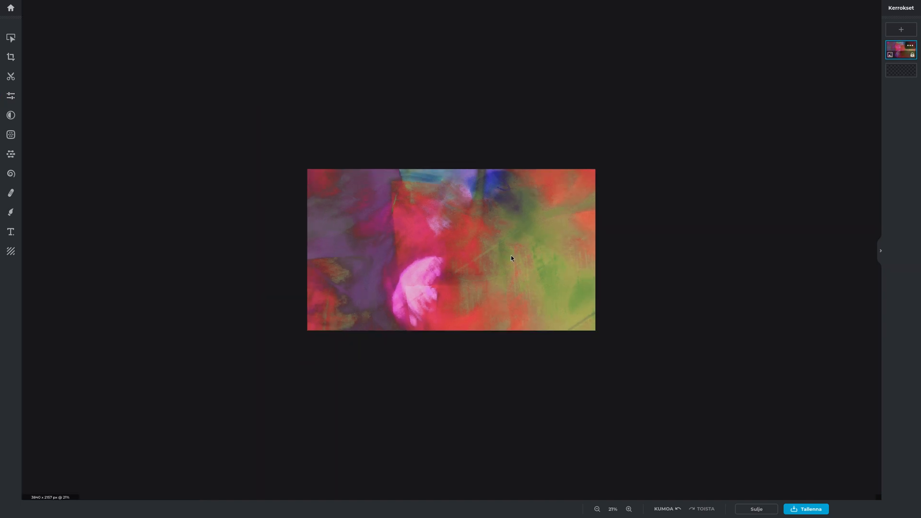
left_click(808, 509)
left_click(535, 317)
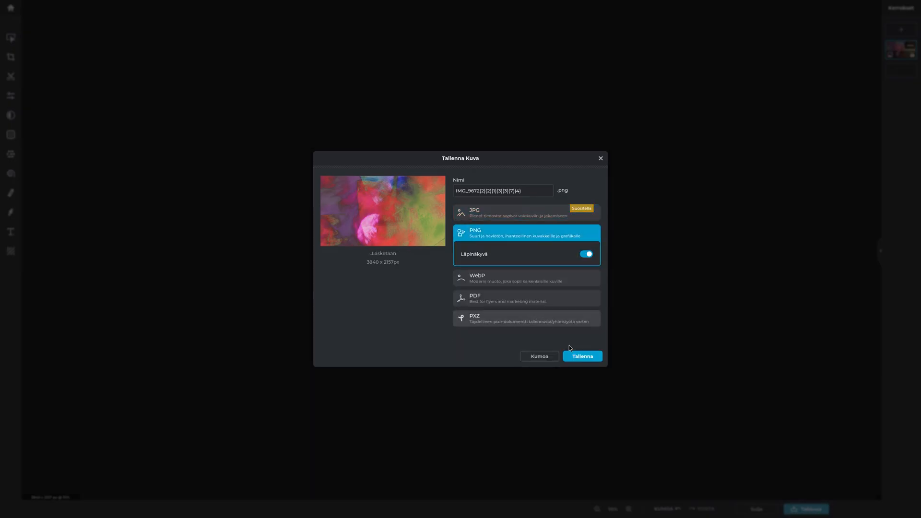
left_click(595, 359)
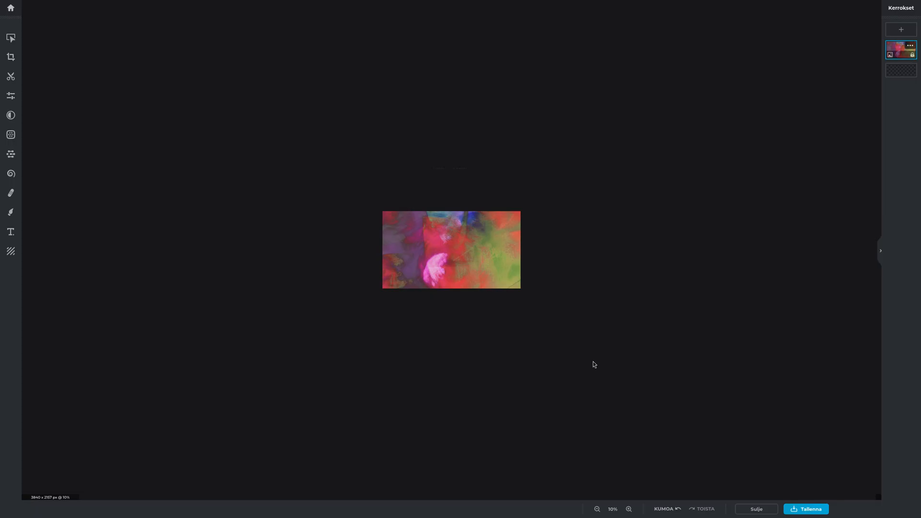
Shift the image's hue by a further 49 and apply the adjustment.
scroll(485, 275, "up", 3)
scroll(485, 272, "up", 4)
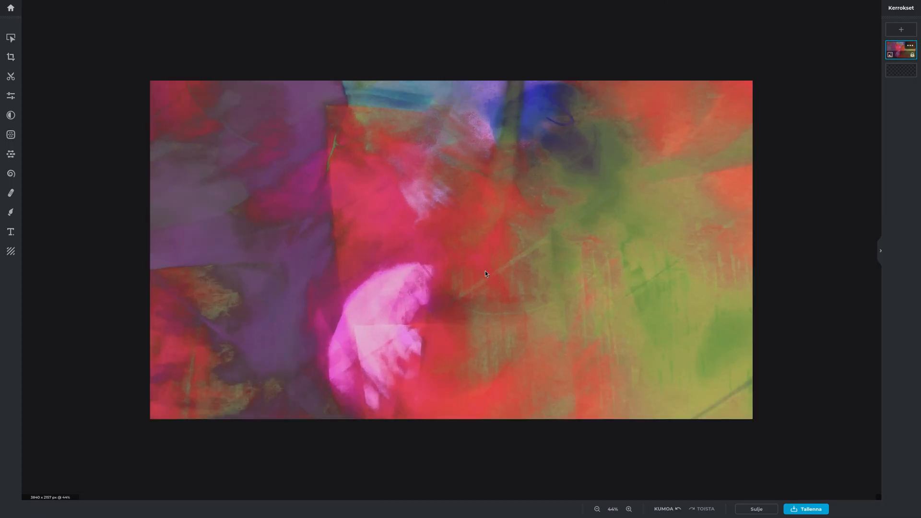
left_click(12, 116)
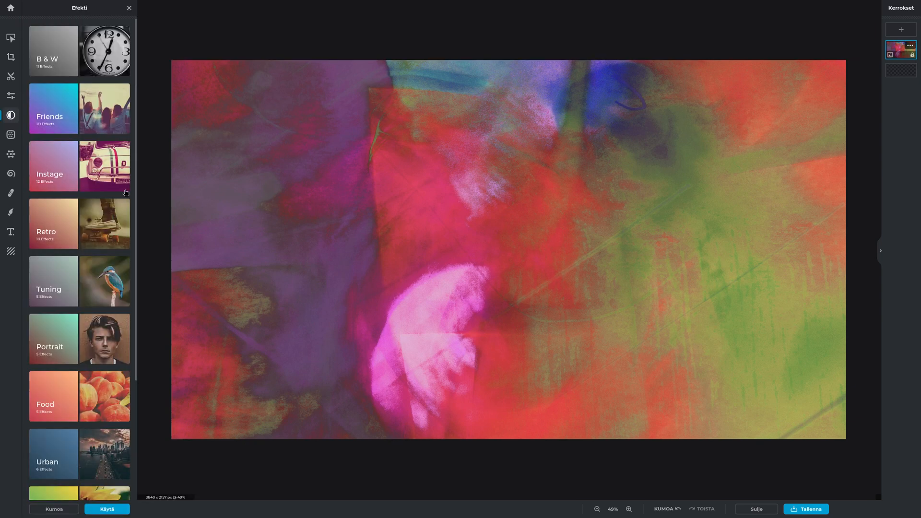
left_click(17, 99)
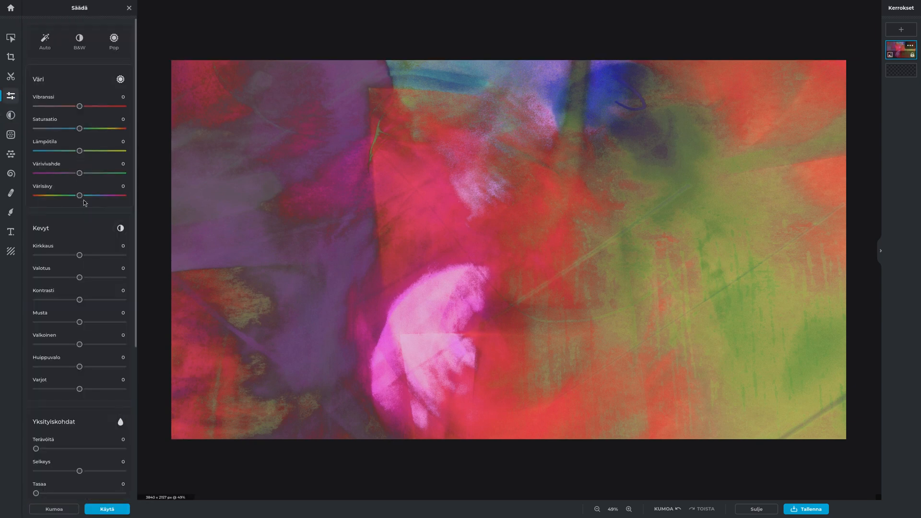
mouse_move(80, 196)
left_mouse_down()
mouse_move(125, 199)
mouse_move(46, 200)
mouse_move(93, 197)
left_mouse_up()
scroll(338, 195, "down", 5)
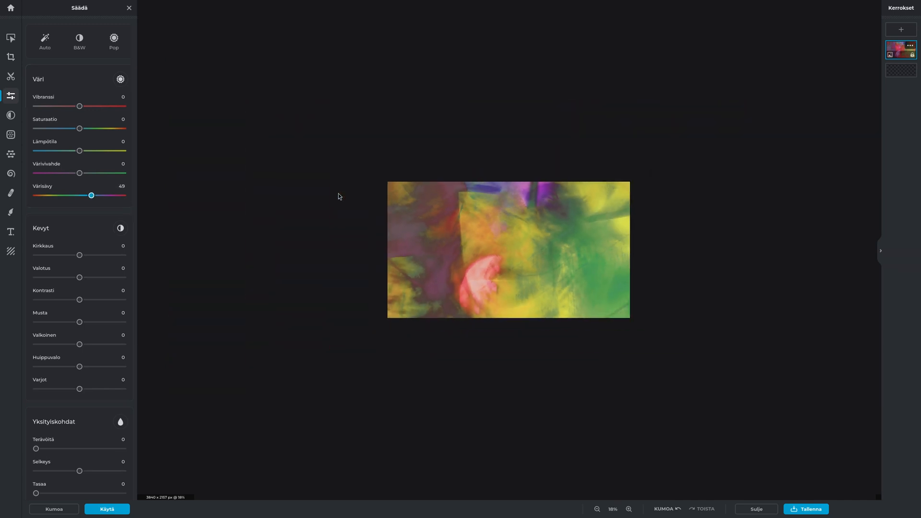
left_click(107, 509)
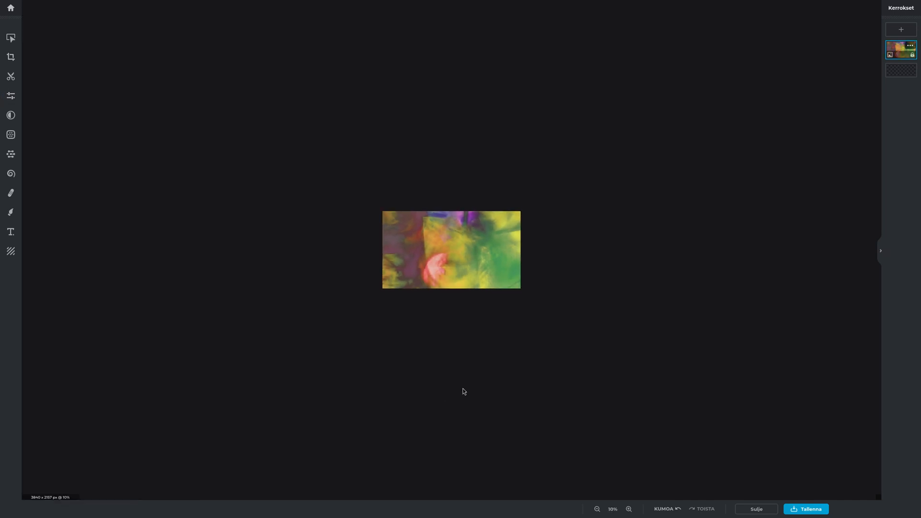
Save the yellow and green version of the image as a PNG.
left_click(811, 508)
left_click(491, 308)
left_click(584, 360)
scroll(535, 232, "up", 5)
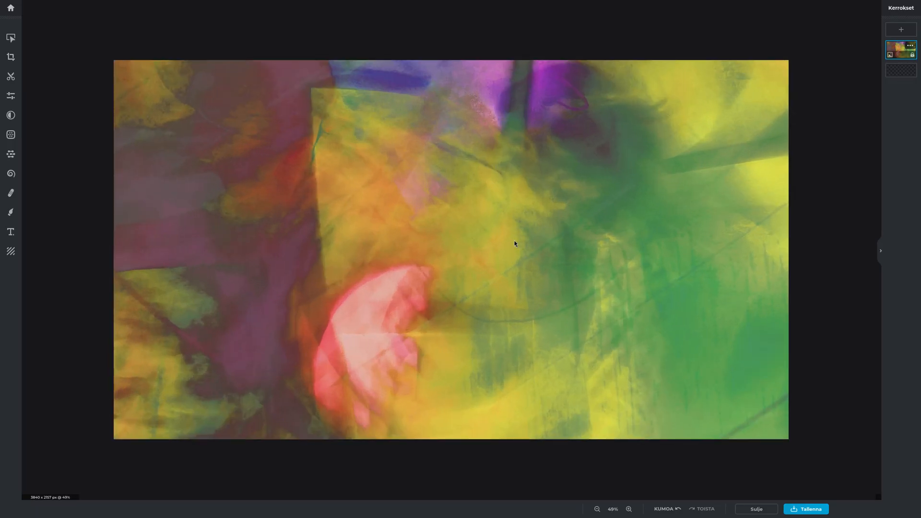
key("super")
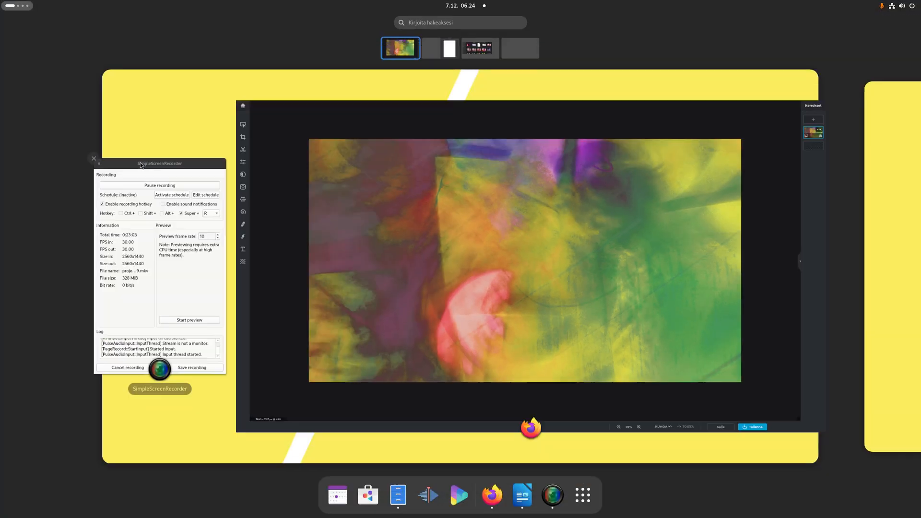
left_click(140, 166)
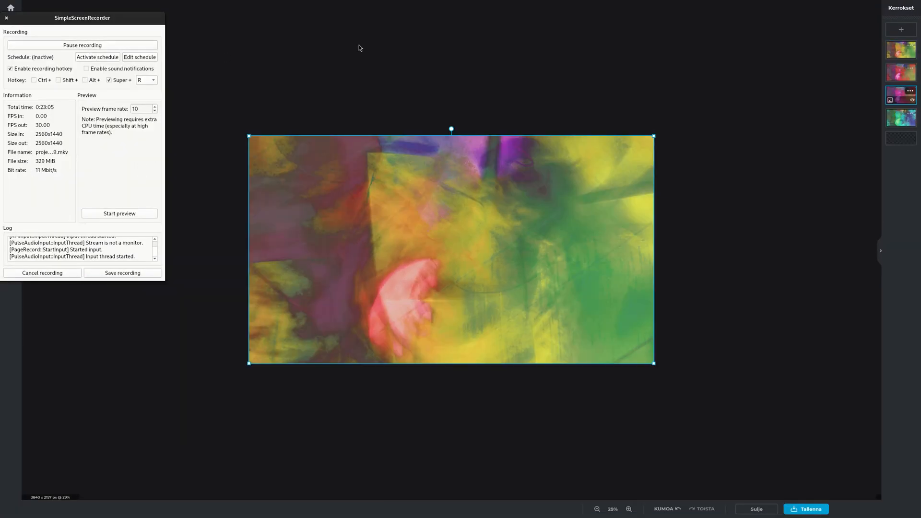
left_click(360, 47)
Enlarge the top yellow-green layer beyond the canvas edges and rotate it slightly clockwise.
left_click(561, 239)
scroll(629, 229, "down", 2)
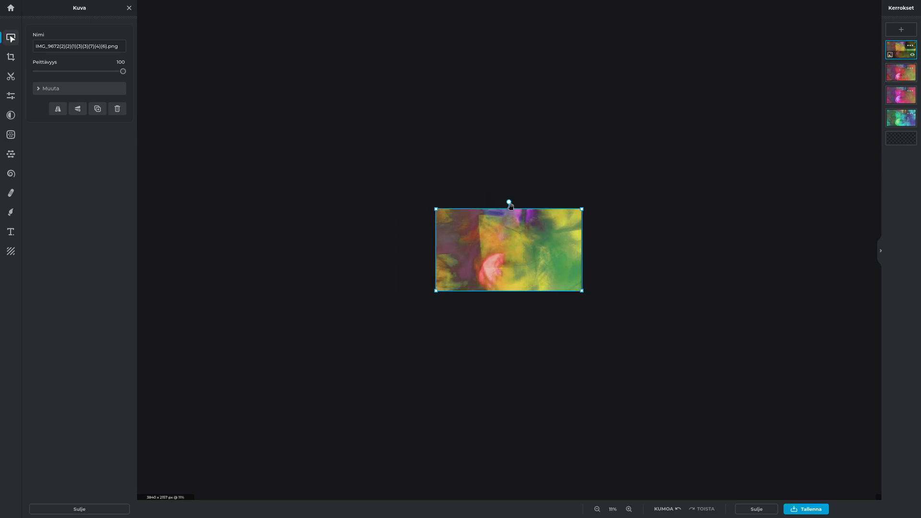
left_click_drag(445, 209, 416, 198)
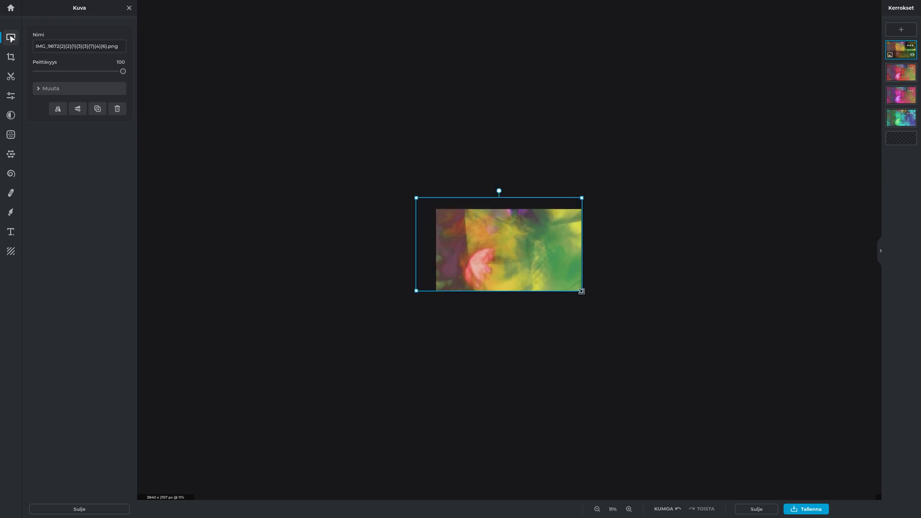
left_click_drag(581, 291, 618, 311)
left_click_drag(518, 191, 525, 192)
Shift the rotated yellow-green layer up and to the left, enlarge it slightly more and deselect it.
left_click_drag(542, 231, 514, 219)
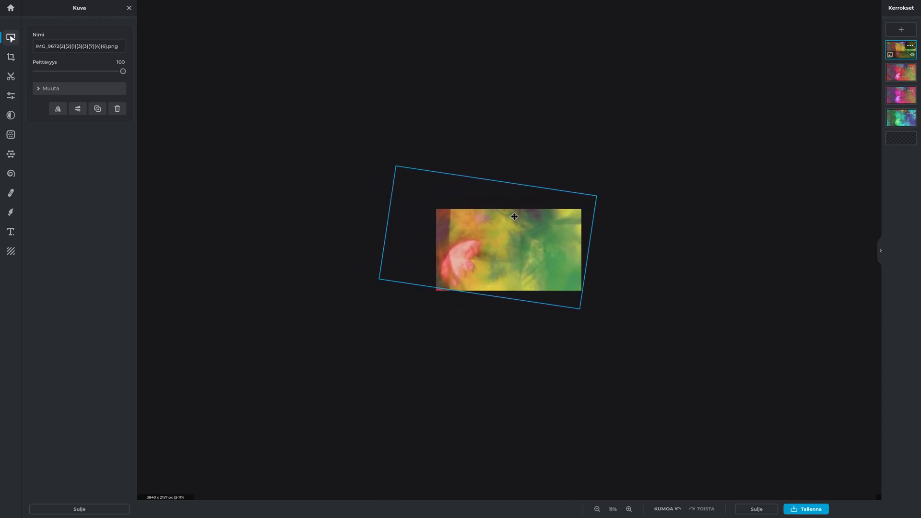
left_click(381, 280)
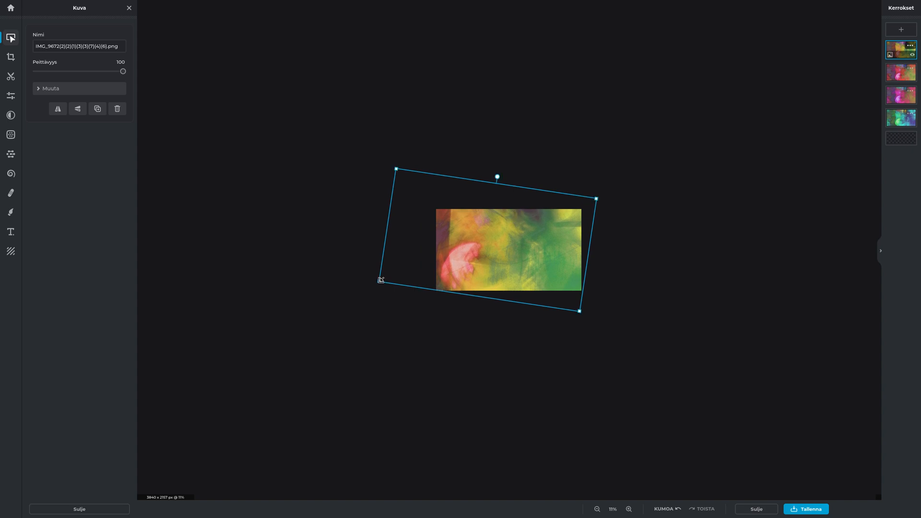
left_click_drag(380, 281, 374, 284)
left_click_drag(522, 264, 528, 264)
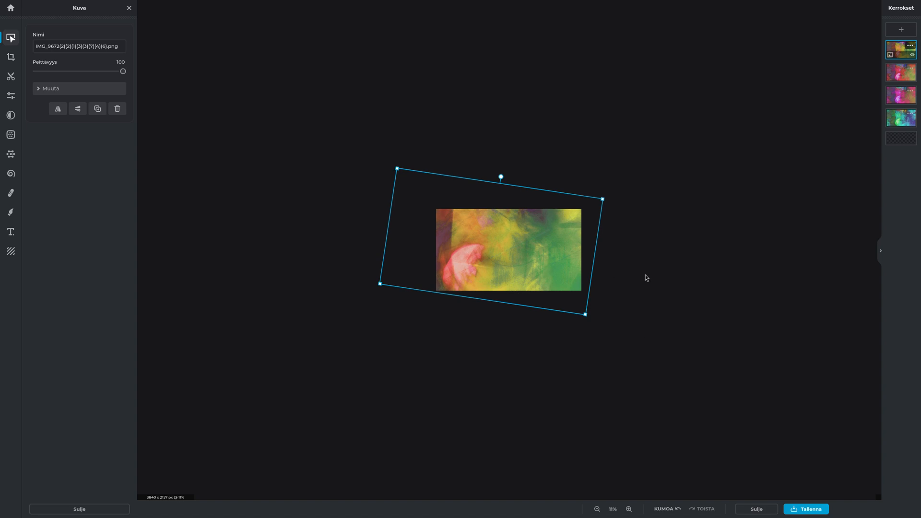
left_click(638, 119)
scroll(637, 118, "down", 1)
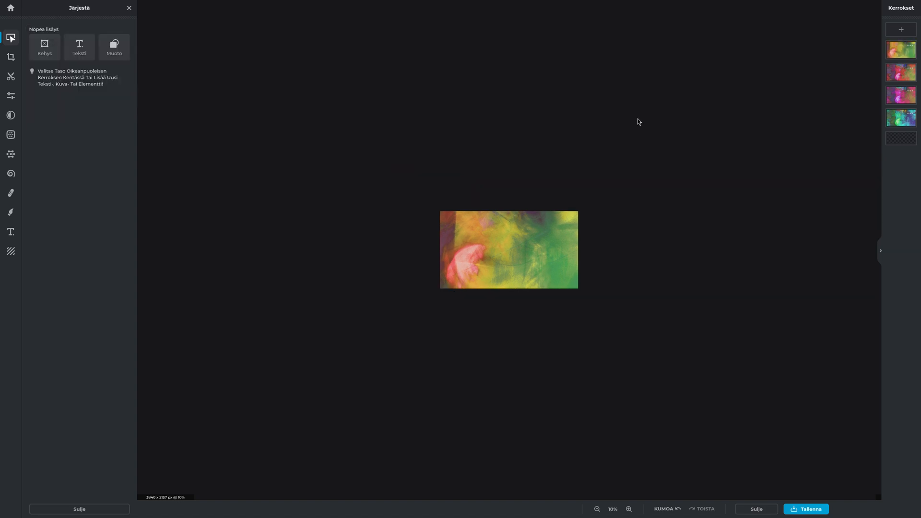
Set the opacity of the yellow-green top layer to 45.
left_click(506, 251)
left_click(910, 45)
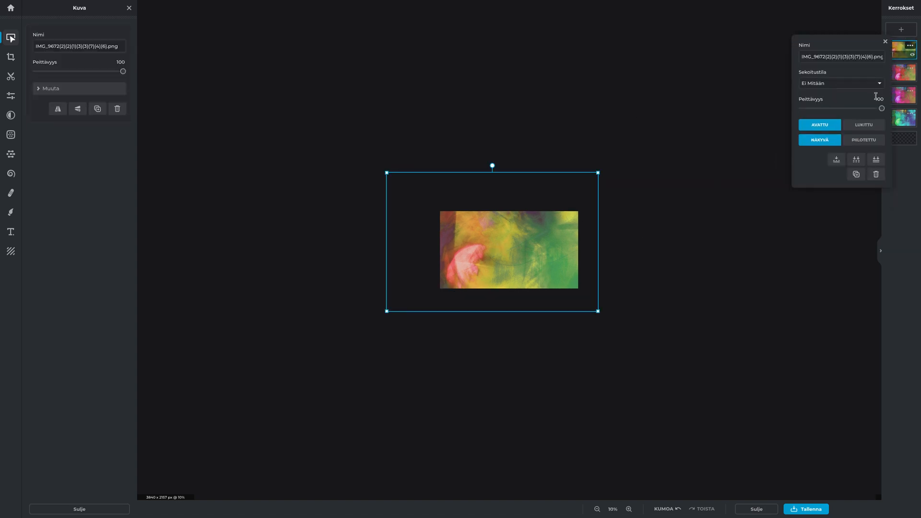
left_click_drag(884, 108, 842, 108)
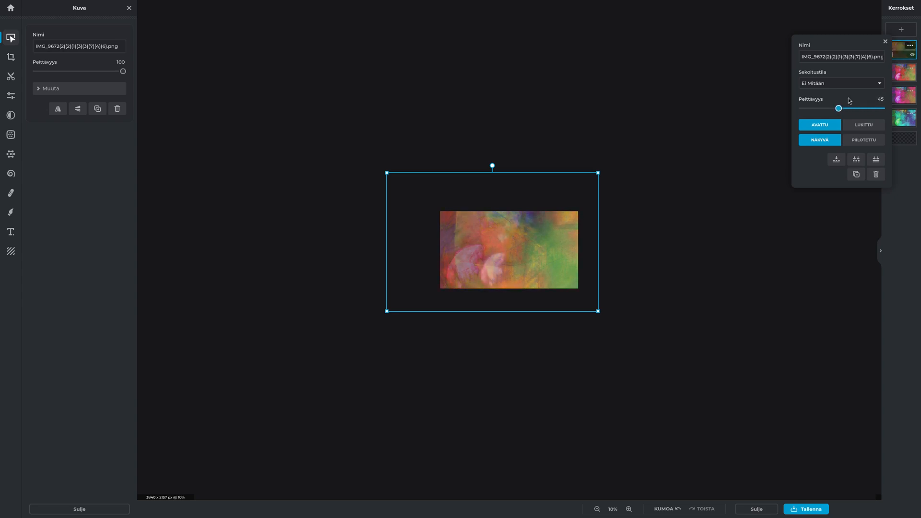
left_click(884, 42)
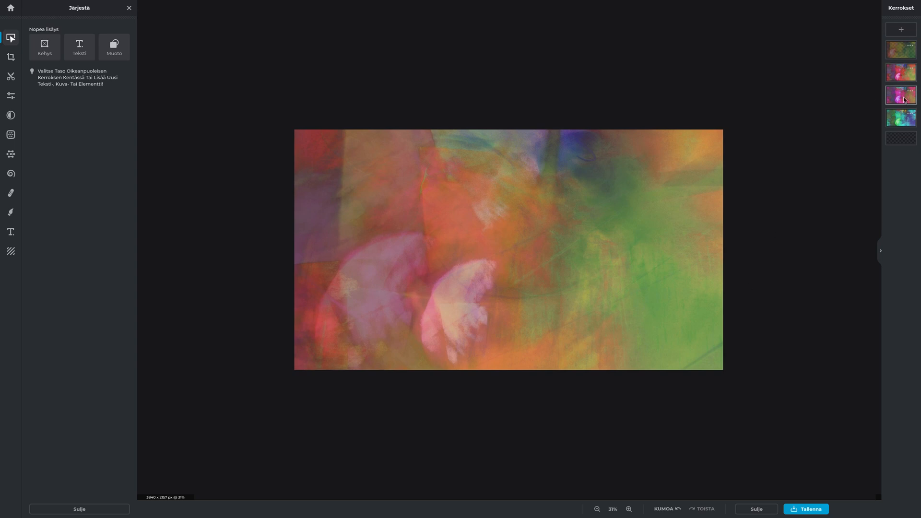
Move the magenta layer to the top of the stack and rotate it to a diagonal, nearly upside-down angle.
left_click(894, 89)
left_click_drag(894, 86, 896, 48)
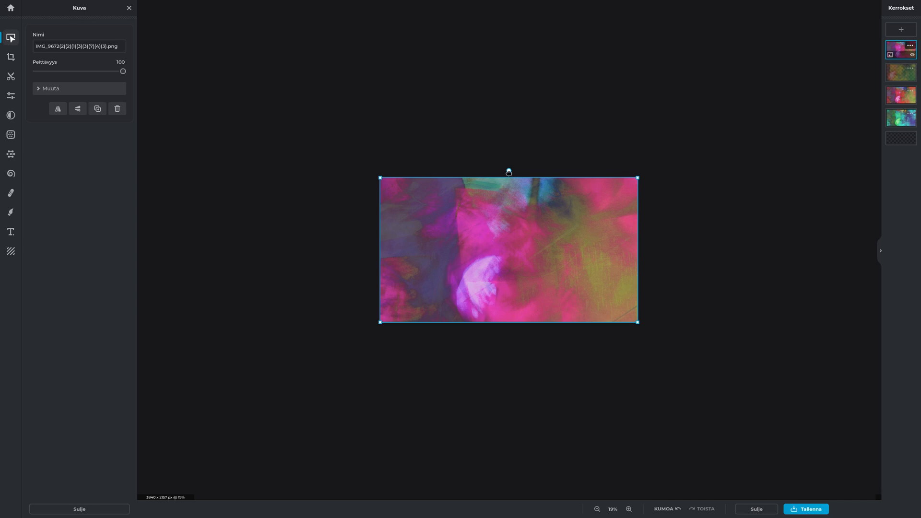
left_click_drag(506, 172, 509, 294)
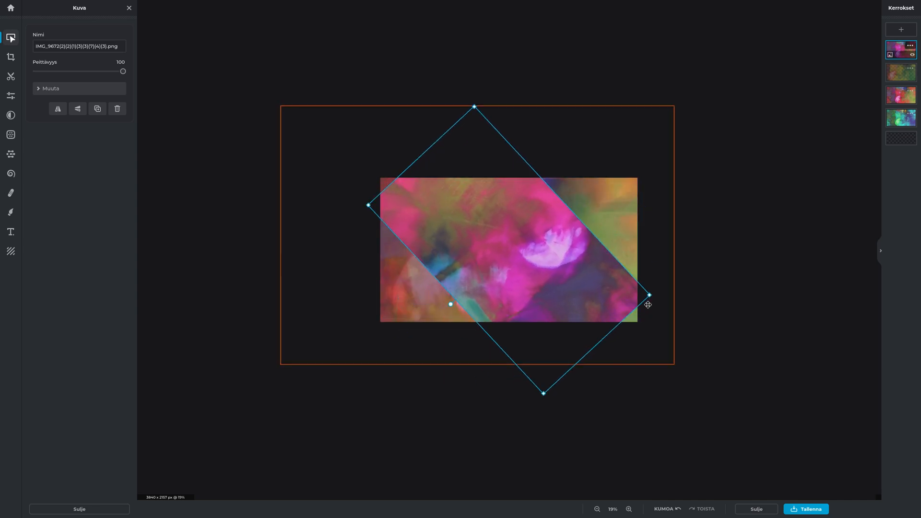
Enlarge and shift the rotated magenta layer until it covers the whole canvas, and deselect it.
left_click_drag(649, 295, 724, 302)
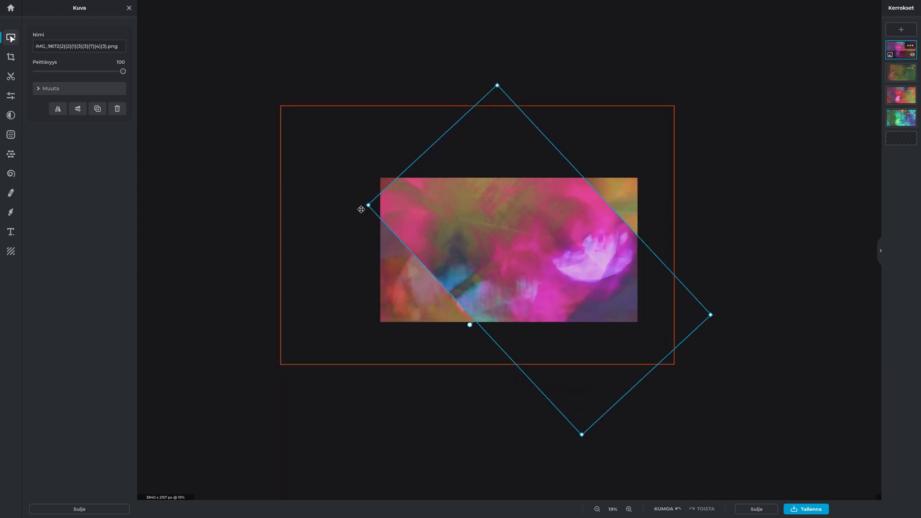
left_click_drag(367, 205, 268, 173)
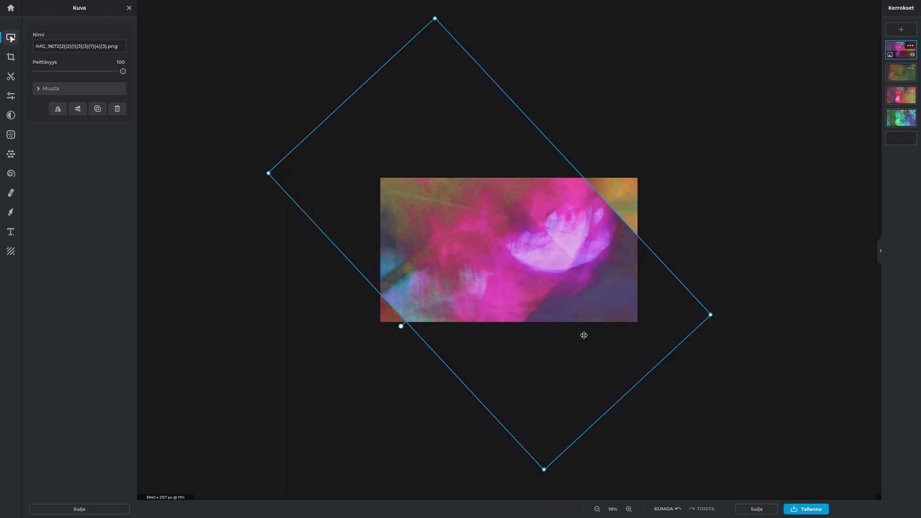
left_click_drag(582, 333, 892, 345)
left_click_drag(842, 395, 891, 410)
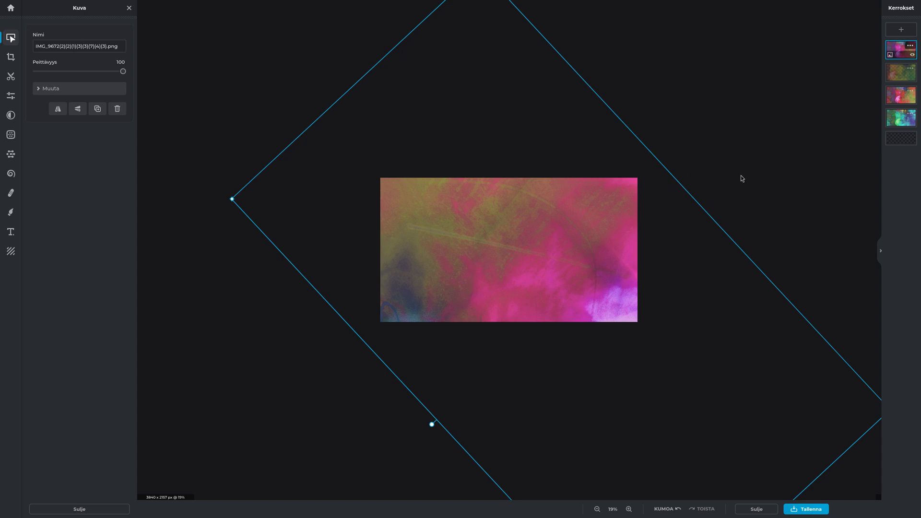
scroll(704, 185, "down", 3)
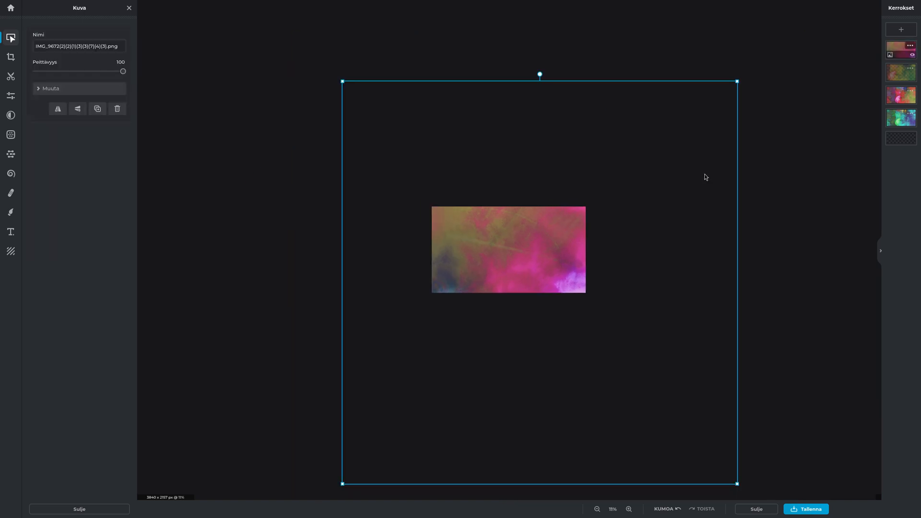
left_click(803, 355)
scroll(768, 316, "up", 3)
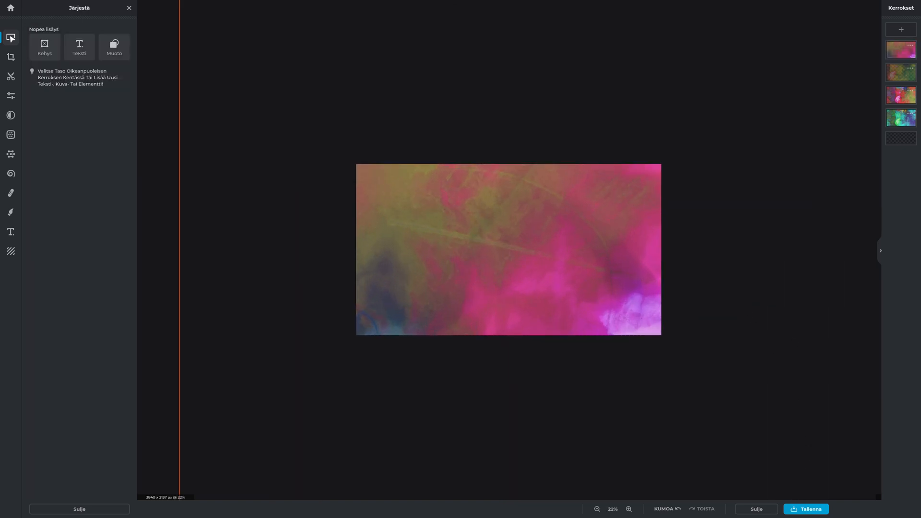
Save the olive and magenta version of the image as a PNG and deselect the layer.
key("ctrl+s")
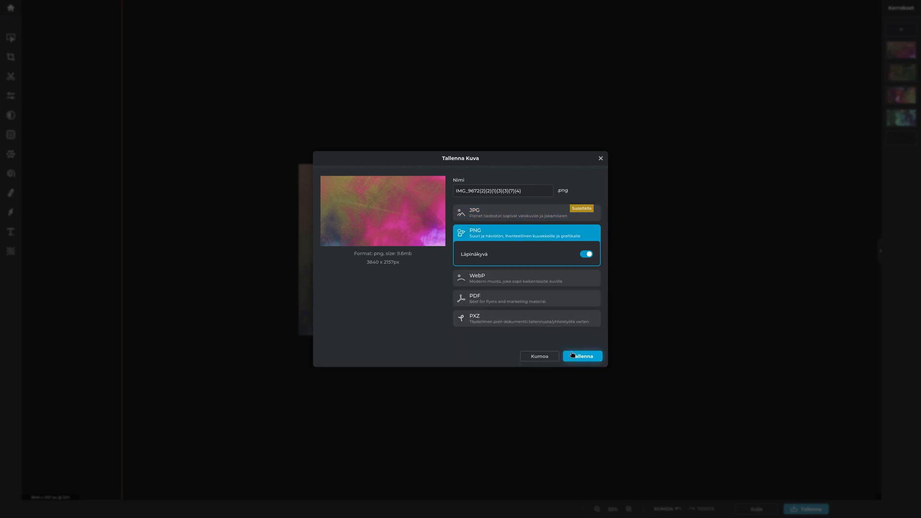
left_click(572, 355)
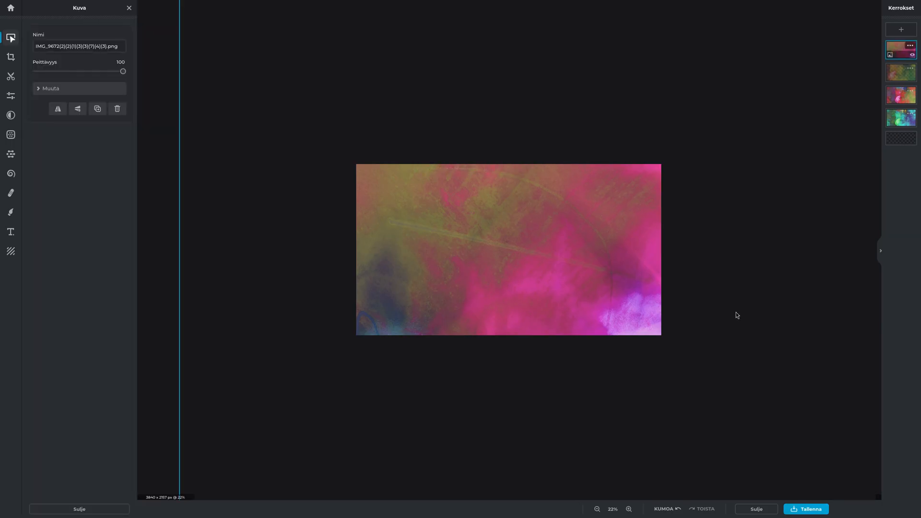
scroll(736, 315, "down", 5)
left_click(781, 268)
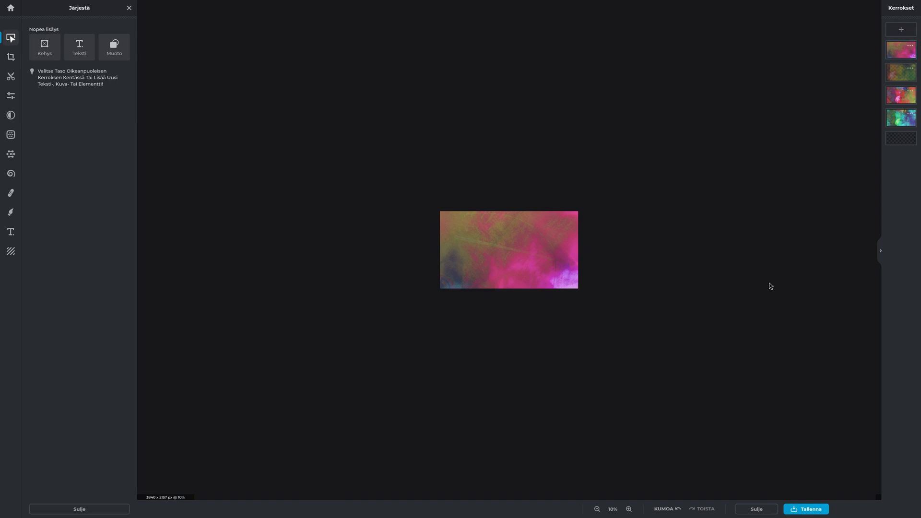
scroll(769, 285, "up", 5)
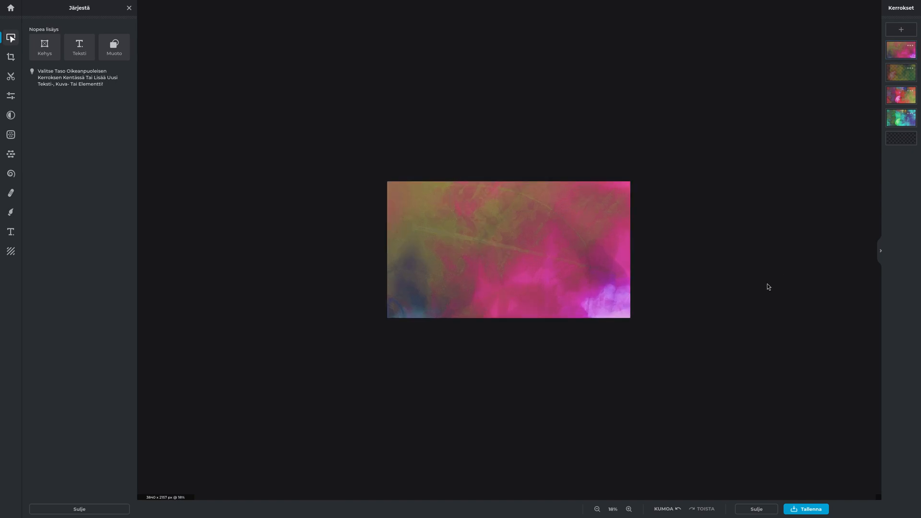
Set the opacity of the magenta top layer to 26 and deselect it.
left_click(910, 45)
left_click_drag(873, 108, 849, 108)
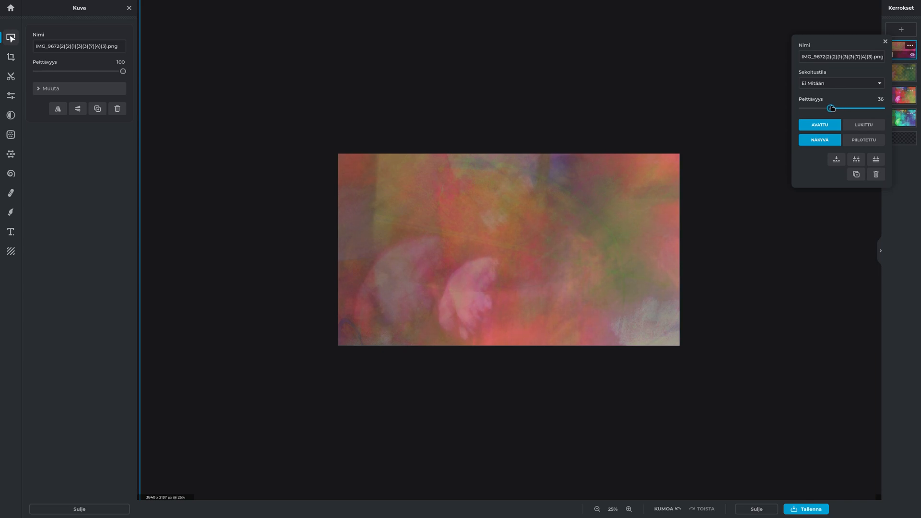
left_click_drag(825, 108, 823, 108)
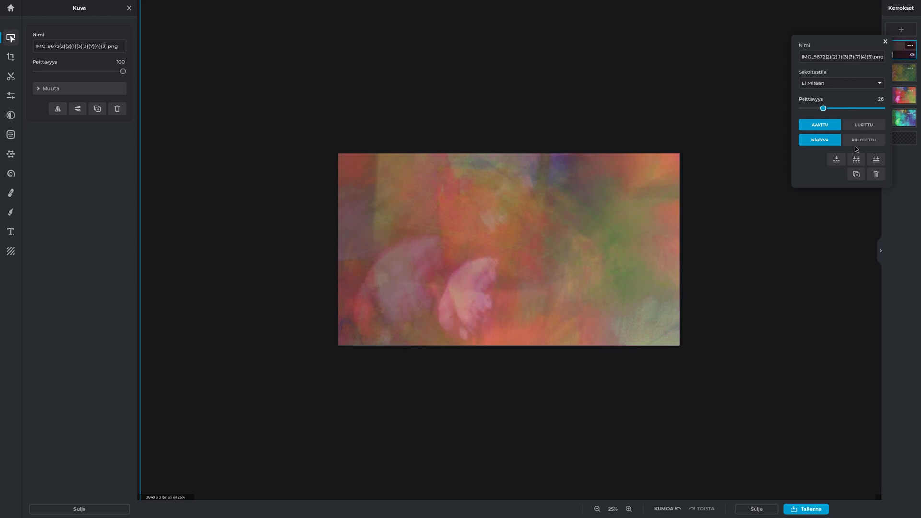
left_click(885, 42)
scroll(787, 327, "down", 3)
left_click(787, 328)
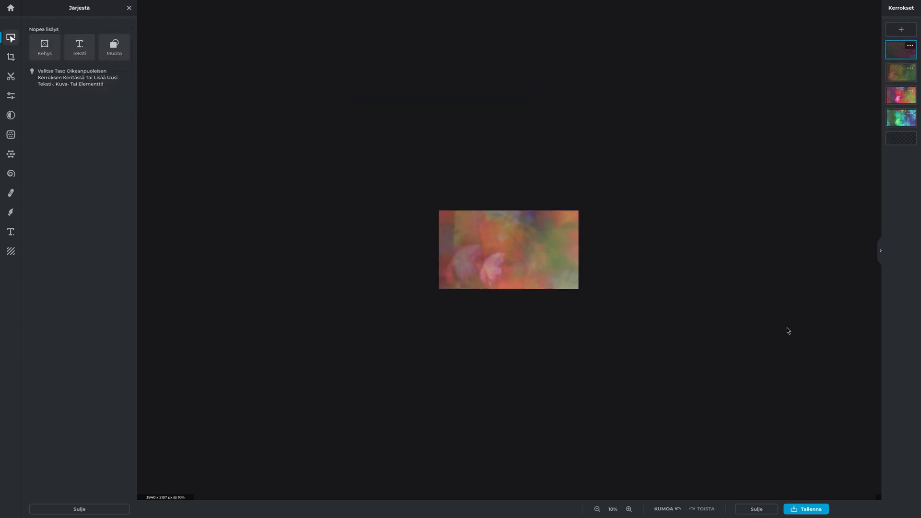
scroll(743, 355, "up", 3)
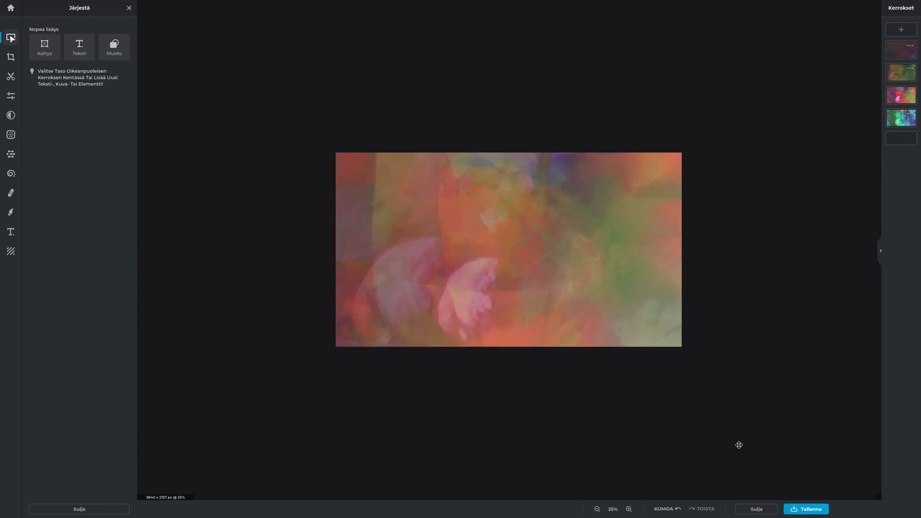
Save the orange and green blended version of the image as a PNG.
left_click(806, 509)
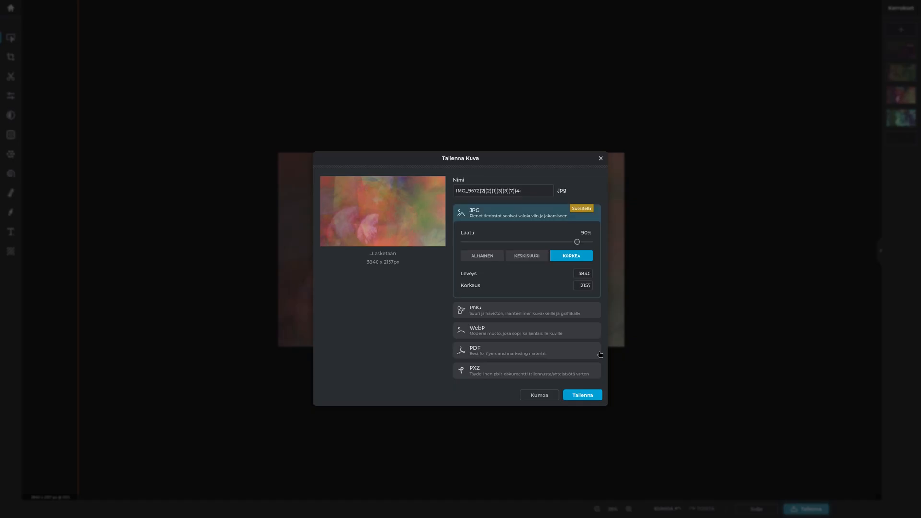
left_click(521, 311)
left_click(582, 391)
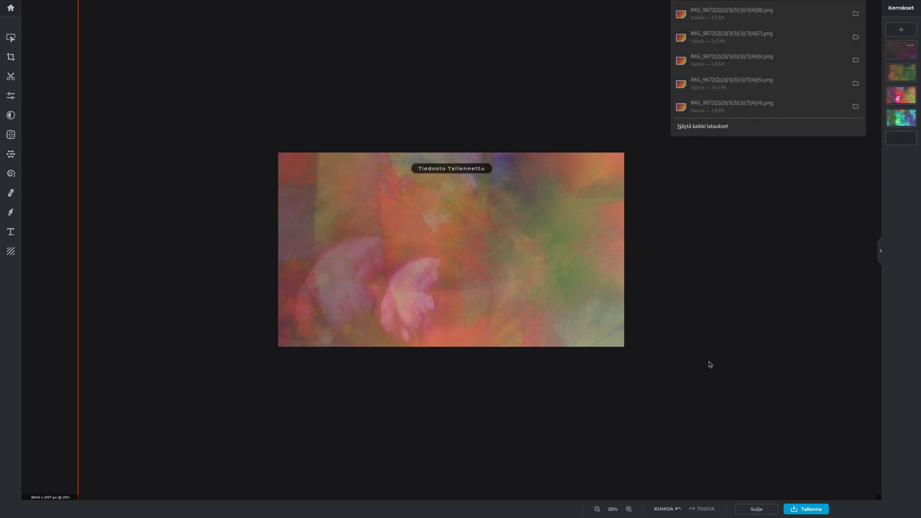
left_click(709, 362)
Set the opacity of the pink-red layer directly above the teal layer to 65.
mouse_move(893, 118)
left_mouse_down()
mouse_move(892, 95)
mouse_move(896, 113)
left_mouse_up()
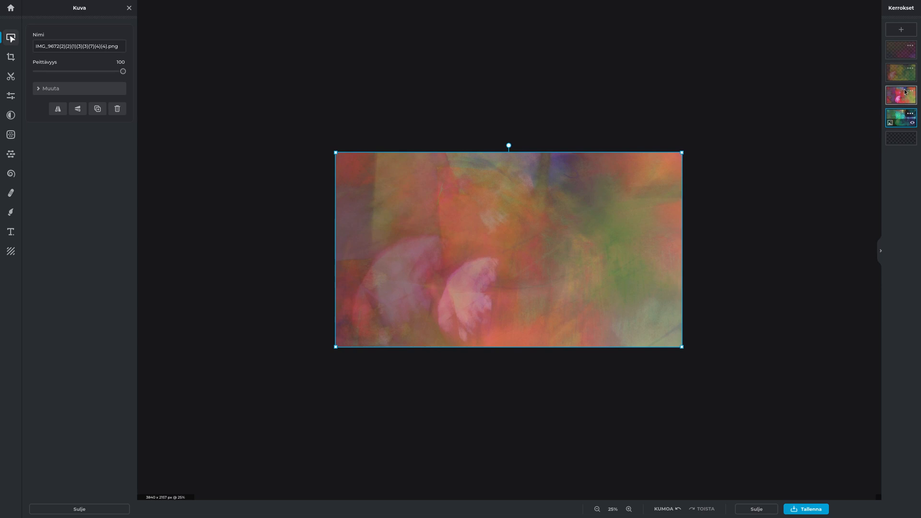
left_click(909, 91)
left_click(862, 154)
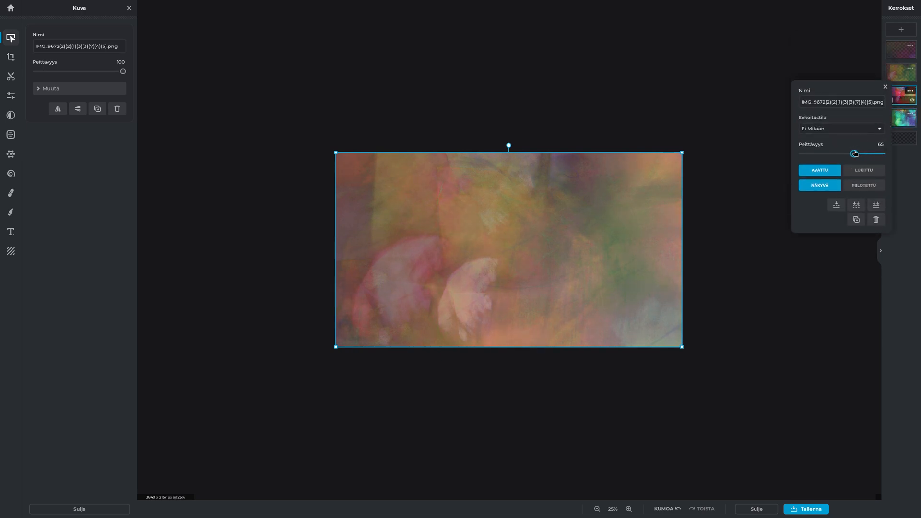
left_click(885, 87)
Move the teal-green layer to the top of the stack and rotate it clockwise to a steep, partly upside-down diagonal.
left_click_drag(892, 118, 892, 46)
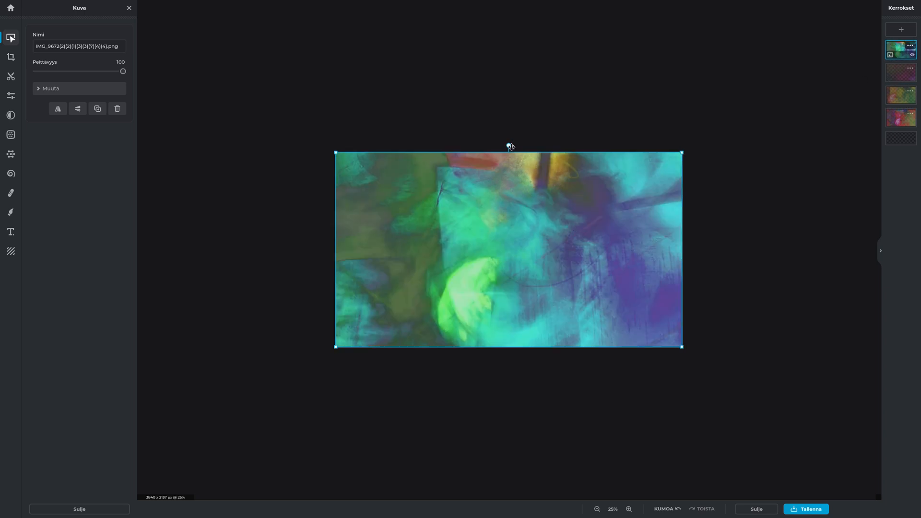
left_click_drag(510, 146, 642, 348)
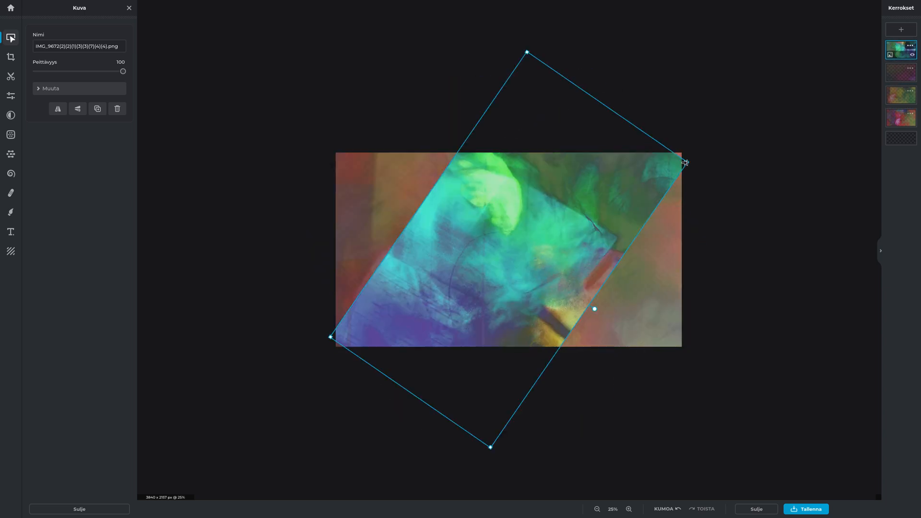
Enlarge and shift the rotated teal-green layer until it covers the whole canvas, and deselect it.
left_click_drag(685, 163, 750, 140)
left_click_drag(424, 265, 181, 384)
scroll(532, 274, "down", 2)
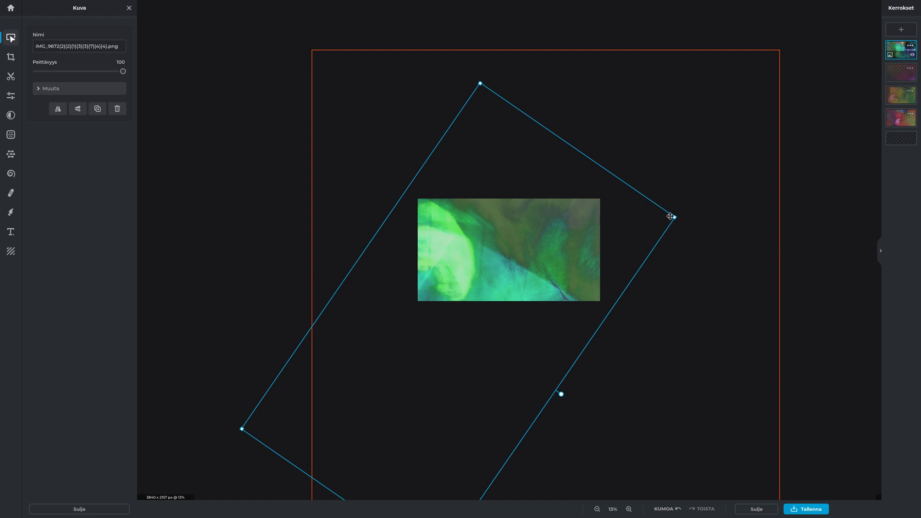
left_click(674, 189)
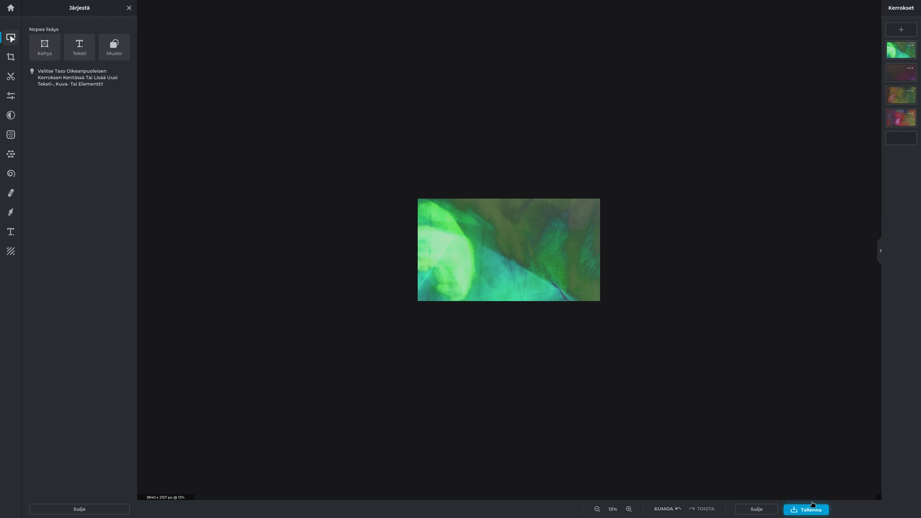
Save the bright green and teal version of the image as a PNG.
key("ctrl+s")
left_click(523, 313)
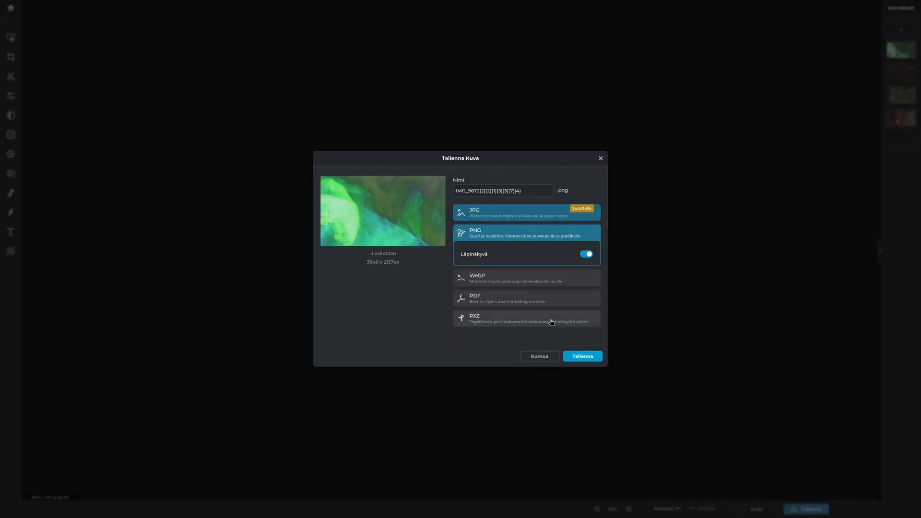
left_click(575, 358)
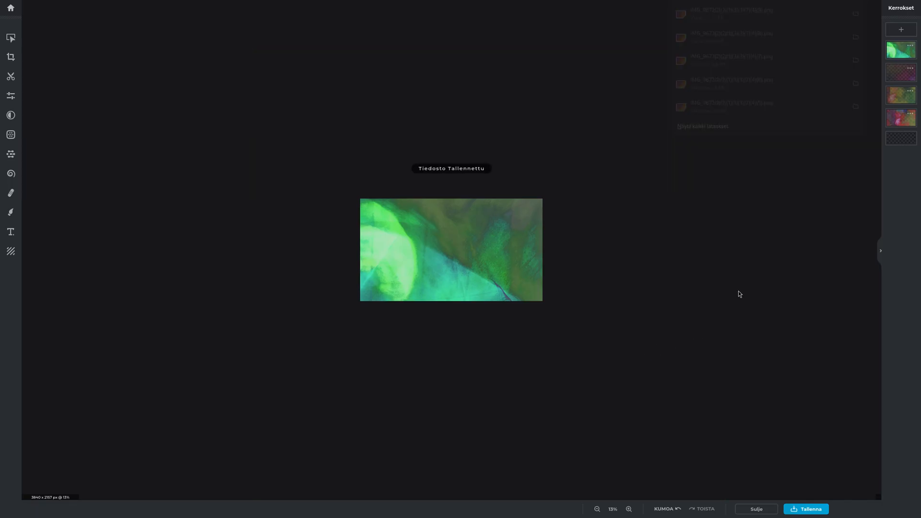
scroll(738, 294, "up", 5)
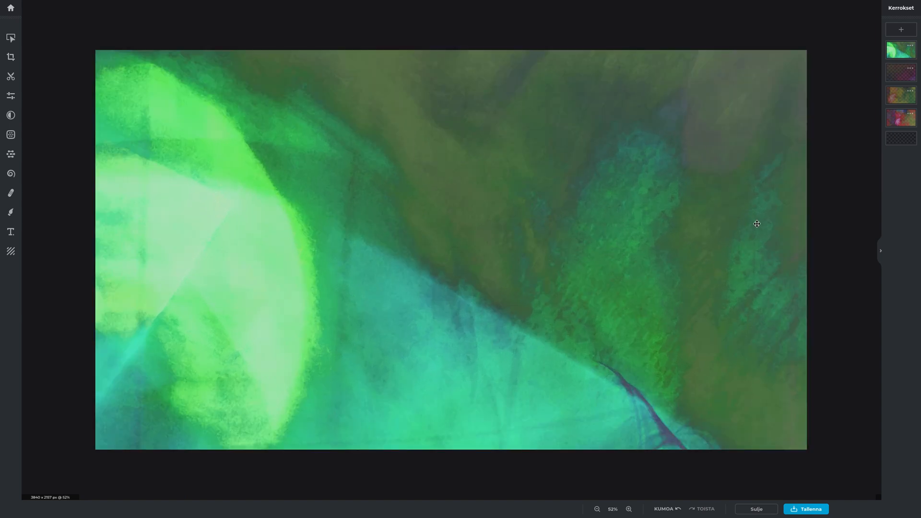
Move the green layer below the other image layers and set the opacity of the pink-red layer above it to 49.
left_click_drag(900, 50, 900, 117)
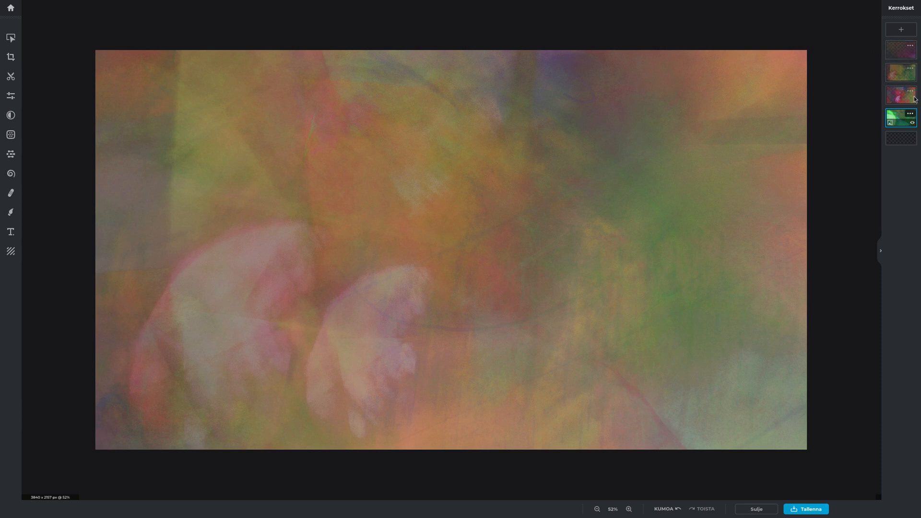
left_click(910, 90)
mouse_move(856, 154)
left_mouse_down()
mouse_move(879, 154)
mouse_move(841, 152)
left_mouse_up()
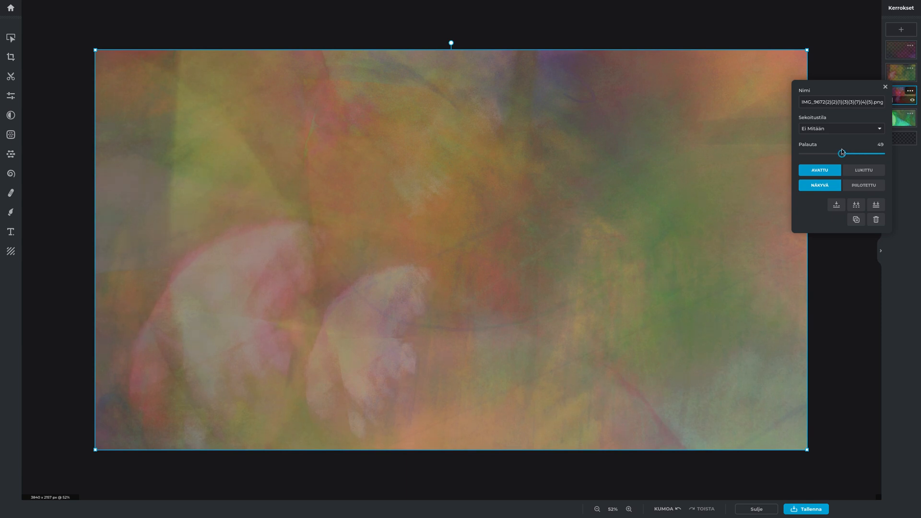
left_click(836, 340)
scroll(838, 336, "down", 5)
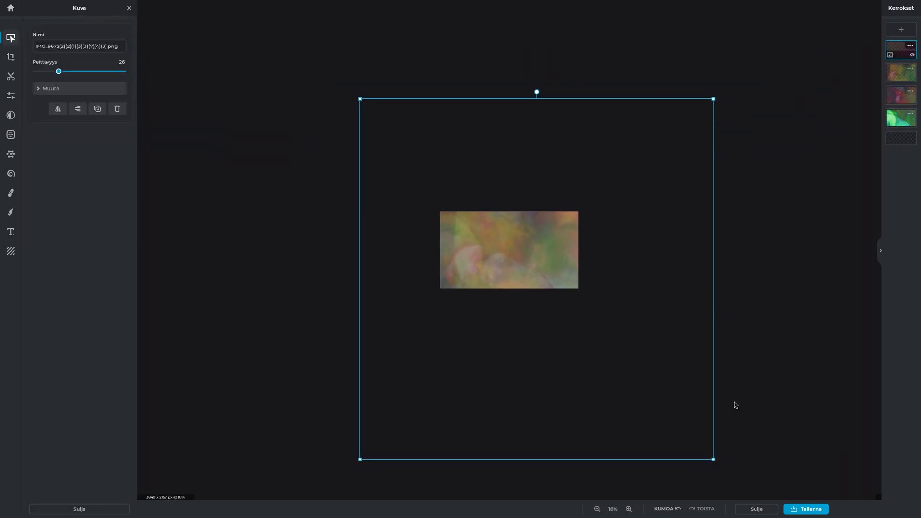
Save the muted green and orange blended version as a PNG and deselect the top layer.
left_click(809, 507)
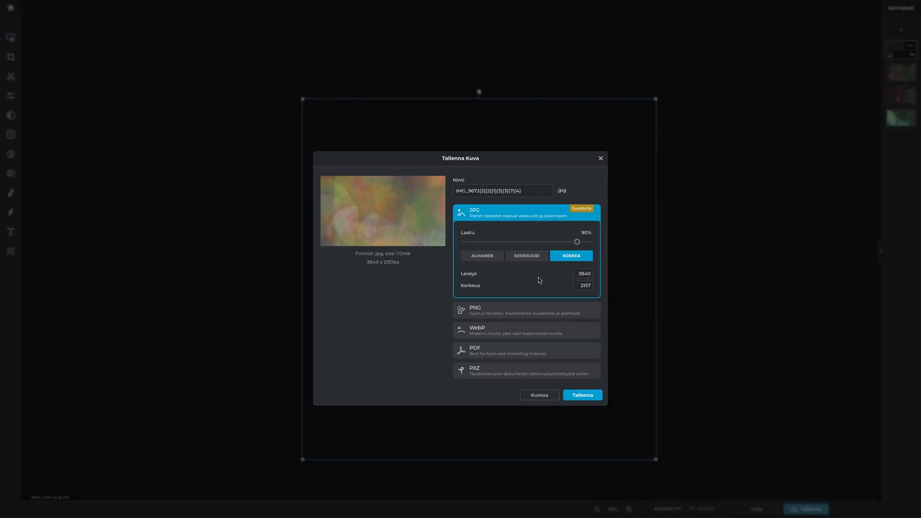
left_click(512, 312)
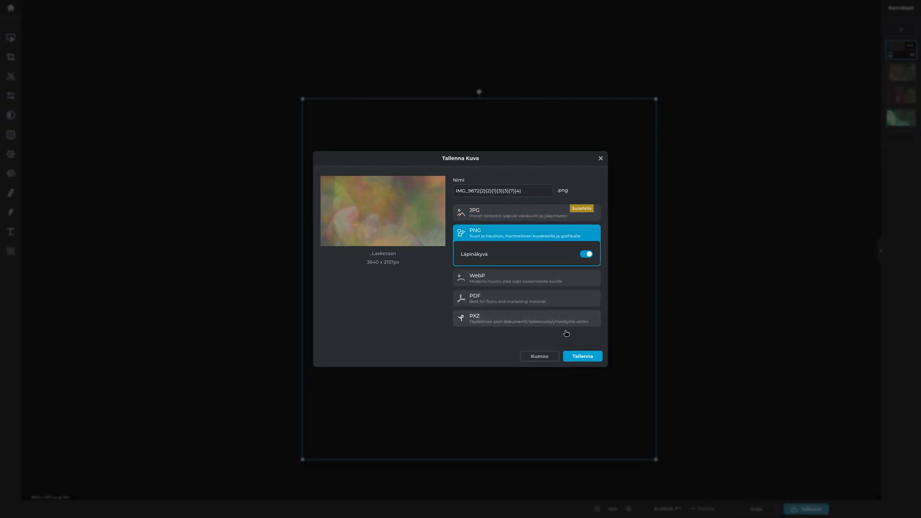
left_click(582, 356)
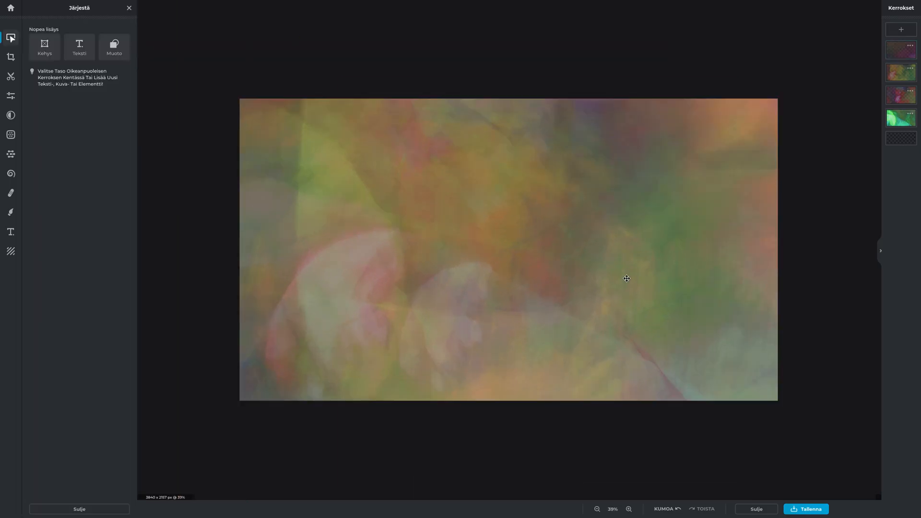
scroll(620, 293, "up", 3)
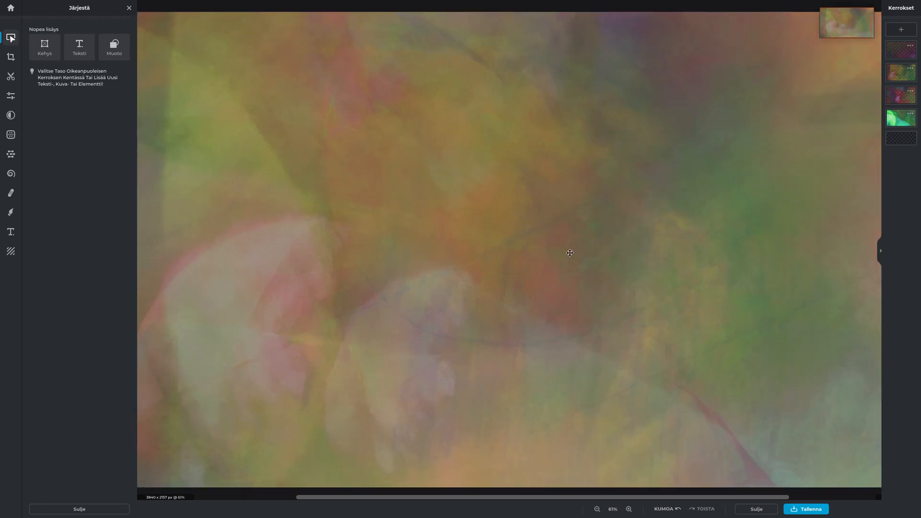
scroll(570, 252, "down", 3)
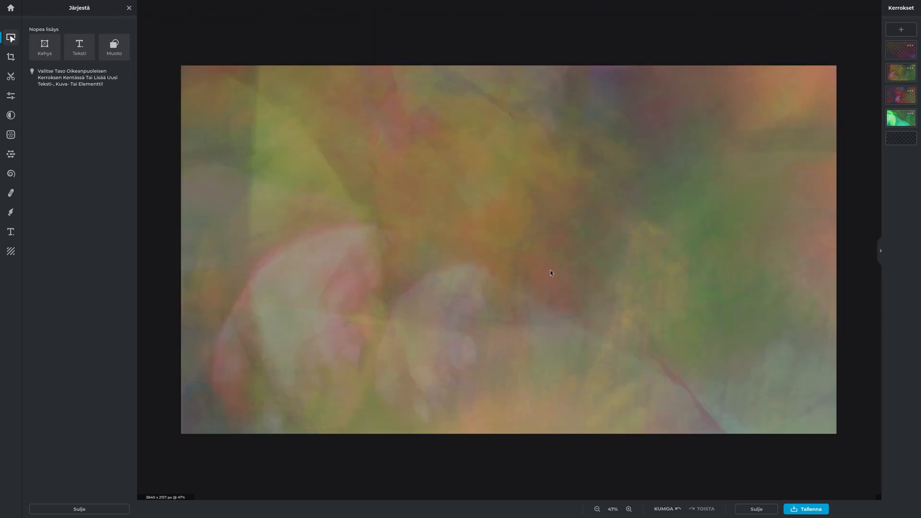
Open the saved muted green and orange composite as a new single-layer image.
key("super")
left_click(96, 195)
left_click(39, 48)
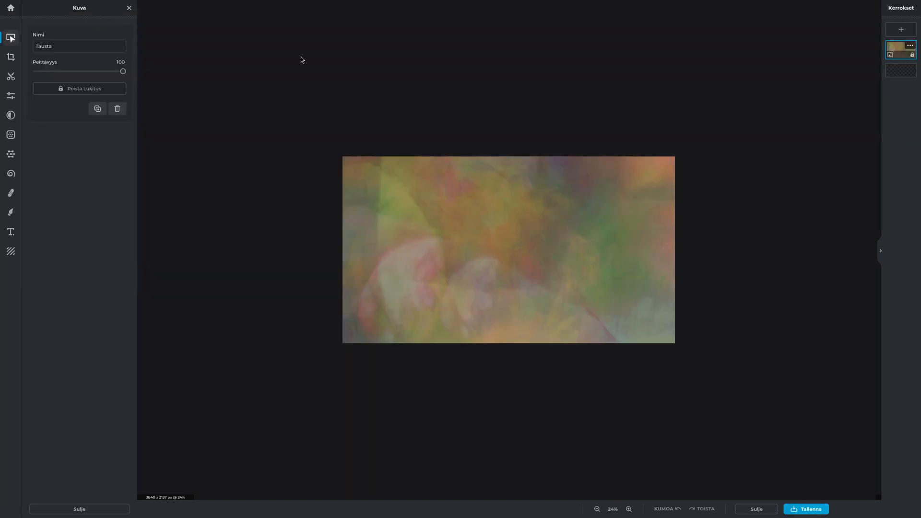
Apply the Anne effect at strength 100 to the muted green and orange composite.
scroll(473, 237, "up", 2)
scroll(473, 236, "down", 1)
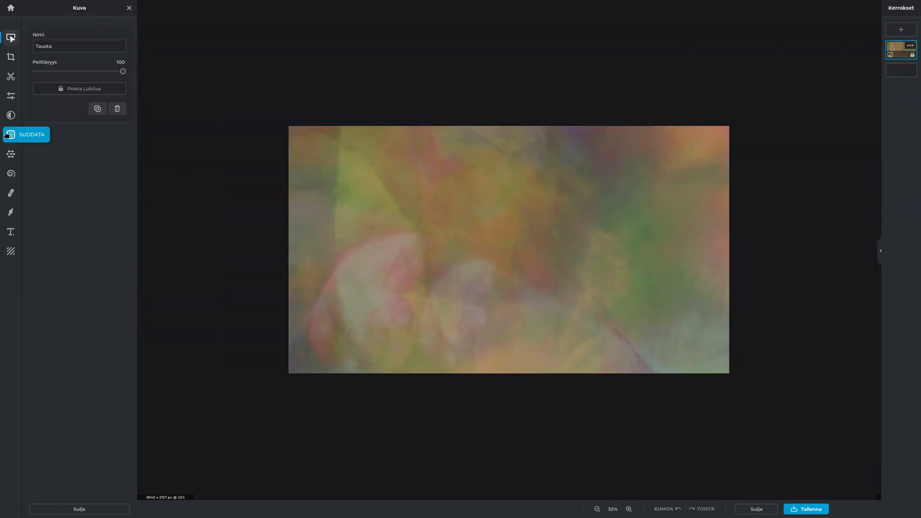
left_click(10, 115)
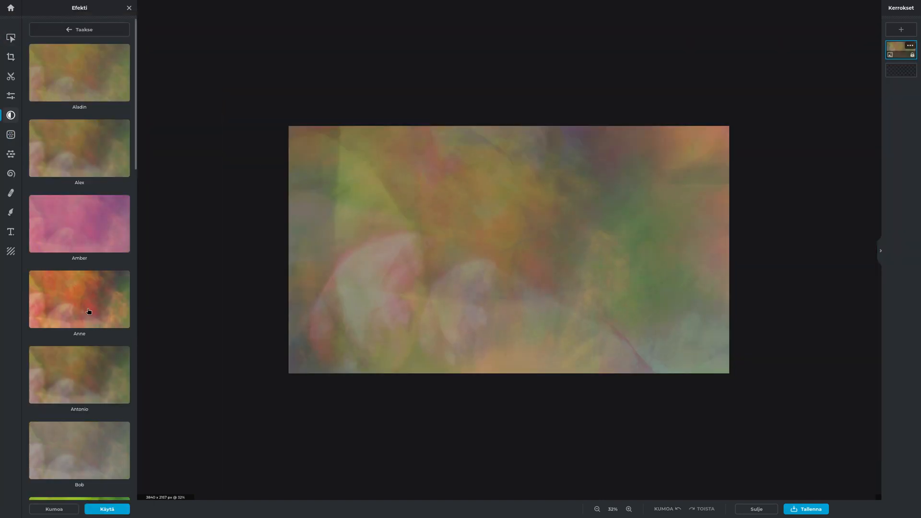
left_click(88, 312)
scroll(101, 297, "down", 5)
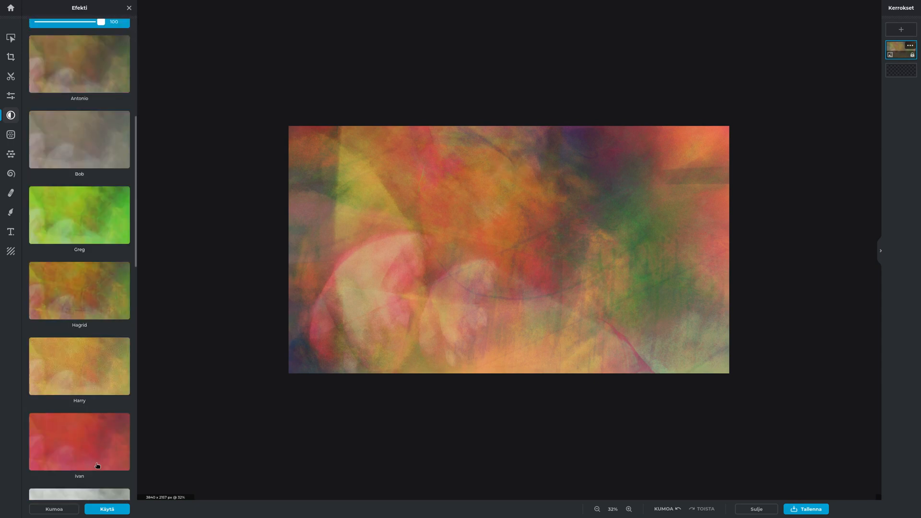
left_click(107, 509)
scroll(540, 324, "down", 4)
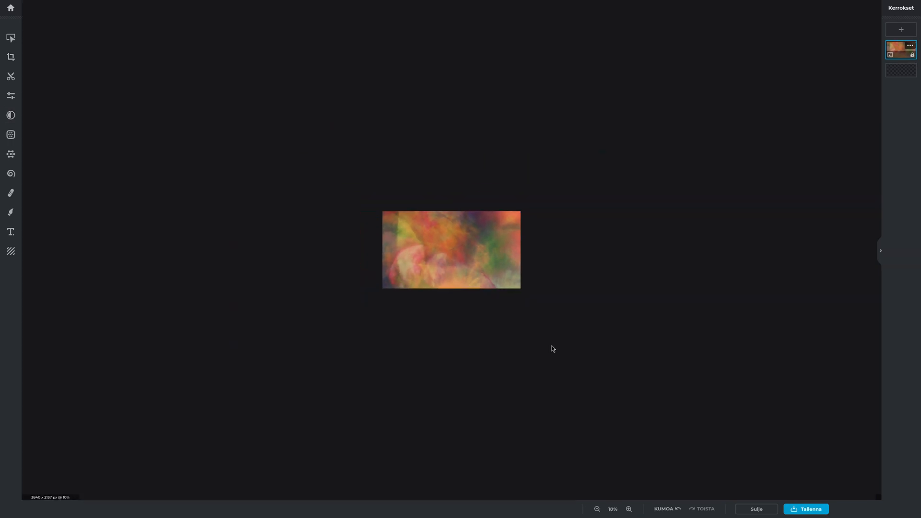
Save the more saturated orange and red version of the composite as a PNG.
scroll(570, 272, "up", 8)
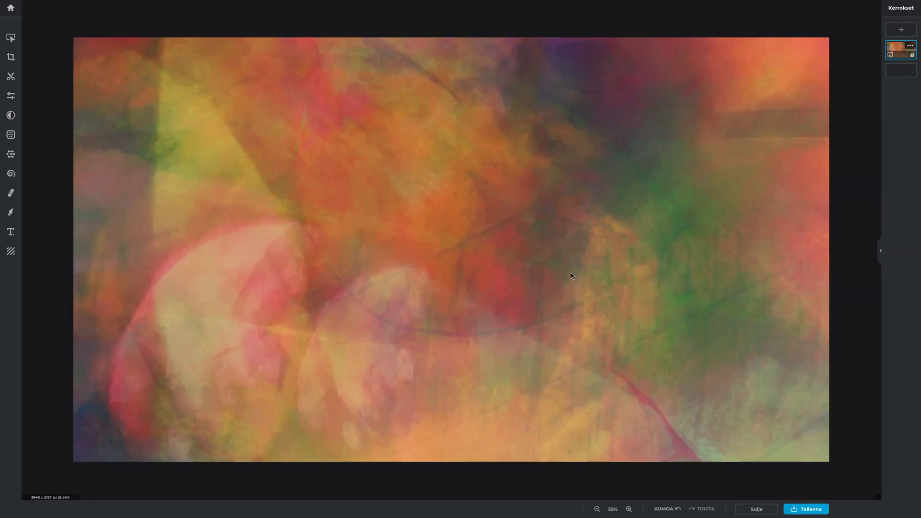
scroll(570, 276, "down", 2)
left_click(817, 509)
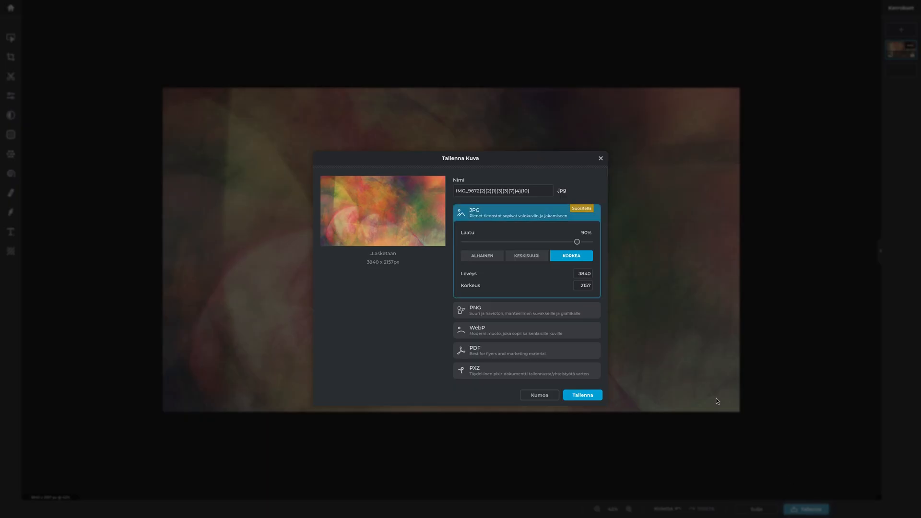
left_click(518, 303)
left_click(591, 356)
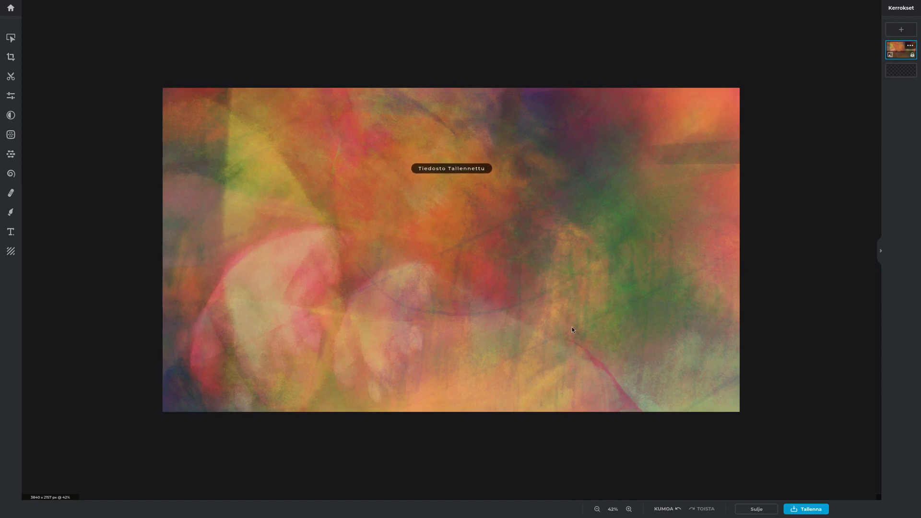
Set the image's exposure to 14 and contrast to 25, and undo a trial black level of 14.
left_click(10, 96)
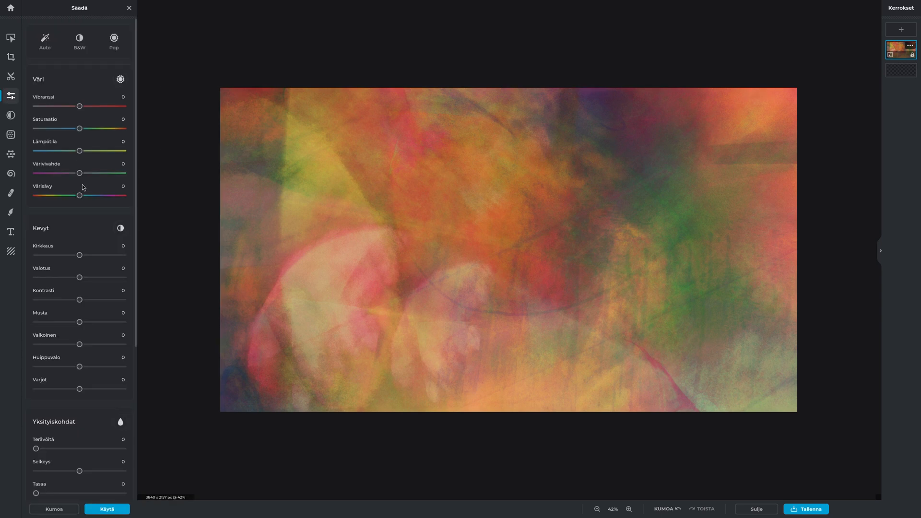
left_click_drag(82, 301, 88, 280)
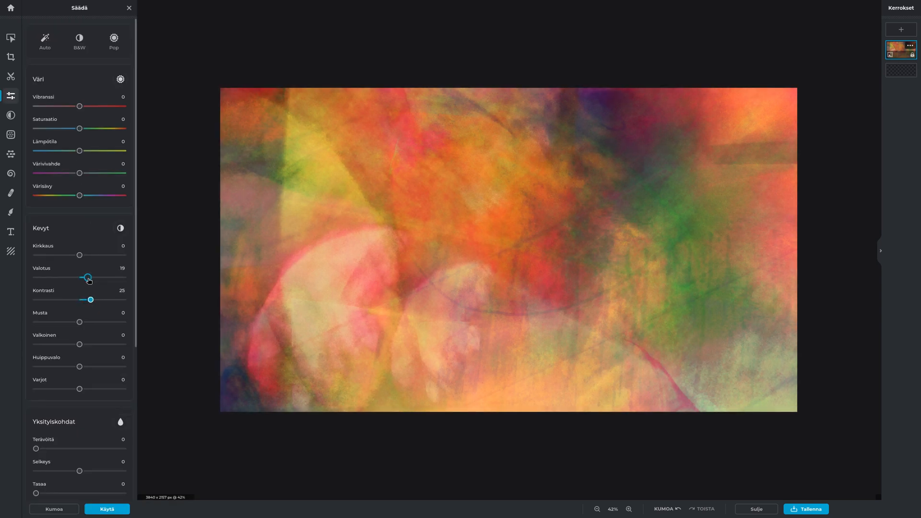
left_click_drag(80, 322, 87, 322)
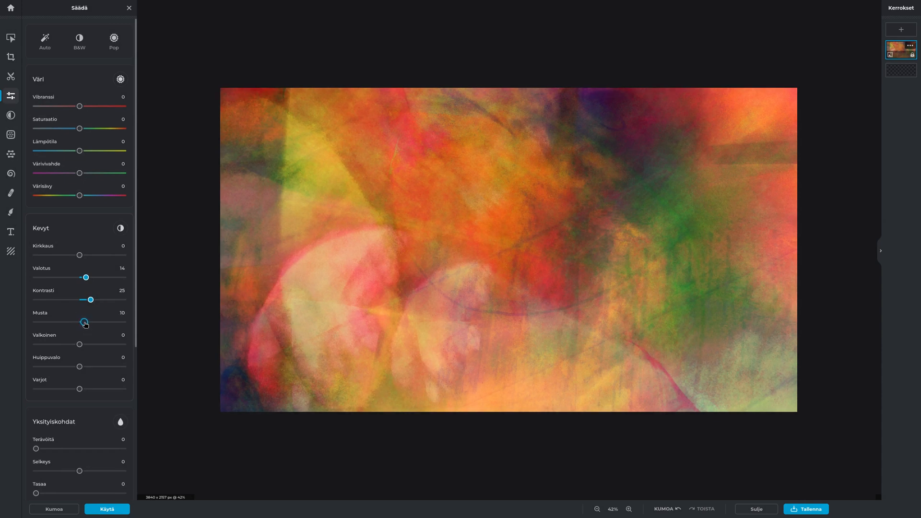
scroll(461, 255, "down", 5)
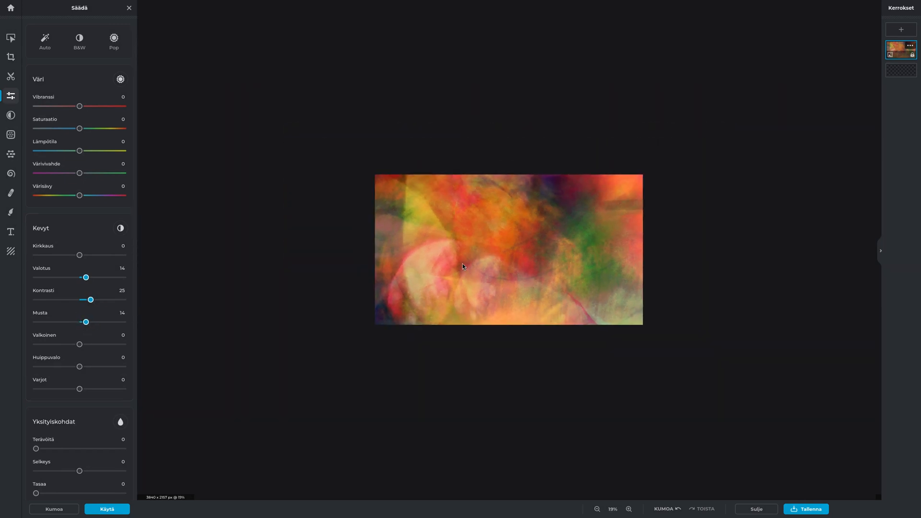
key("ctrl+z")
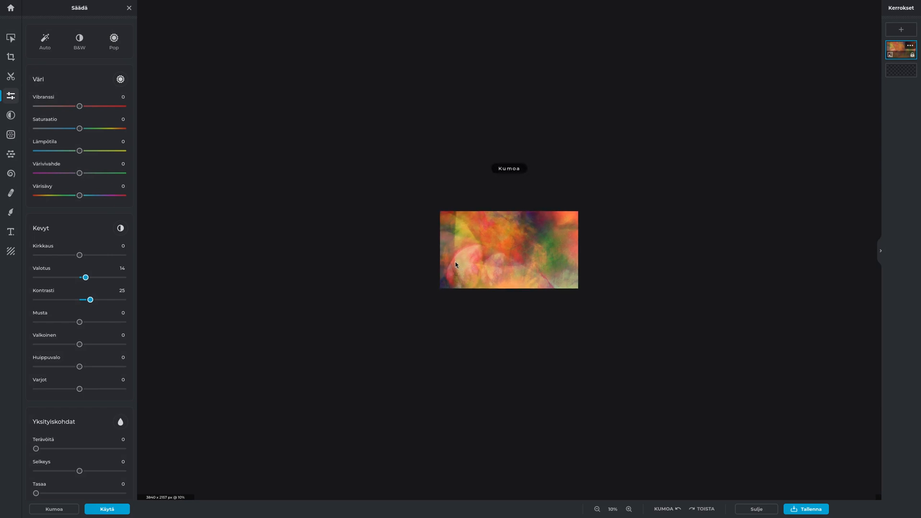
Apply contrast 23, blacks 10, whites 18 and slightly lowered shadows to the image, and save the result as a PNG.
left_click(86, 300)
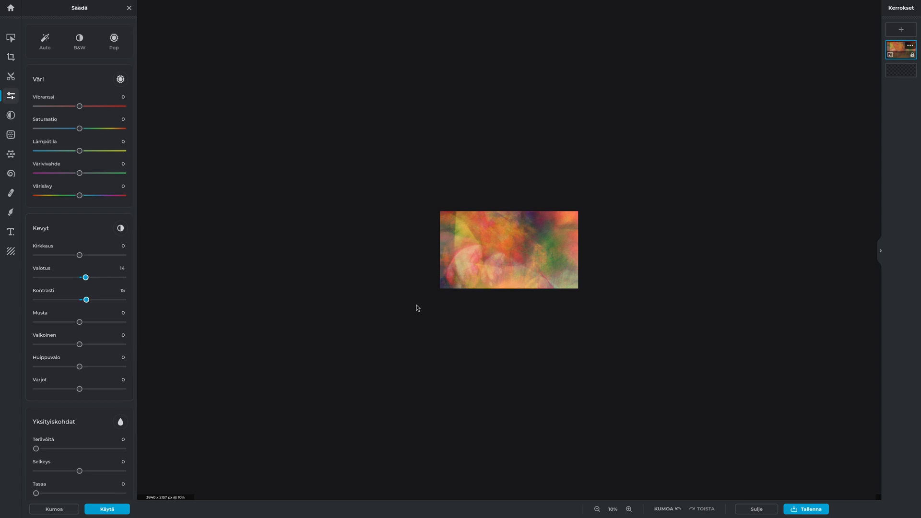
left_click_drag(88, 300, 88, 346)
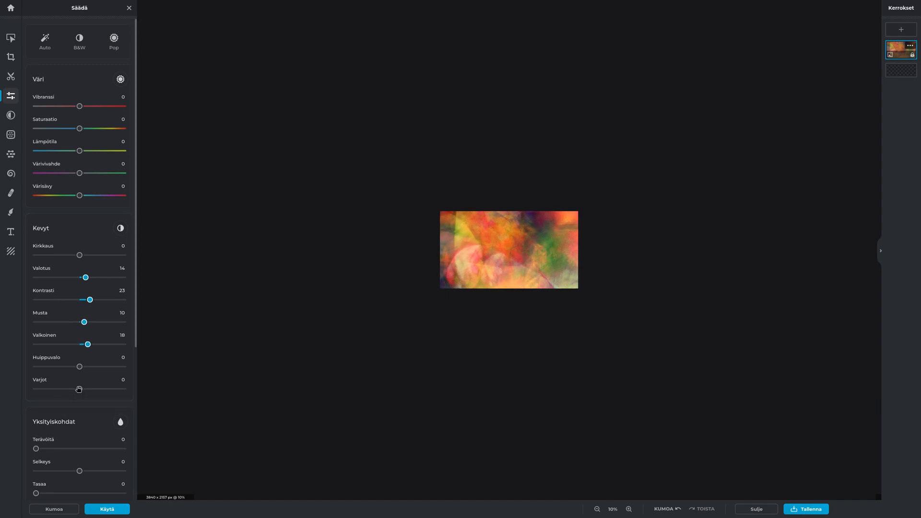
left_click_drag(79, 388, 73, 389)
left_click(107, 509)
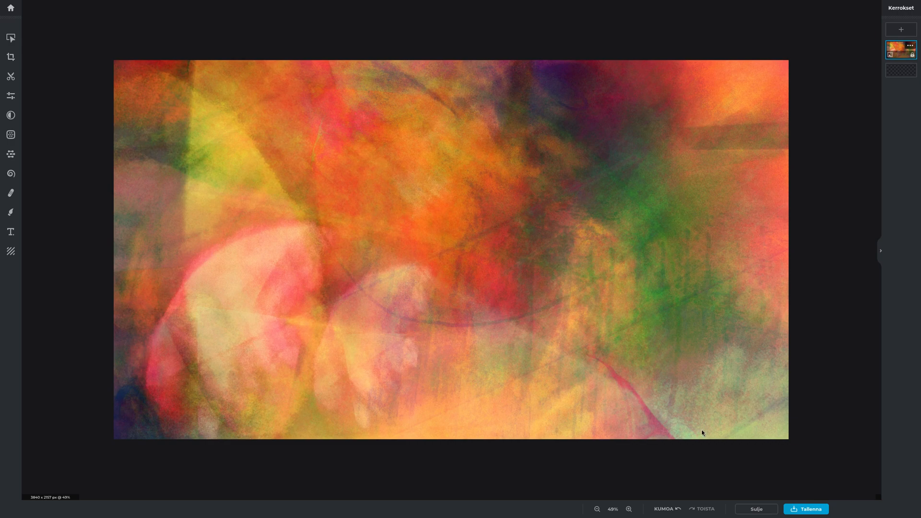
left_click(799, 507)
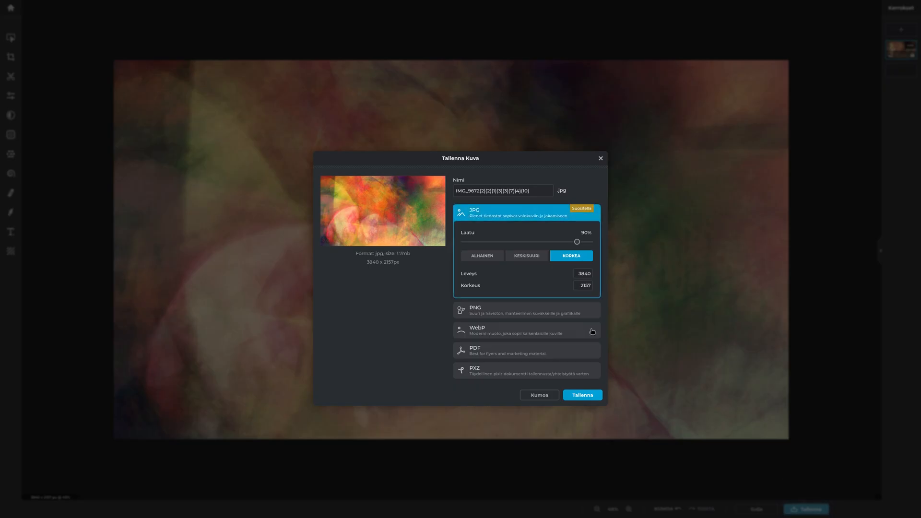
left_click(575, 360)
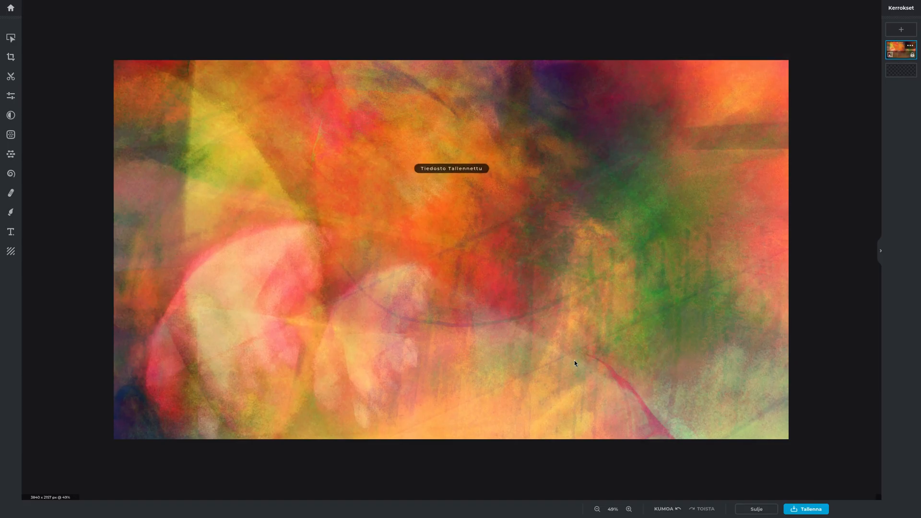
Open the Friends effects and preview Alex and Anne on the image, comparing them at different zoom levels.
left_click(10, 117)
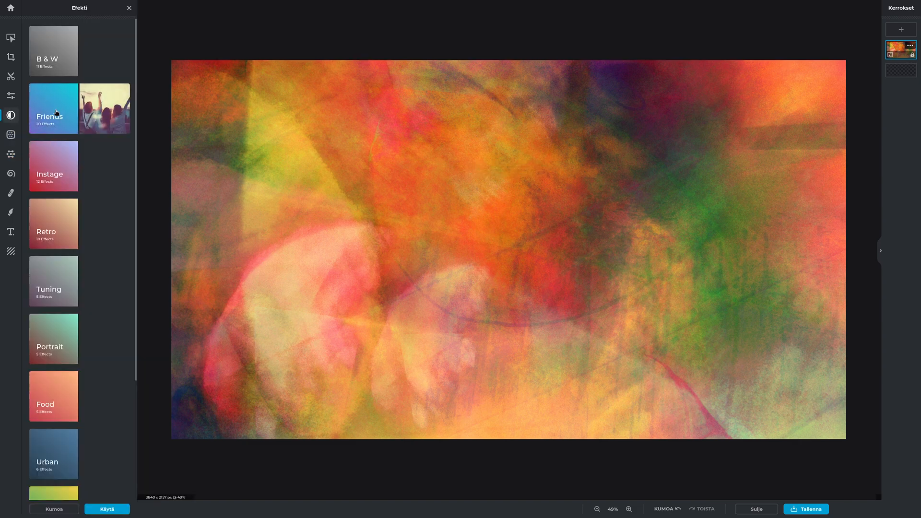
left_click(56, 134)
left_click(69, 147)
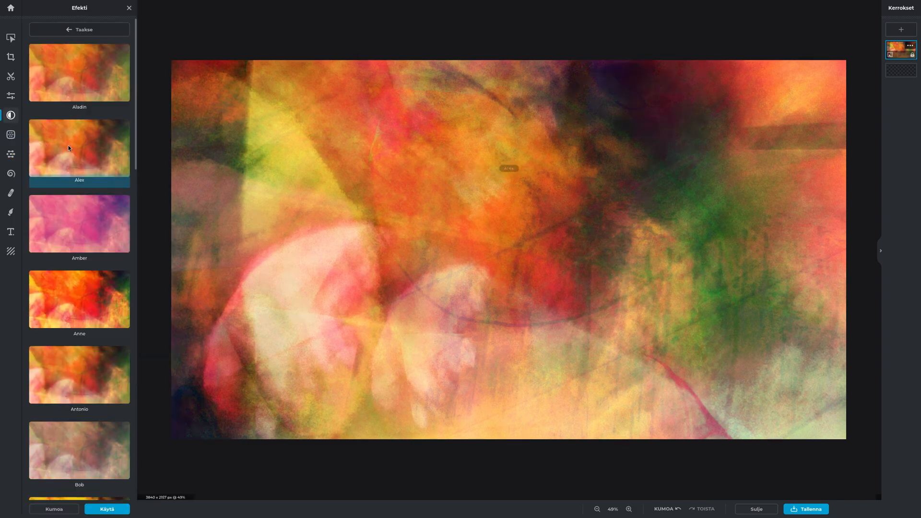
scroll(78, 230, "down", 1)
left_click(74, 257)
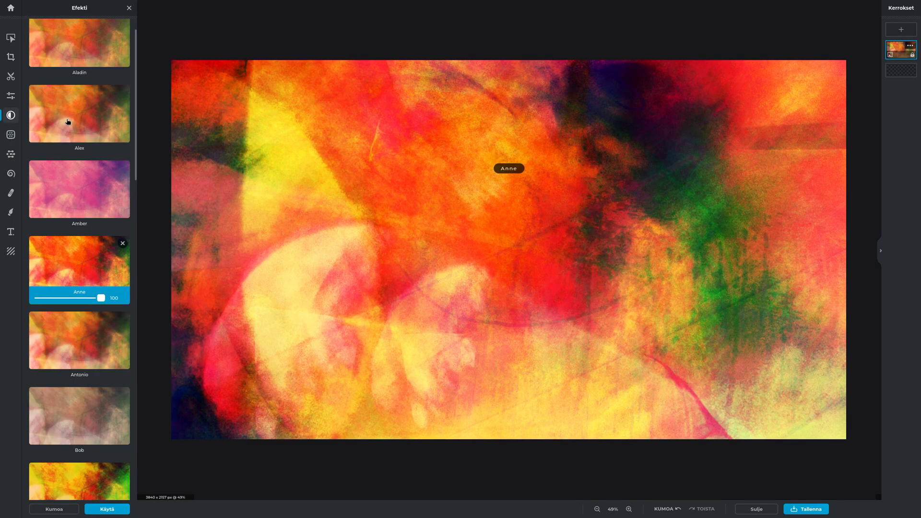
left_click(63, 116)
scroll(334, 220, "down", 3)
scroll(335, 244, "down", 3)
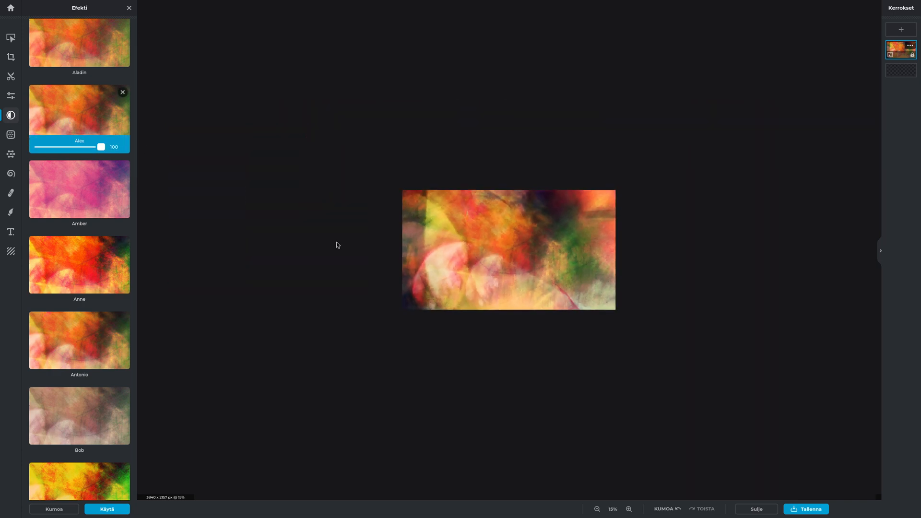
scroll(341, 243, "up", 5)
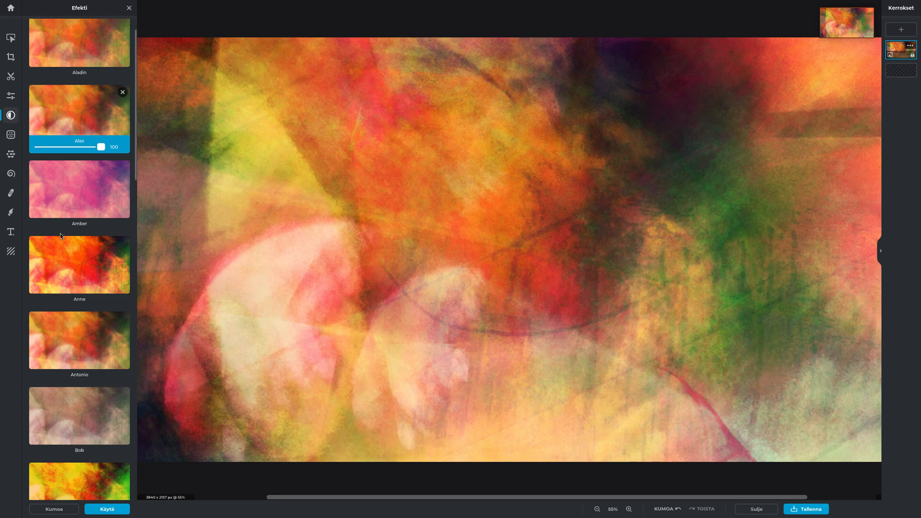
Try the Sophia, Amber and Anne effects from the Friends set on the image.
scroll(104, 312, "down", 15)
scroll(104, 308, "down", 3)
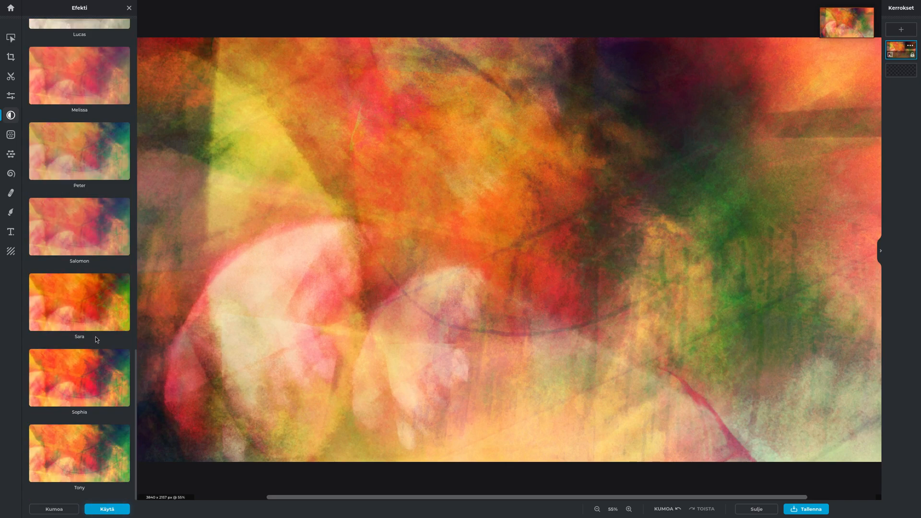
left_click(94, 396)
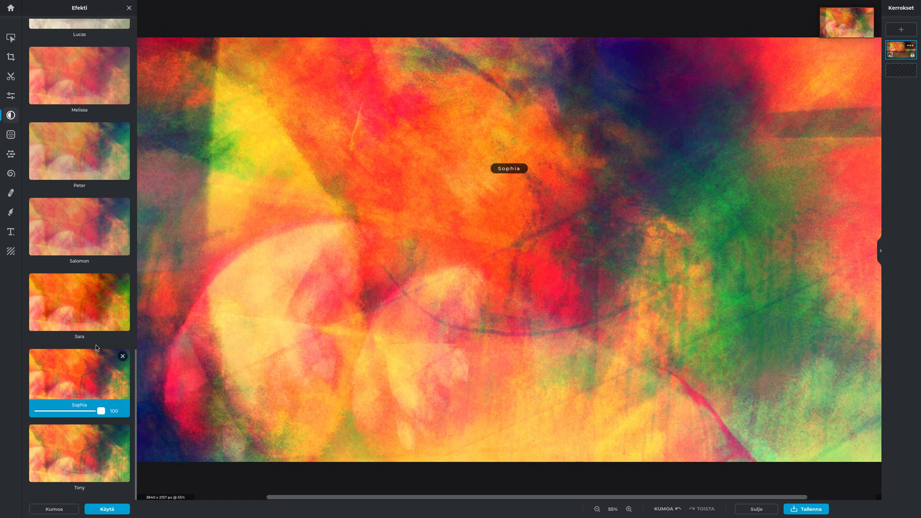
scroll(96, 345, "up", 9)
scroll(96, 344, "up", 10)
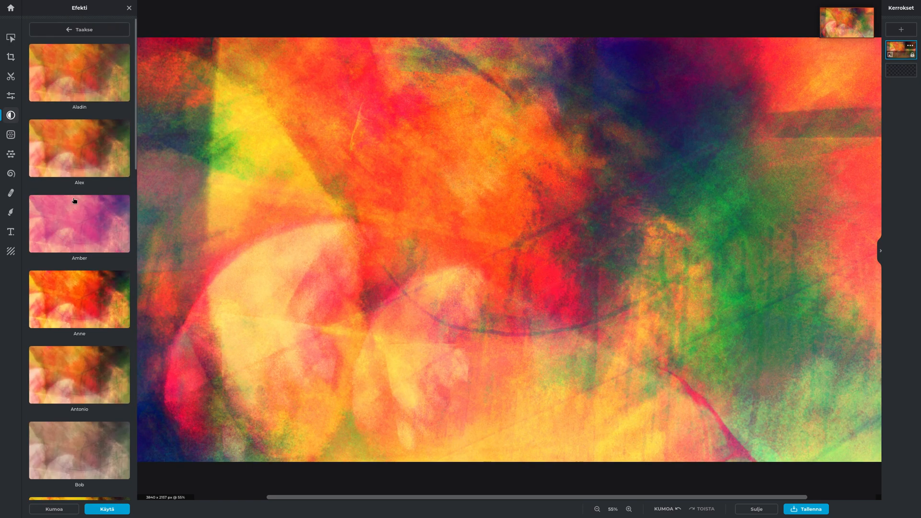
left_click(76, 162)
left_click(82, 242)
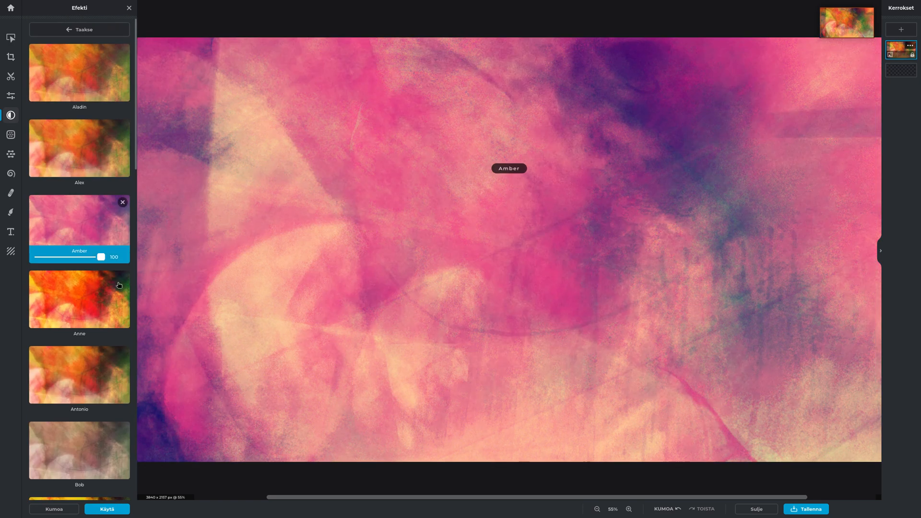
left_click(79, 297)
scroll(299, 255, "down", 5)
left_click(78, 369)
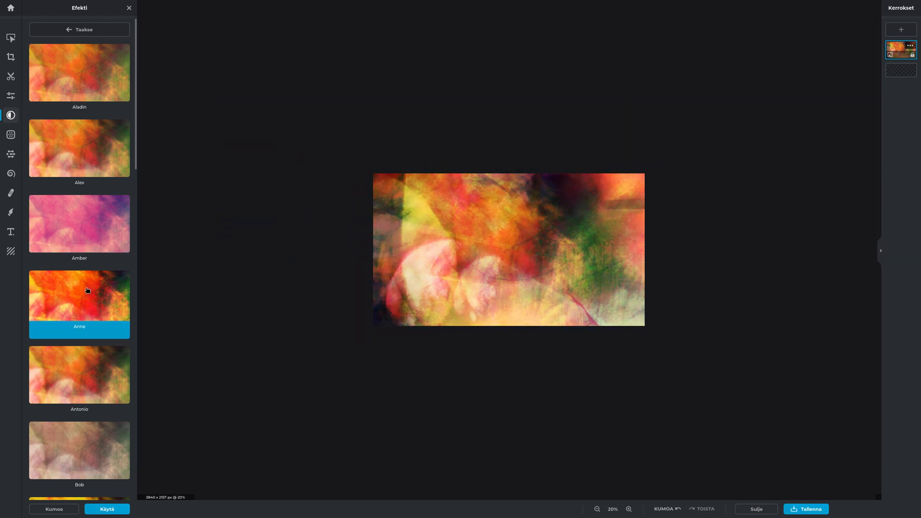
Compare the Alex and Antonio effects on the image by alternating between them.
left_click(99, 149)
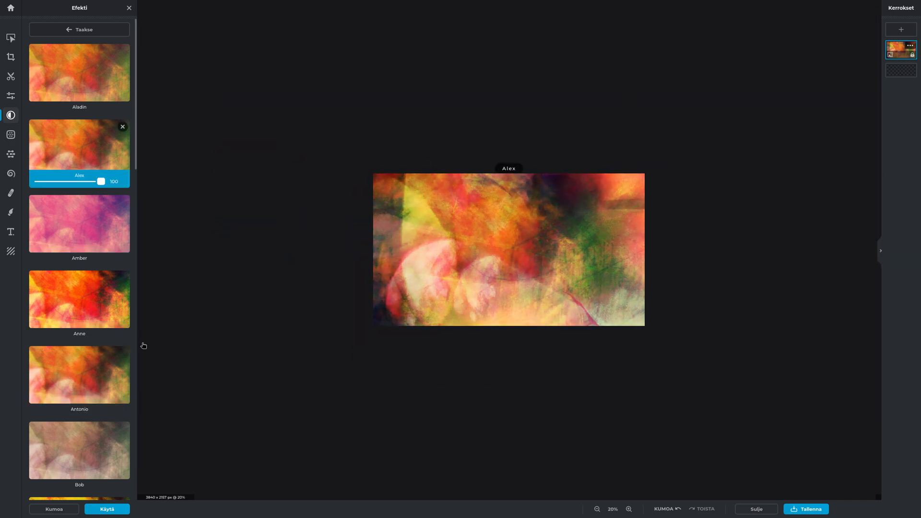
left_click(115, 362)
scroll(405, 210, "down", 3)
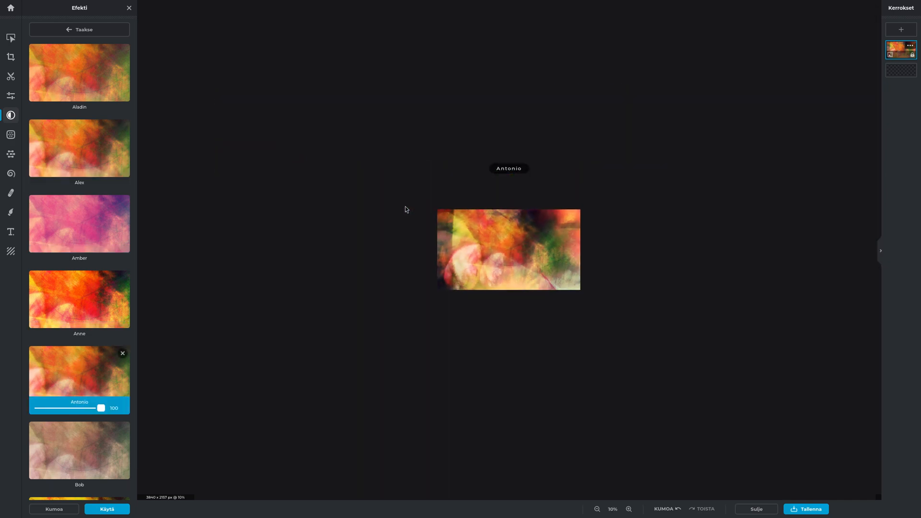
left_click(70, 174)
left_click(91, 362)
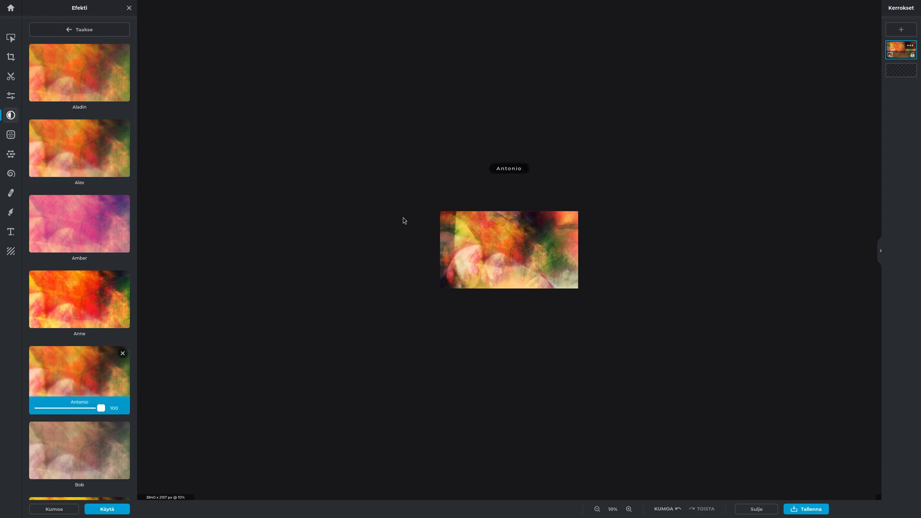
left_click(57, 164)
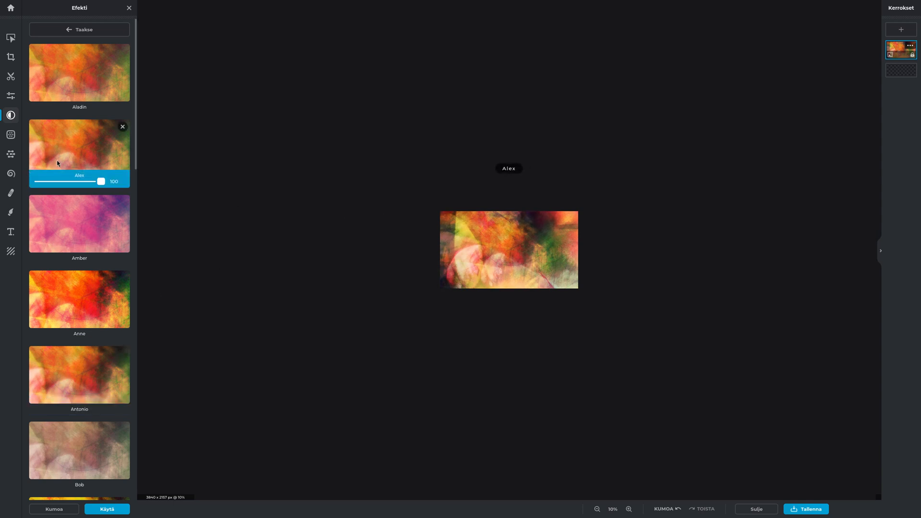
Apply the Antonio effect at strength 100 and save the resulting image as a PNG.
left_click(105, 393)
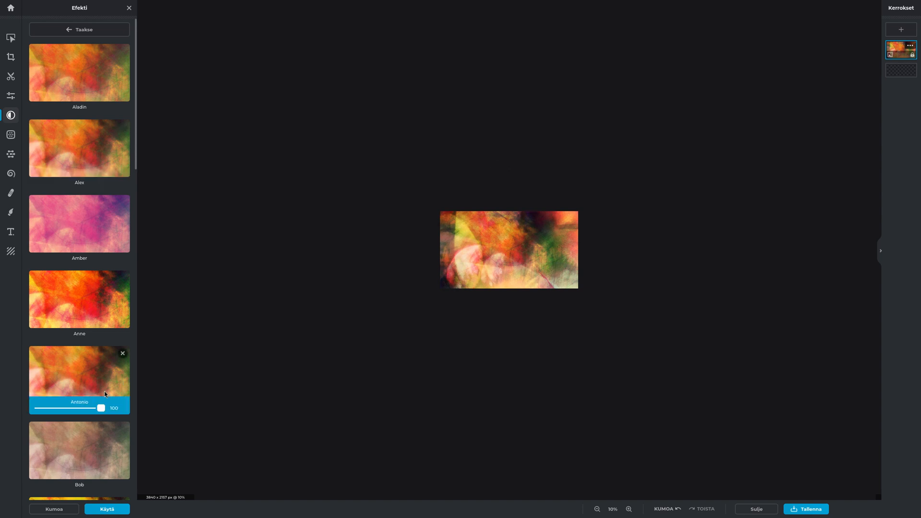
left_click(105, 511)
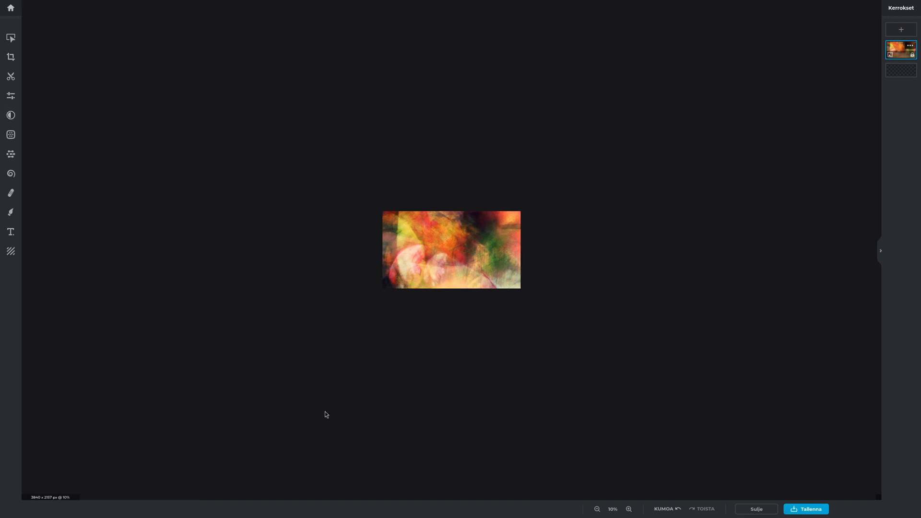
left_click(806, 509)
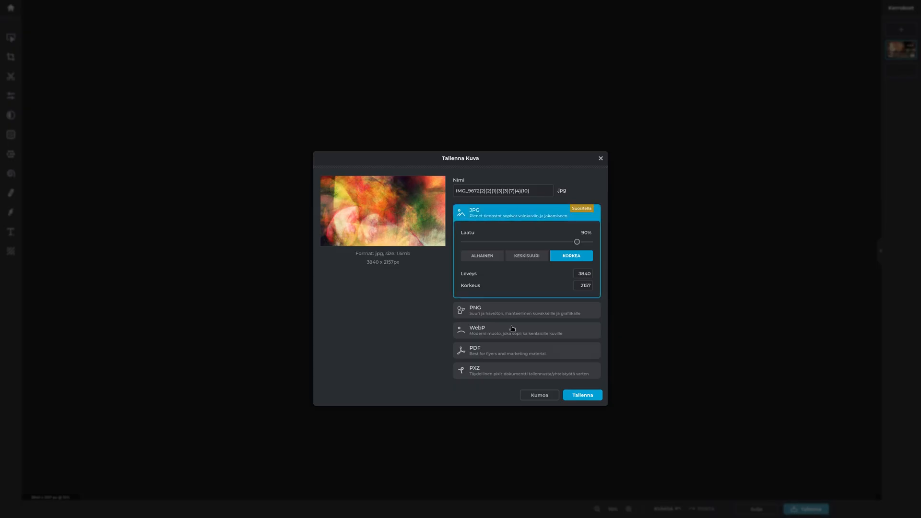
left_click(571, 357)
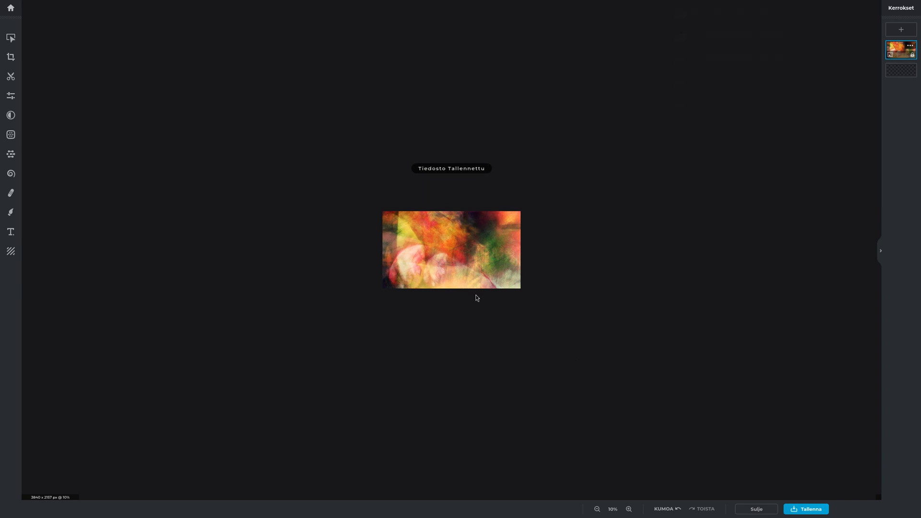
Save another PNG copy of the current image, keeping the suggested file name and the transparency option on.
scroll(365, 188, "up", 5)
scroll(203, 109, "down", 3)
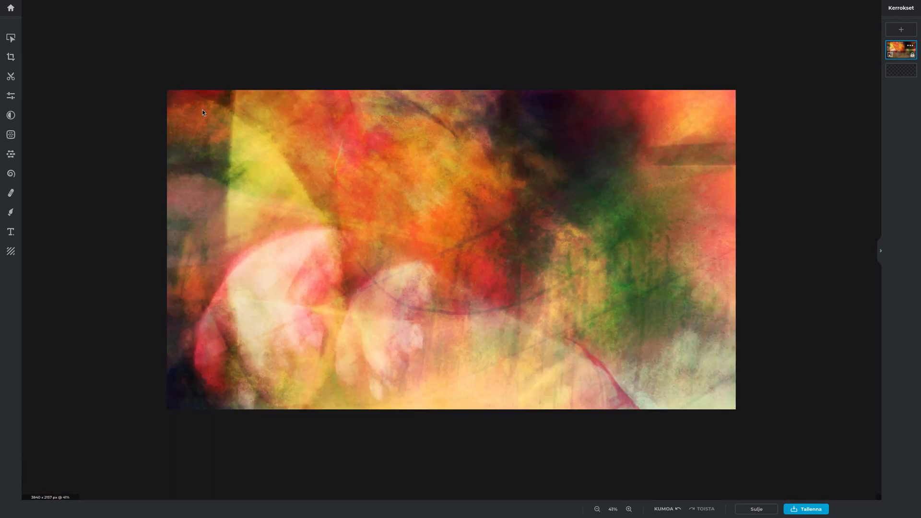
scroll(368, 314, "down", 5)
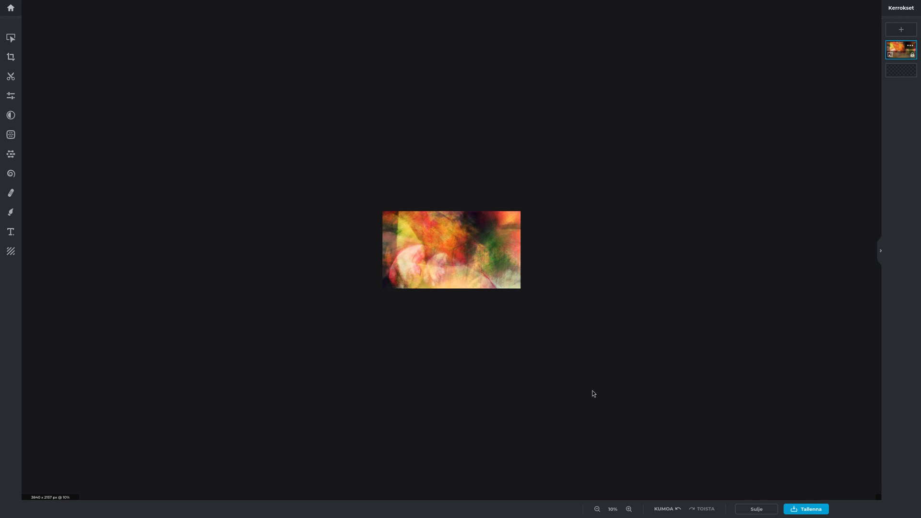
scroll(574, 356, "up", 1)
scroll(573, 353, "up", 4)
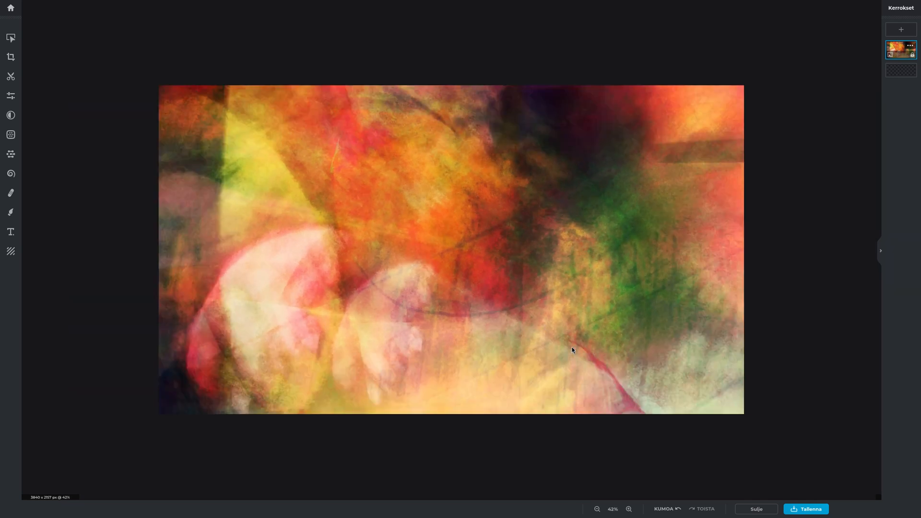
left_click(810, 512)
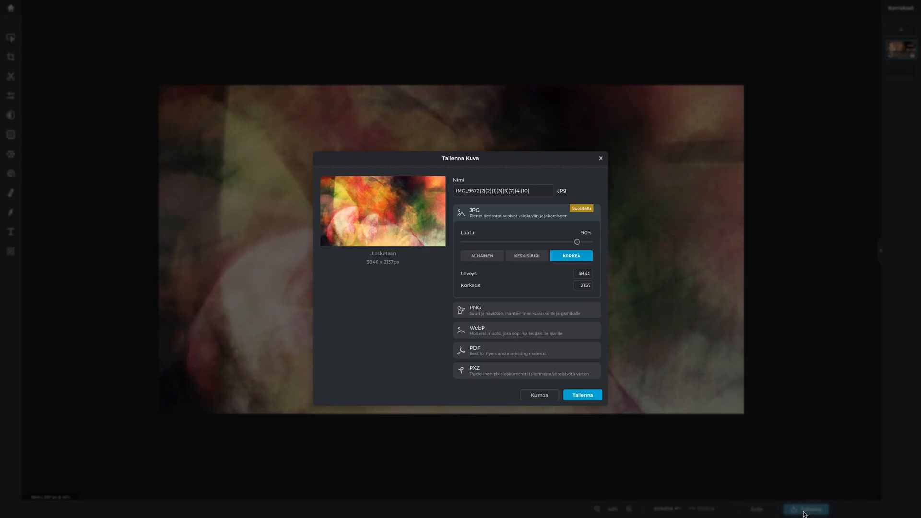
left_click(516, 314)
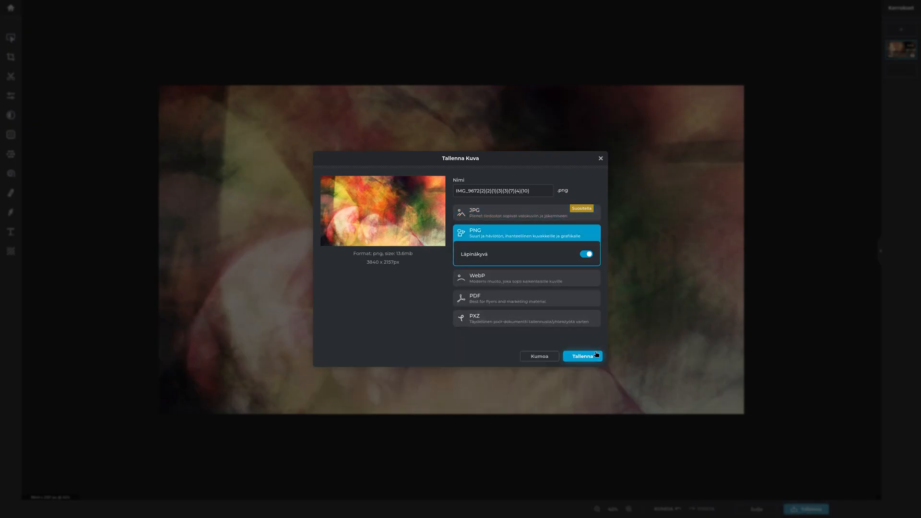
left_click(595, 354)
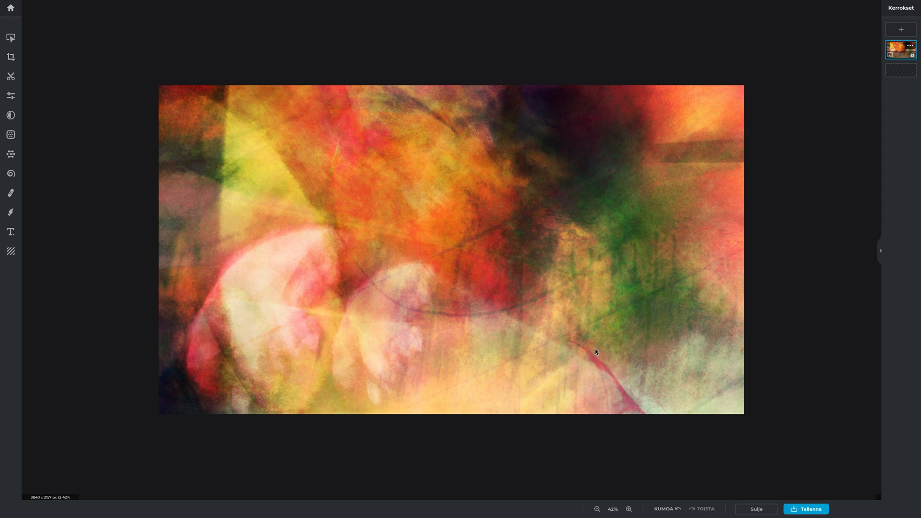